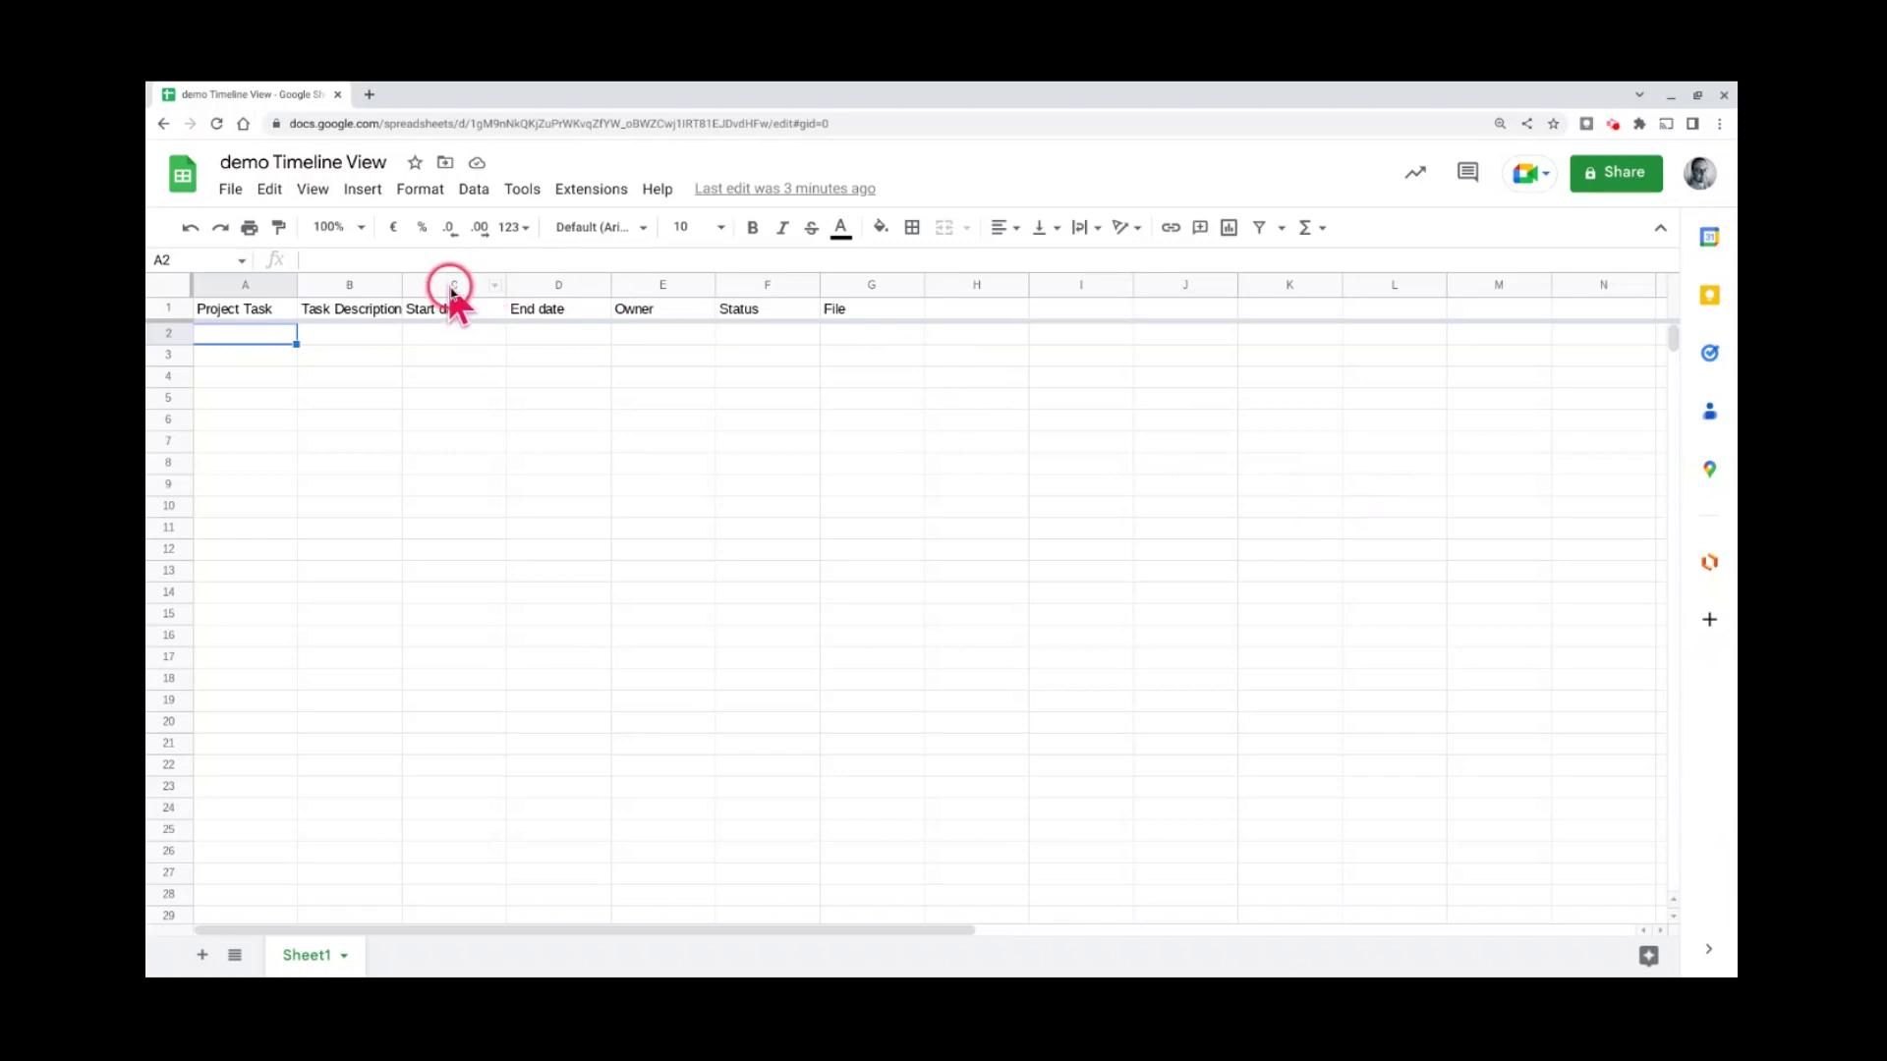
- Apply the Date number format to the Start date and End date columns C:D
left_click_drag(451, 287, 539, 288)
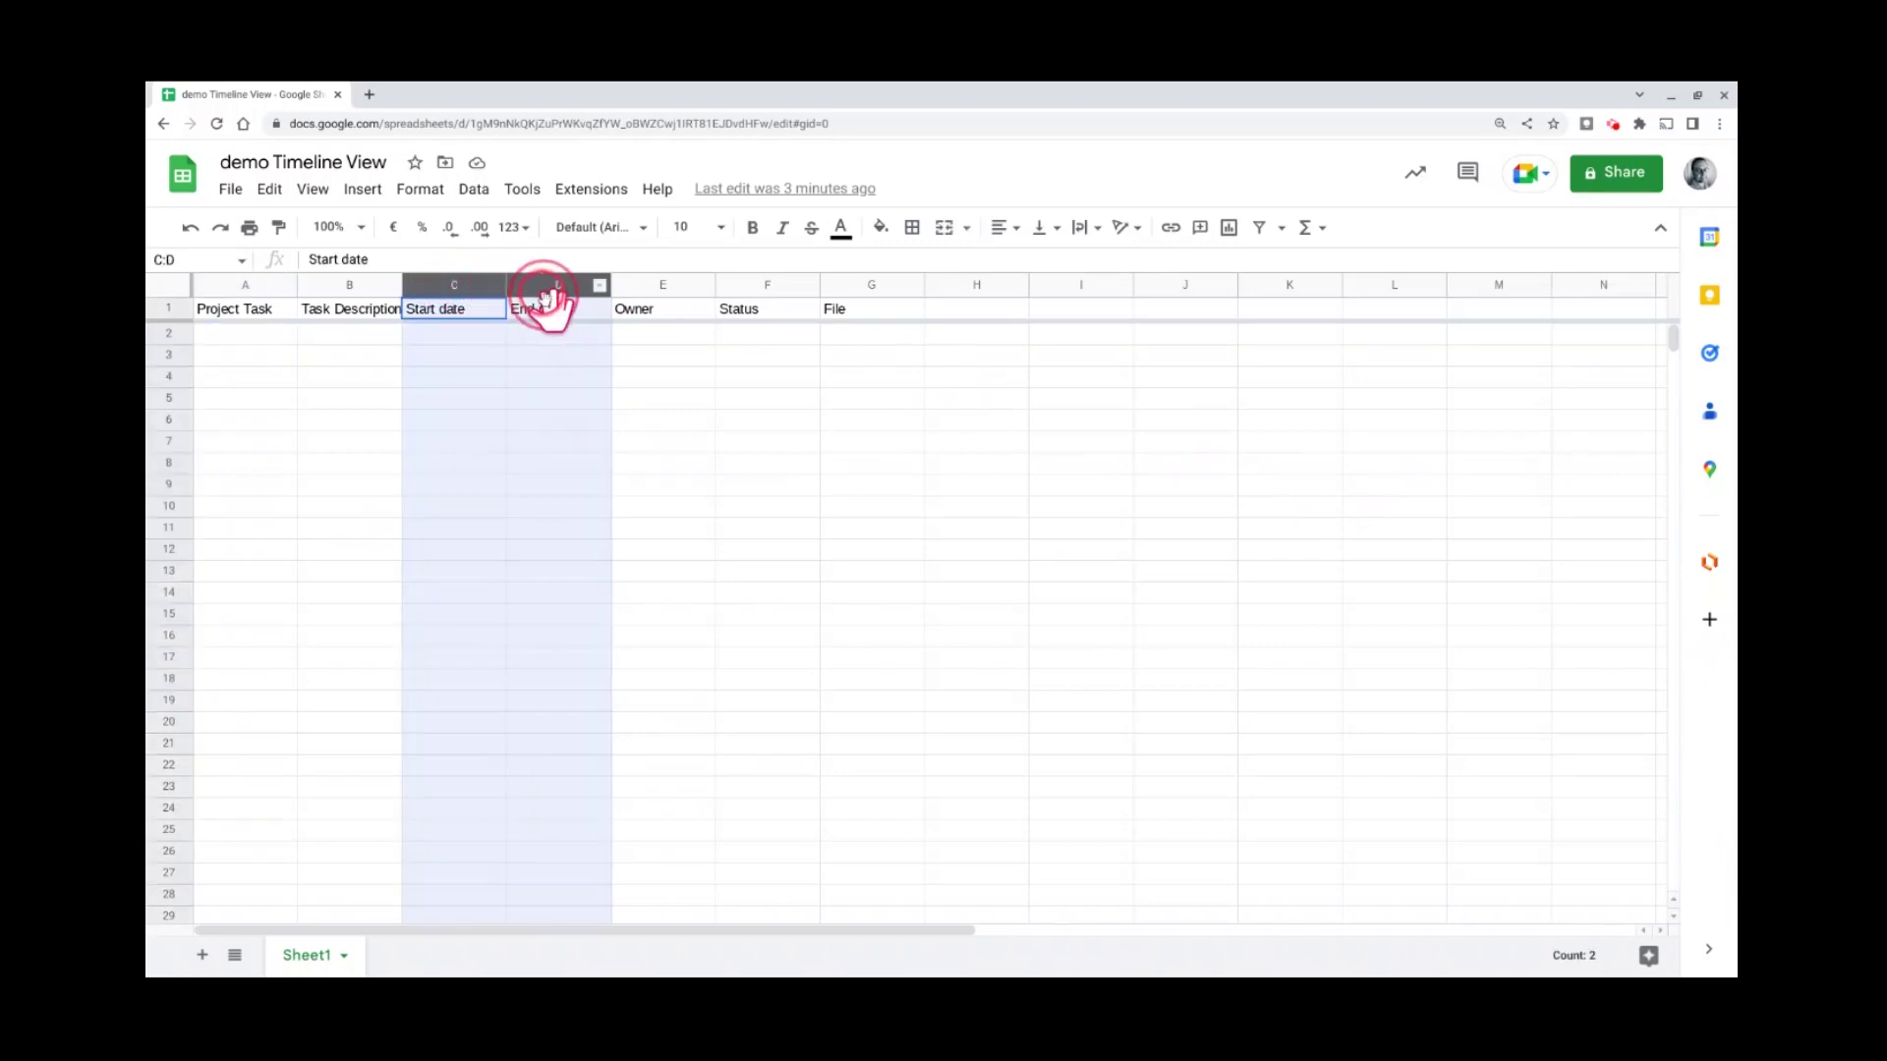
left_click(424, 191)
mouse_move(532, 285)
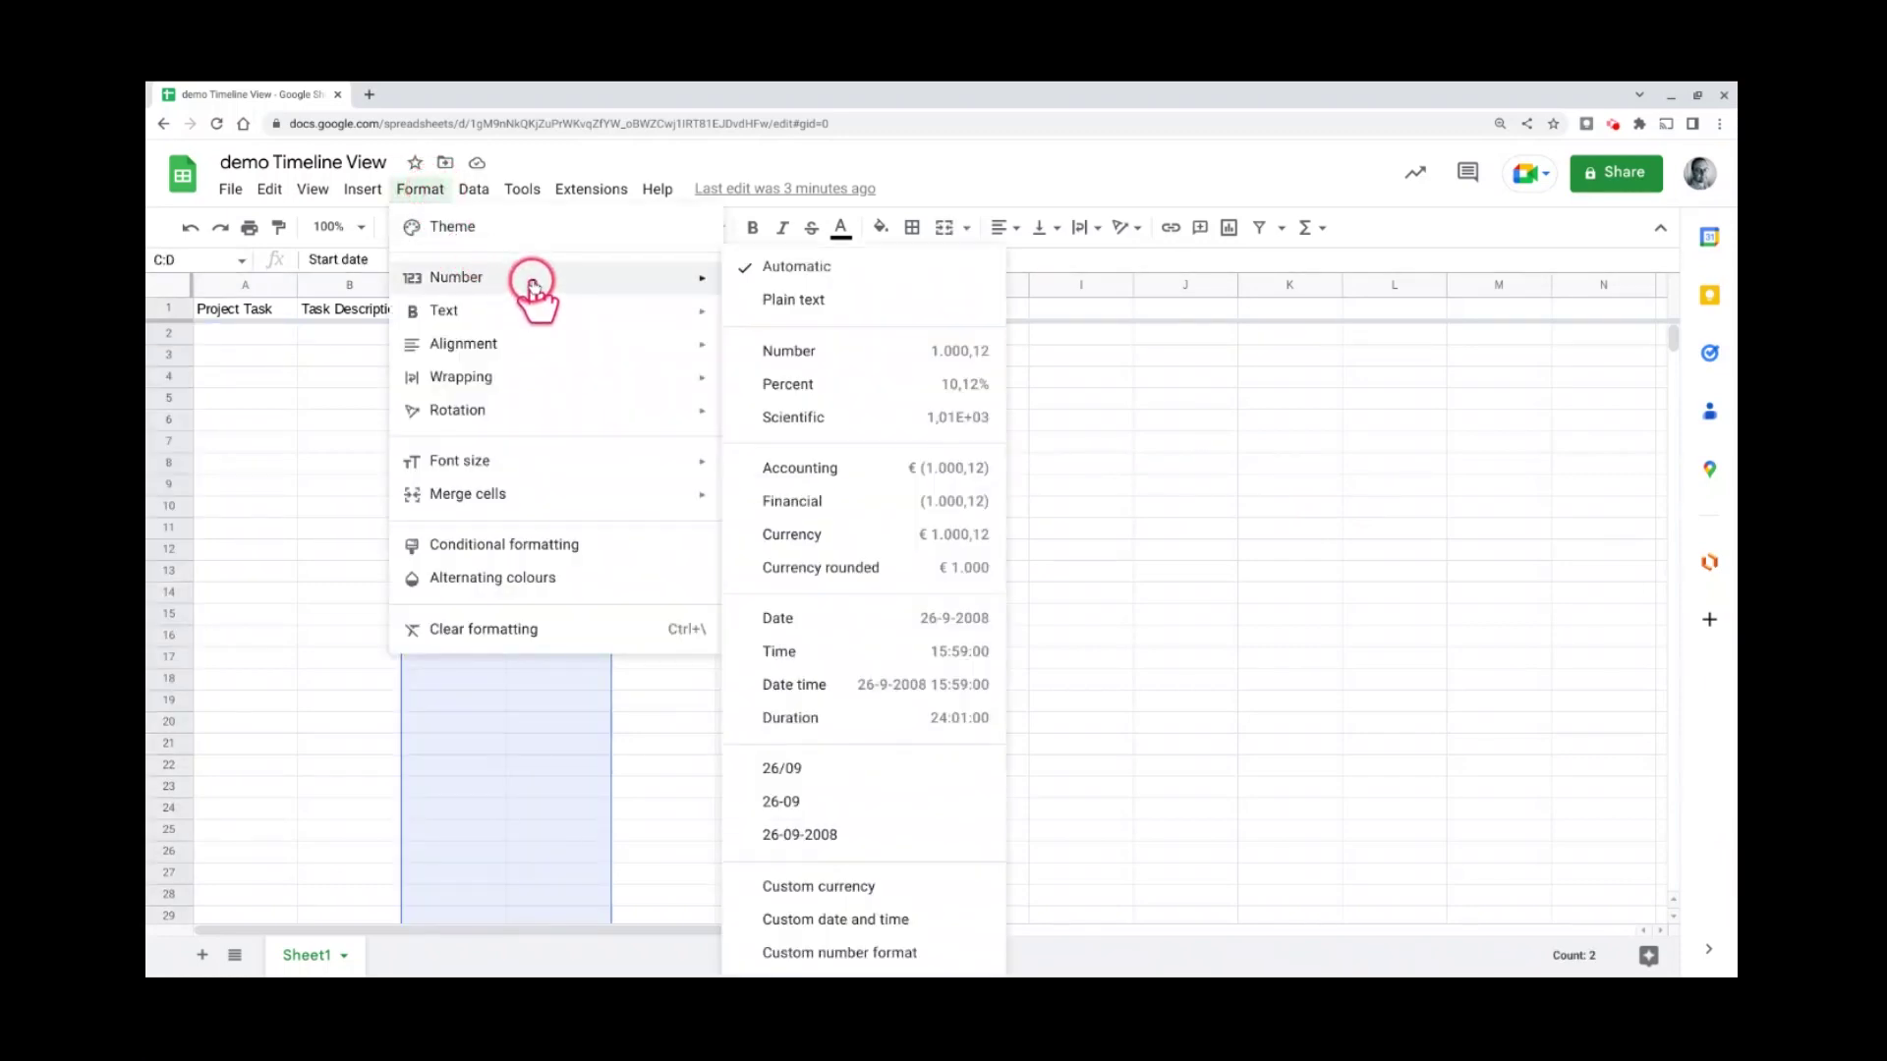
left_click(837, 619)
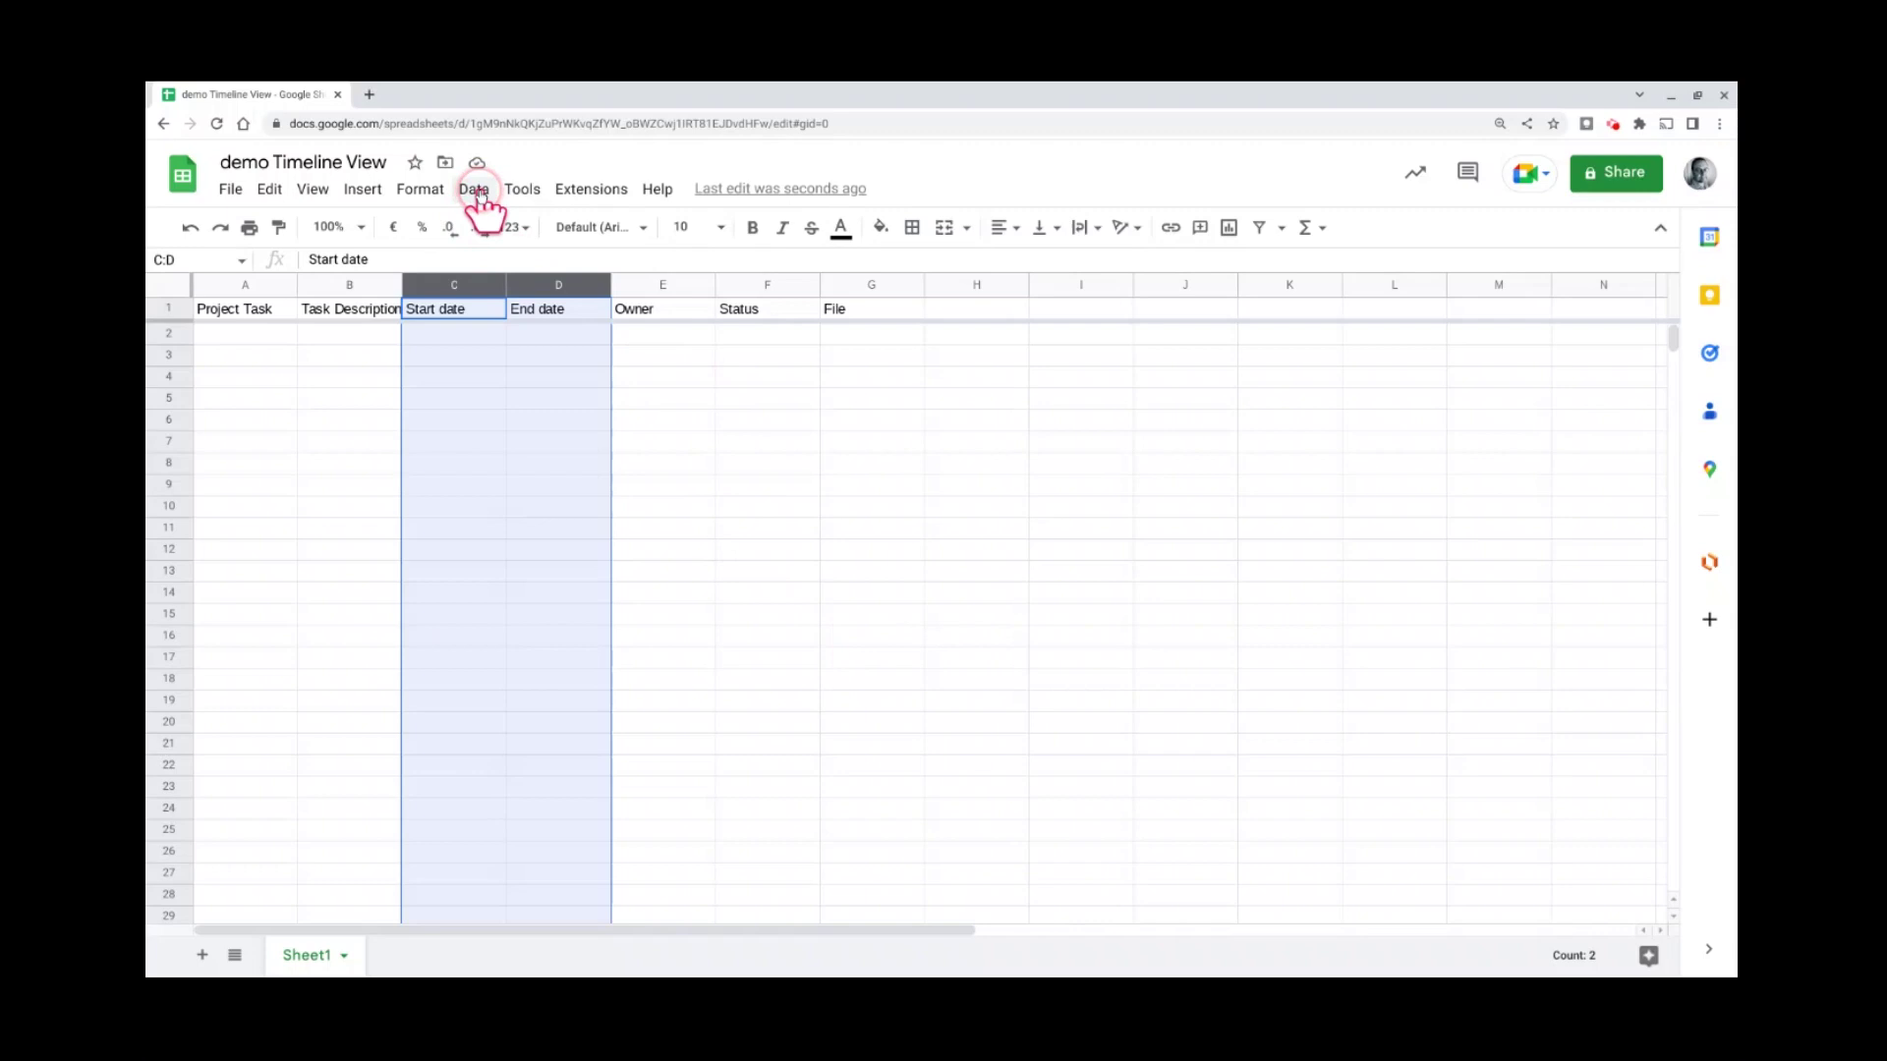
- Add a C:D validation rule that requires a valid date and rejects other input
left_click(476, 191)
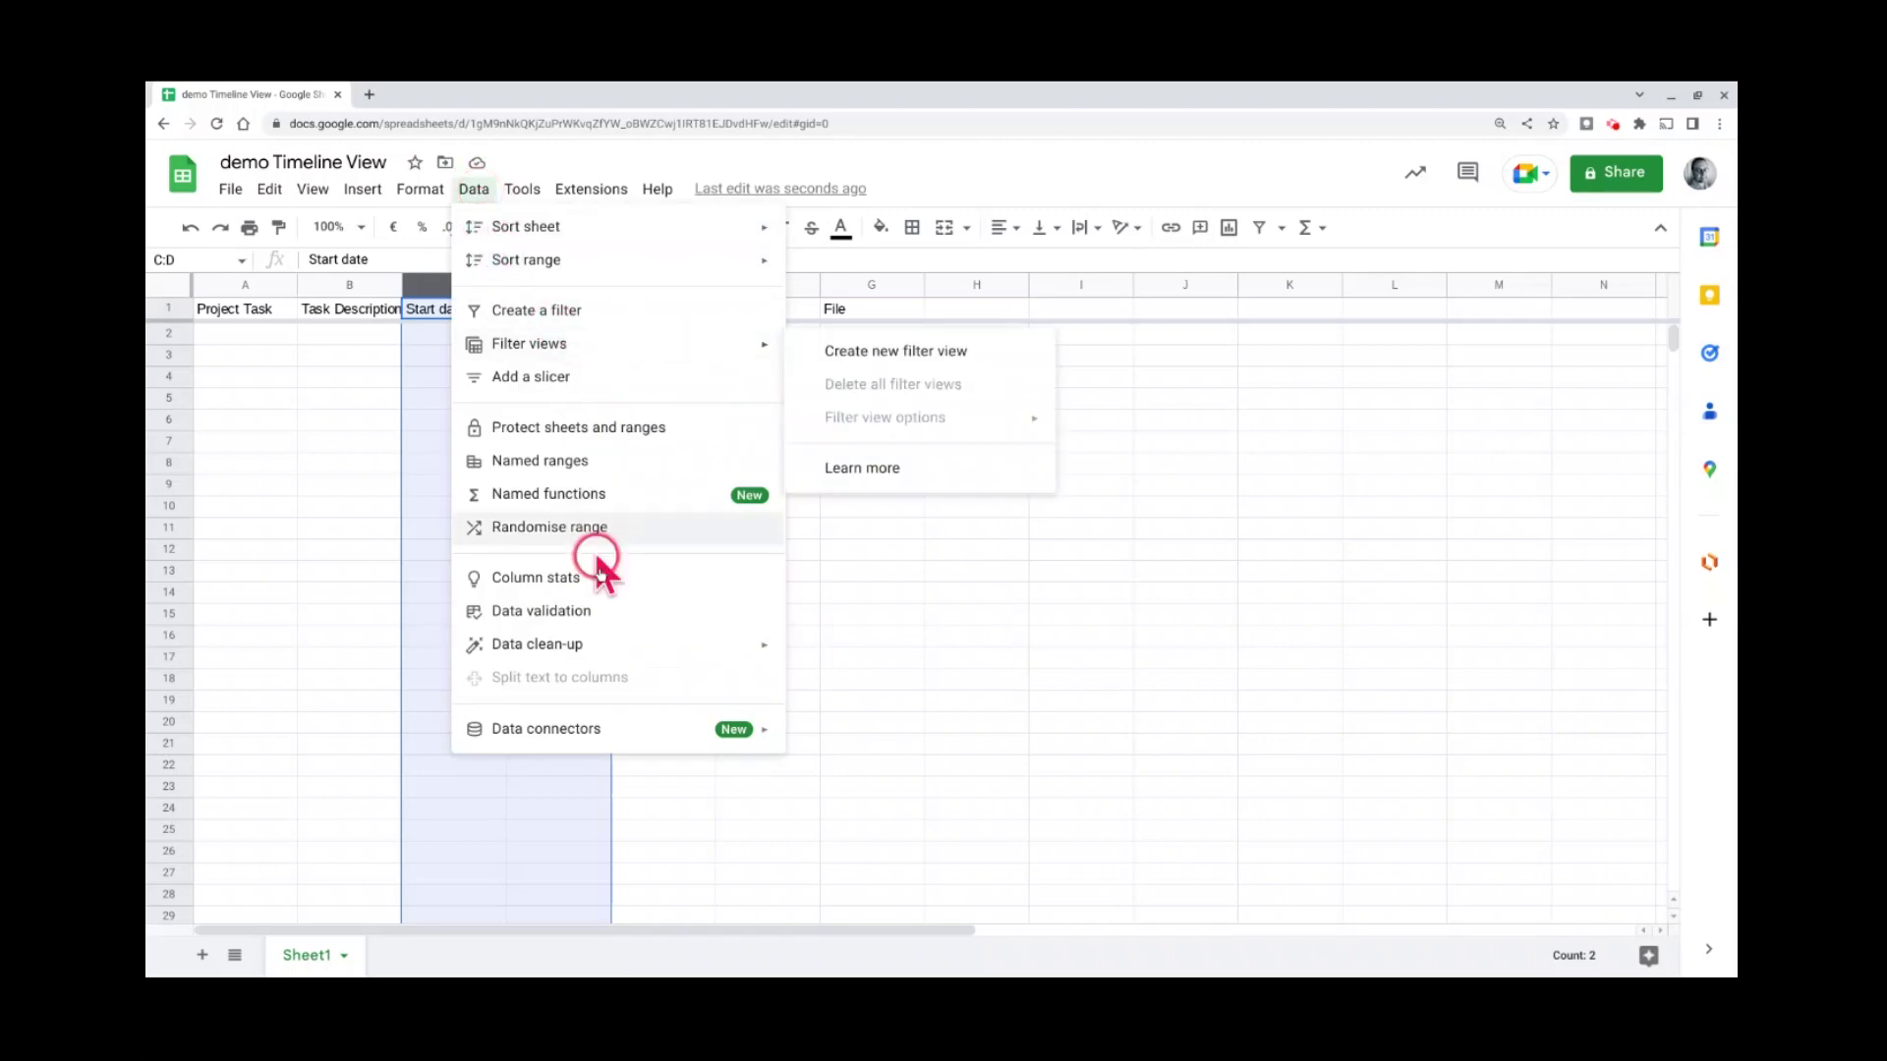
left_click(588, 611)
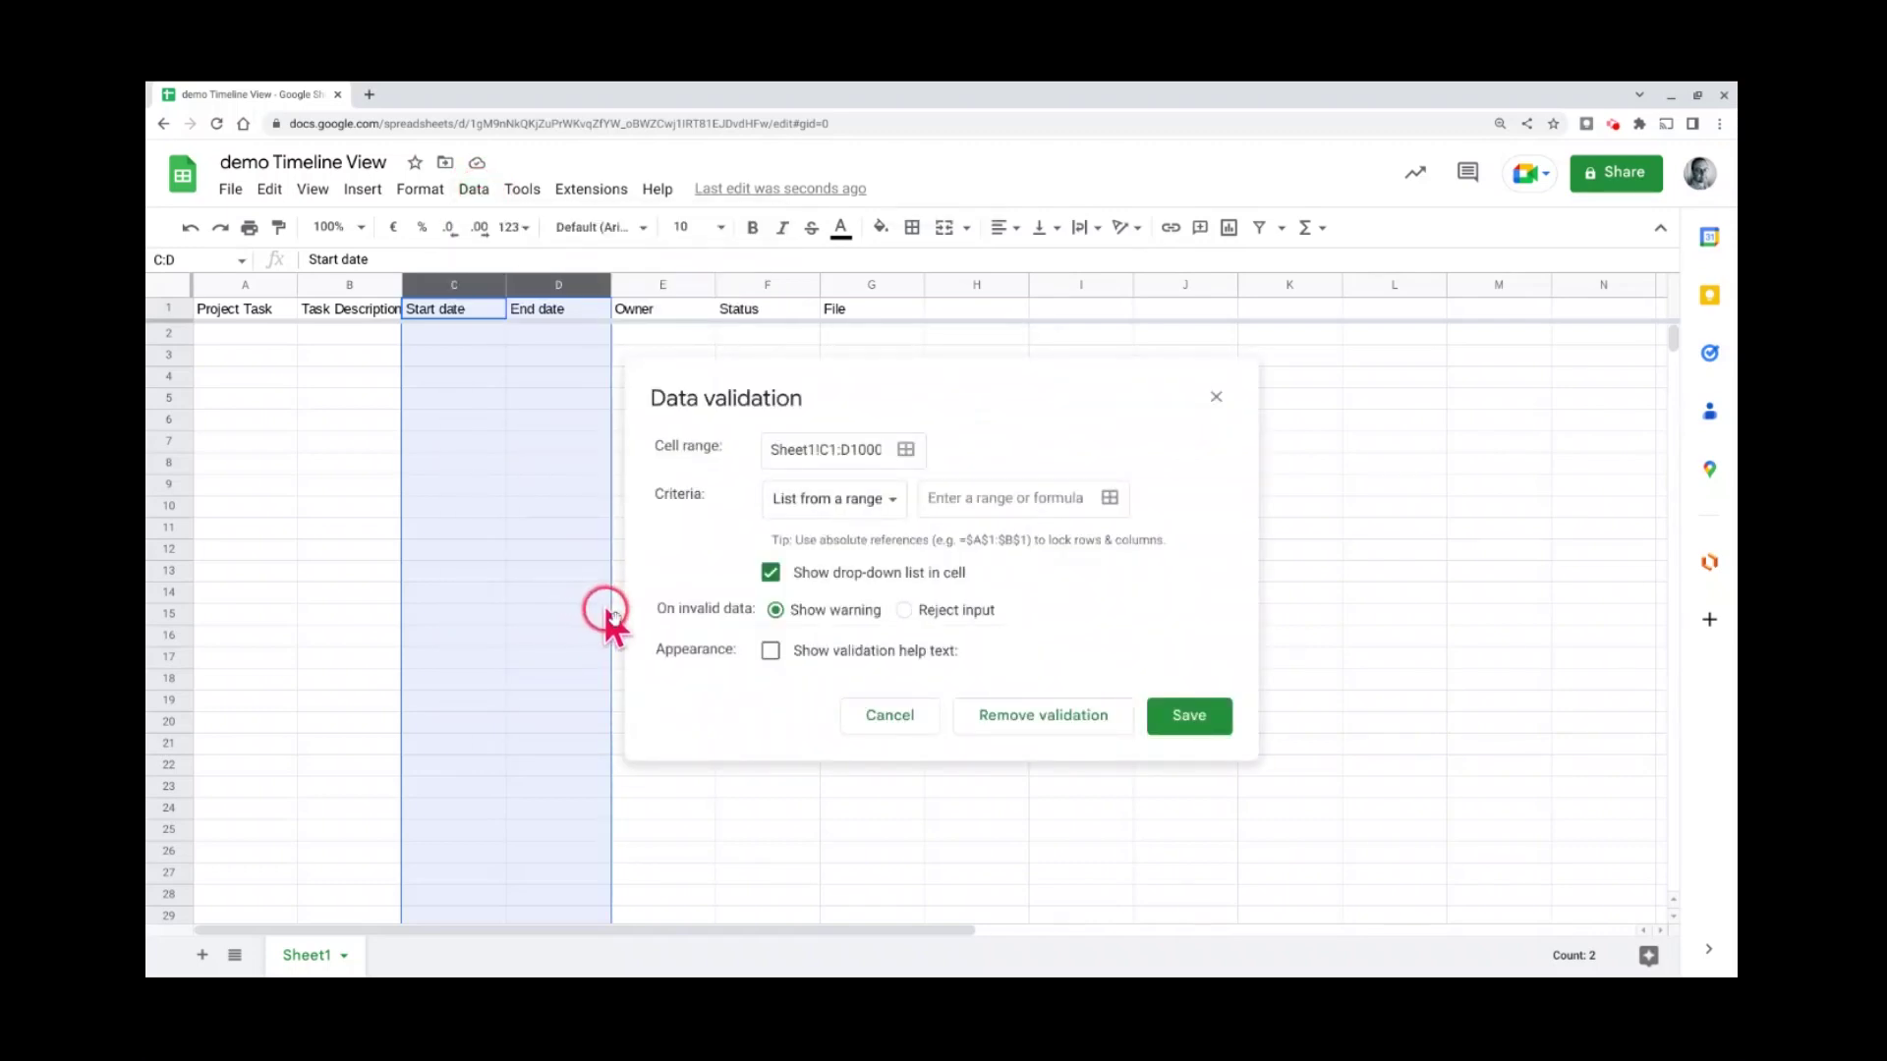
left_click(891, 499)
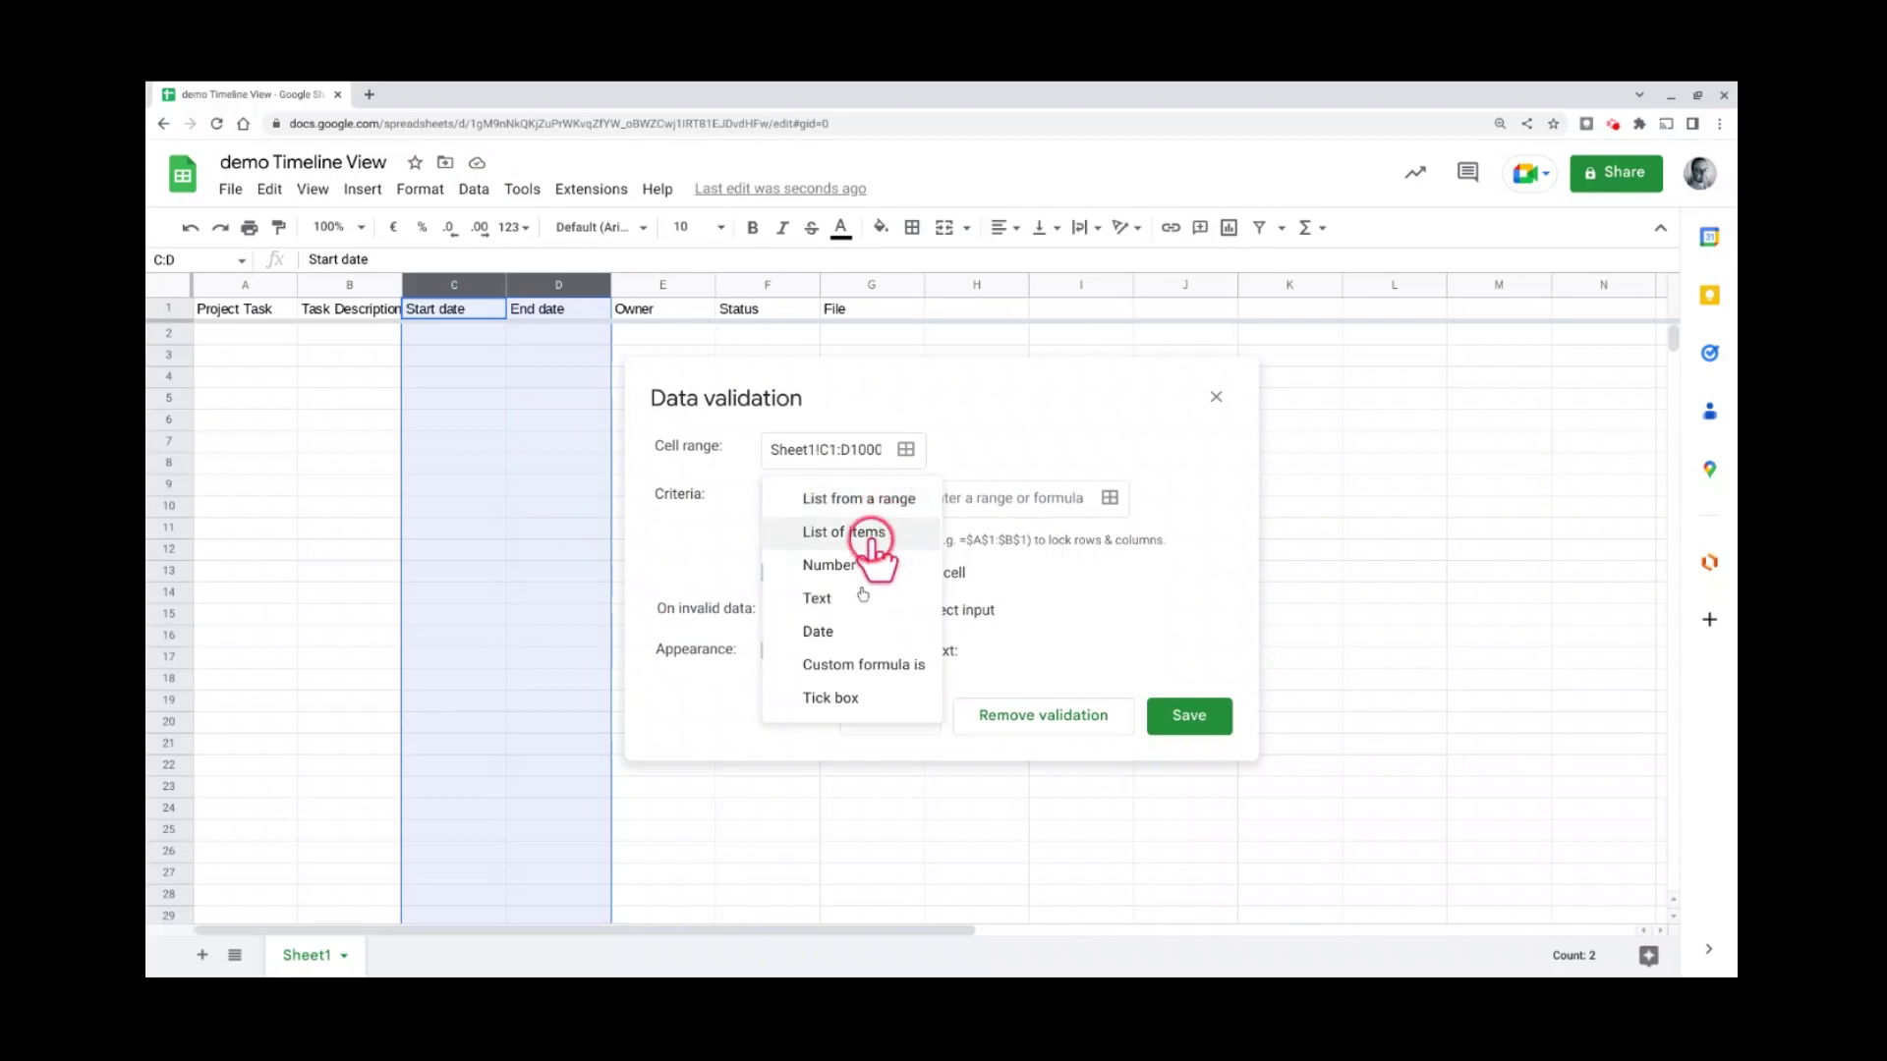
left_click(865, 636)
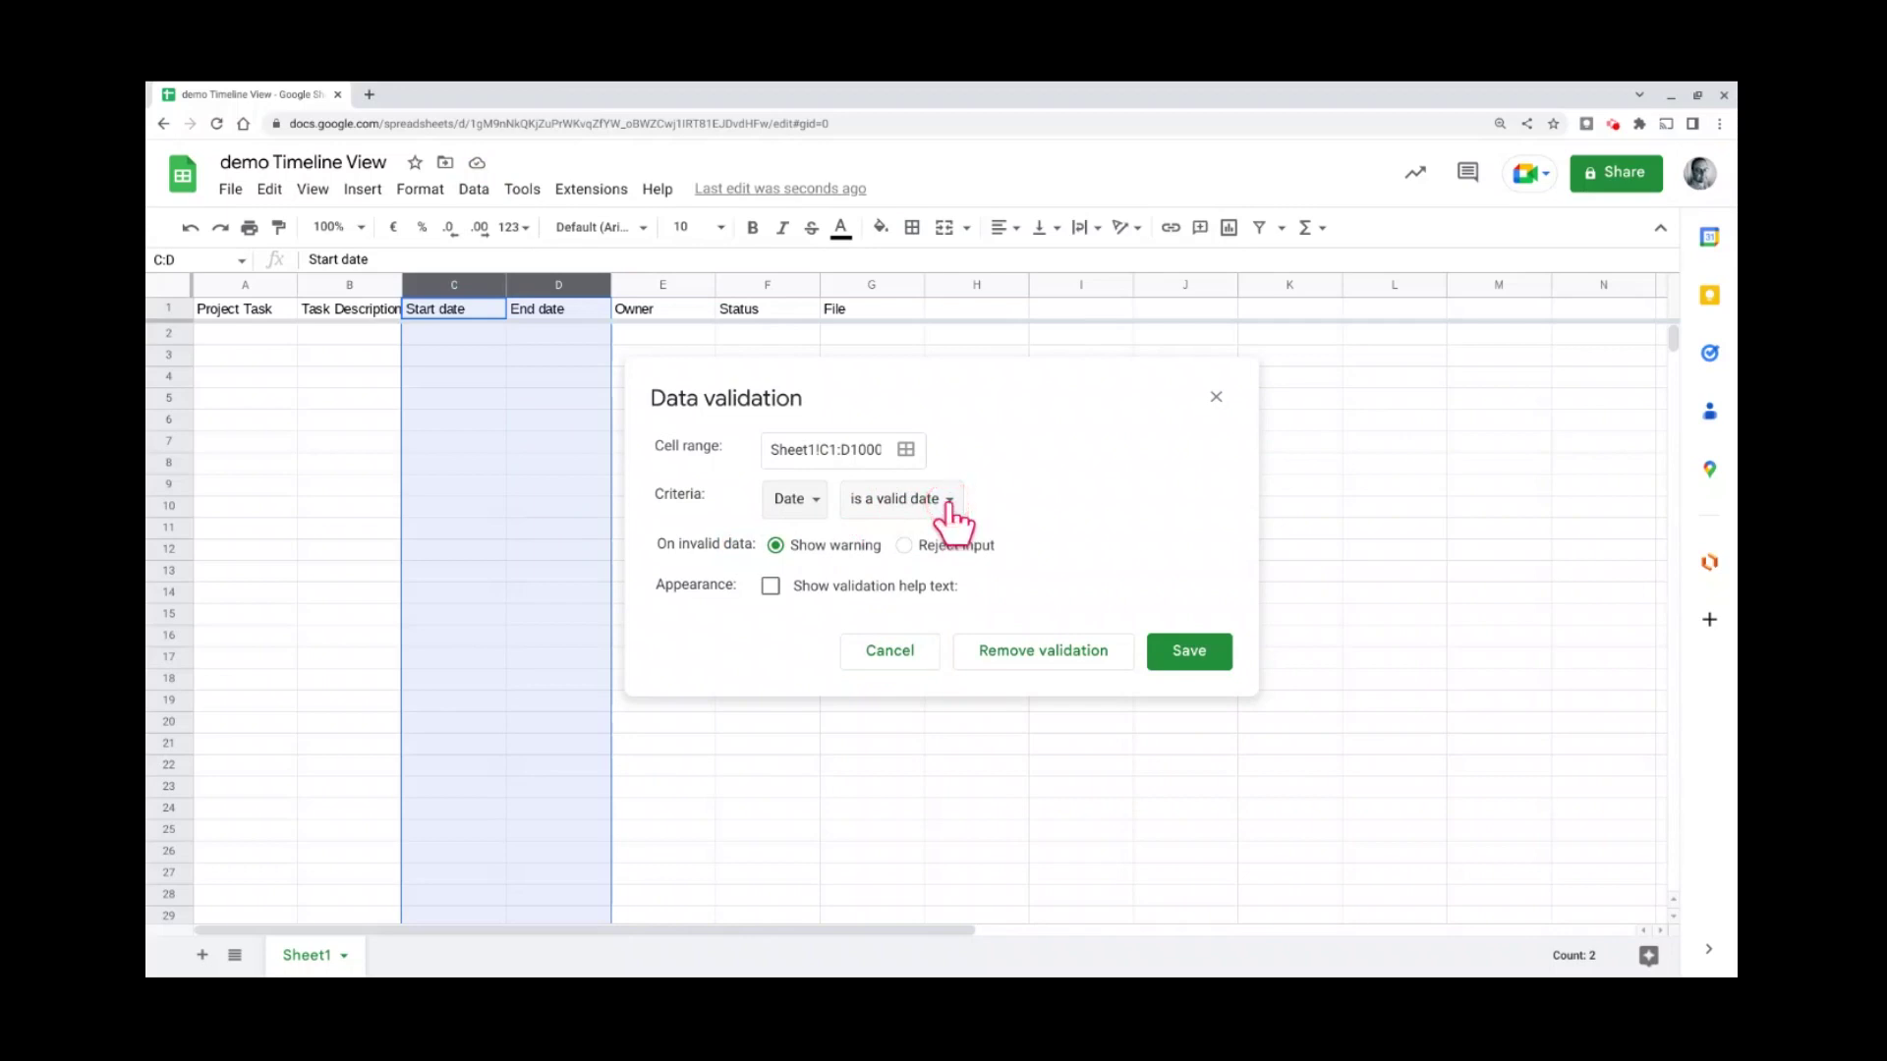
left_click(904, 548)
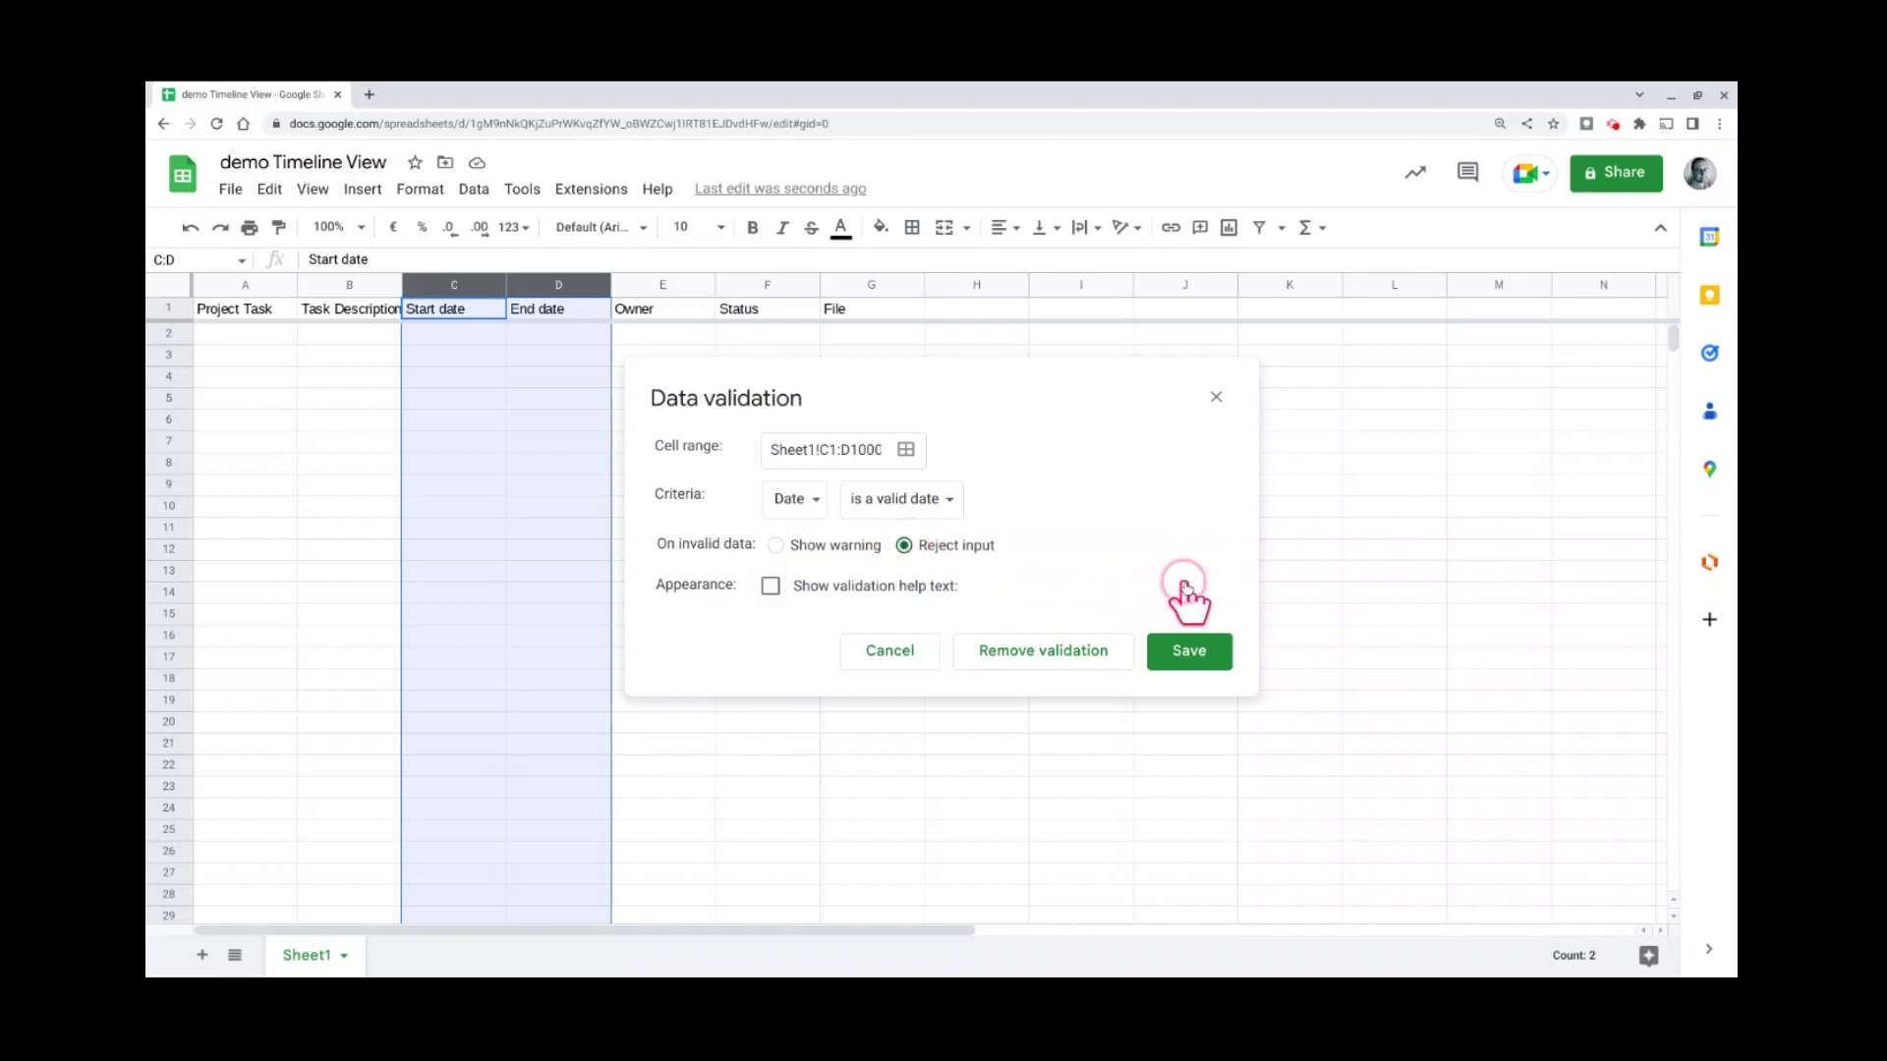
left_click(1187, 652)
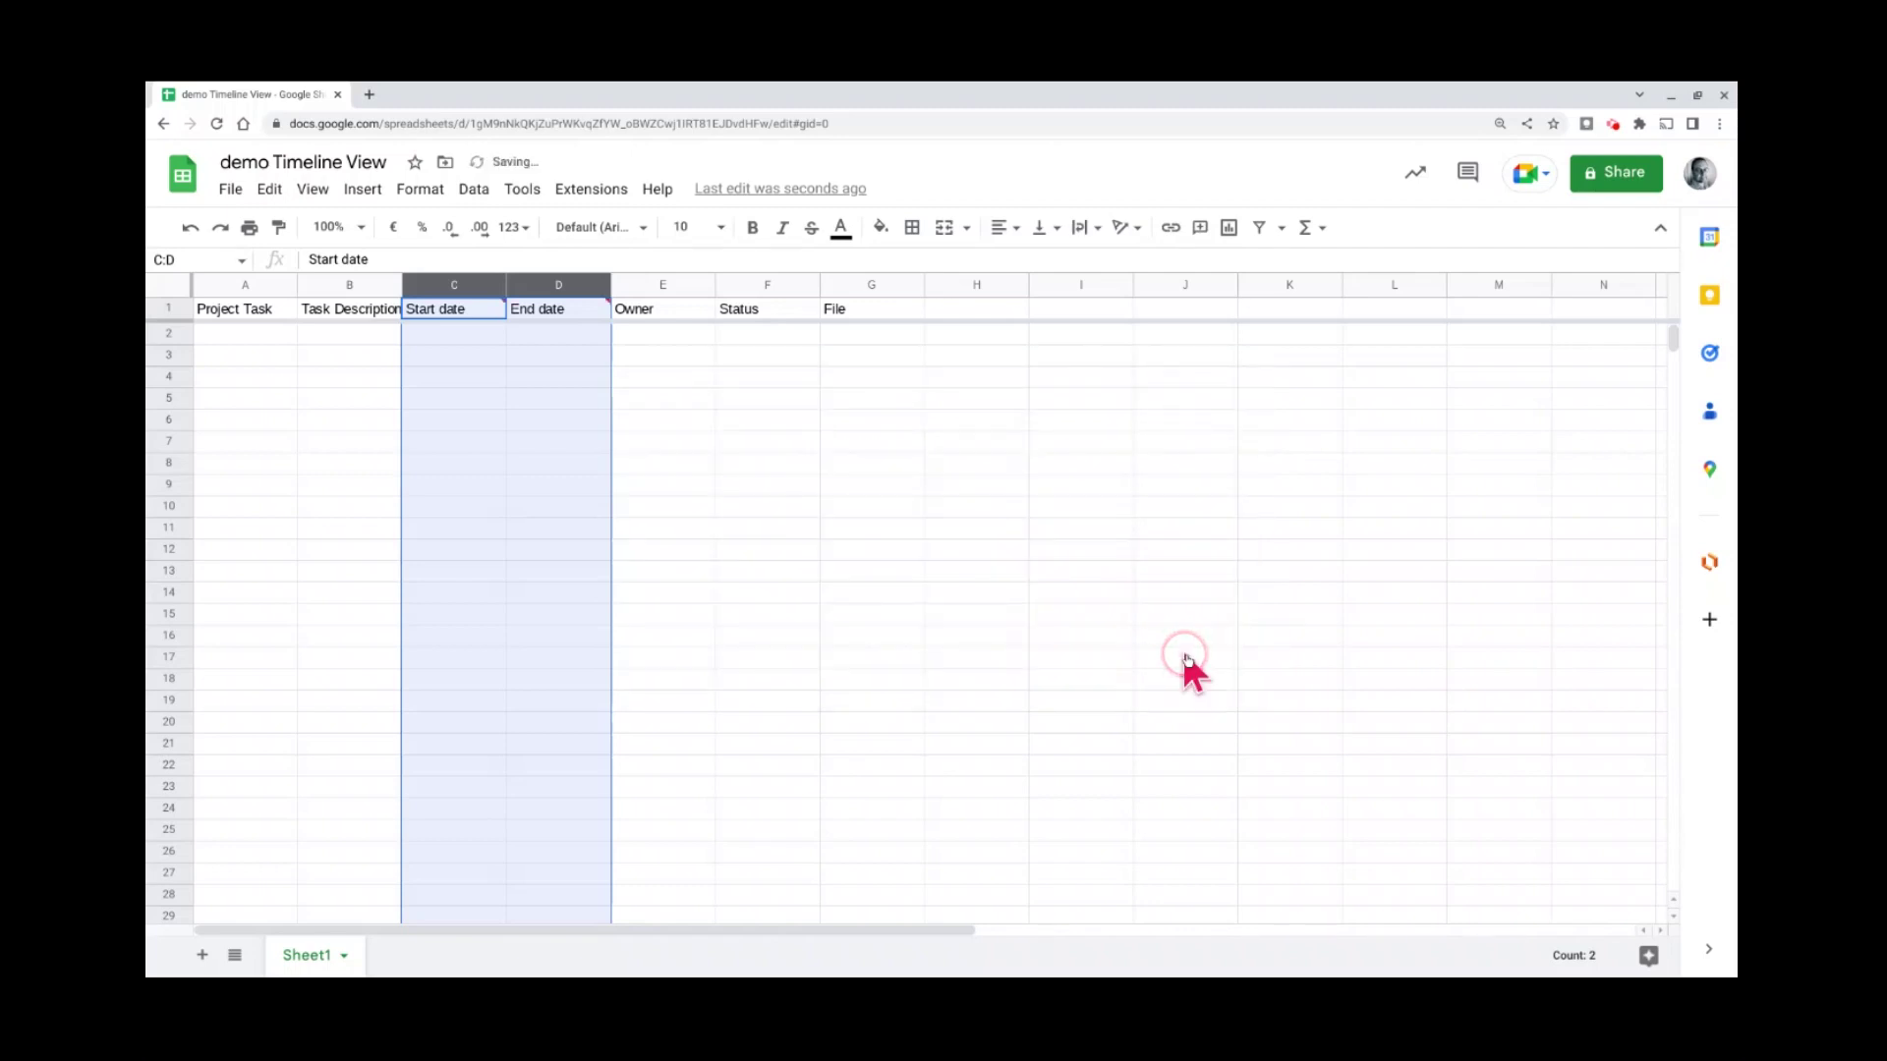
- Enter Topic 1 in A2 and Description 1 in B2
left_click(248, 335)
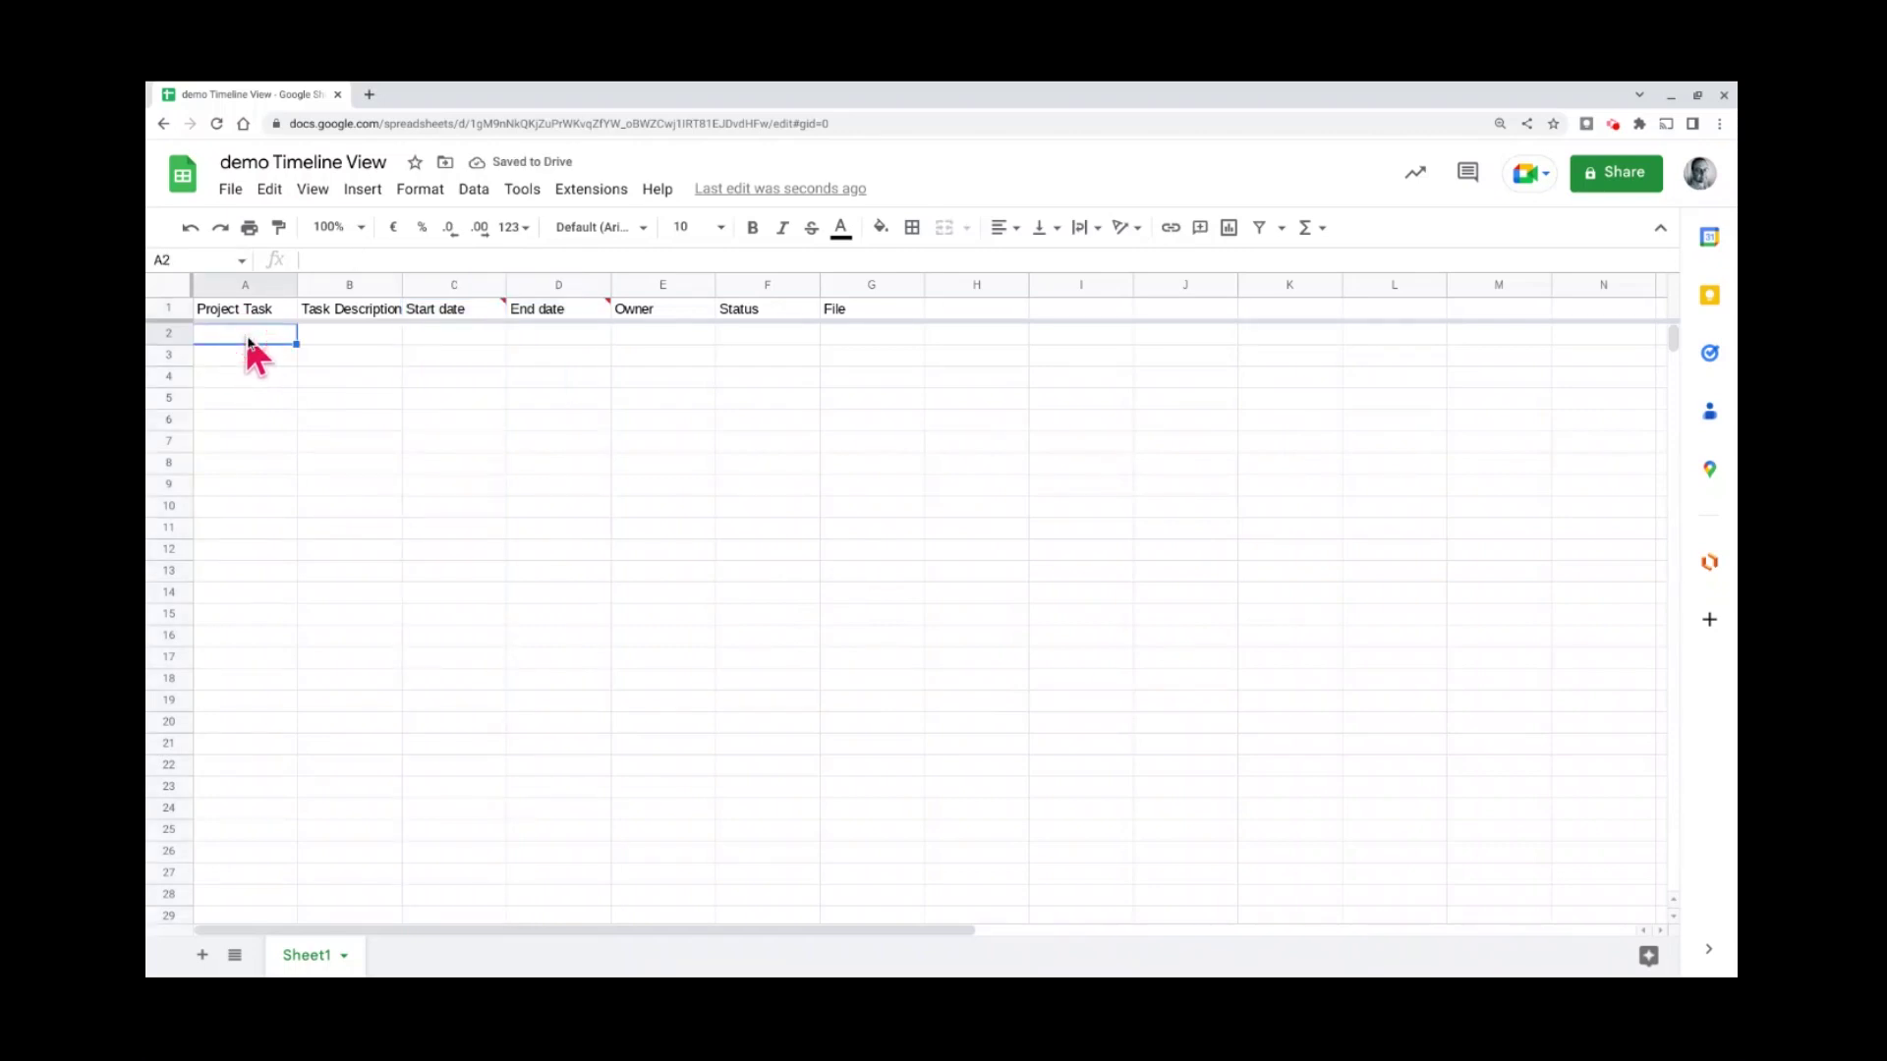
type("Topic")
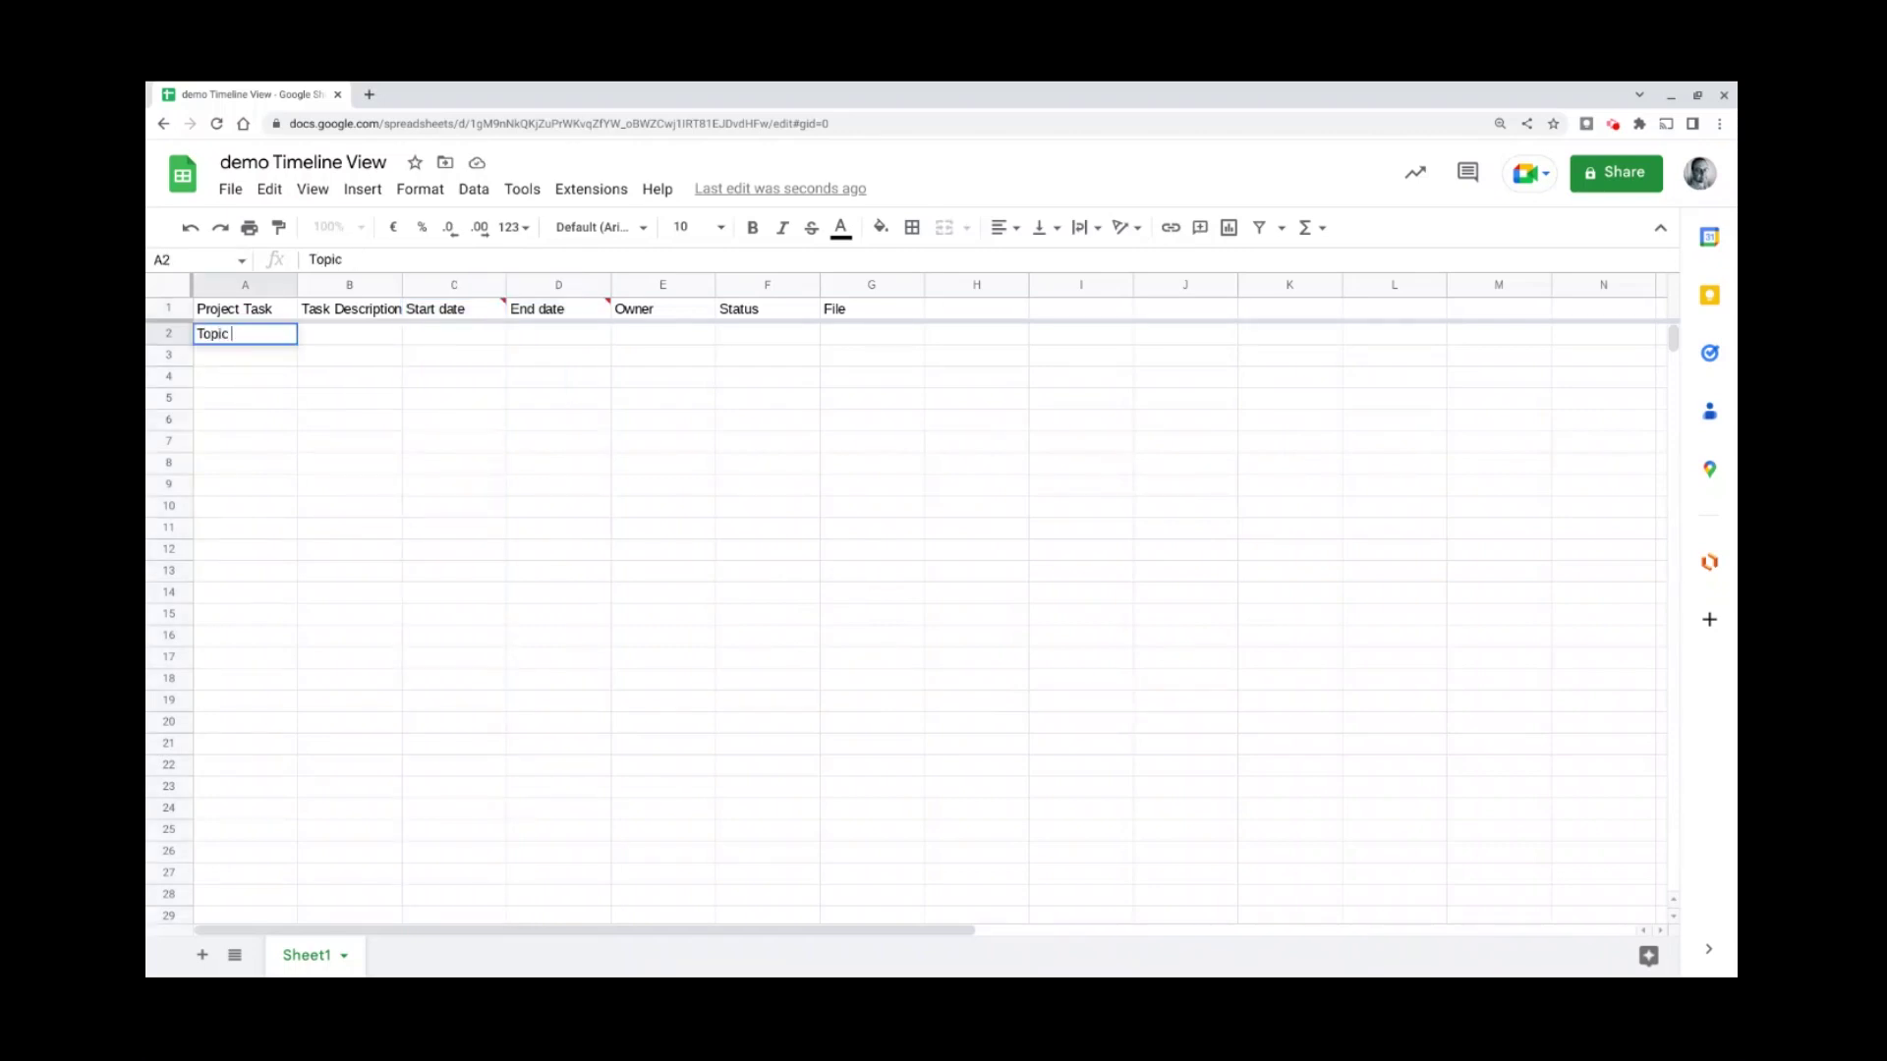
type(" 1")
key("Tab")
type("Desc")
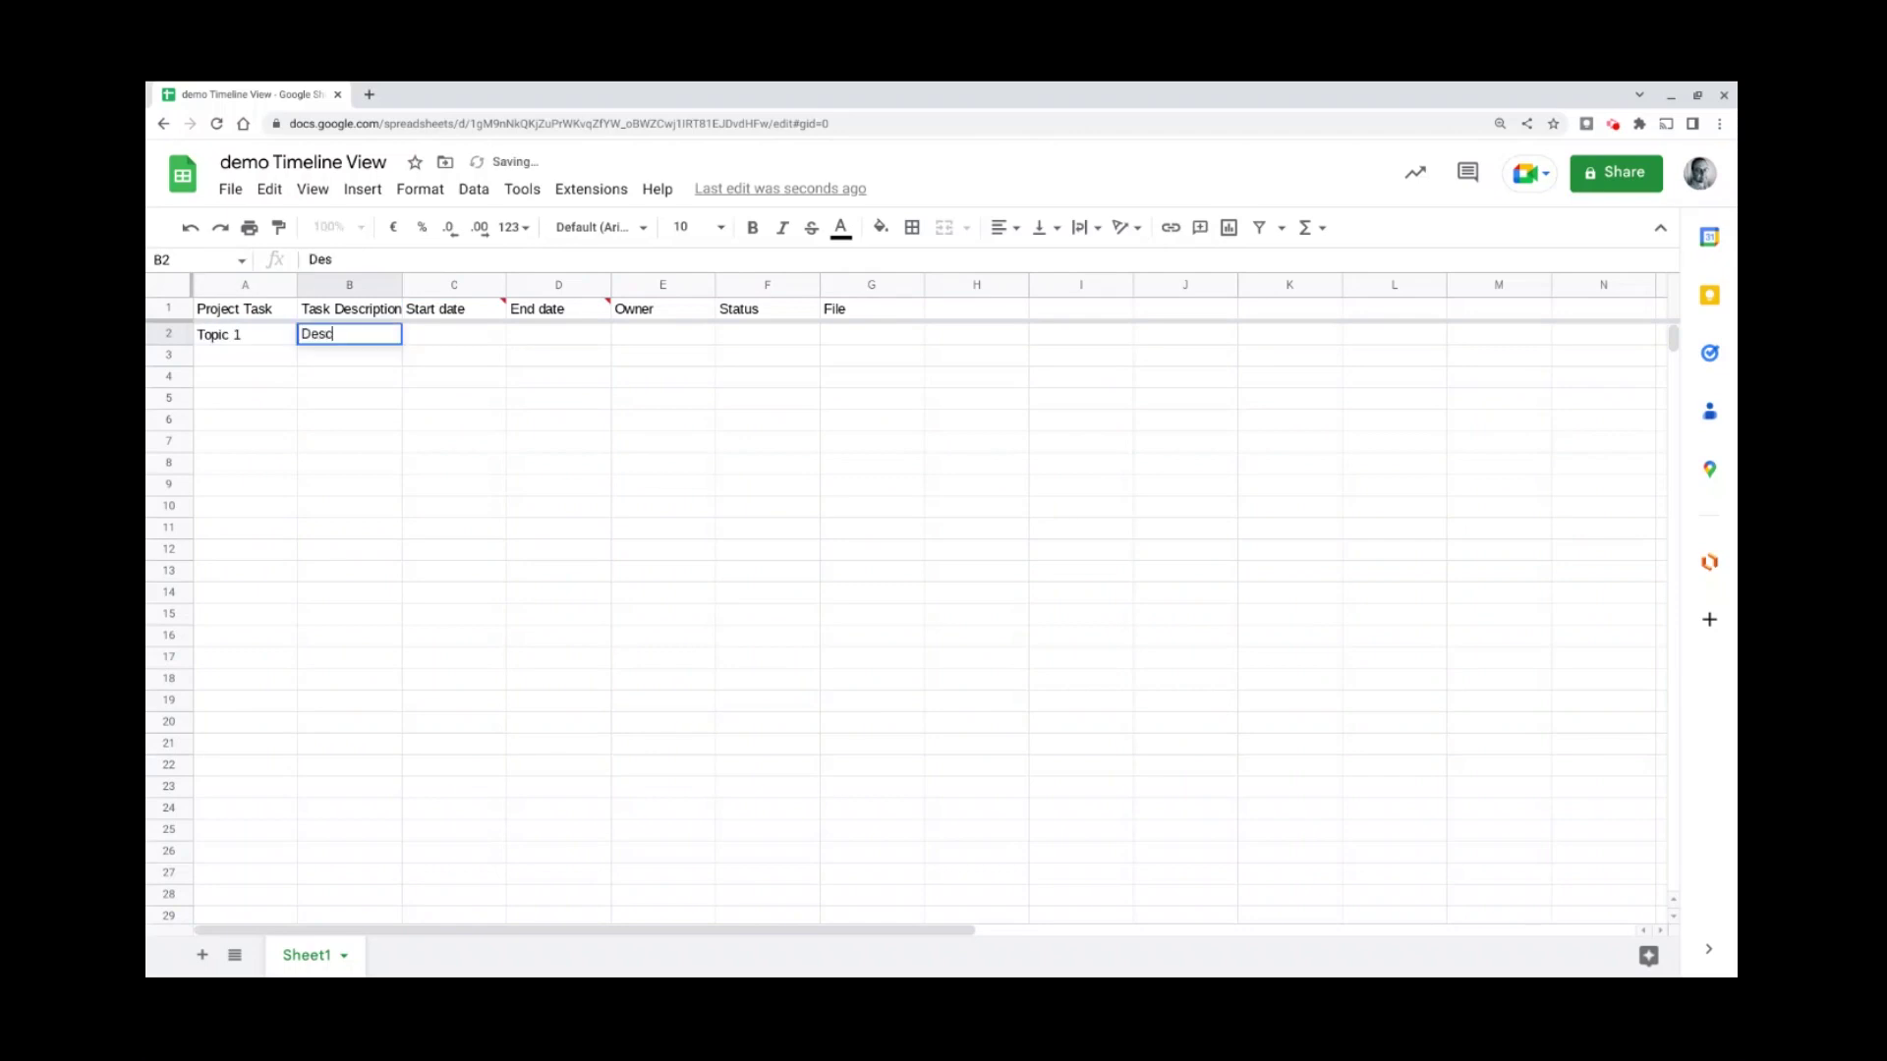
type("ription 1")
- Pick start date 28-11-2022 and end date 4-12-2022 for the first task from the date pickers
double_click(451, 335)
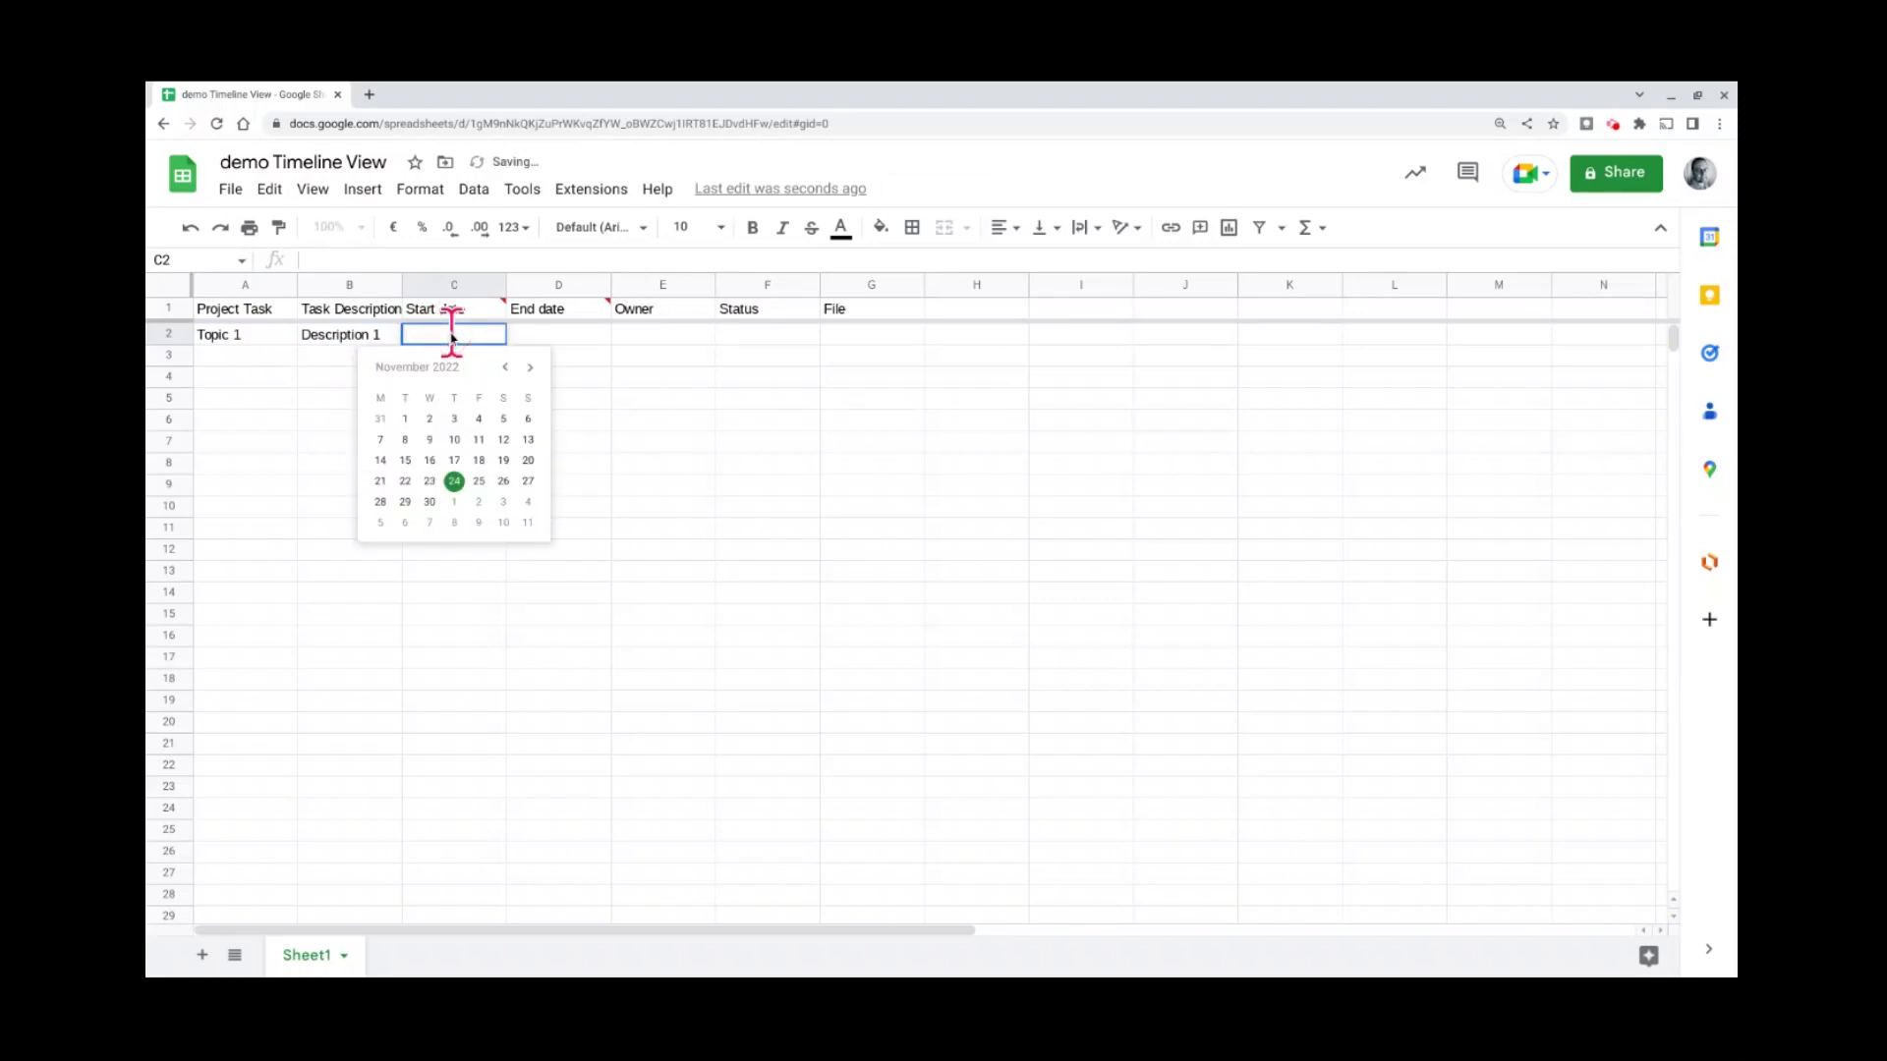
left_click(381, 503)
double_click(552, 338)
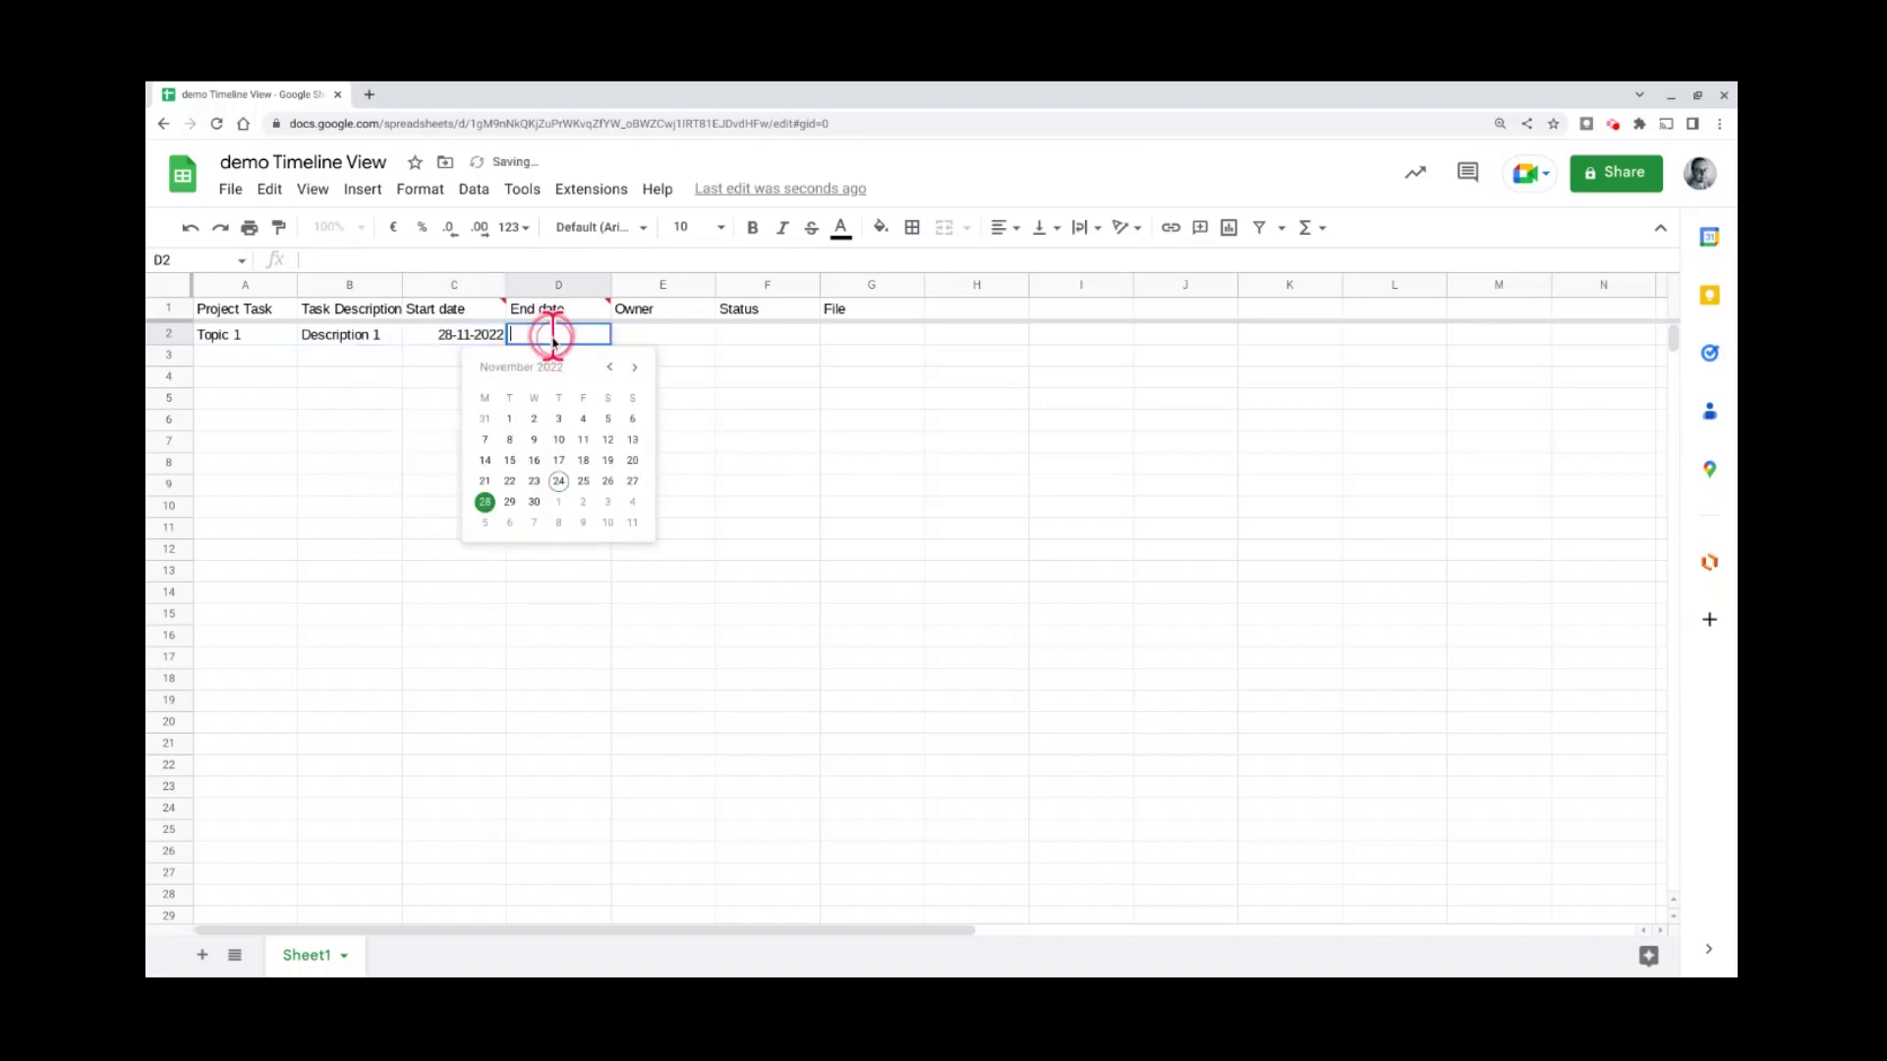
left_click(632, 501)
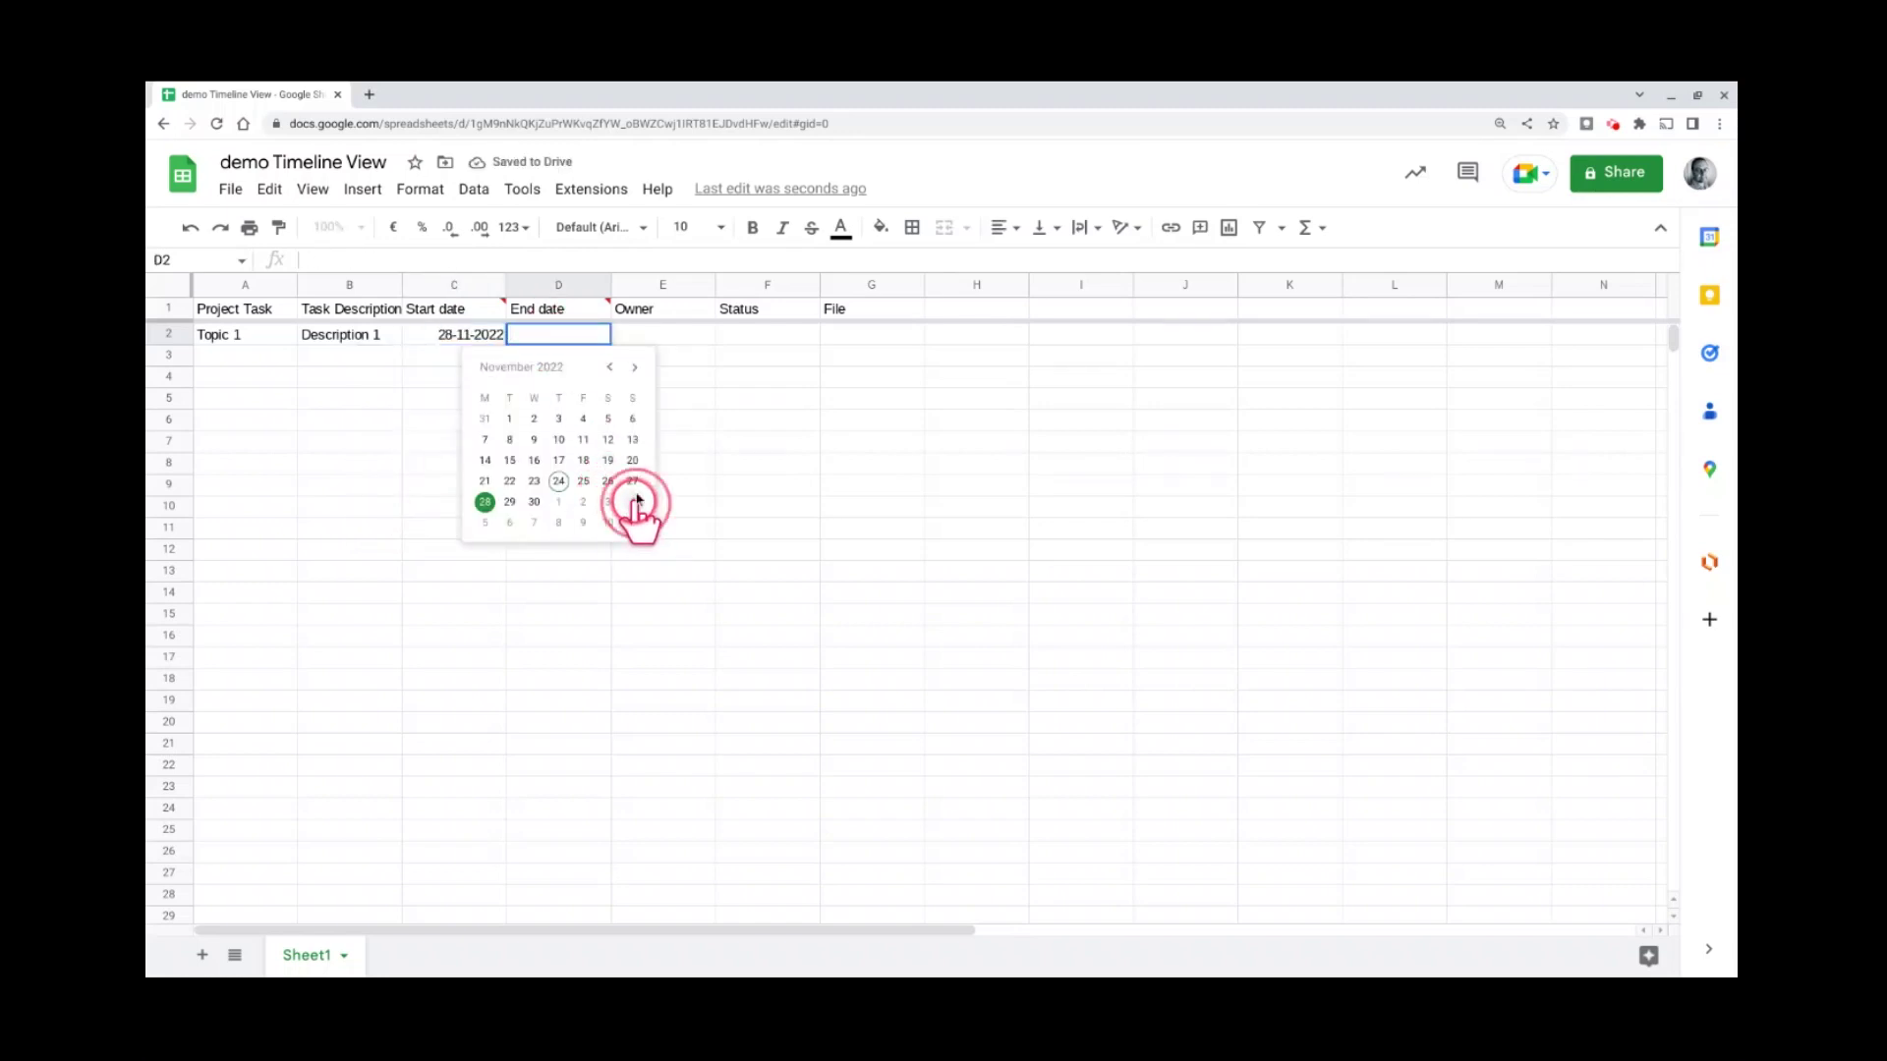
- Insert a person chip as the Owner in E2
left_click(656, 337)
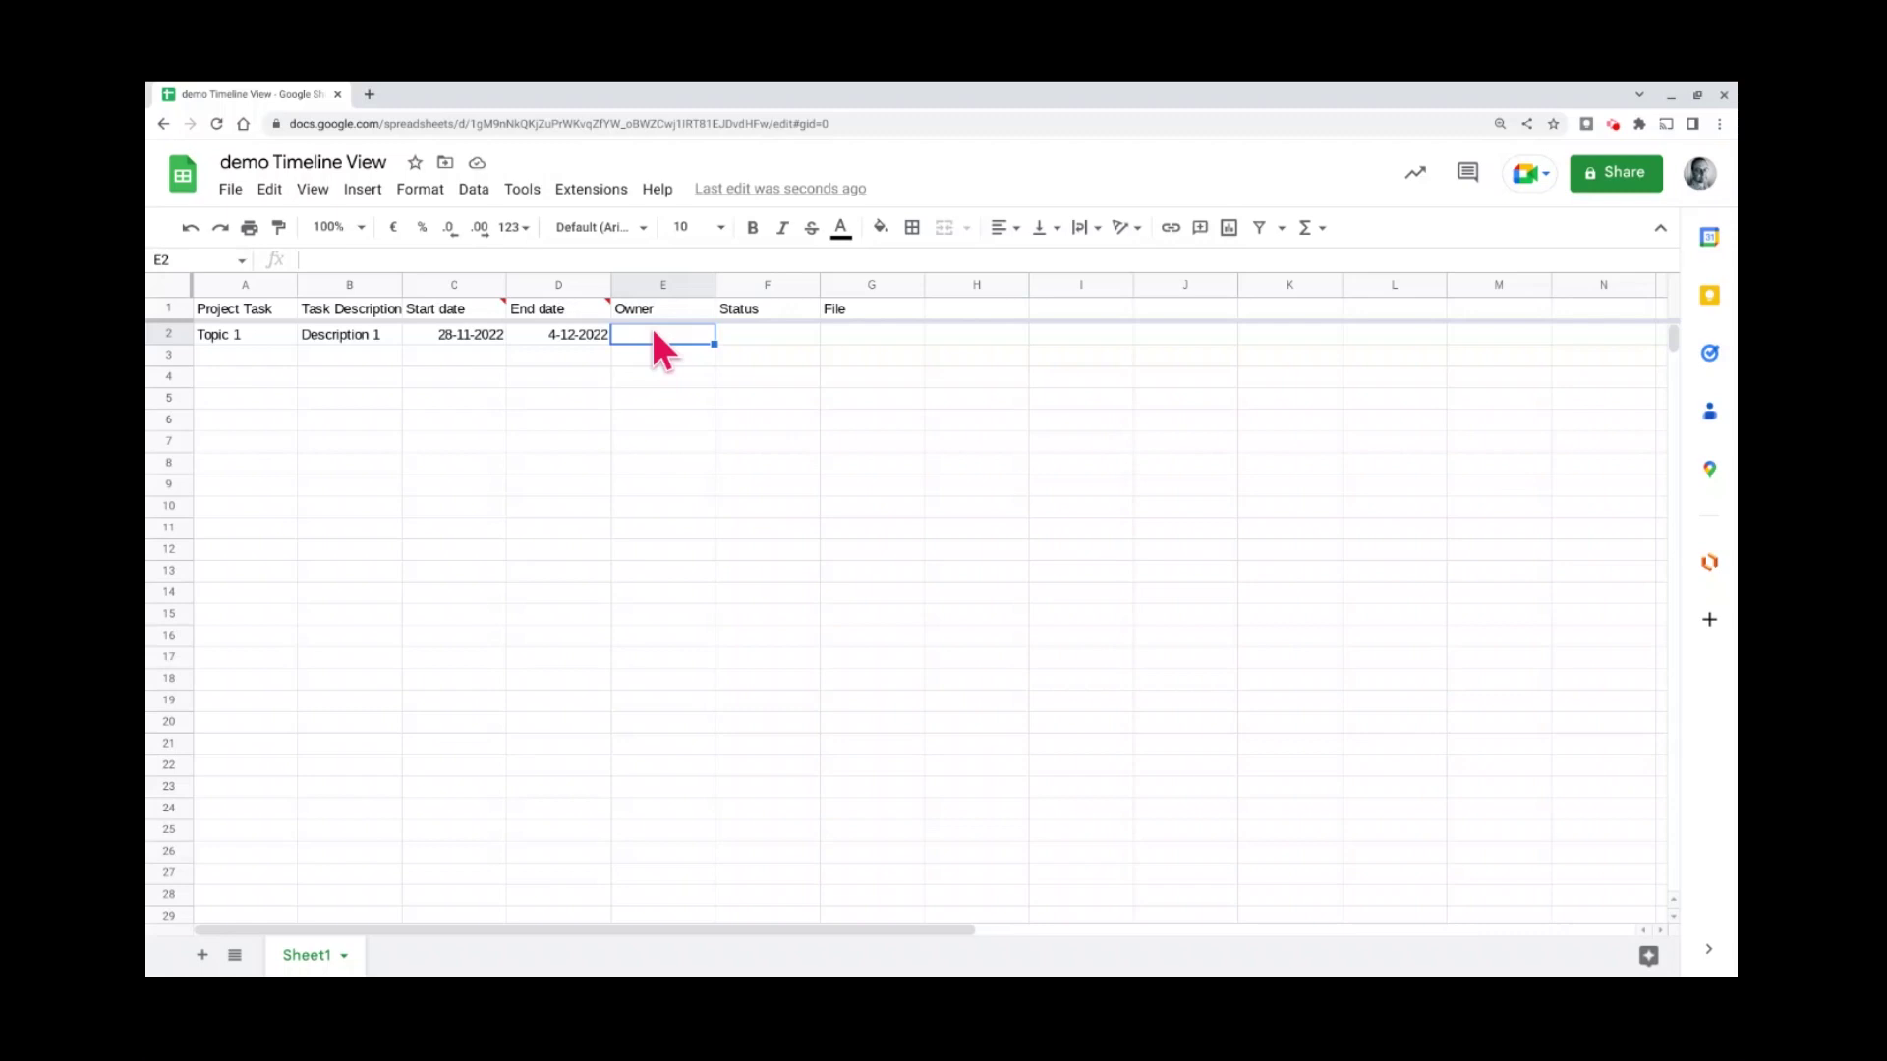
type("@")
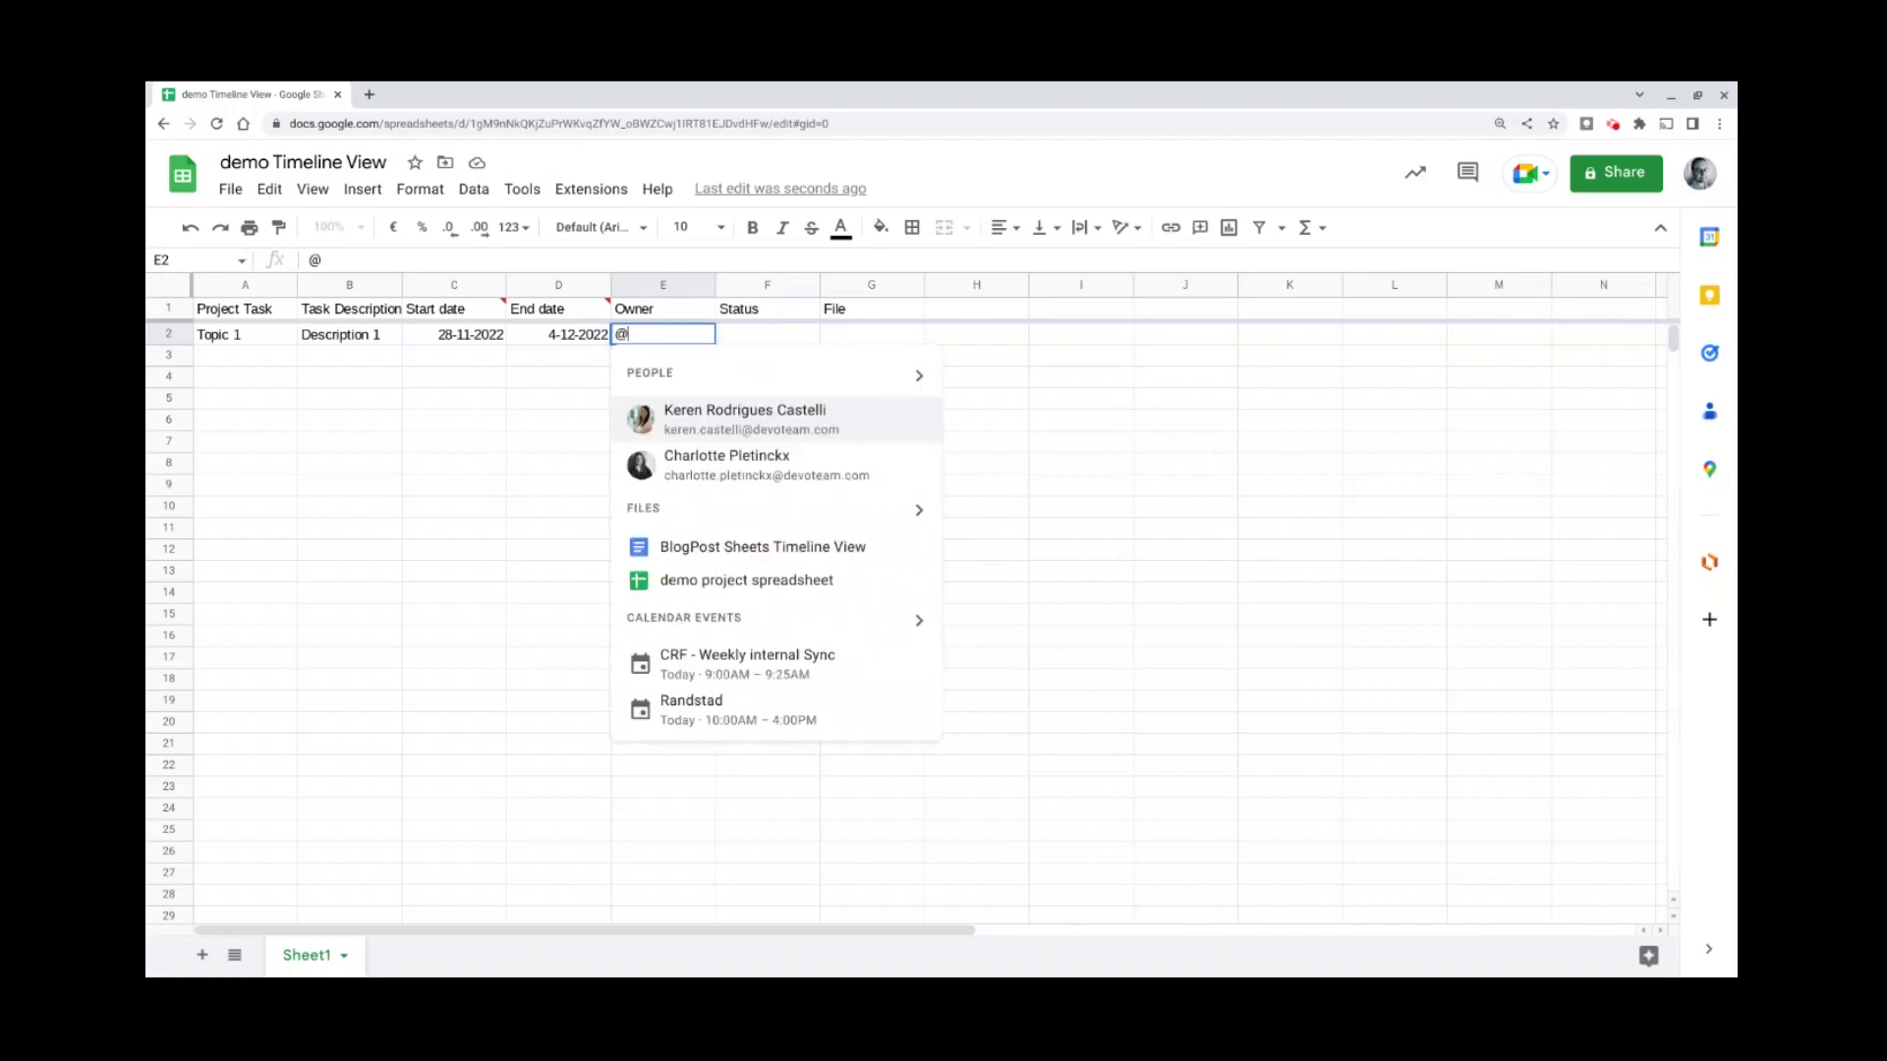
type("hans")
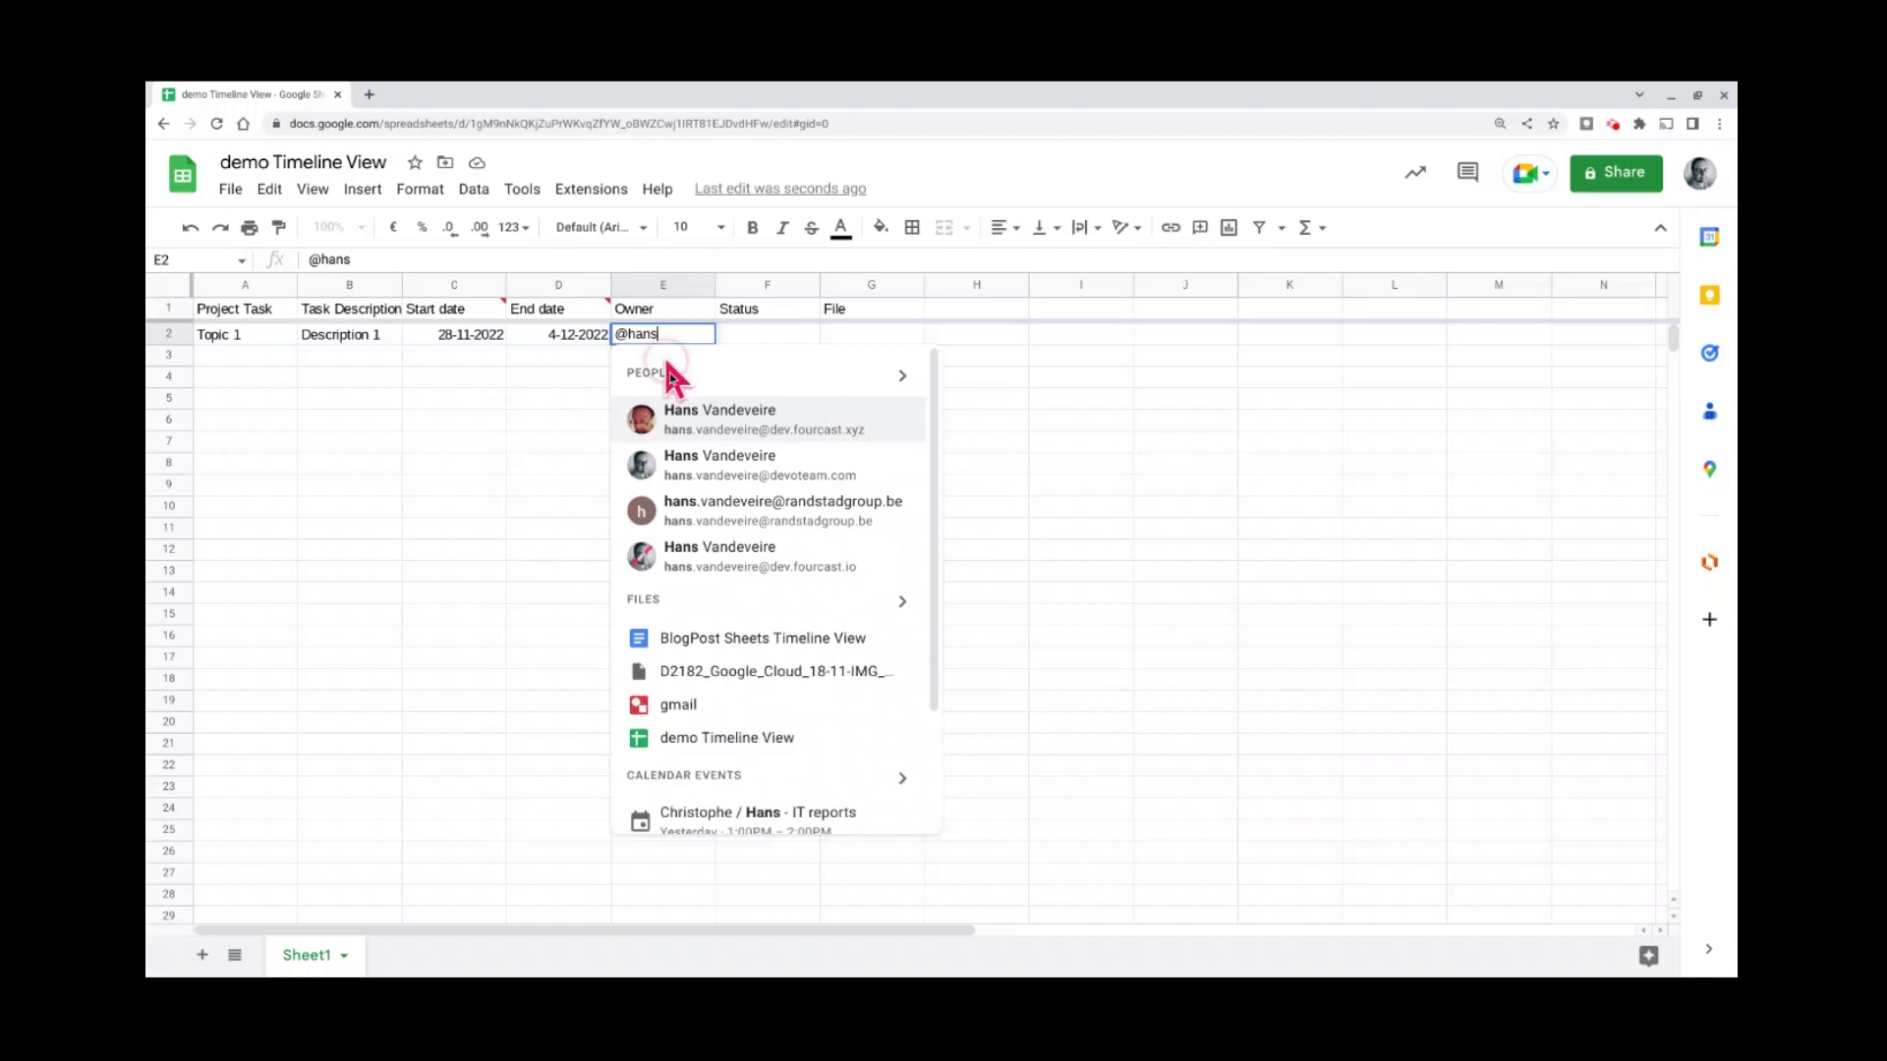
left_click(709, 468)
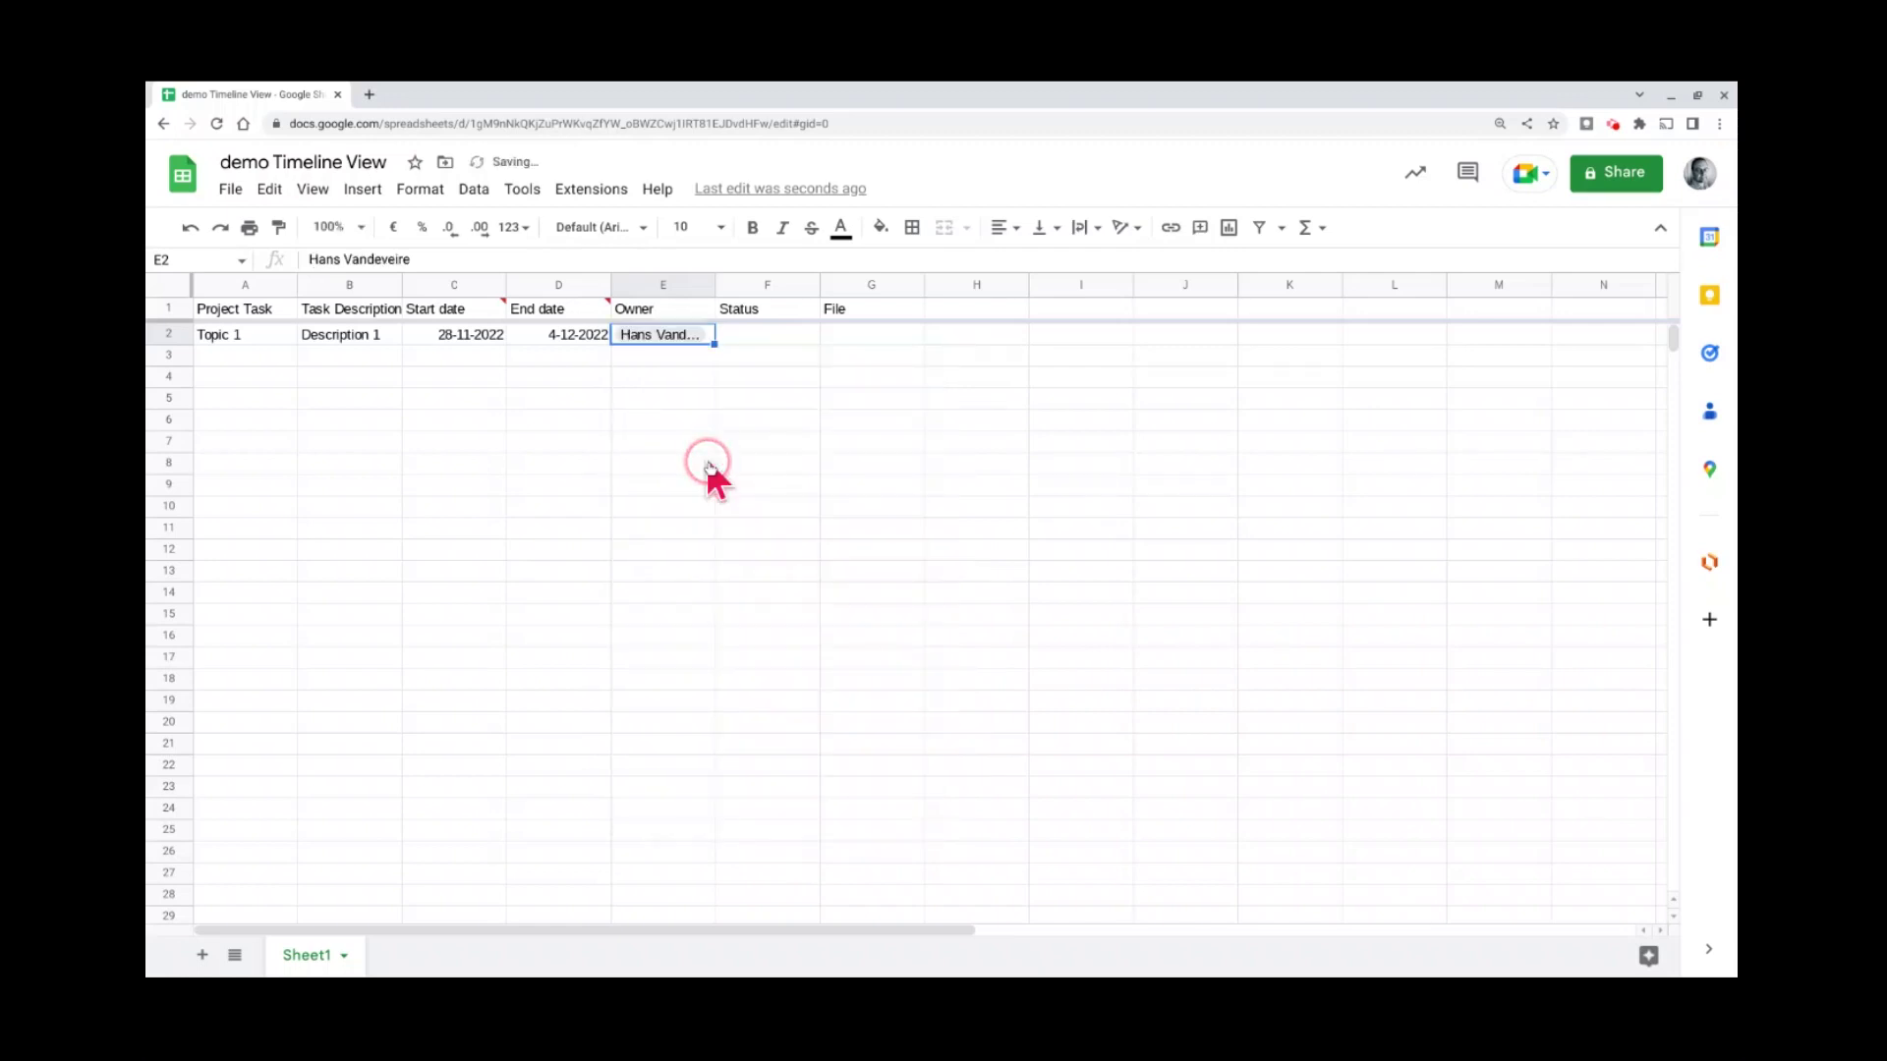
- Set the status to New and add a file chip for BlogPost Sheets Timeline View
left_click(775, 335)
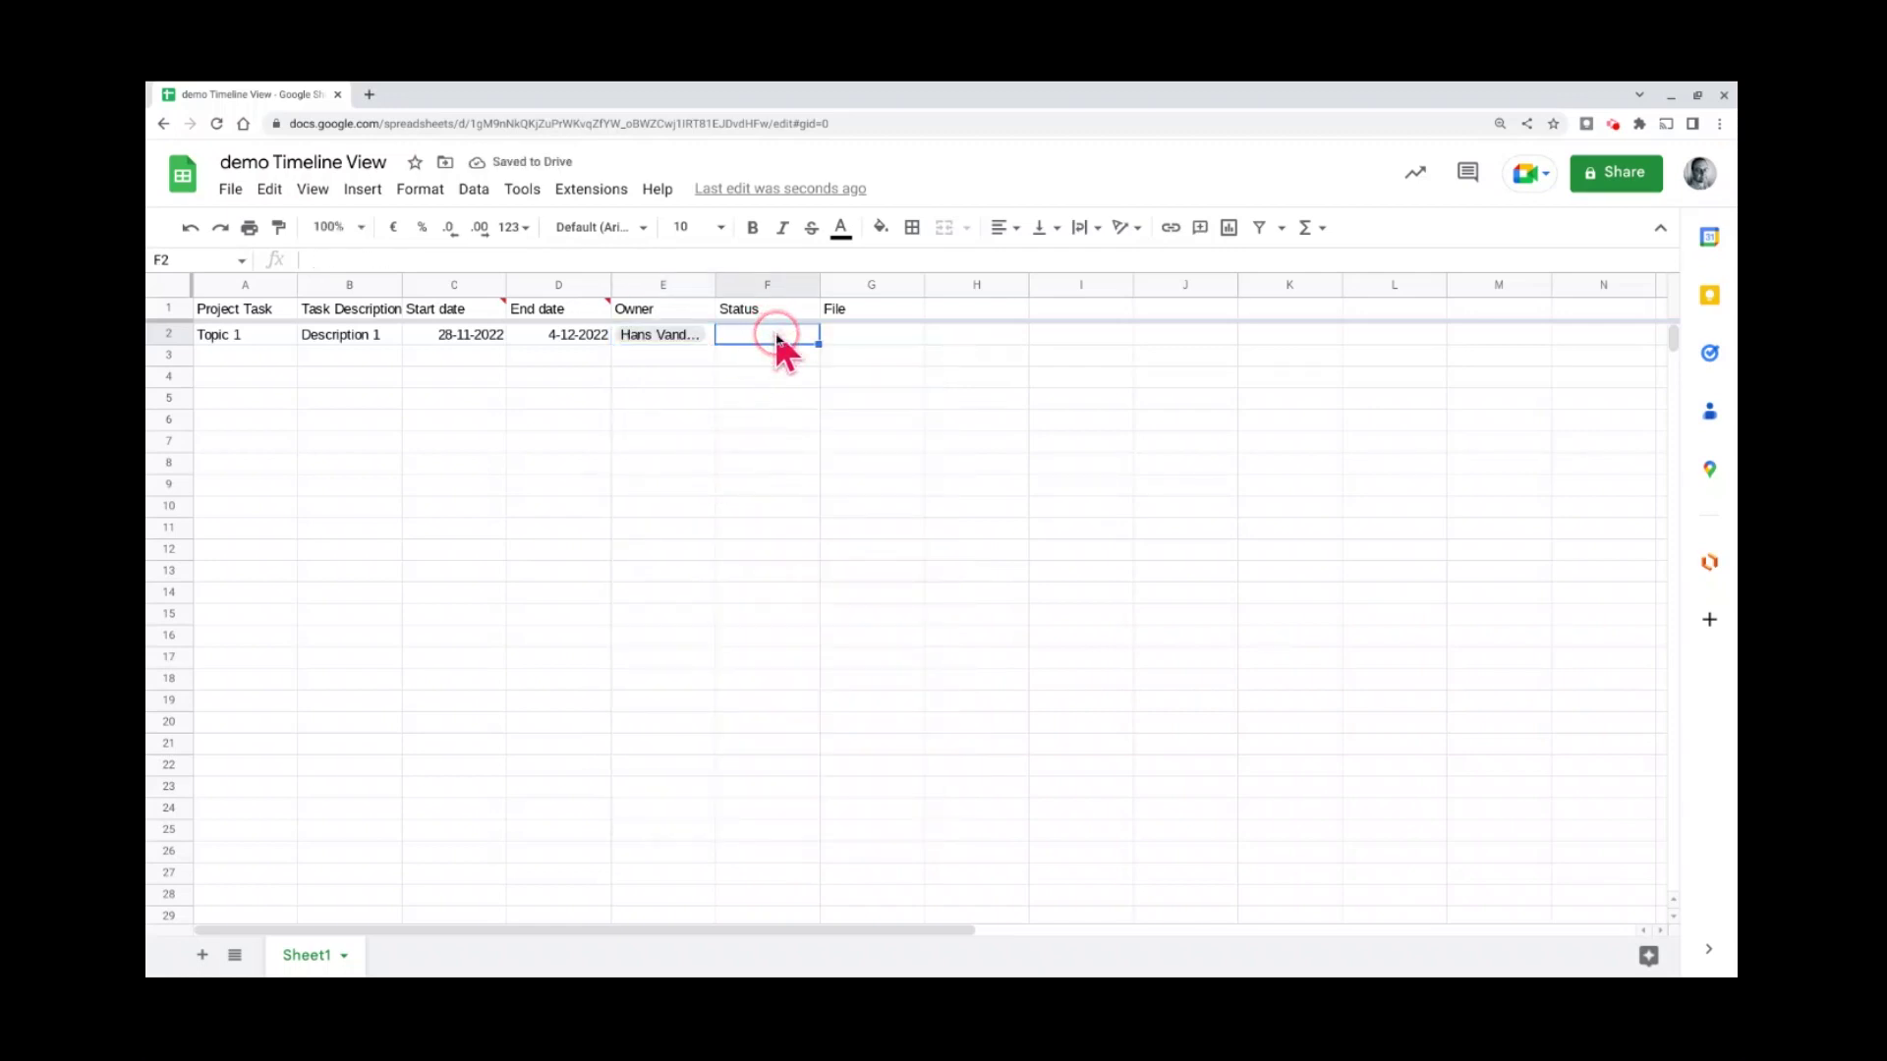
type("New")
key("Tab")
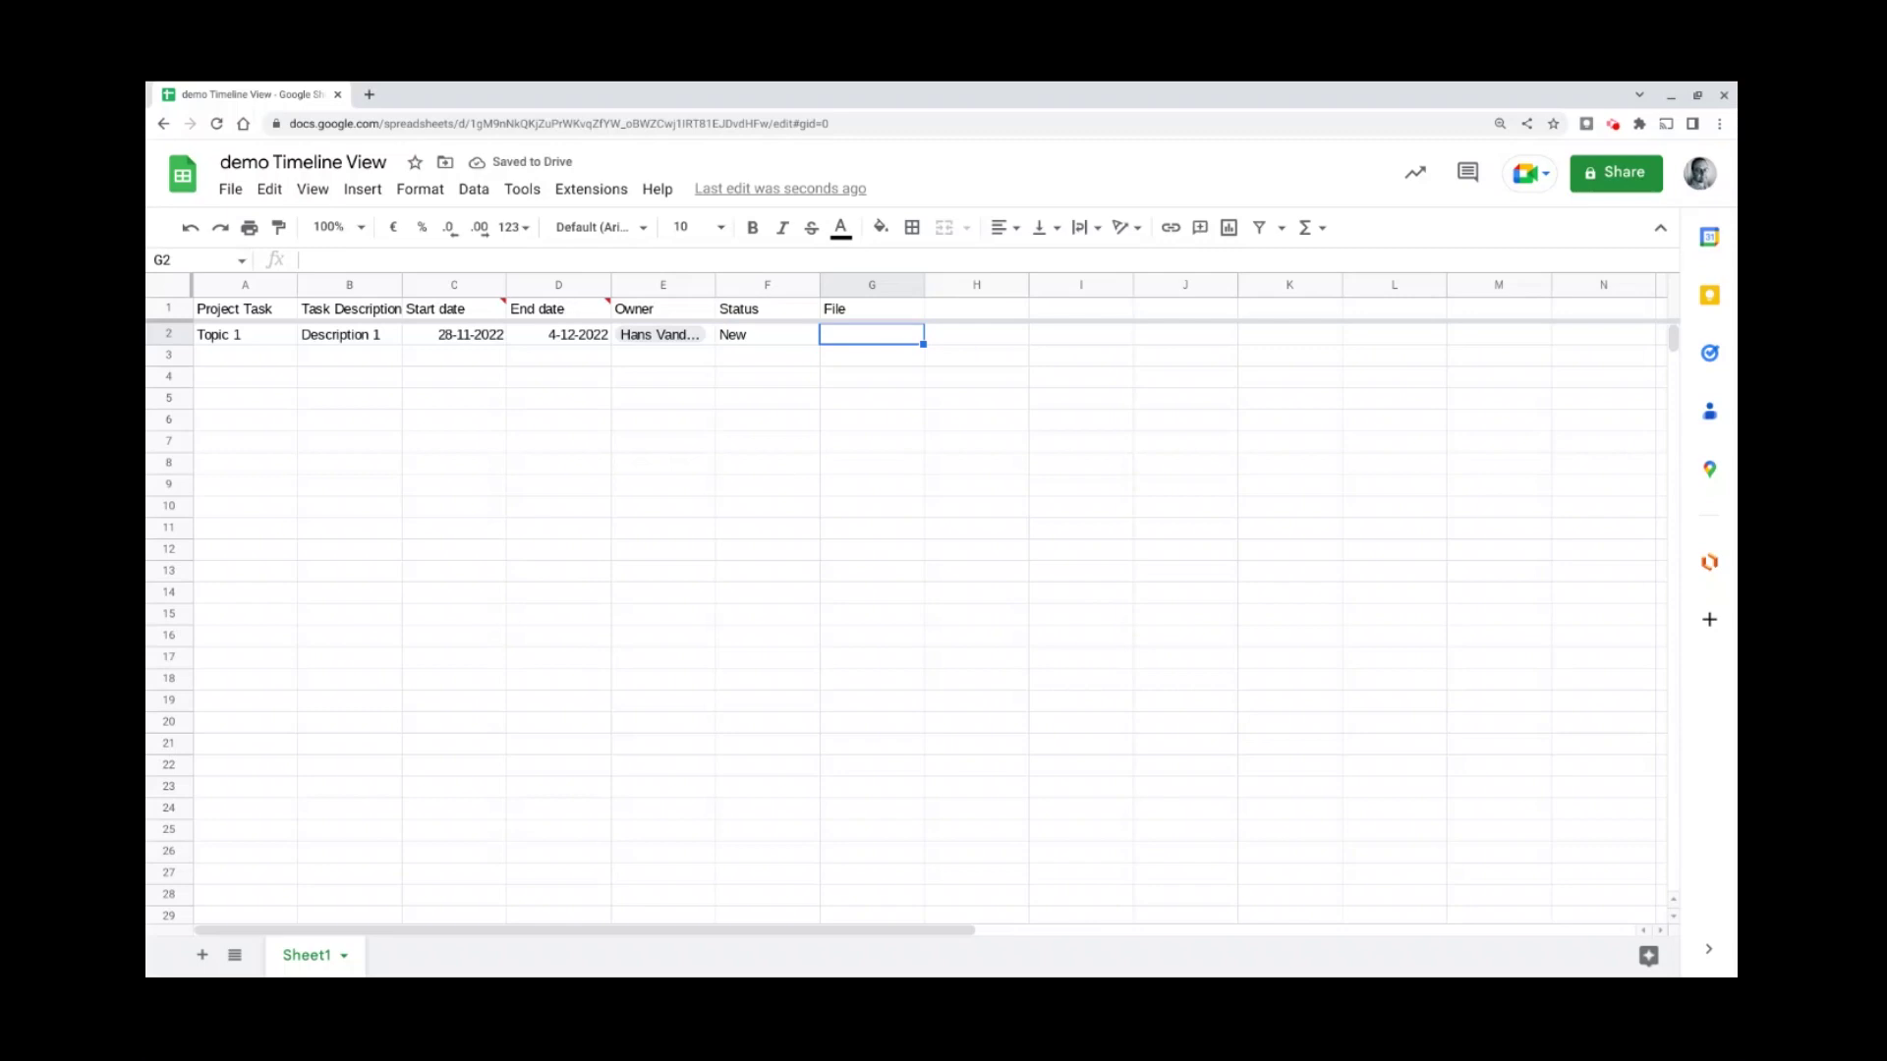
type("@")
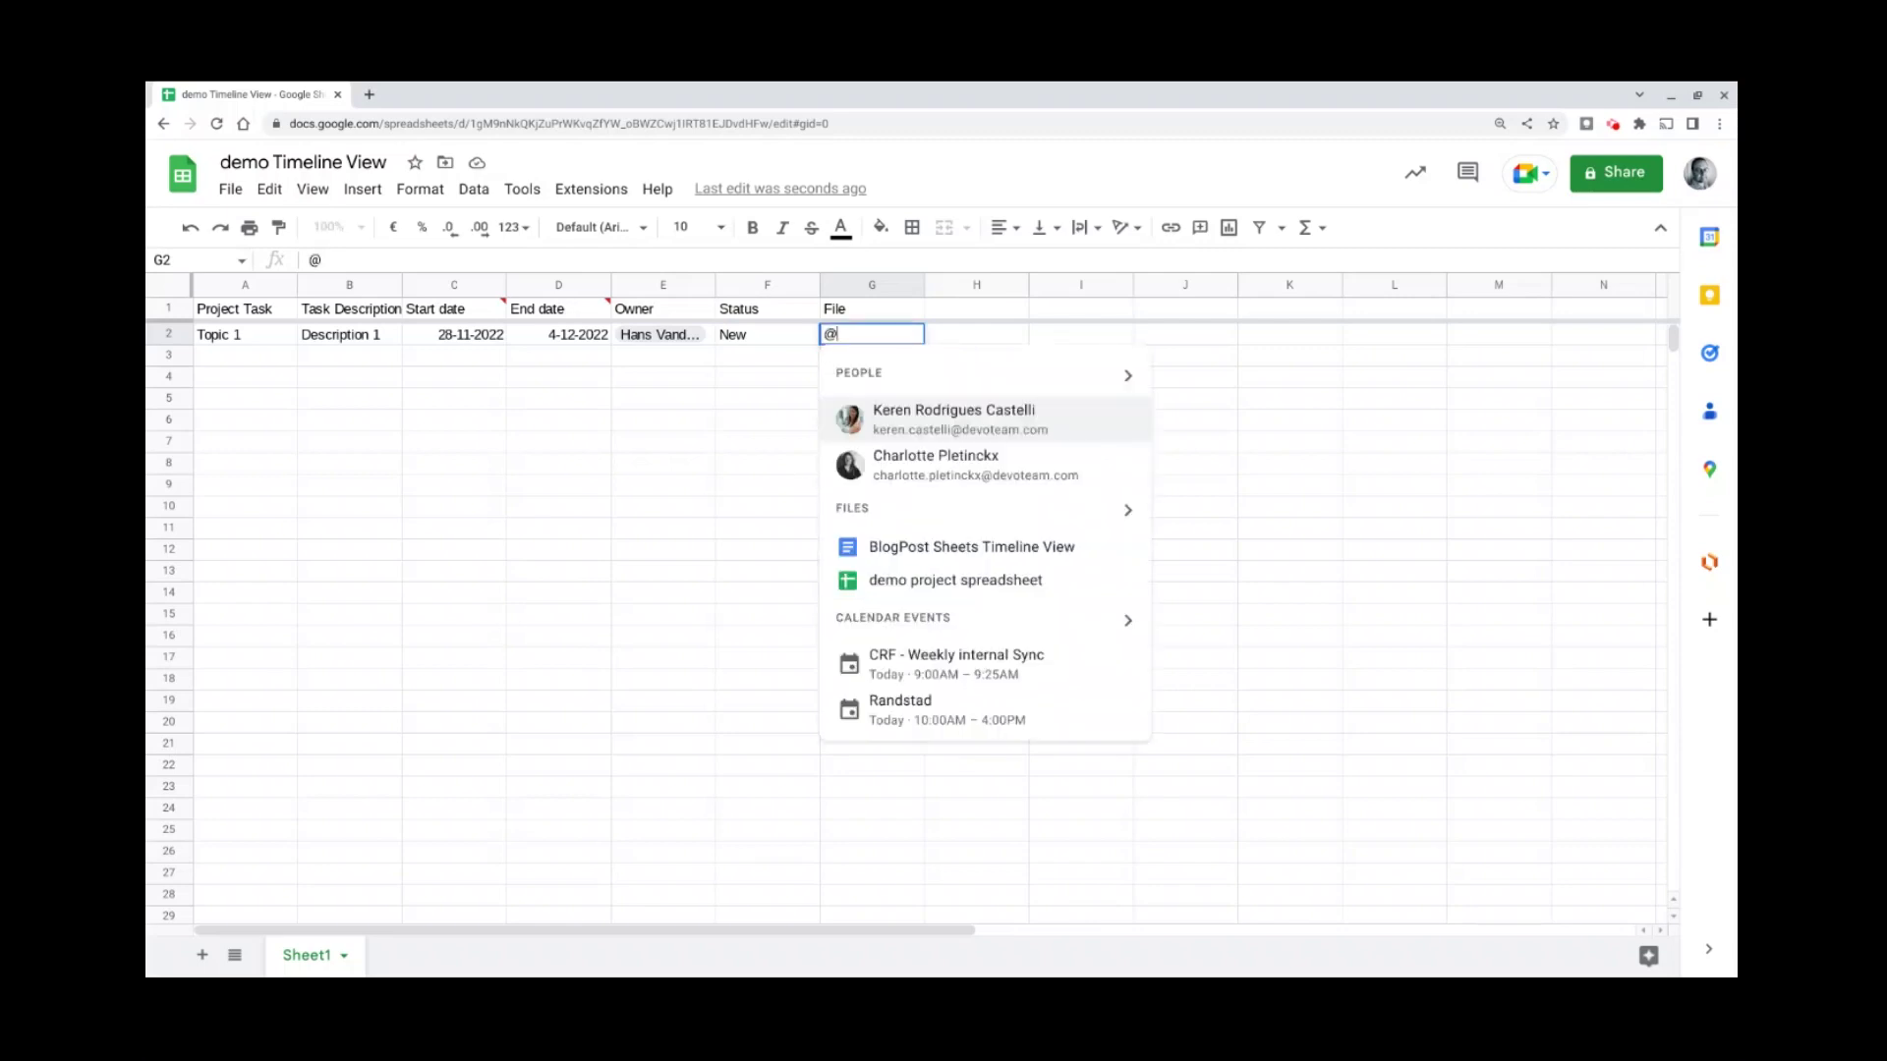
left_click(931, 549)
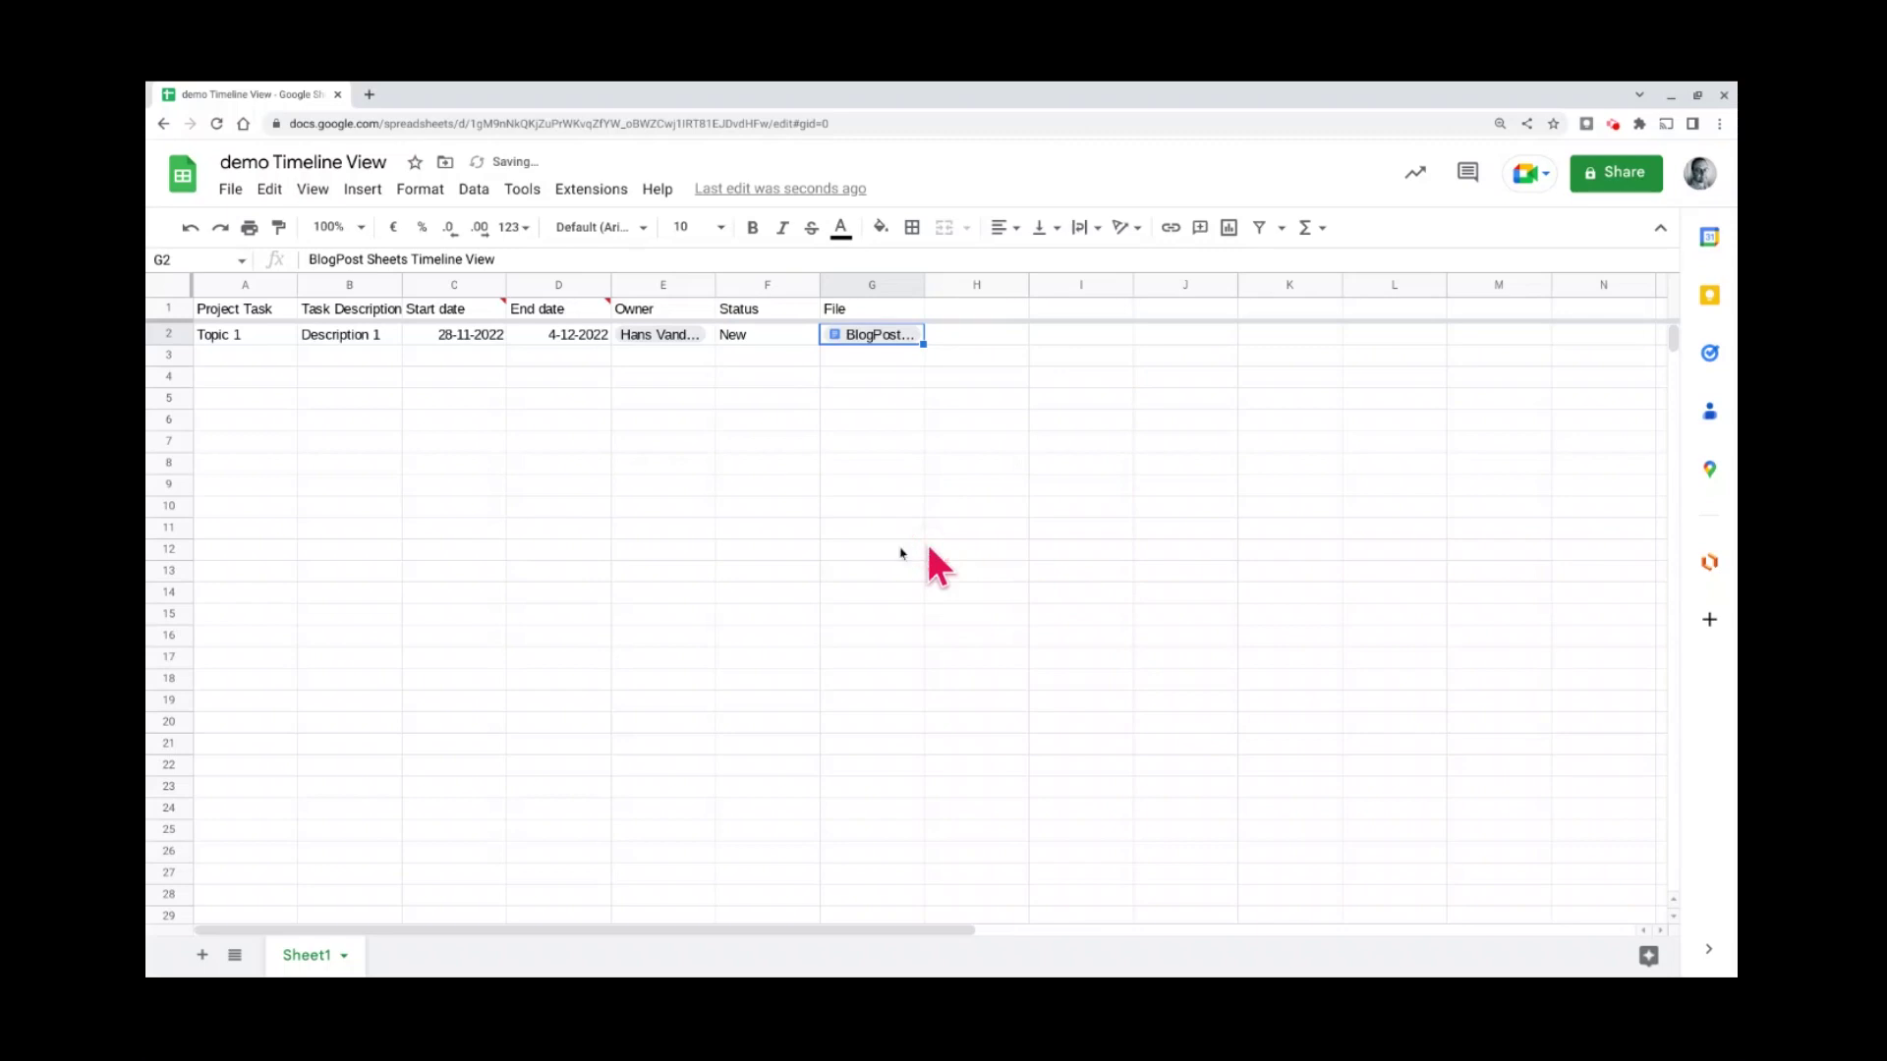
- Fill Topic 2–4, Description 2–4 and the owner chip down to row 5
left_click(262, 337)
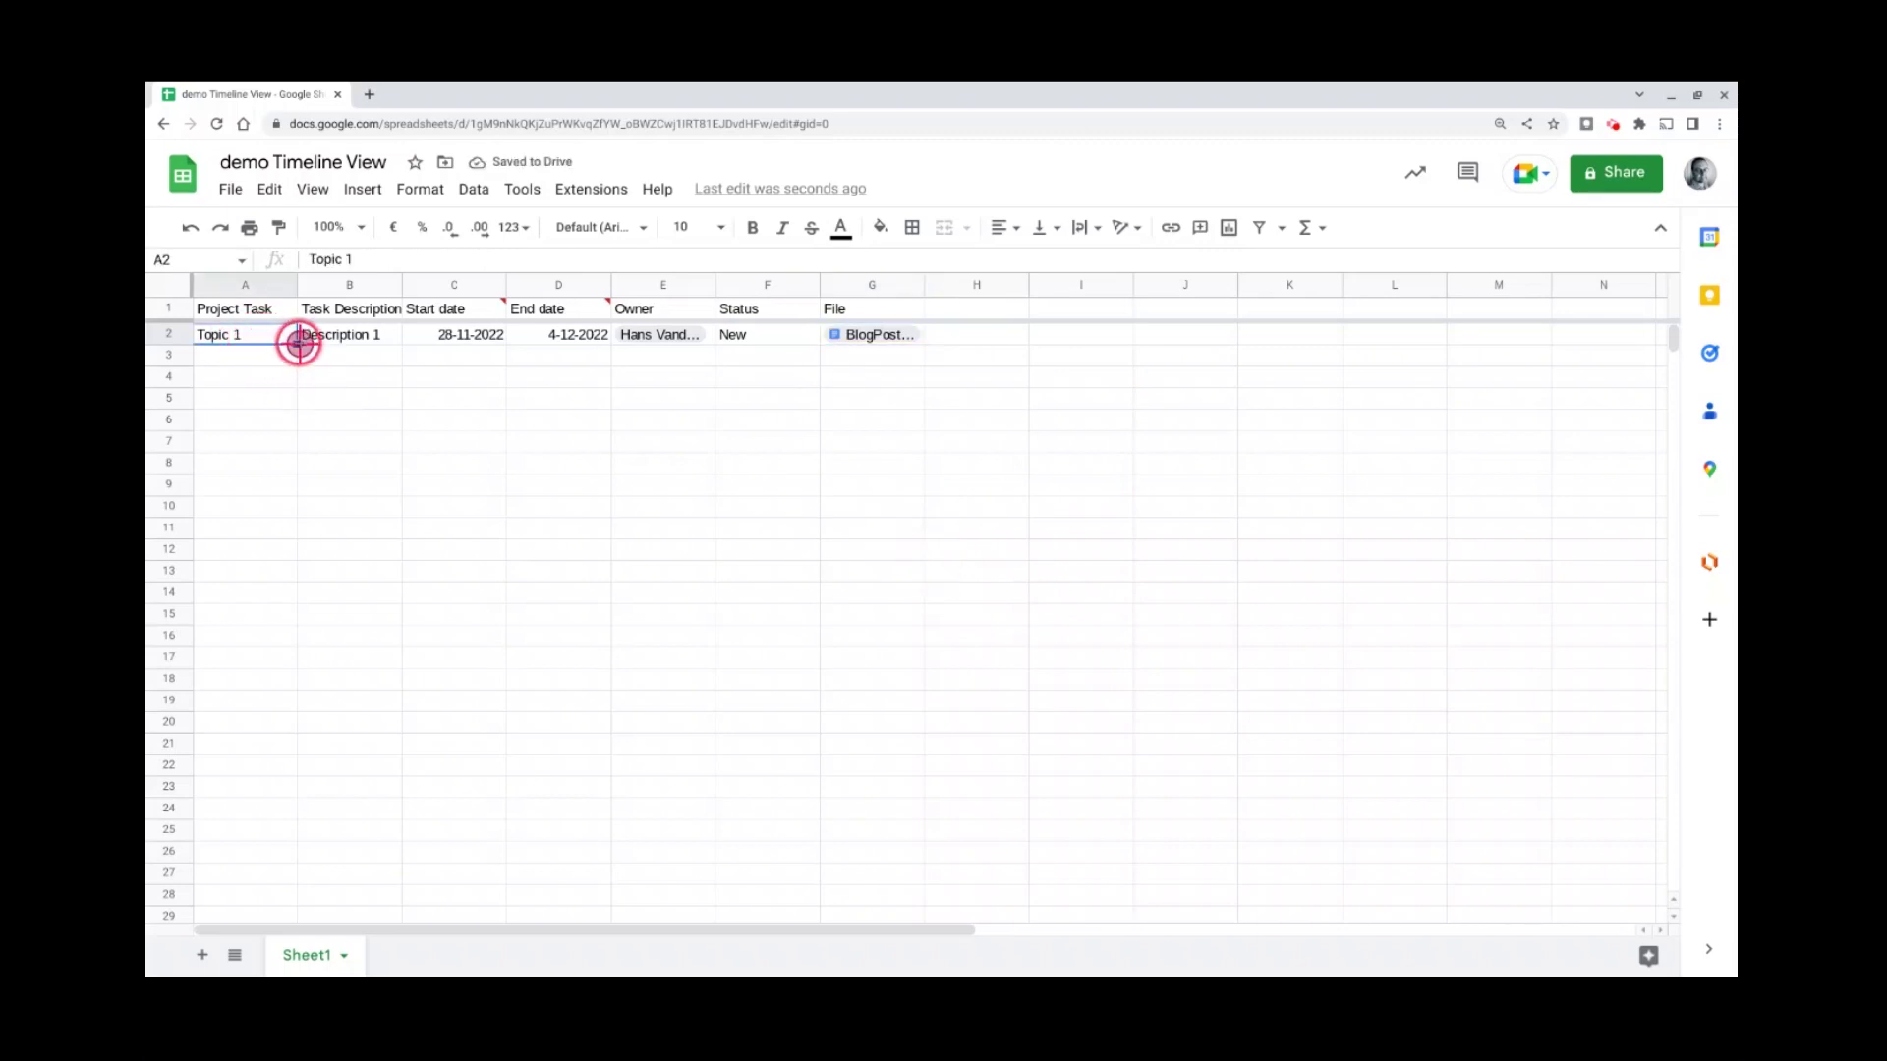
left_click_drag(299, 343, 307, 405)
left_click(388, 332)
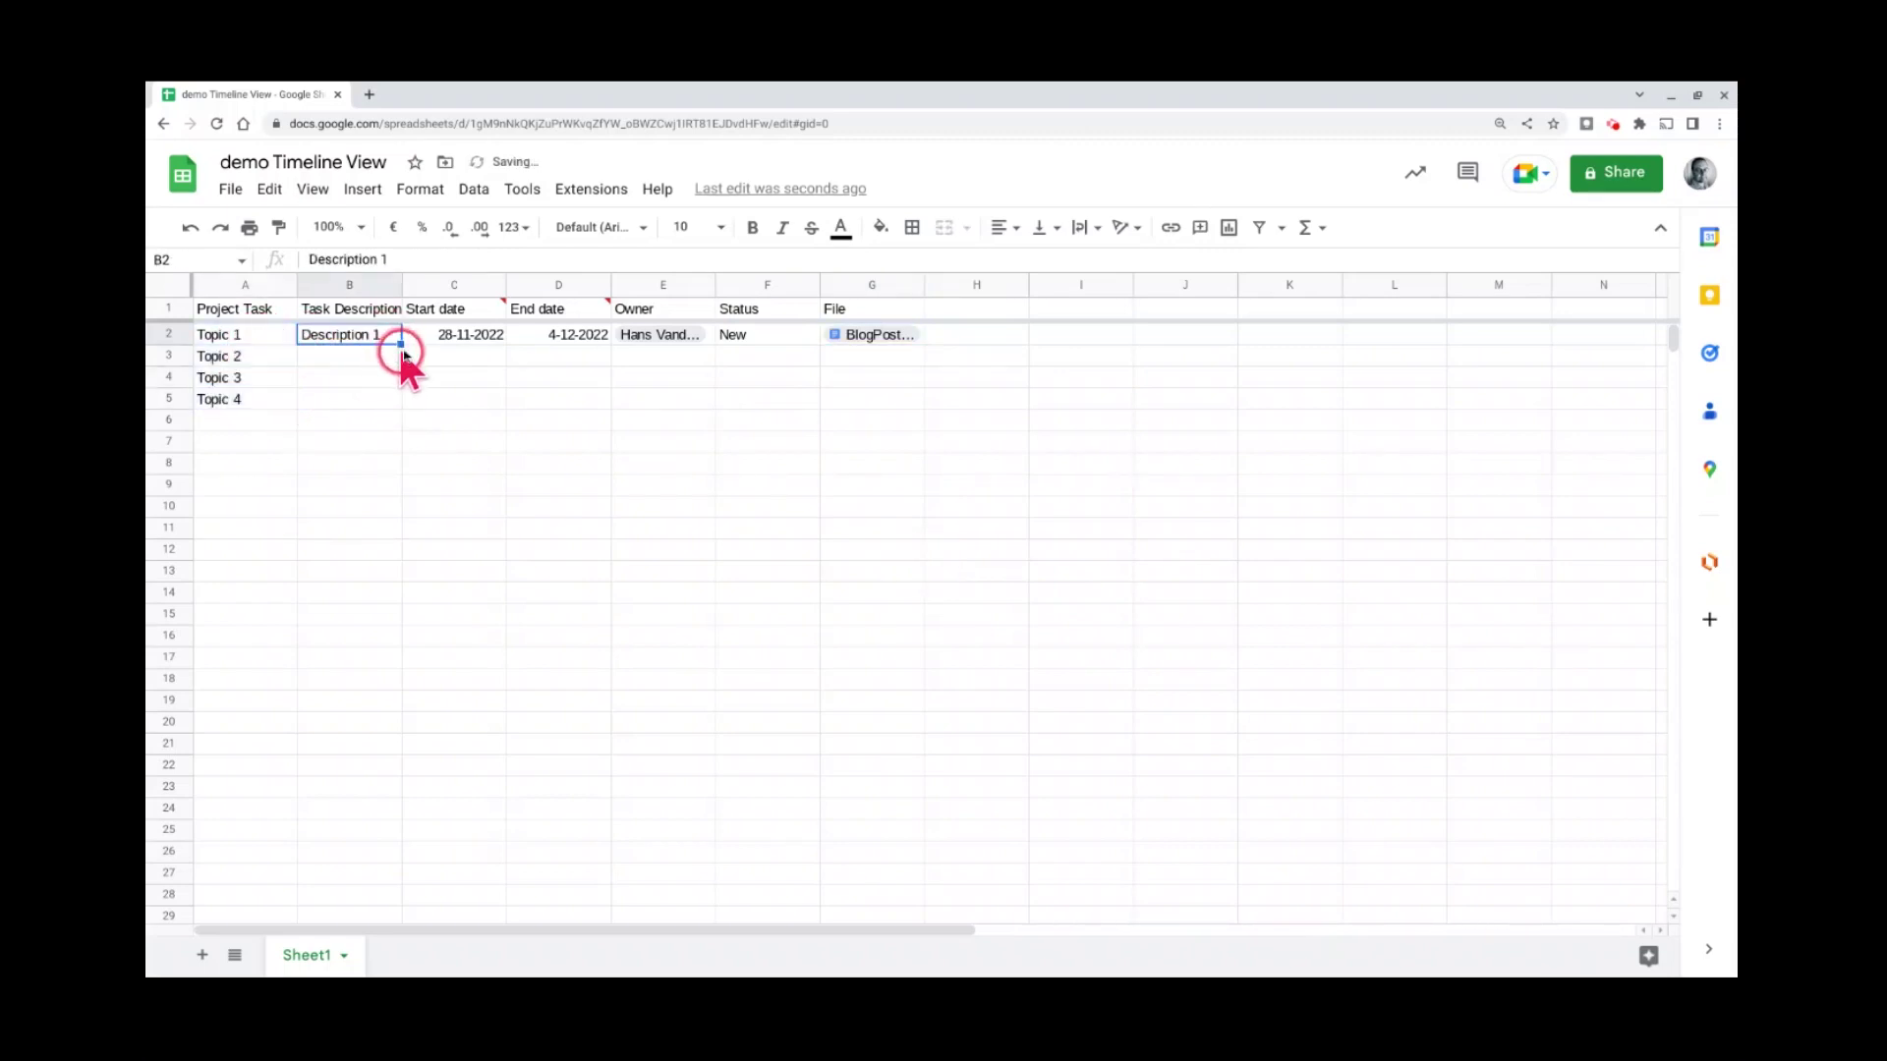
left_click_drag(402, 346, 406, 402)
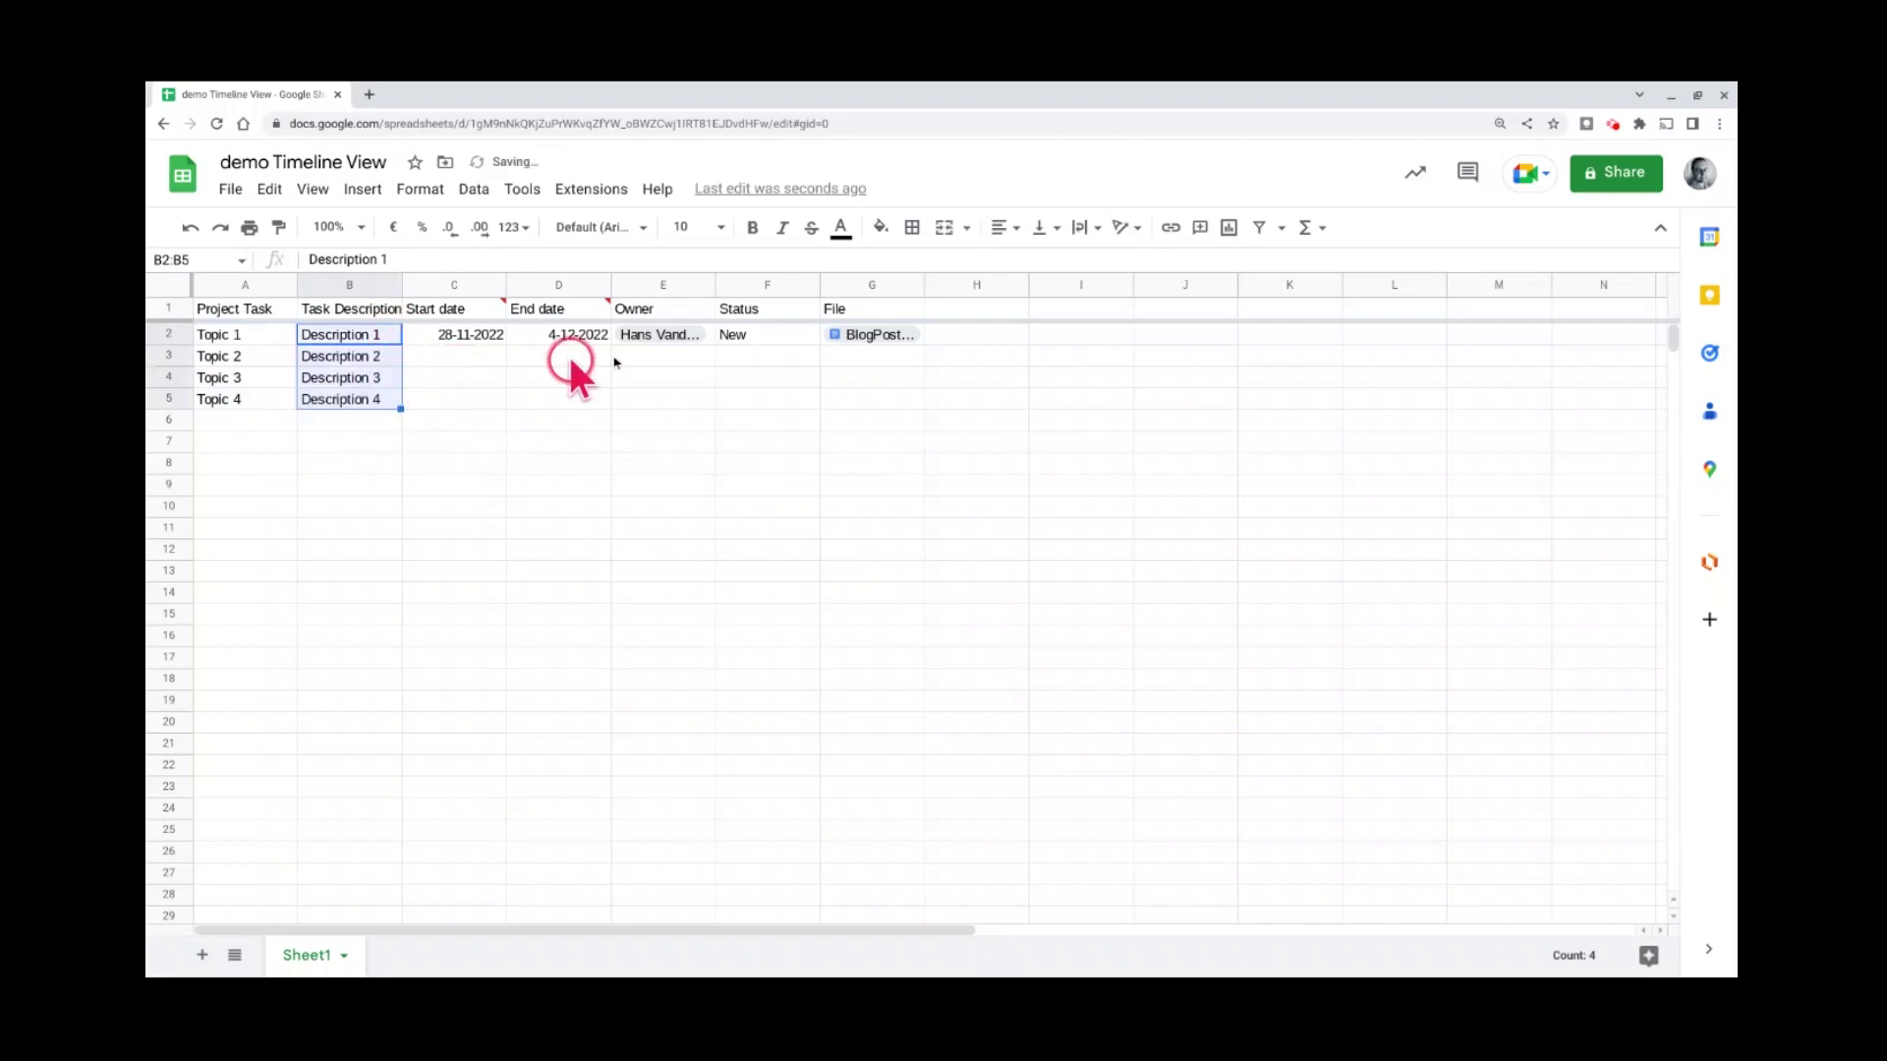
left_click(696, 342)
left_click_drag(714, 344, 714, 397)
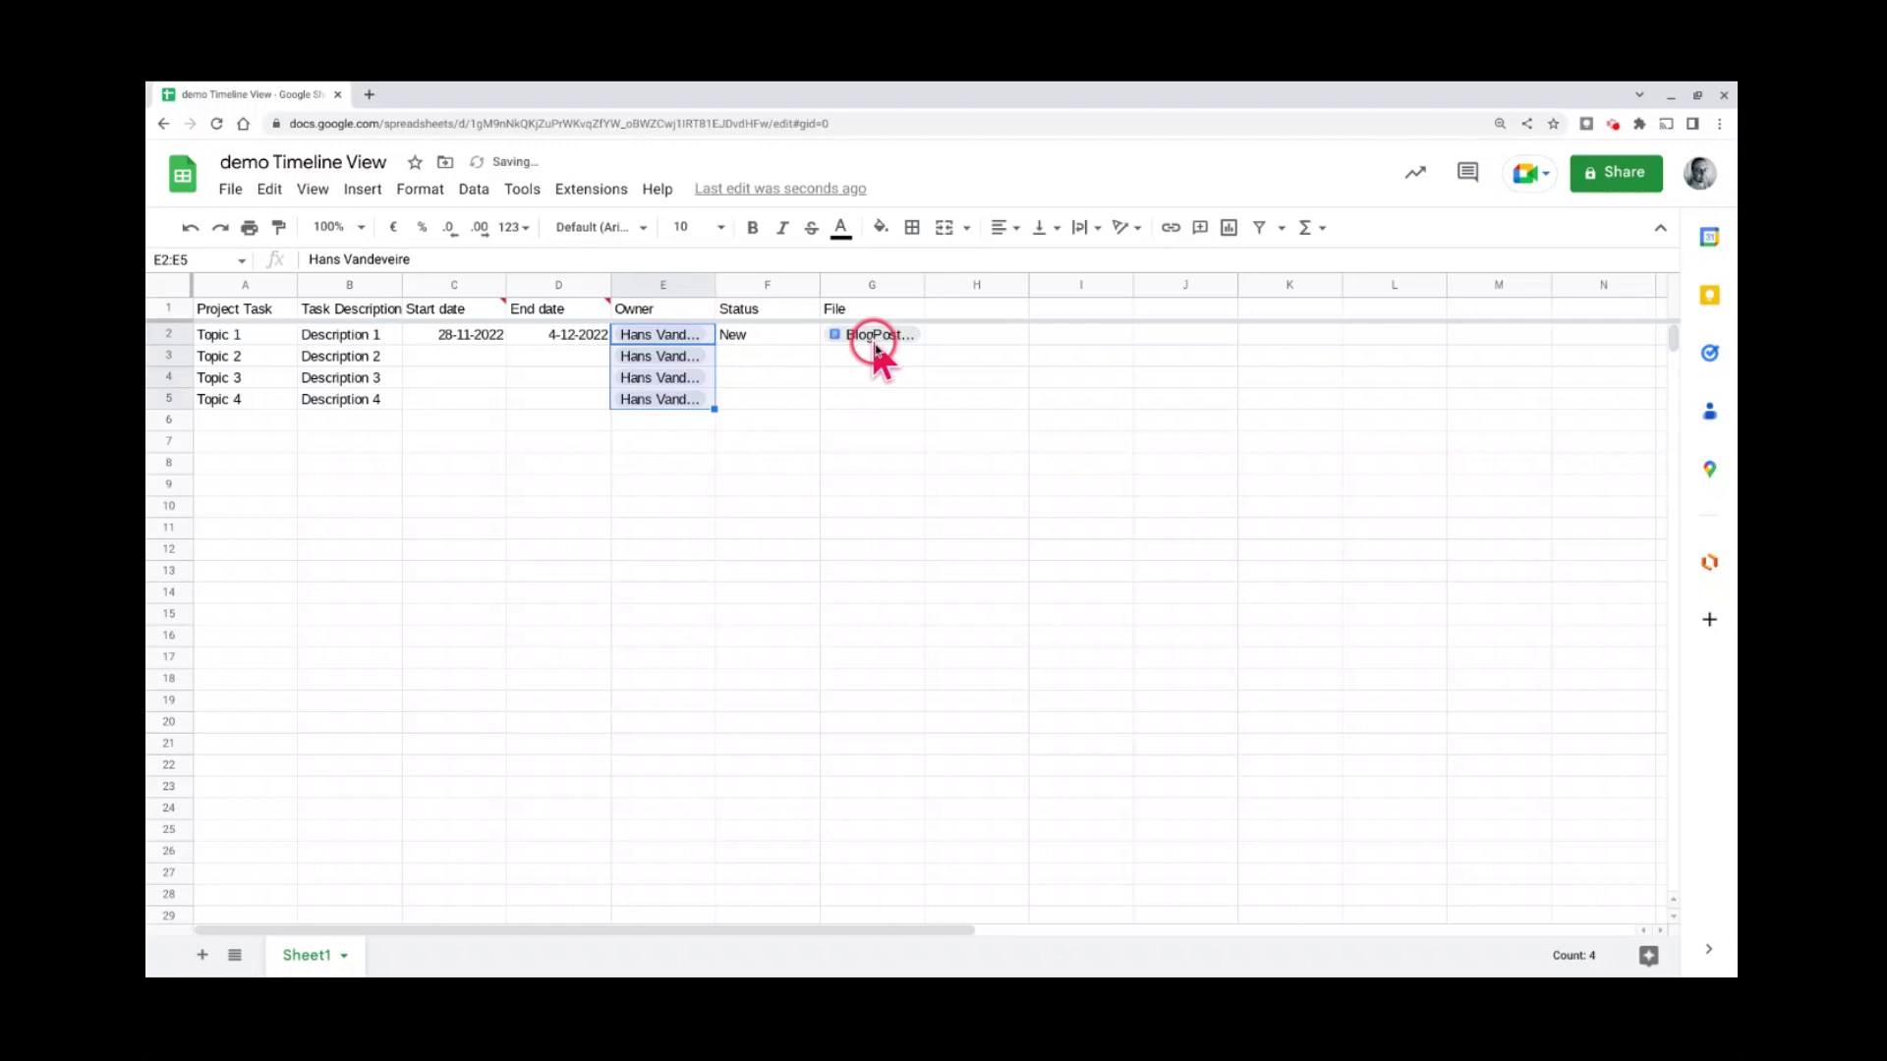
- Enter statuses Busy, New and Done for Topics 2, 3 and 4 in column F
left_click(768, 340)
left_click(776, 363)
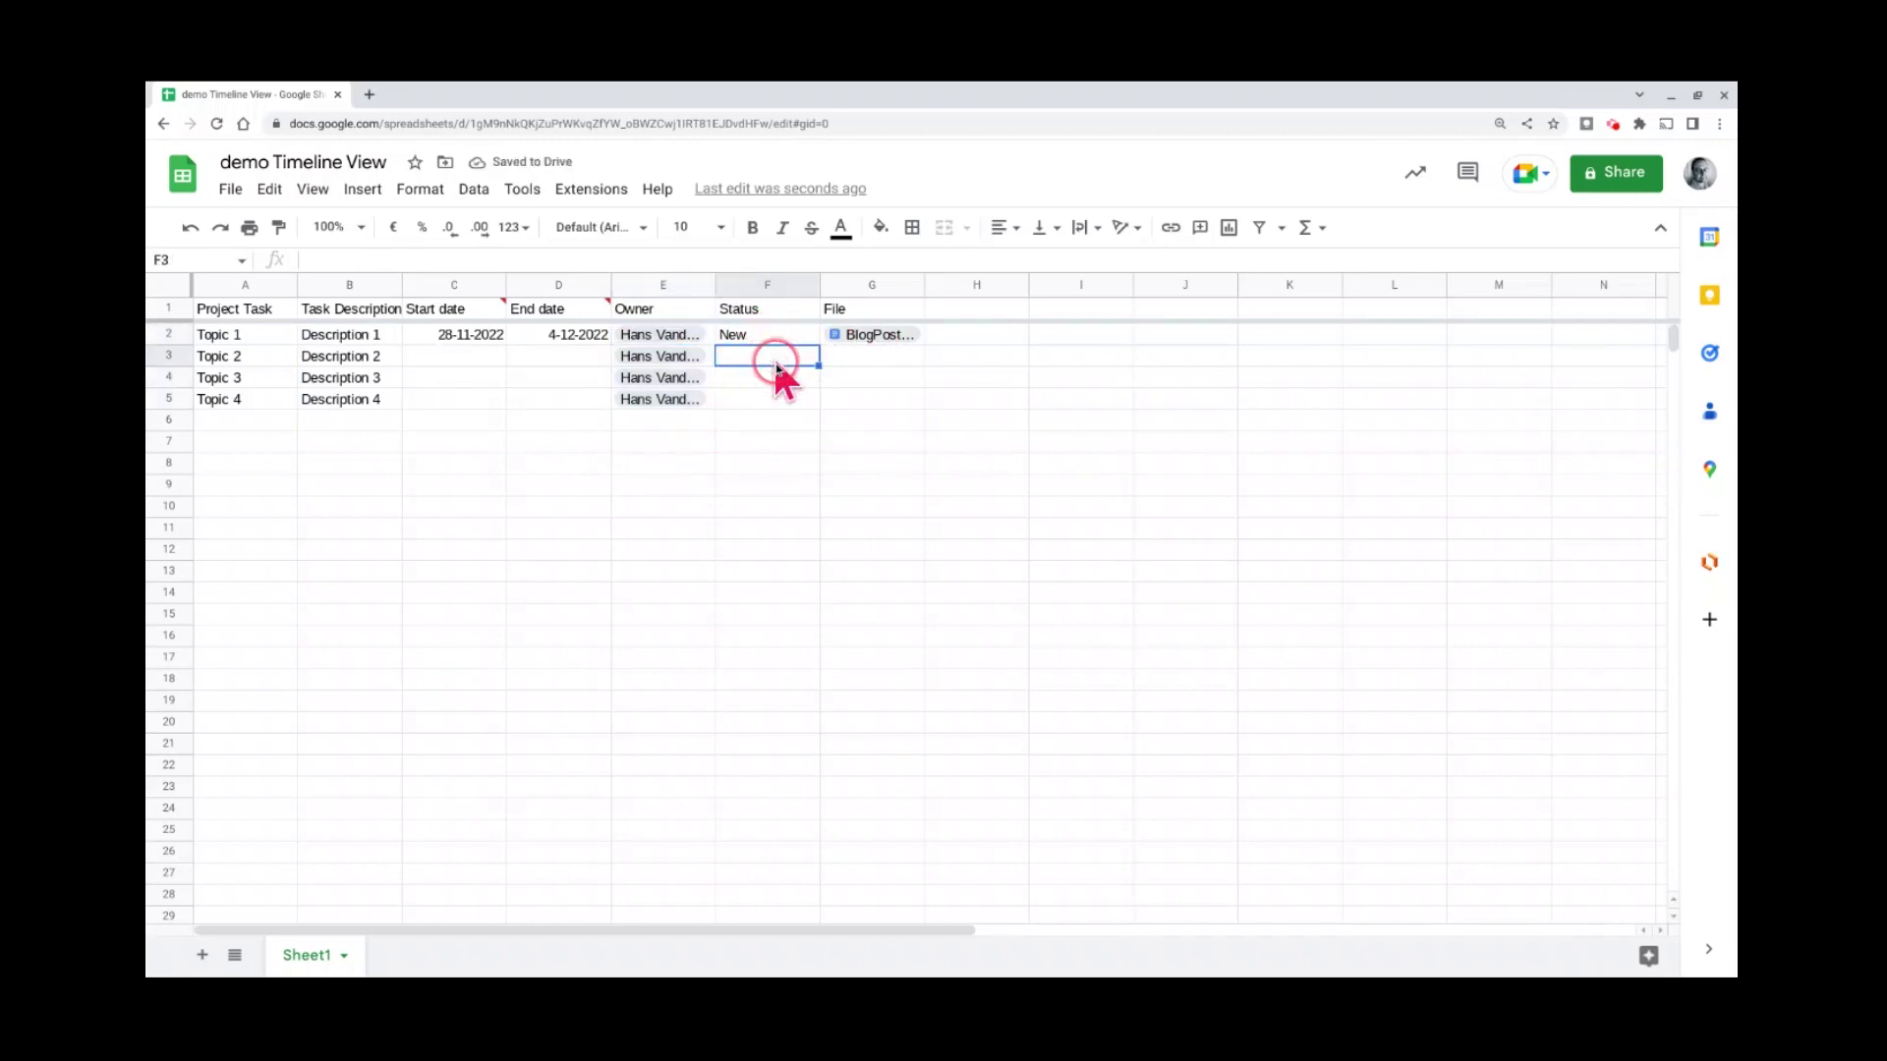
type("Busy")
key("Tab")
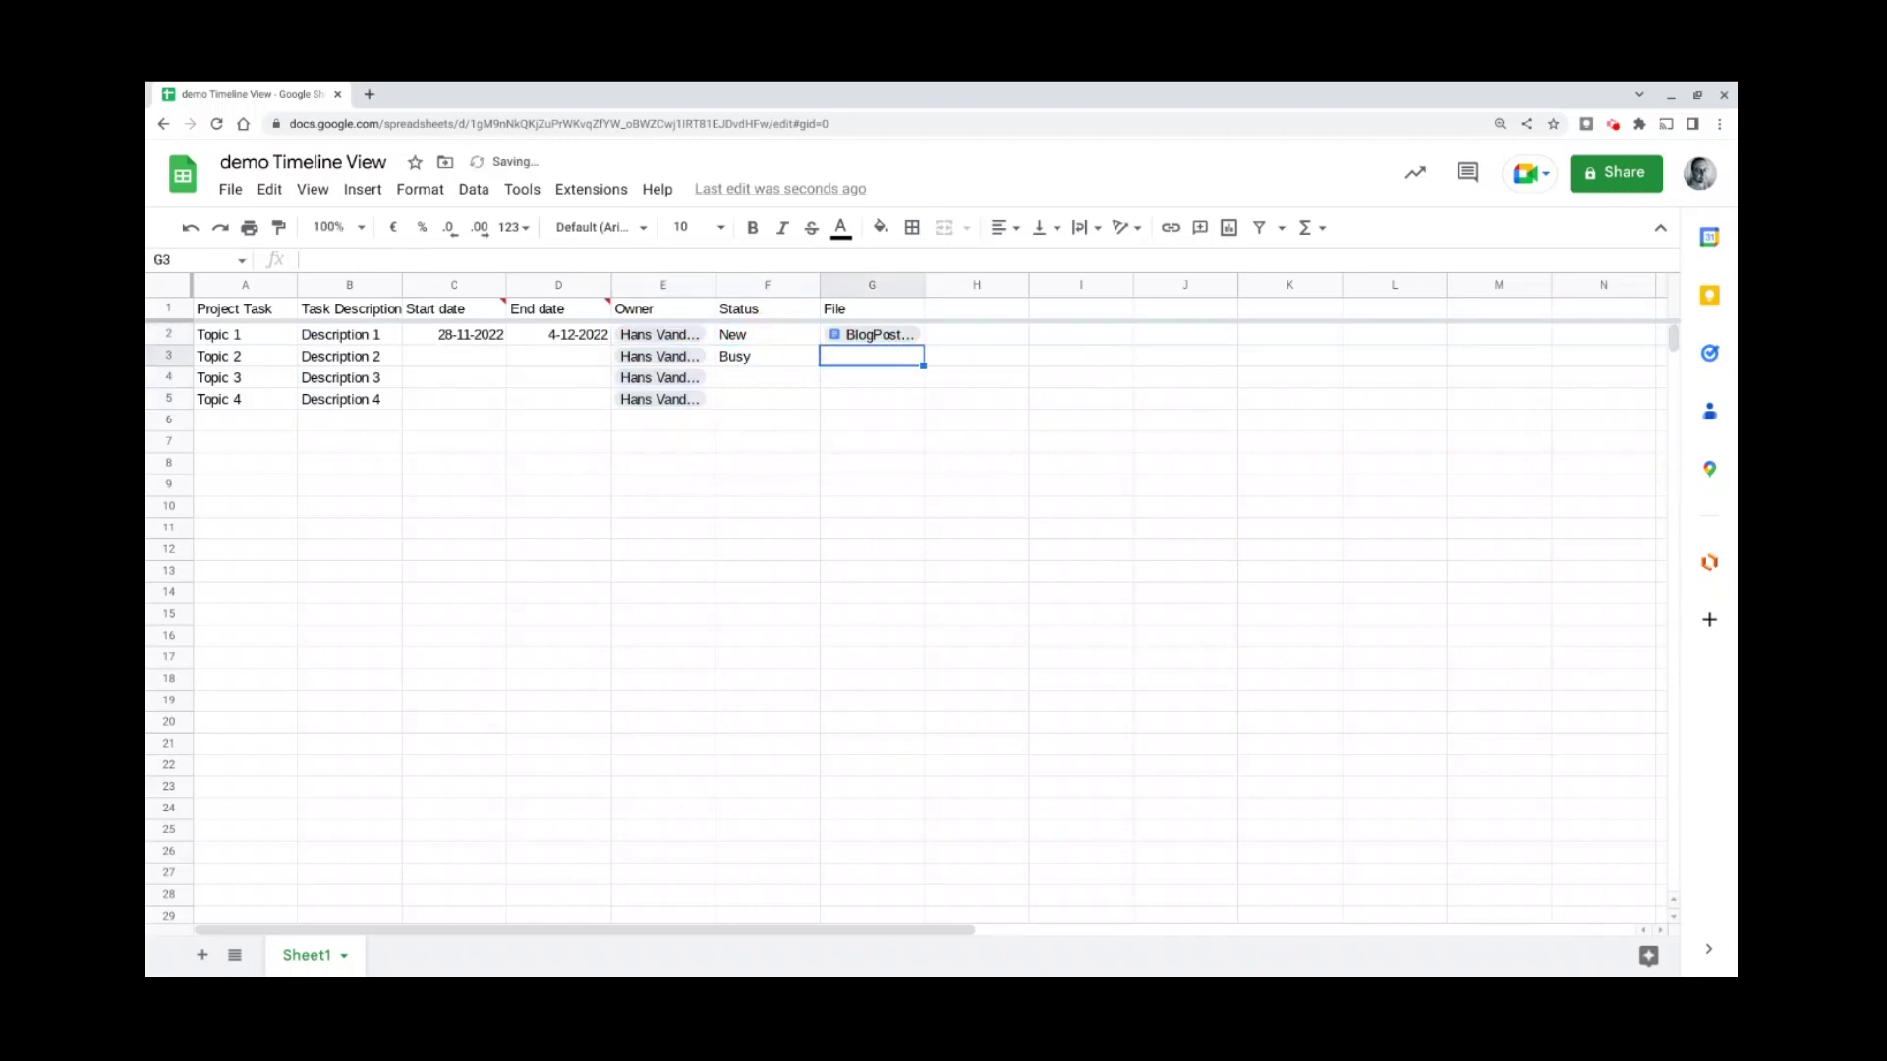
left_click(751, 375)
type("New")
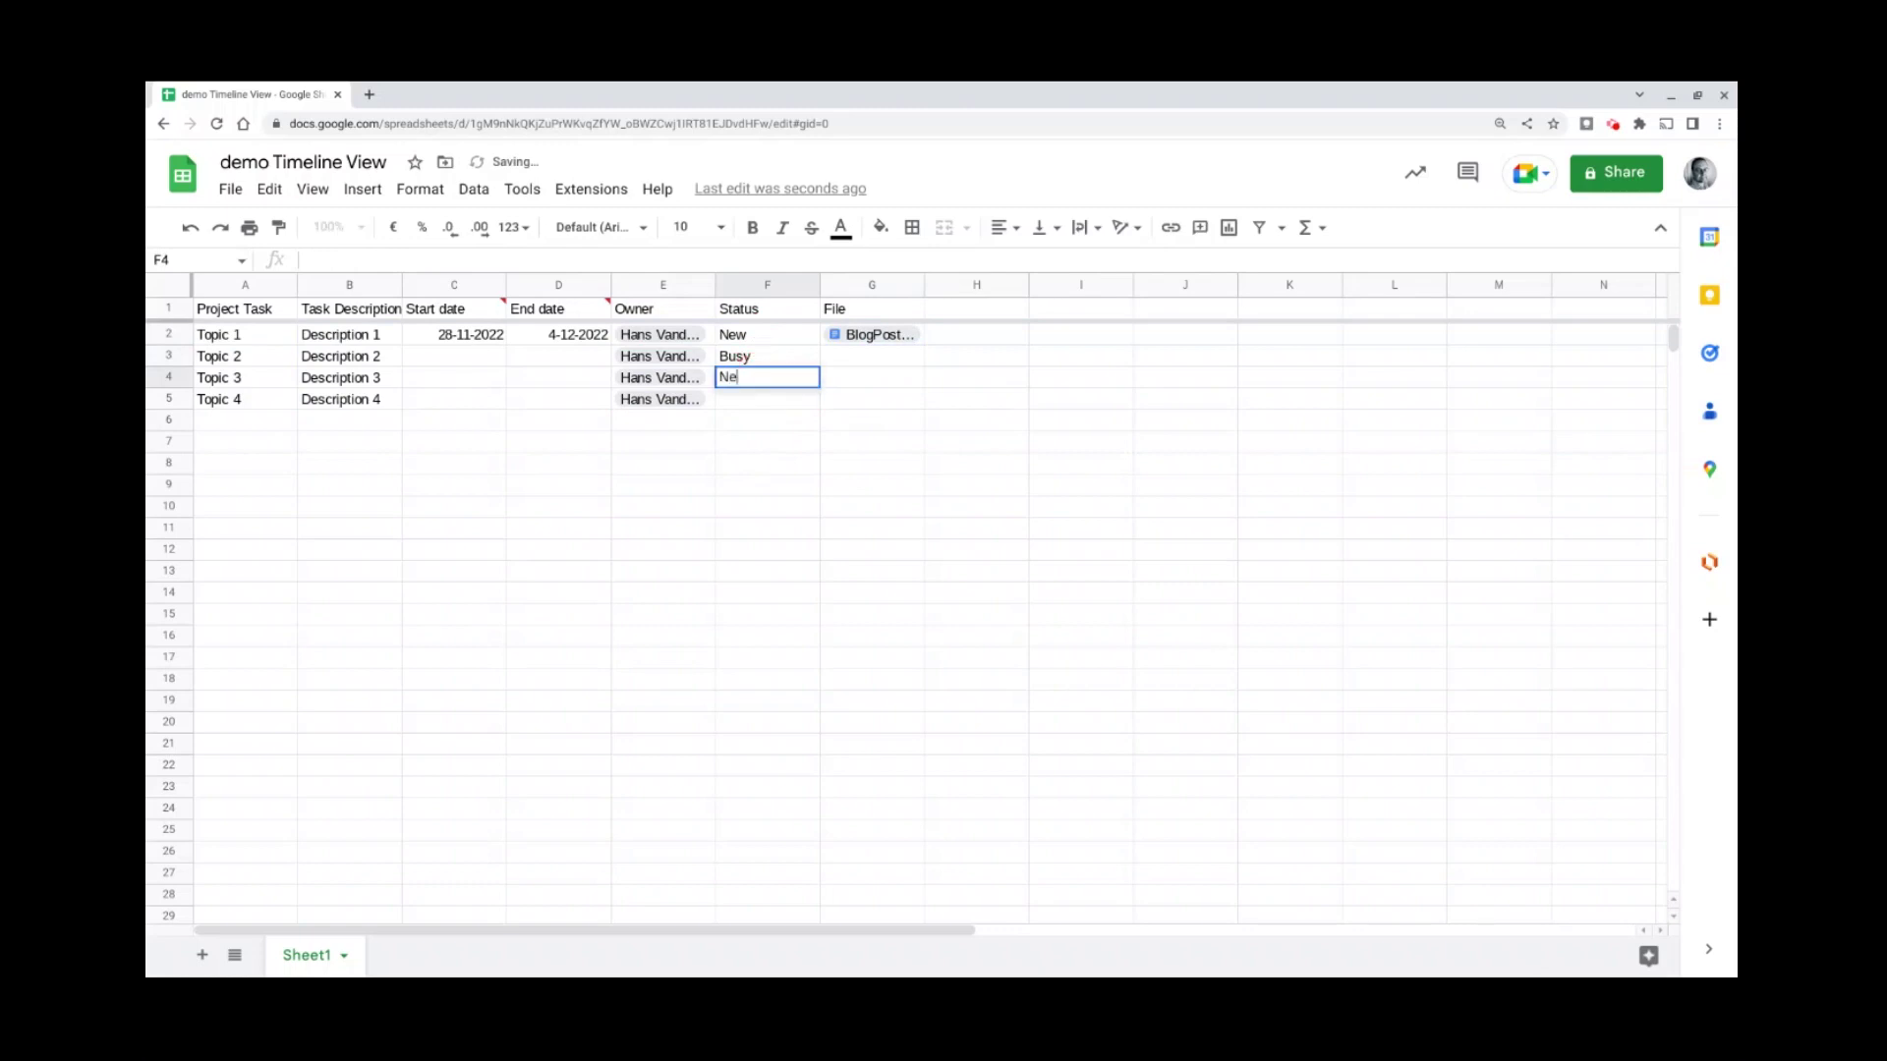
left_click(757, 397)
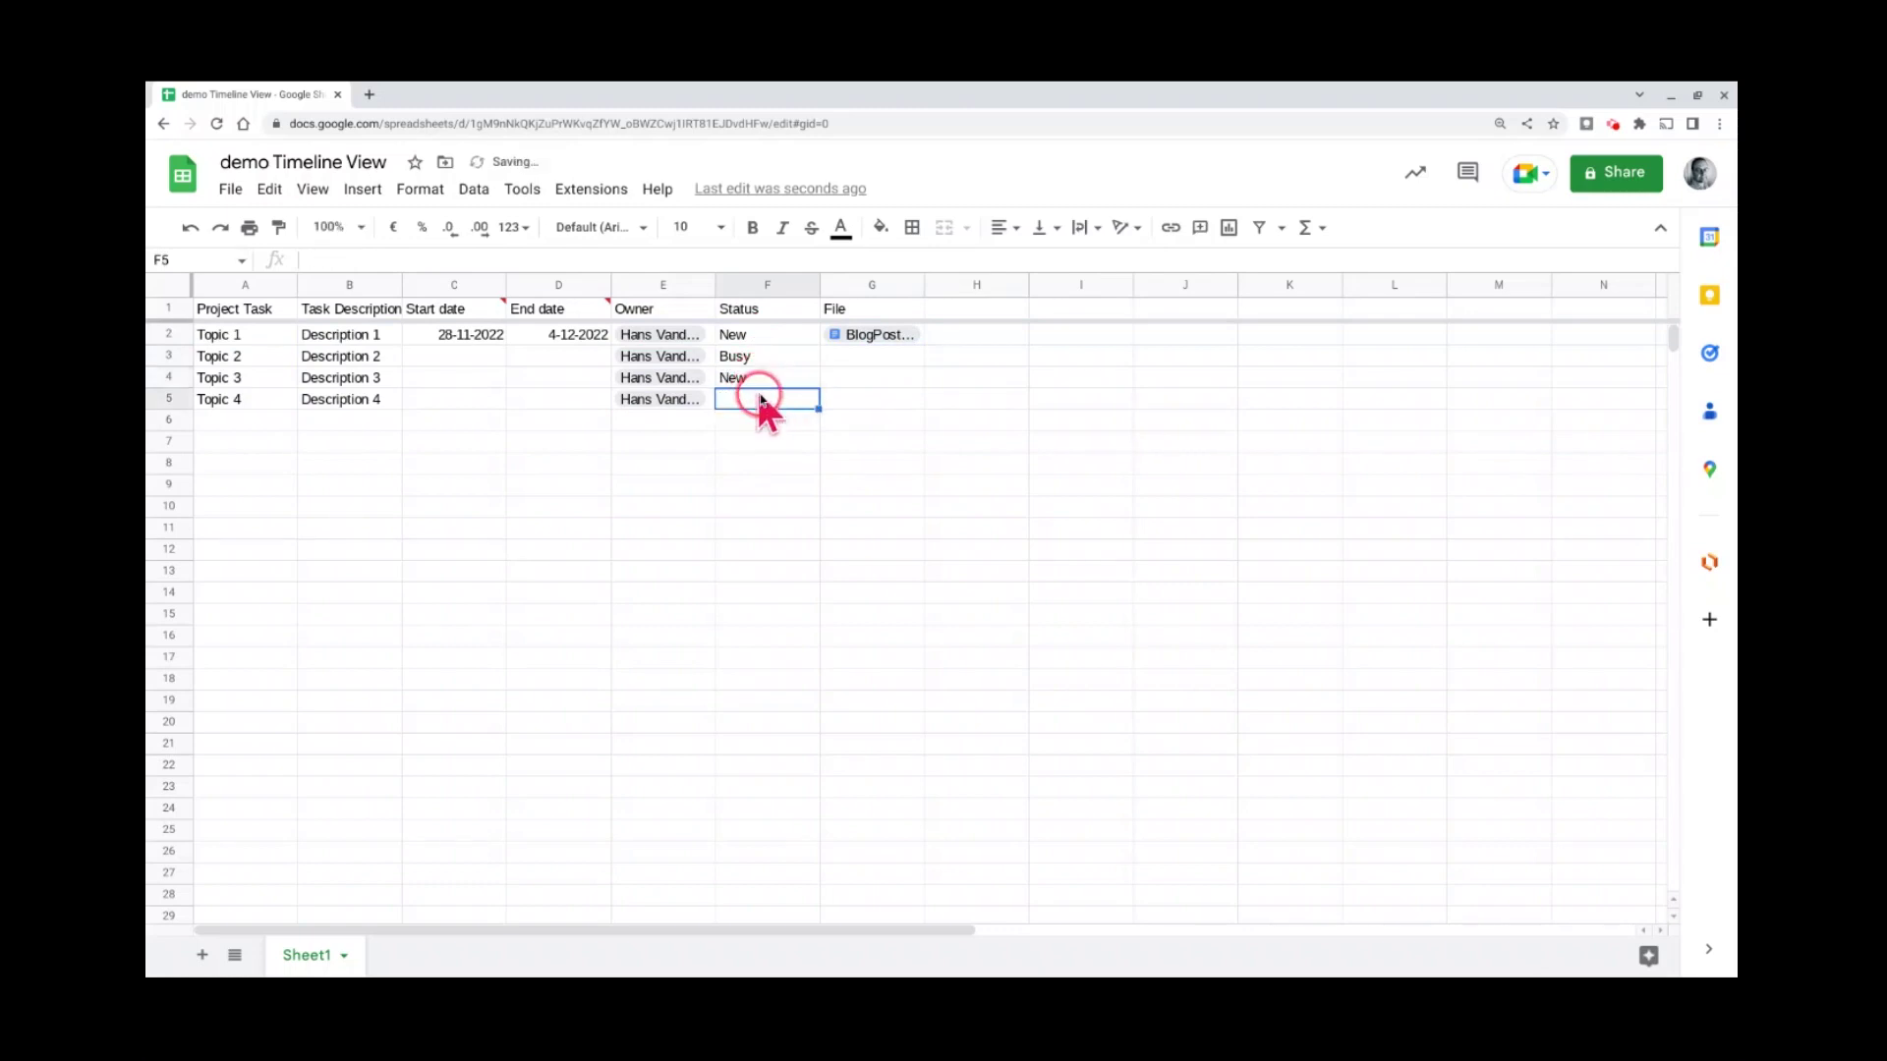
type("Done")
left_click(759, 285)
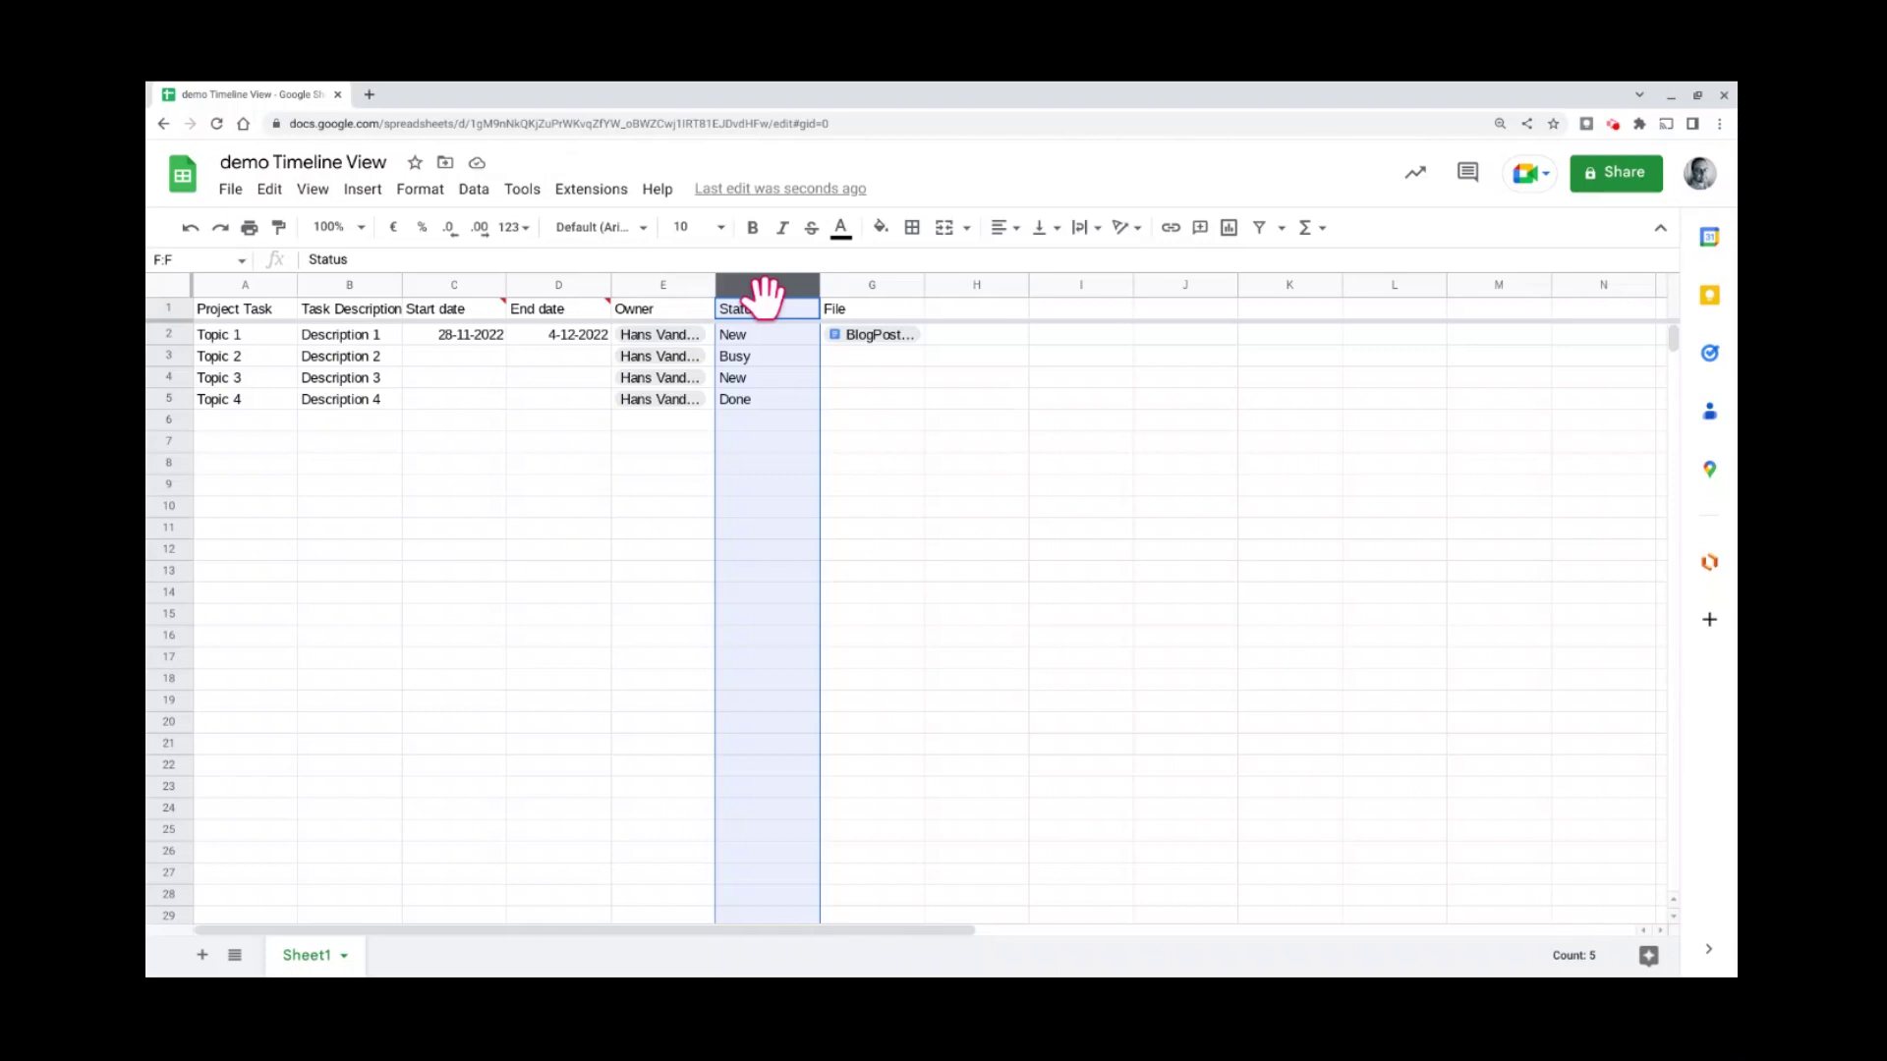
left_click(757, 334)
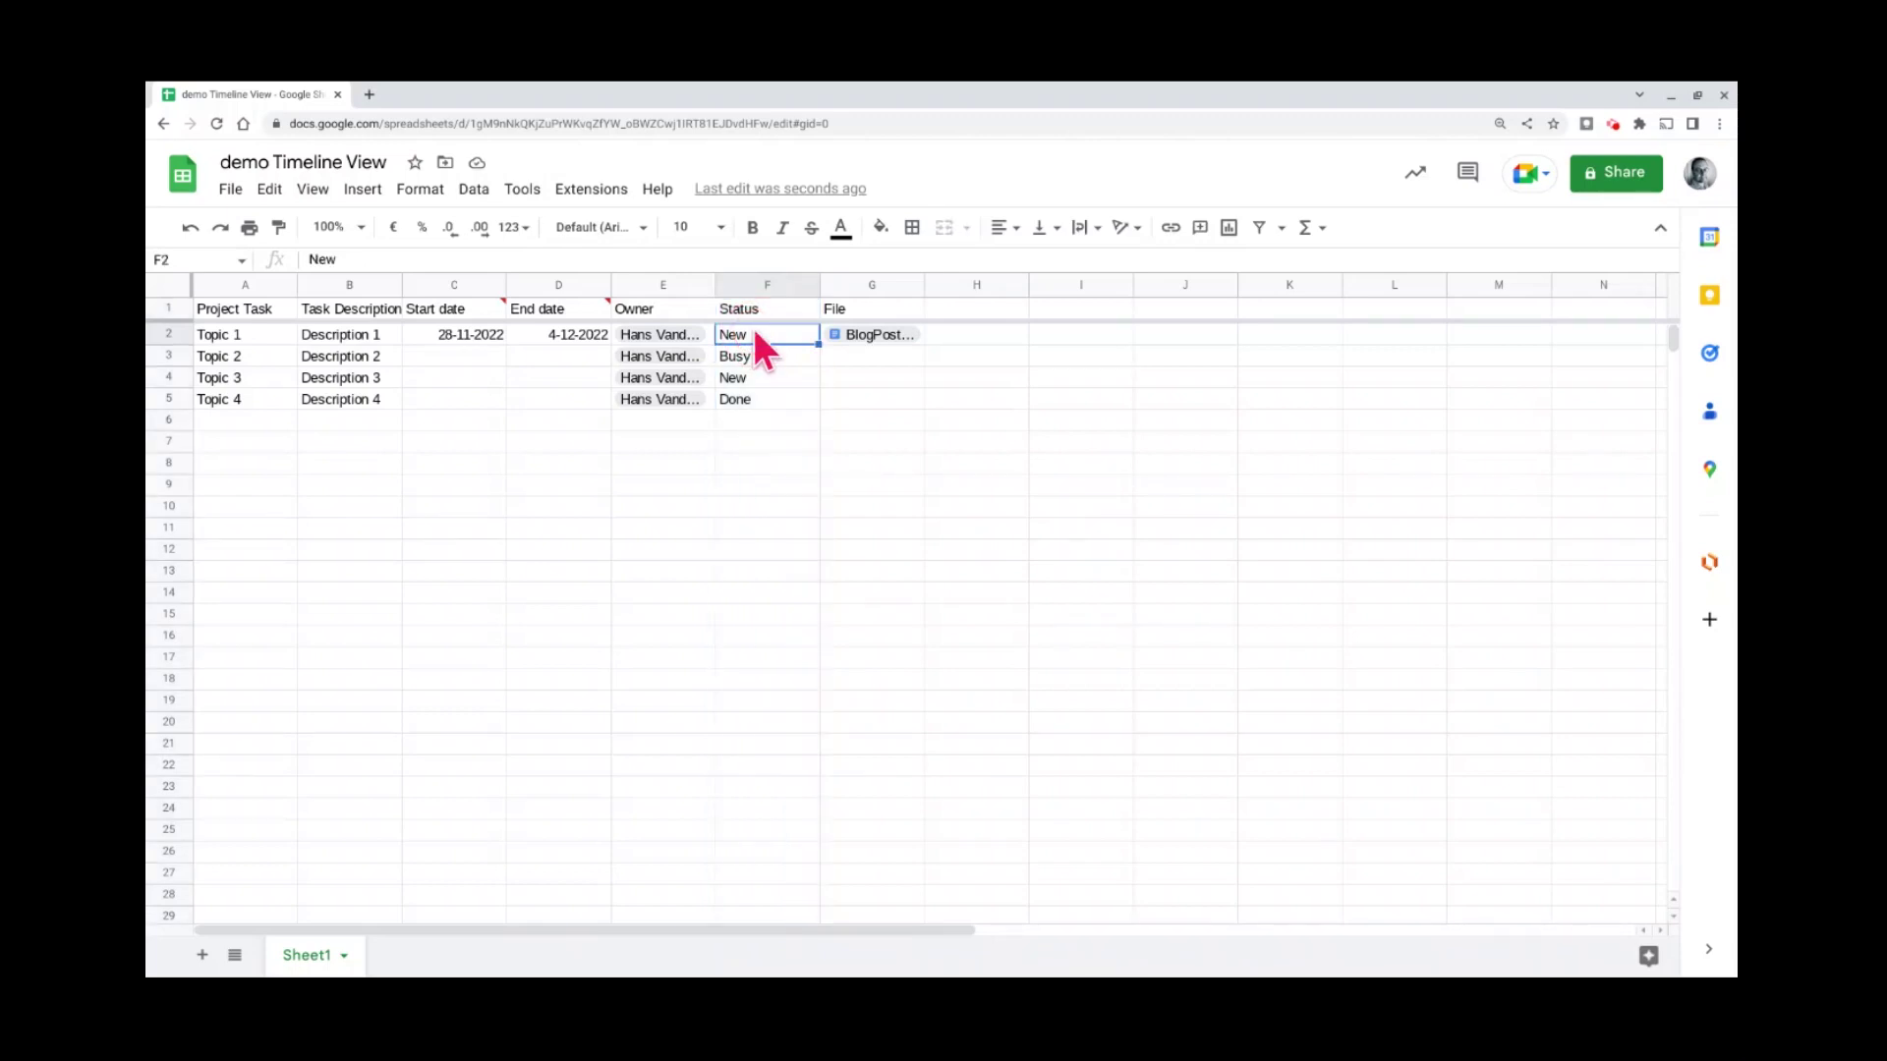
- Restrict F2:F1000 to a dropdown list 'New, Busy, Done' that rejects other entries
key("ctrl+shift+Down")
key("ctrl+shift+Down")
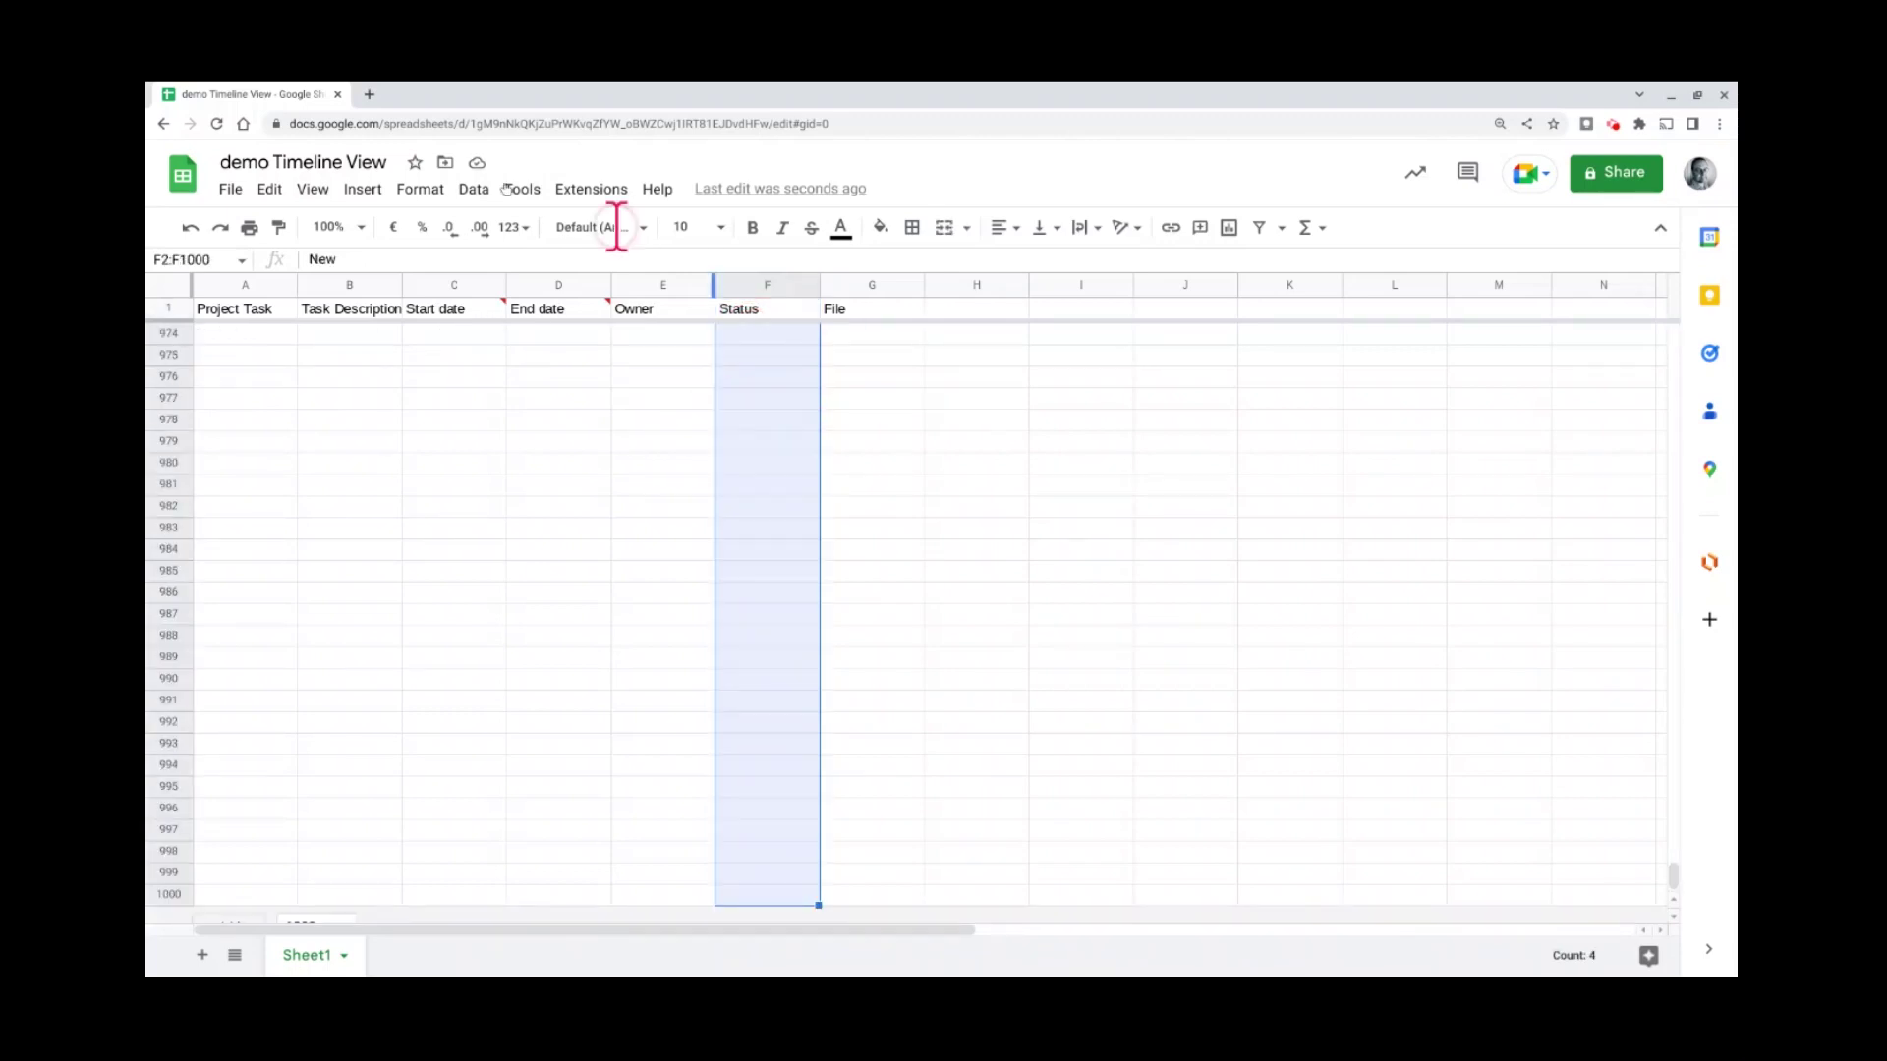
left_click(475, 189)
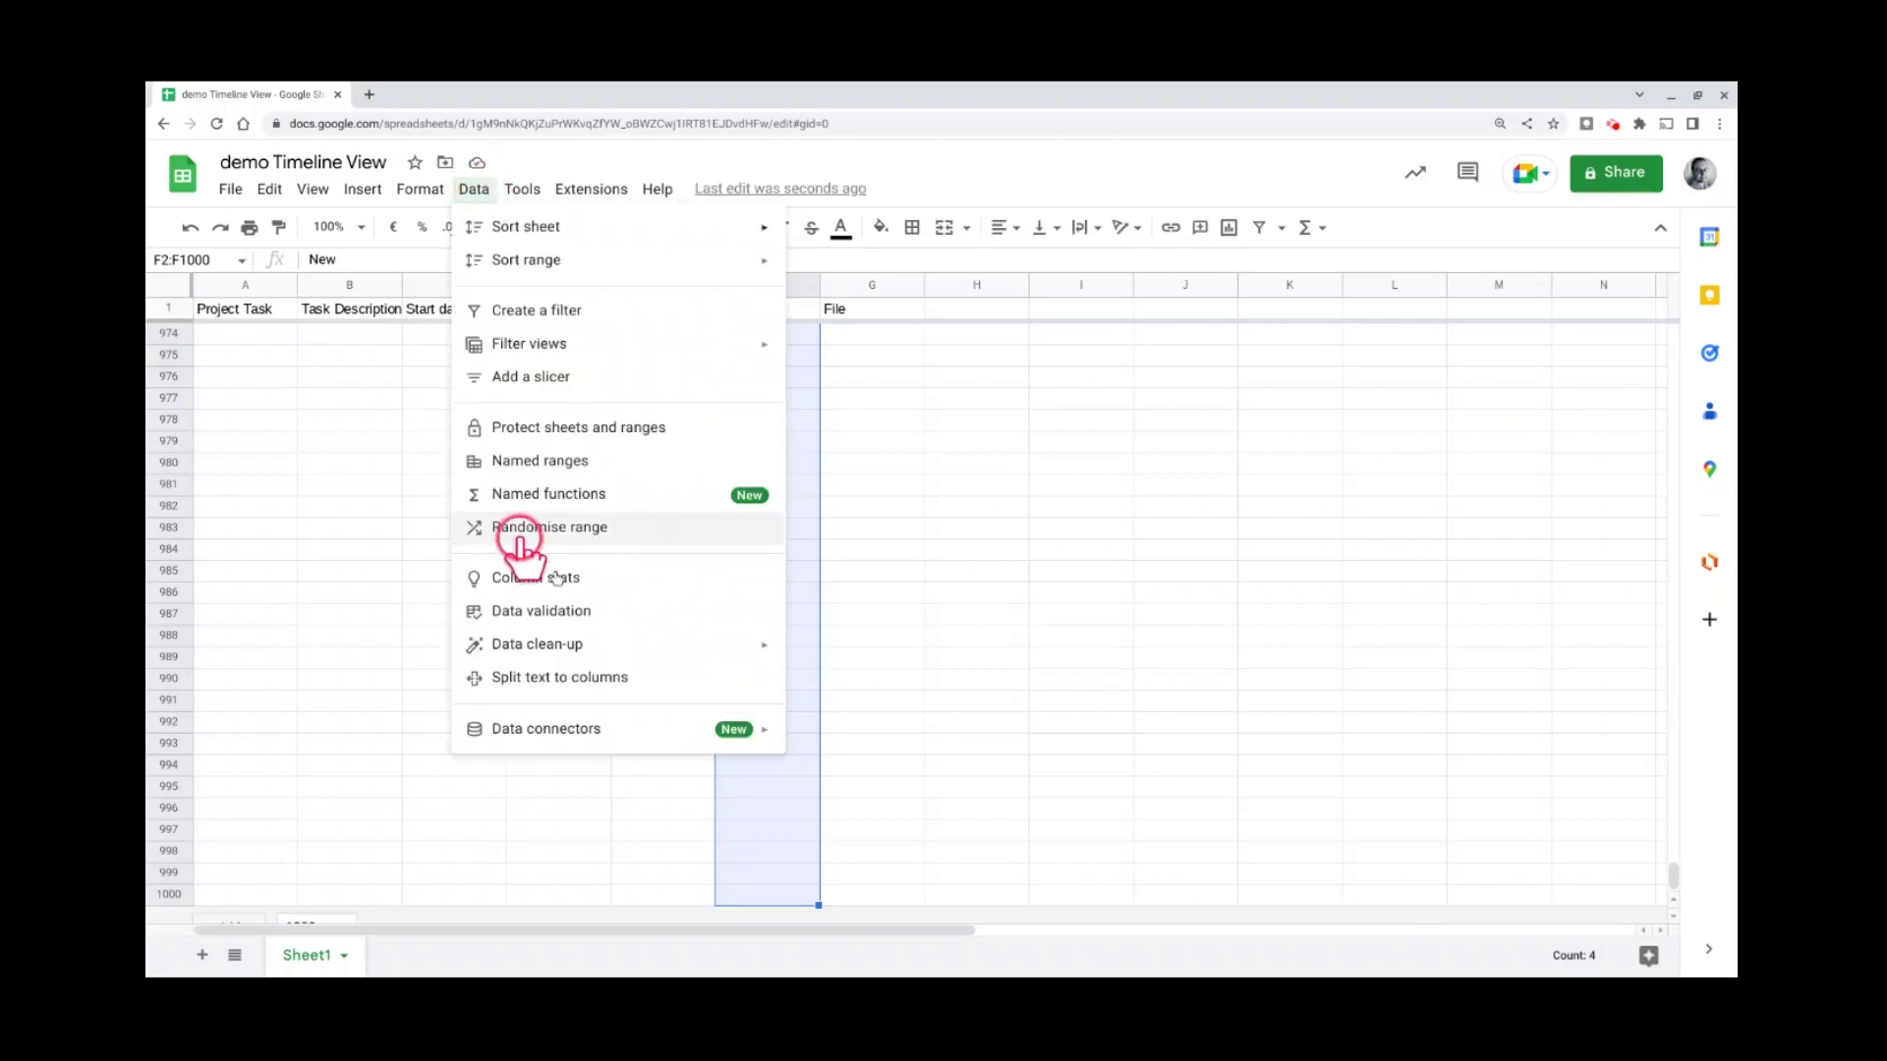
left_click(555, 611)
left_click(878, 481)
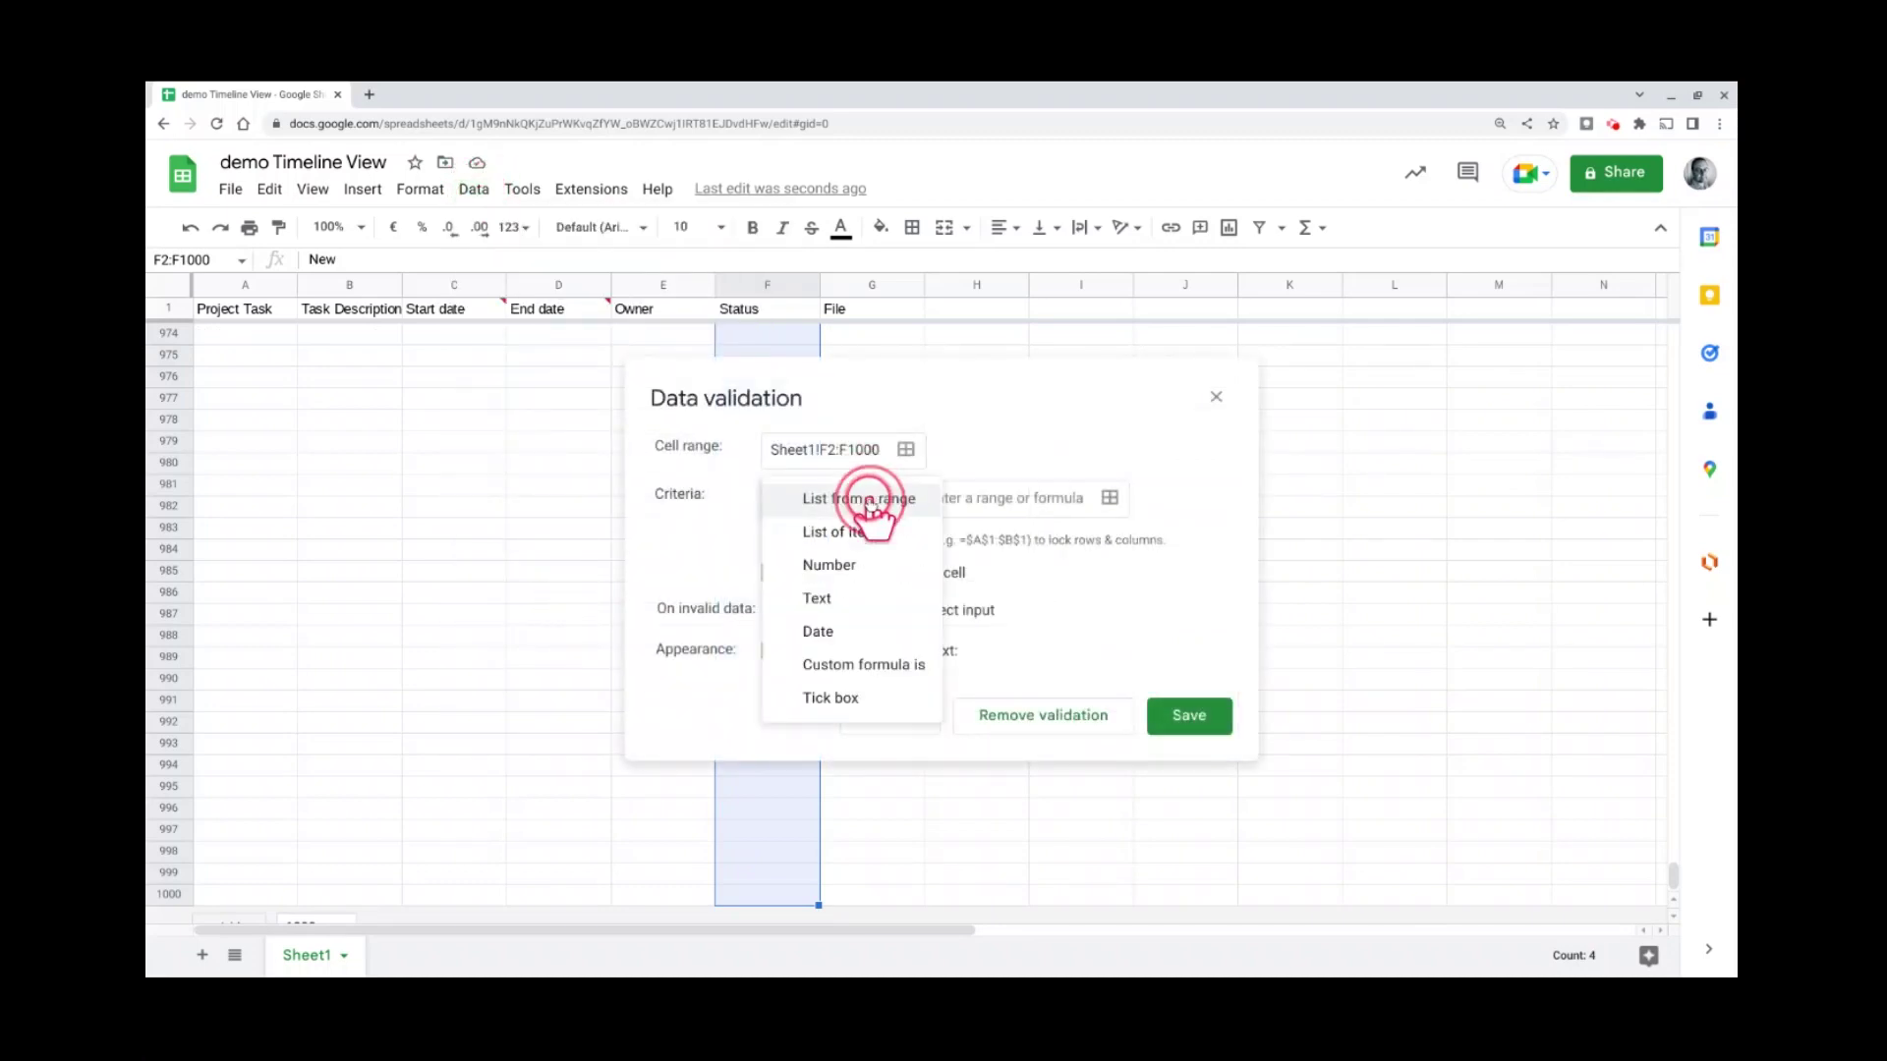
left_click(862, 532)
left_click(944, 494)
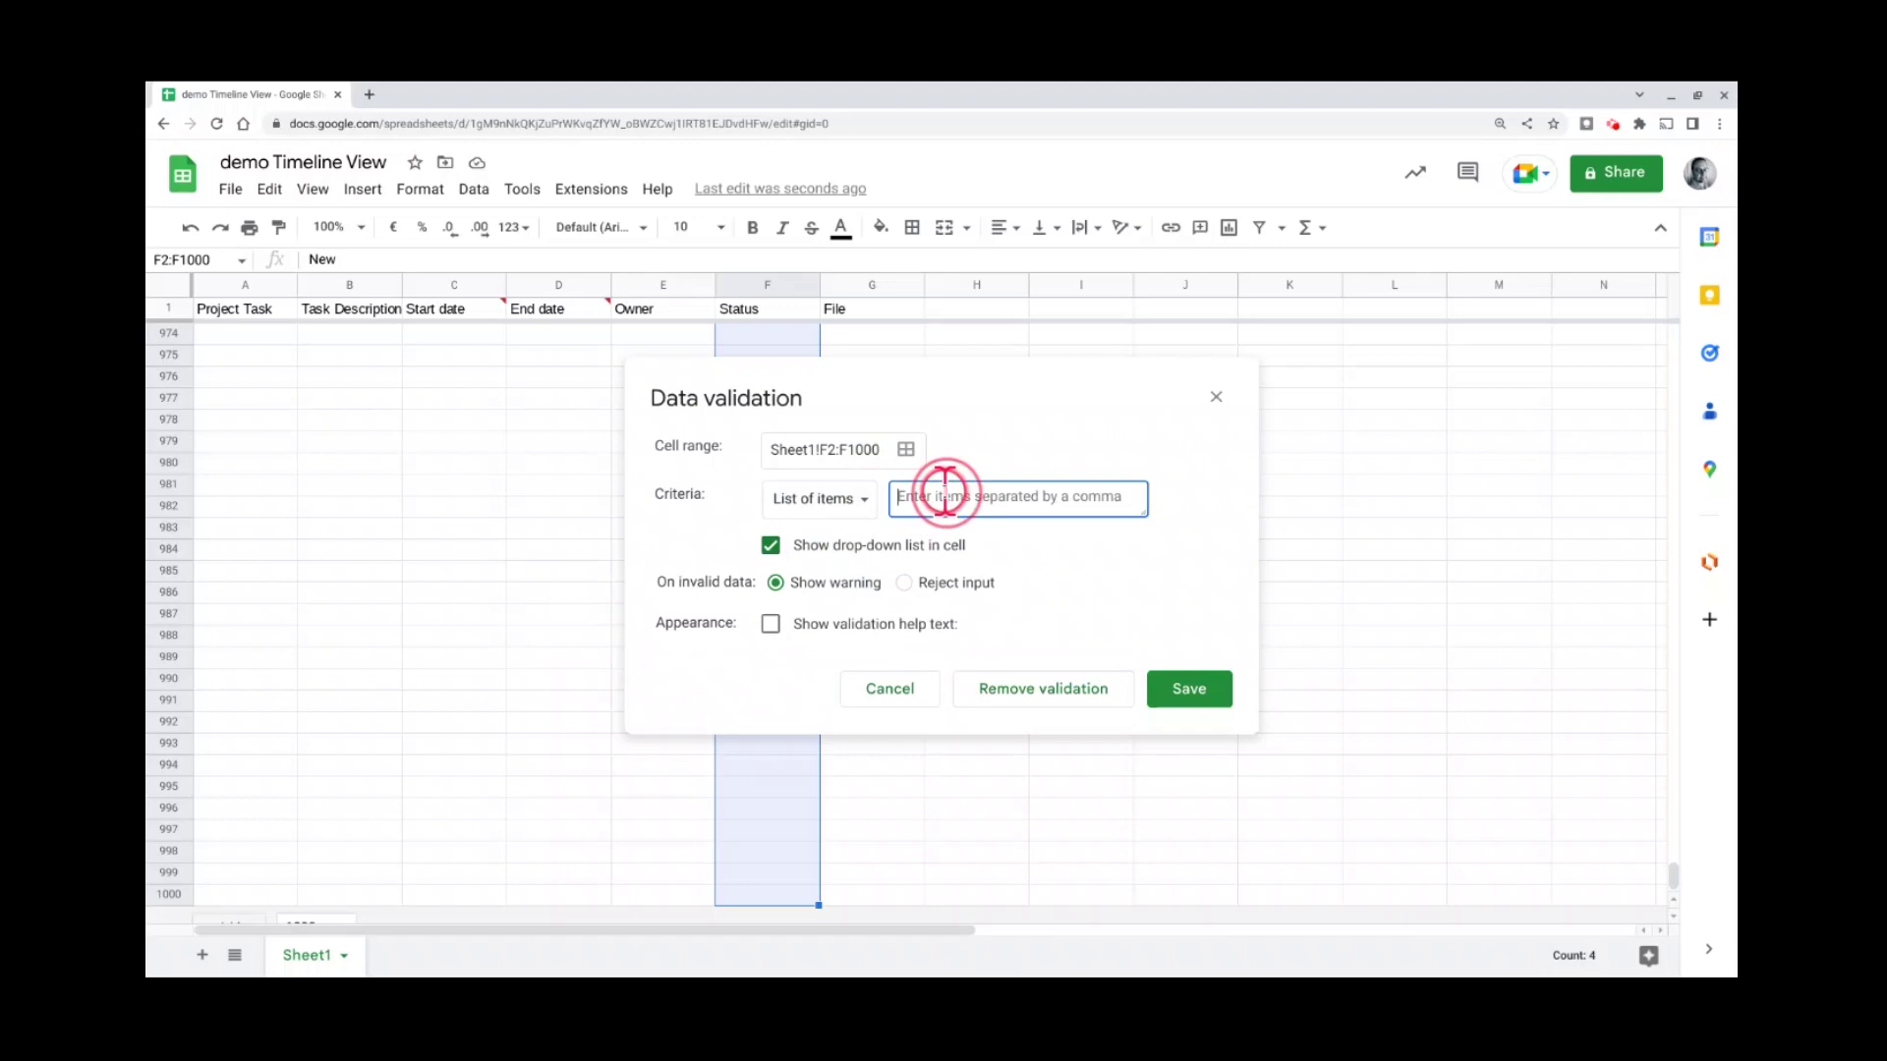
type("New")
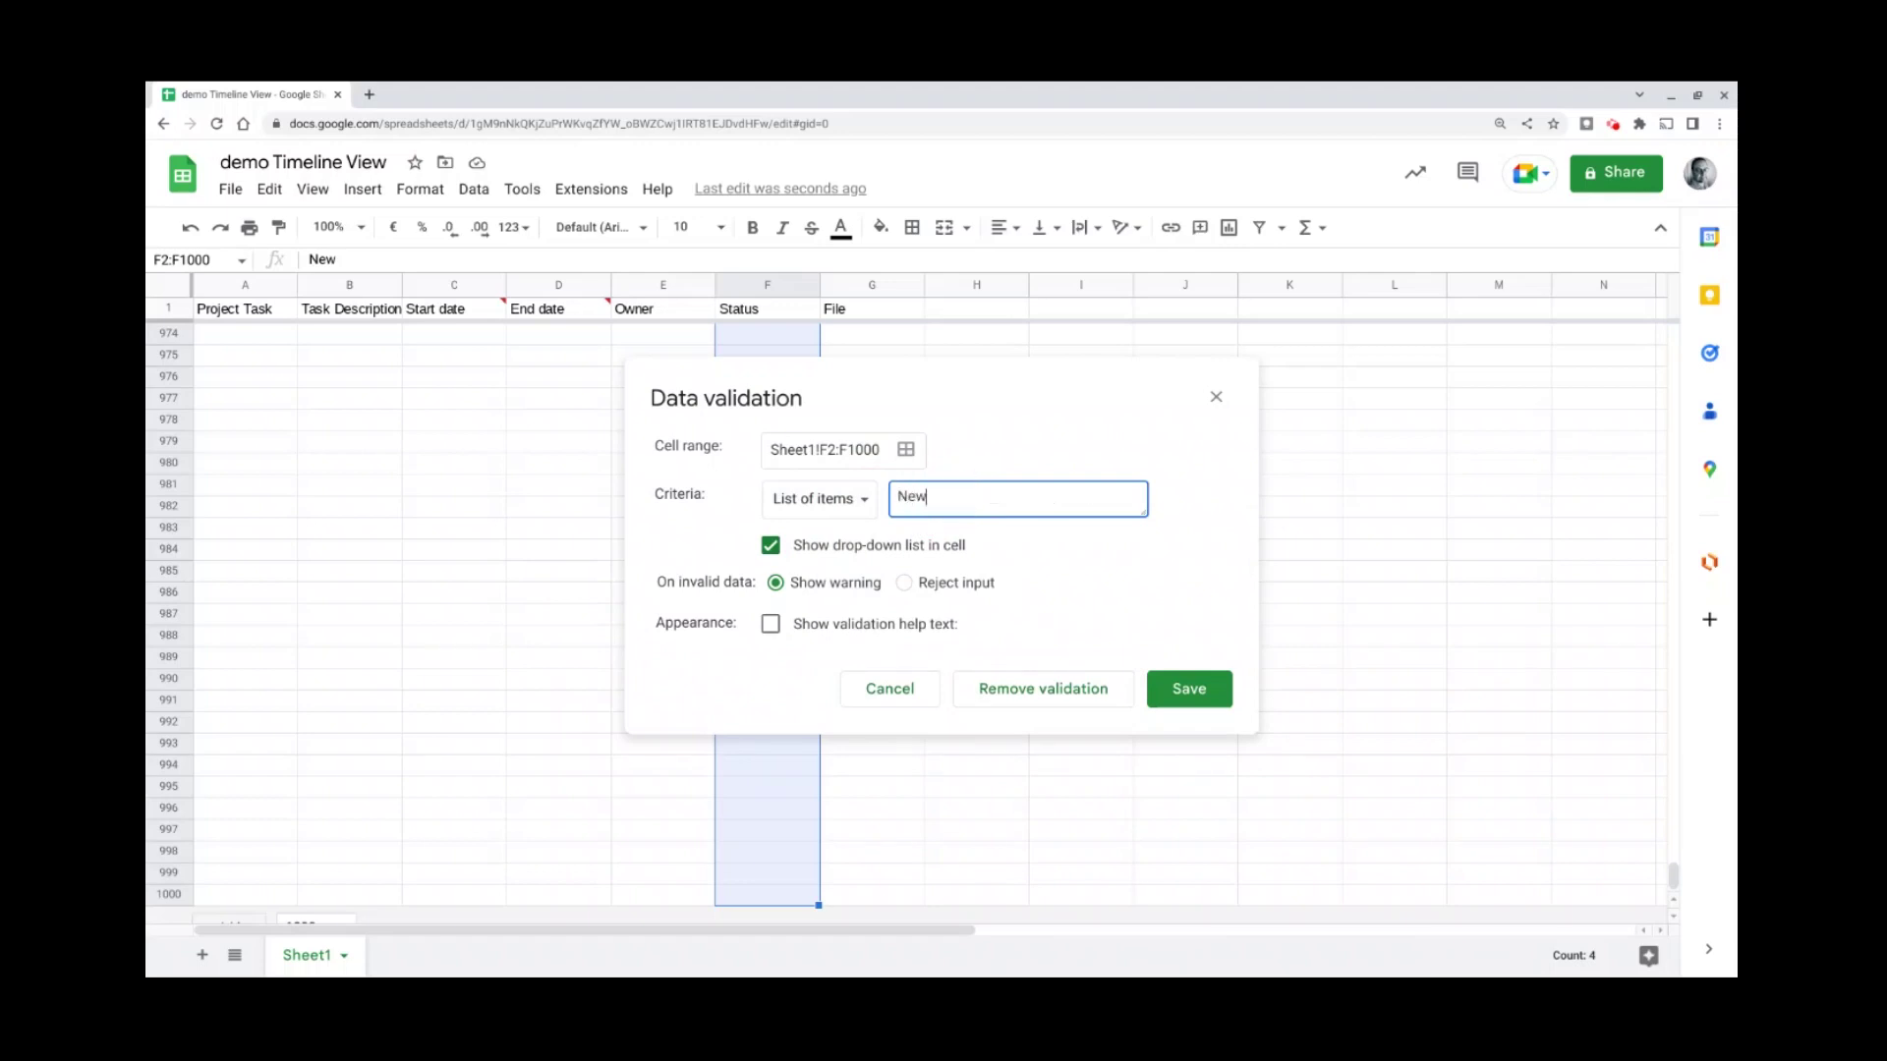
type(", Busy, Done")
left_click(902, 582)
left_click(1189, 688)
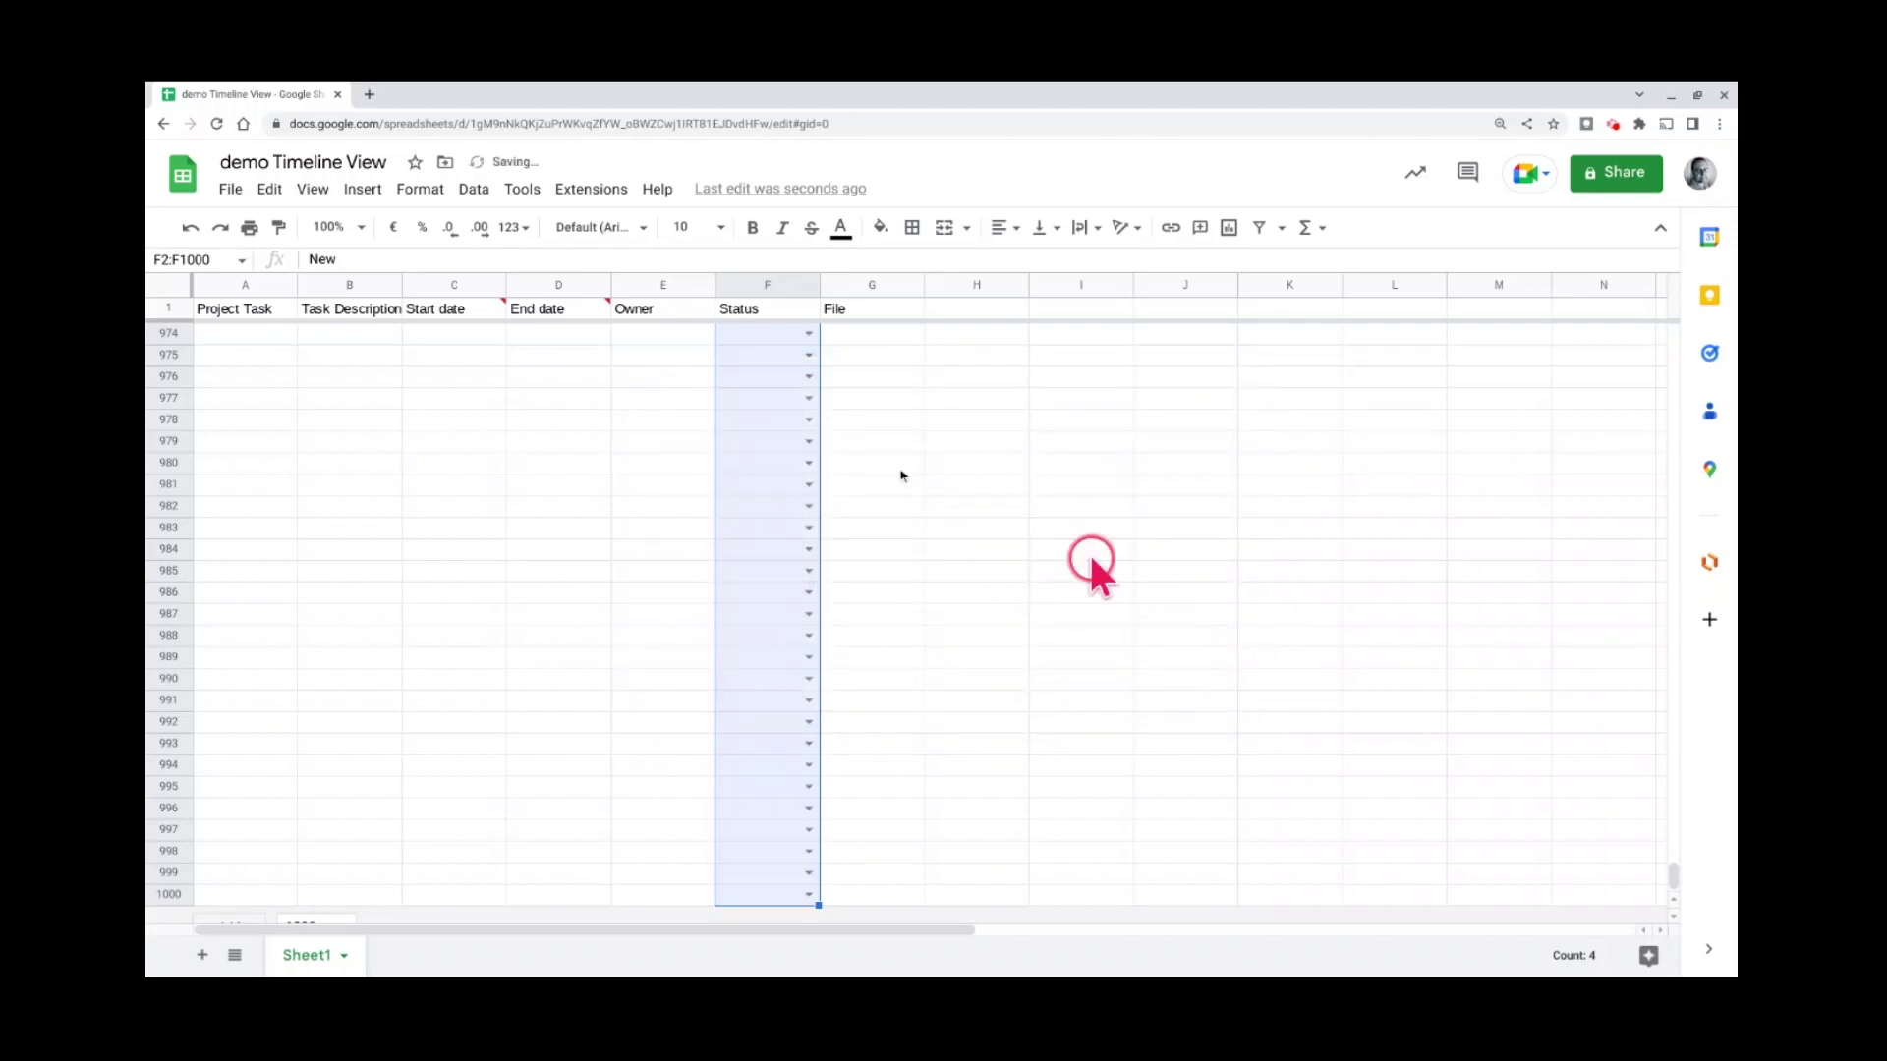
- Set Topic 2's dates to 5–11 December and Topic 3's to 5–9 December
left_click(776, 309)
key("Down")
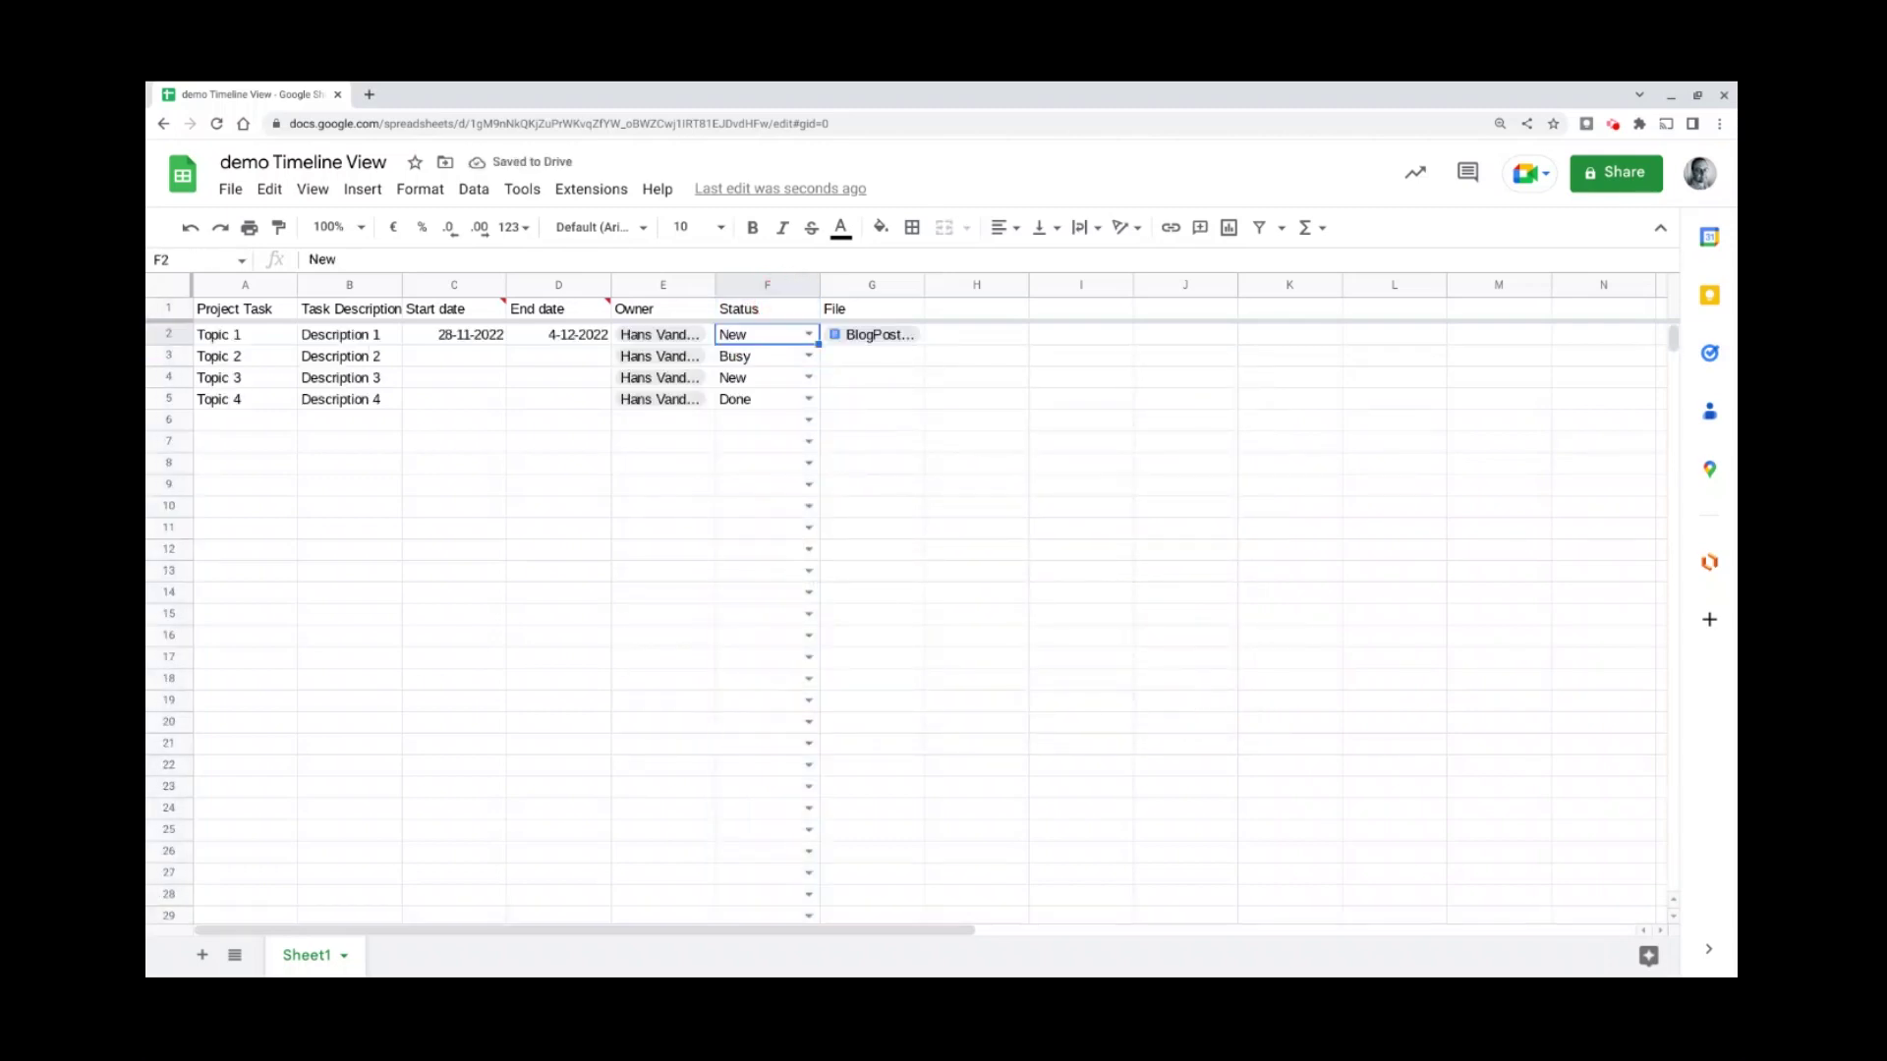
double_click(452, 356)
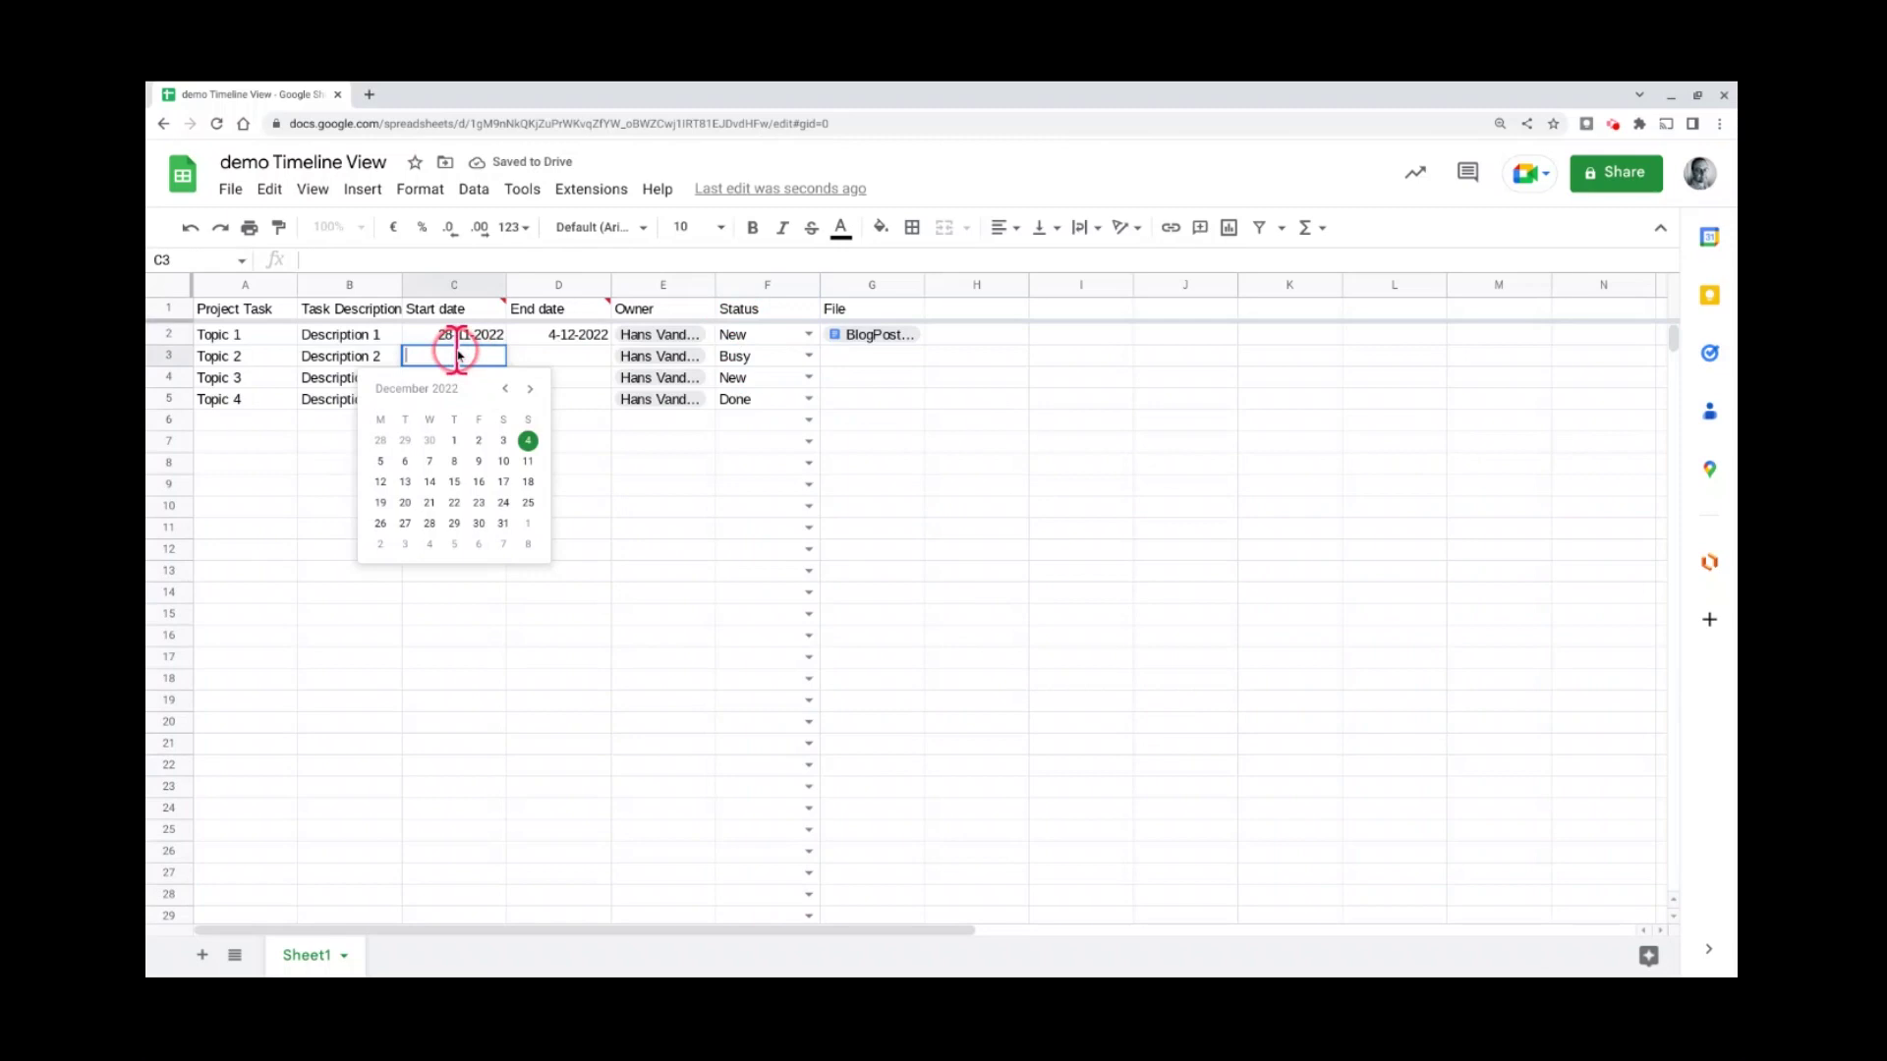
left_click(380, 460)
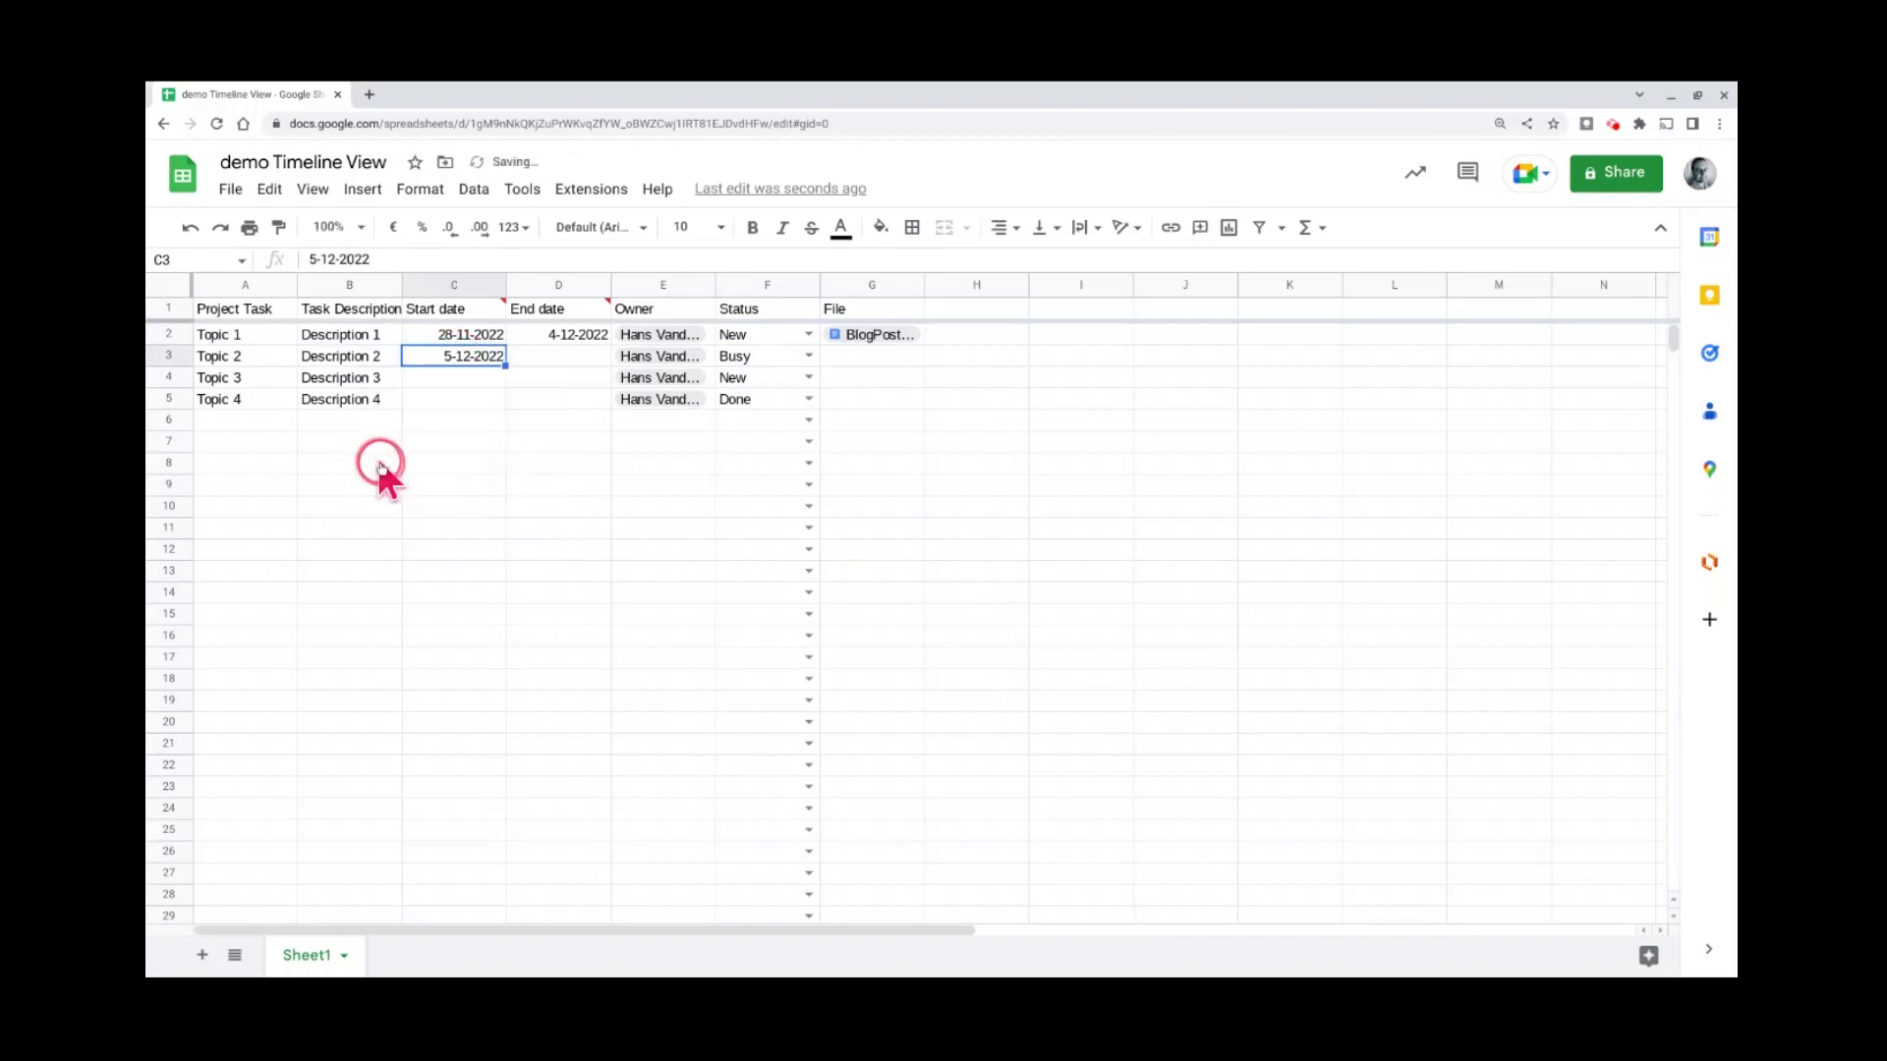
left_click(564, 362)
double_click(564, 362)
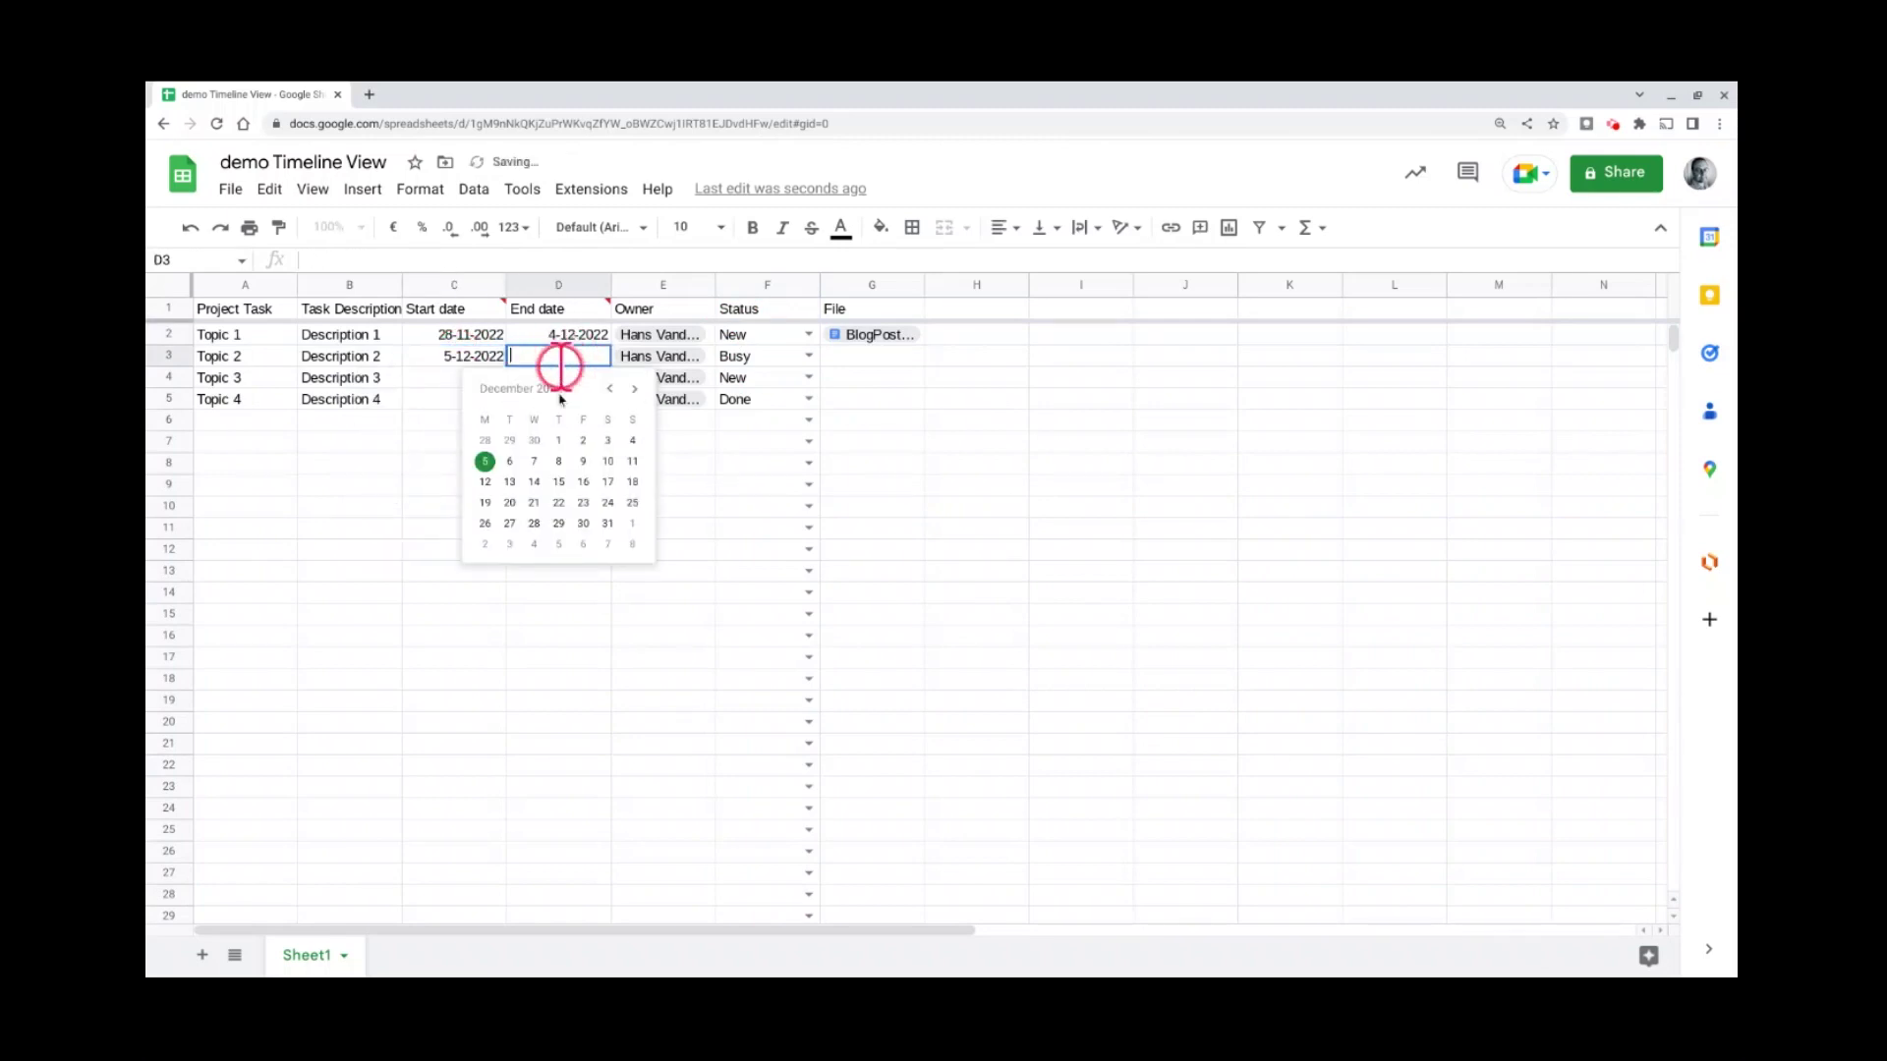
left_click(632, 463)
double_click(452, 378)
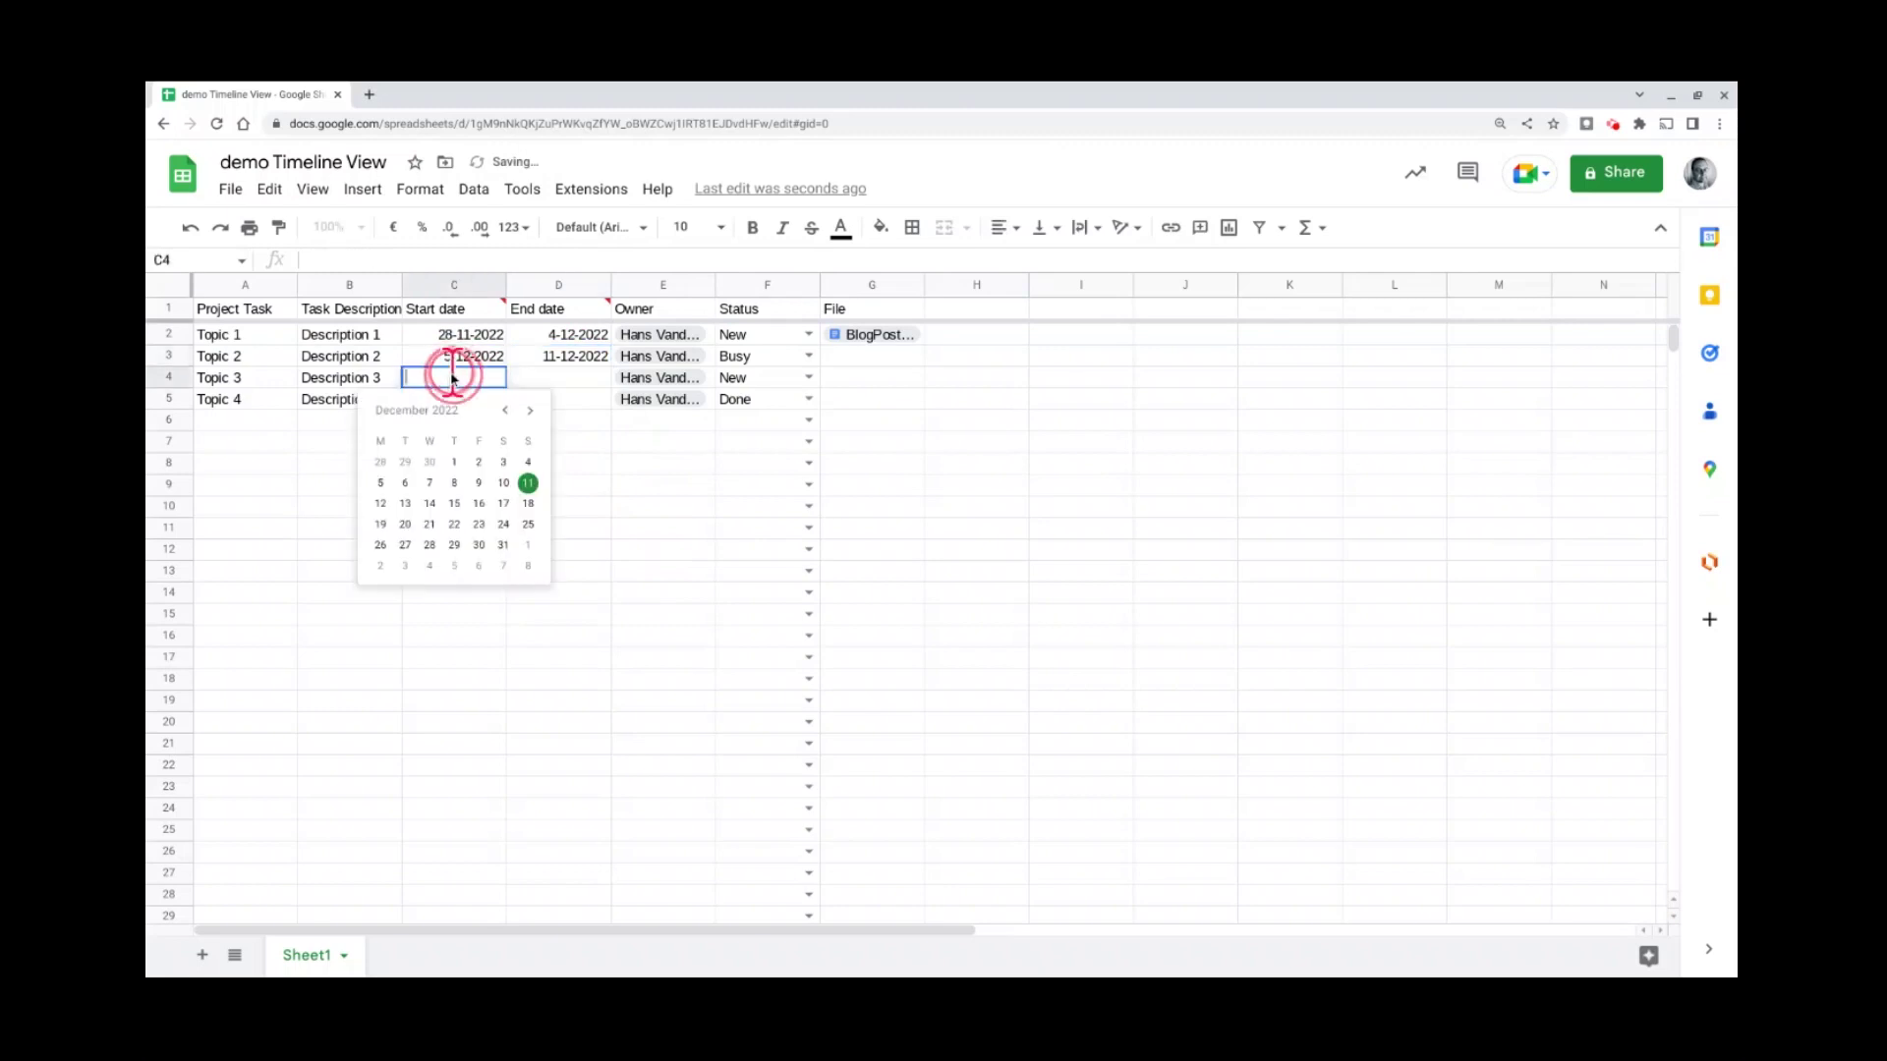
left_click(382, 483)
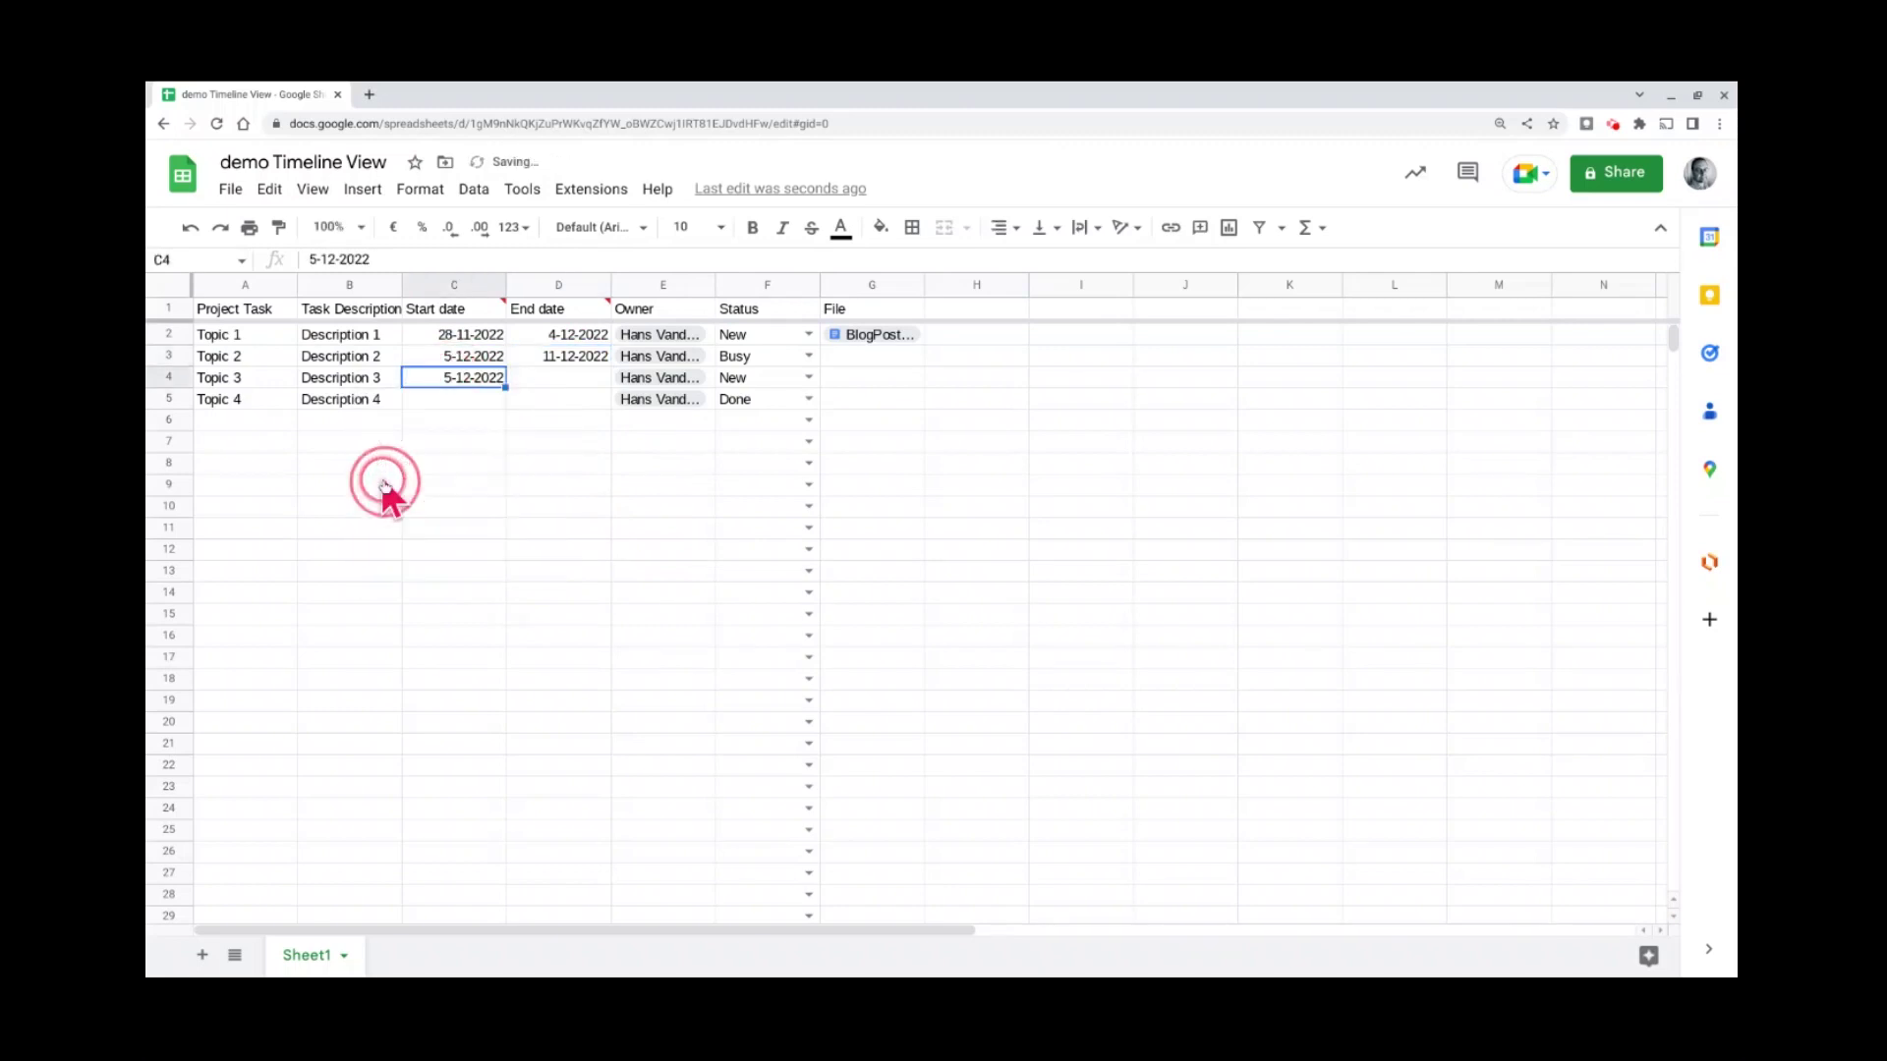
double_click(558, 373)
left_click(584, 484)
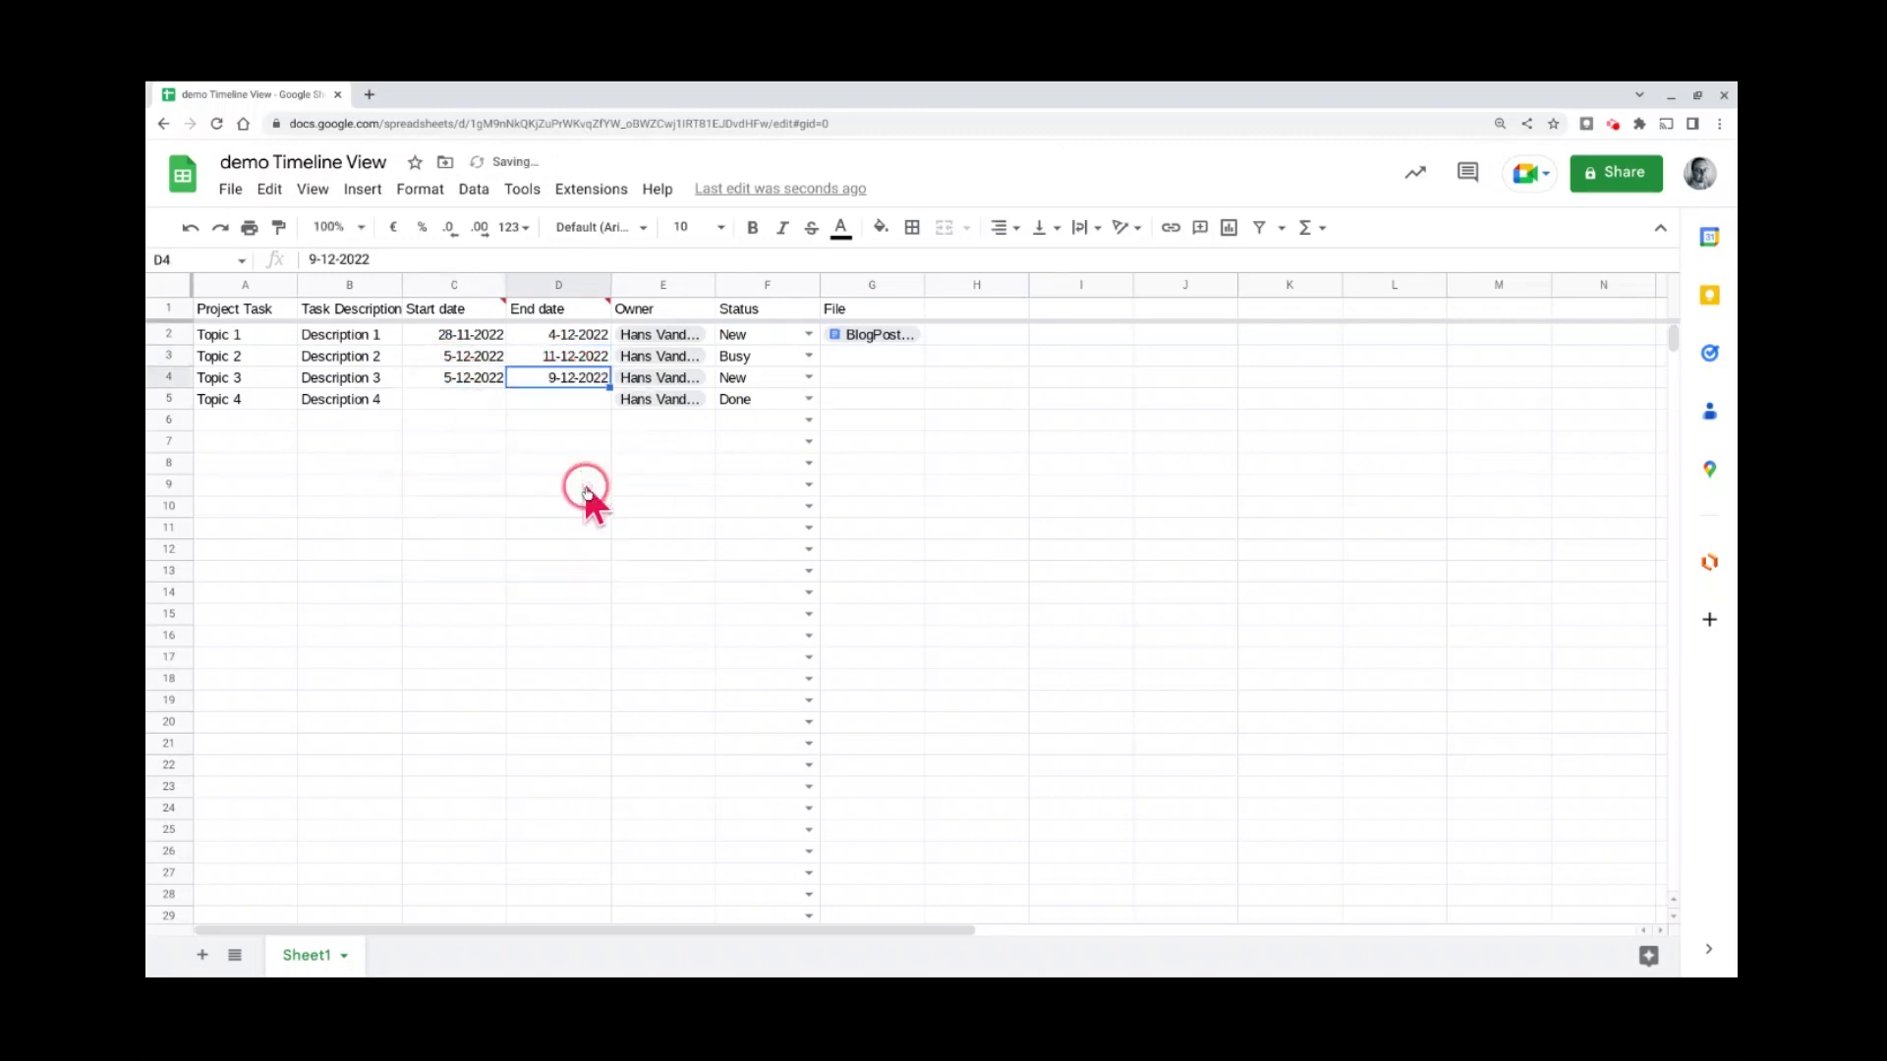
- Set Topic 4's dates to 12–18 December and change Topic 1's to 14–23 November
left_click(474, 397)
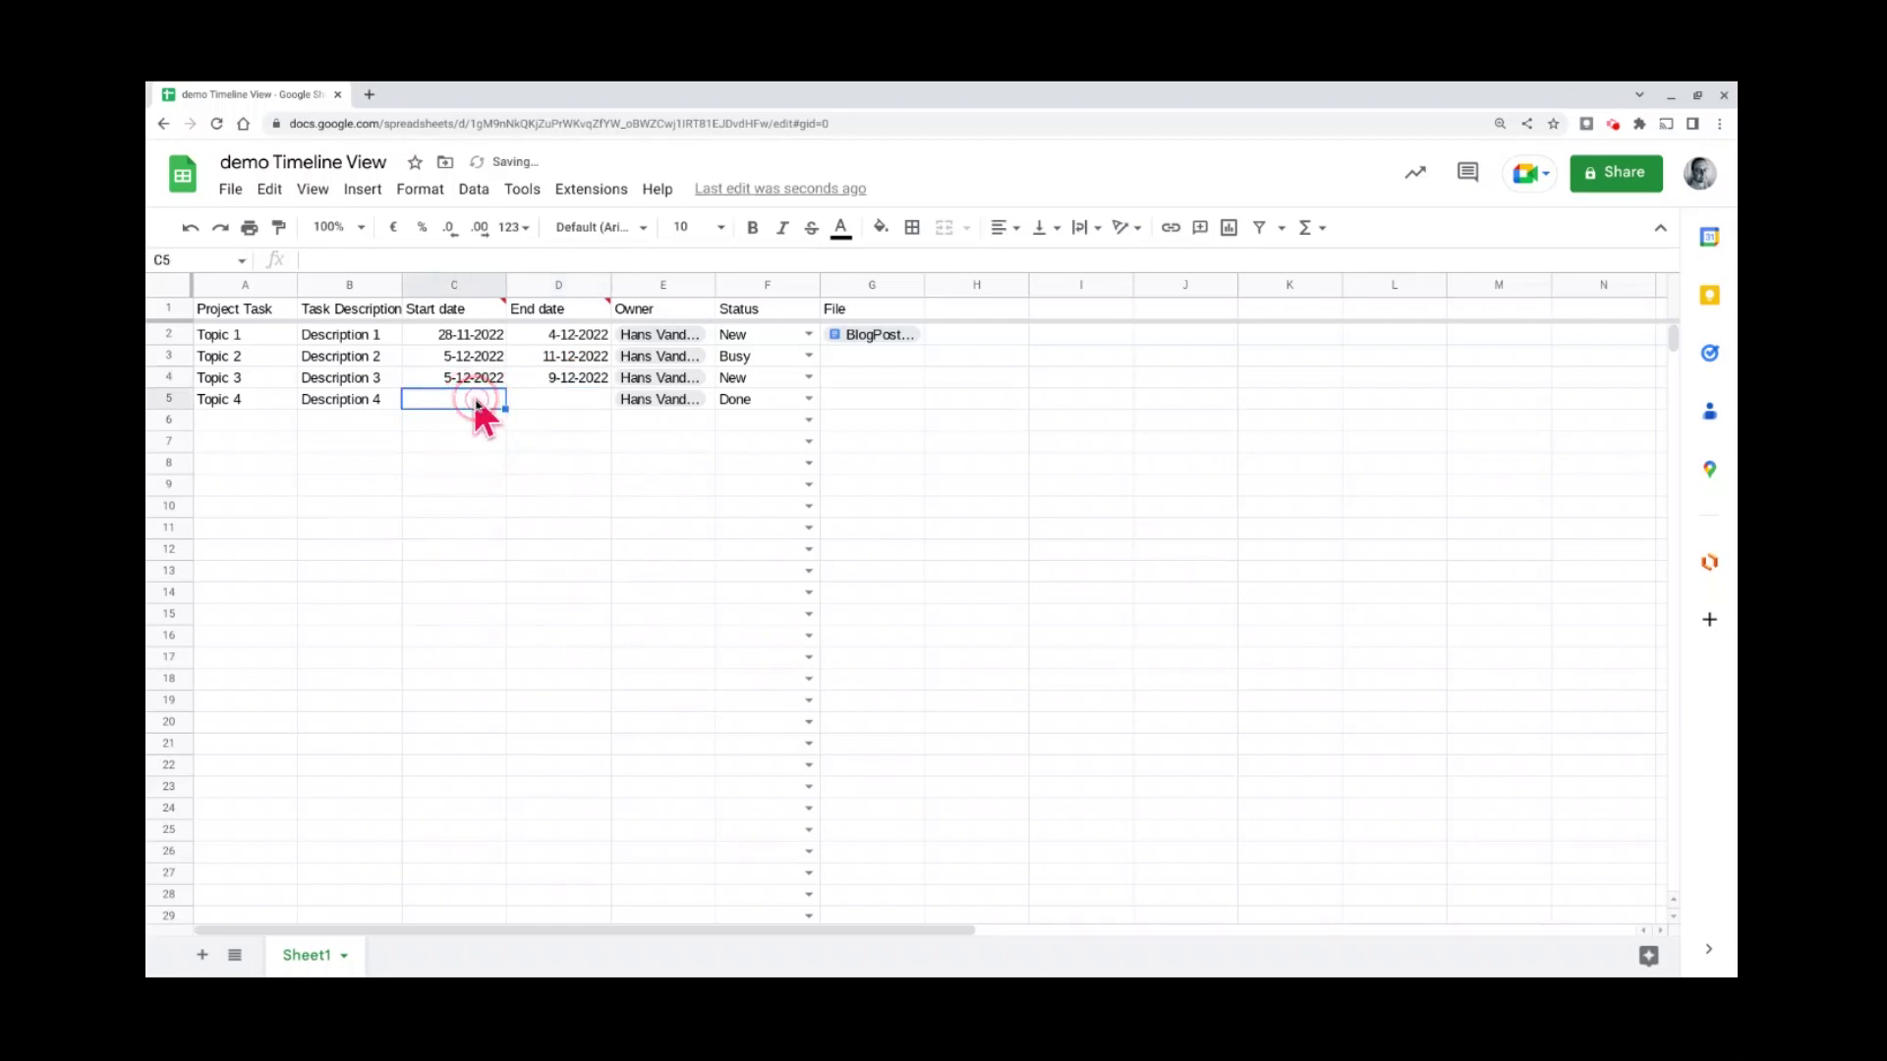
double_click(474, 395)
left_click(380, 527)
left_click(562, 400)
double_click(562, 400)
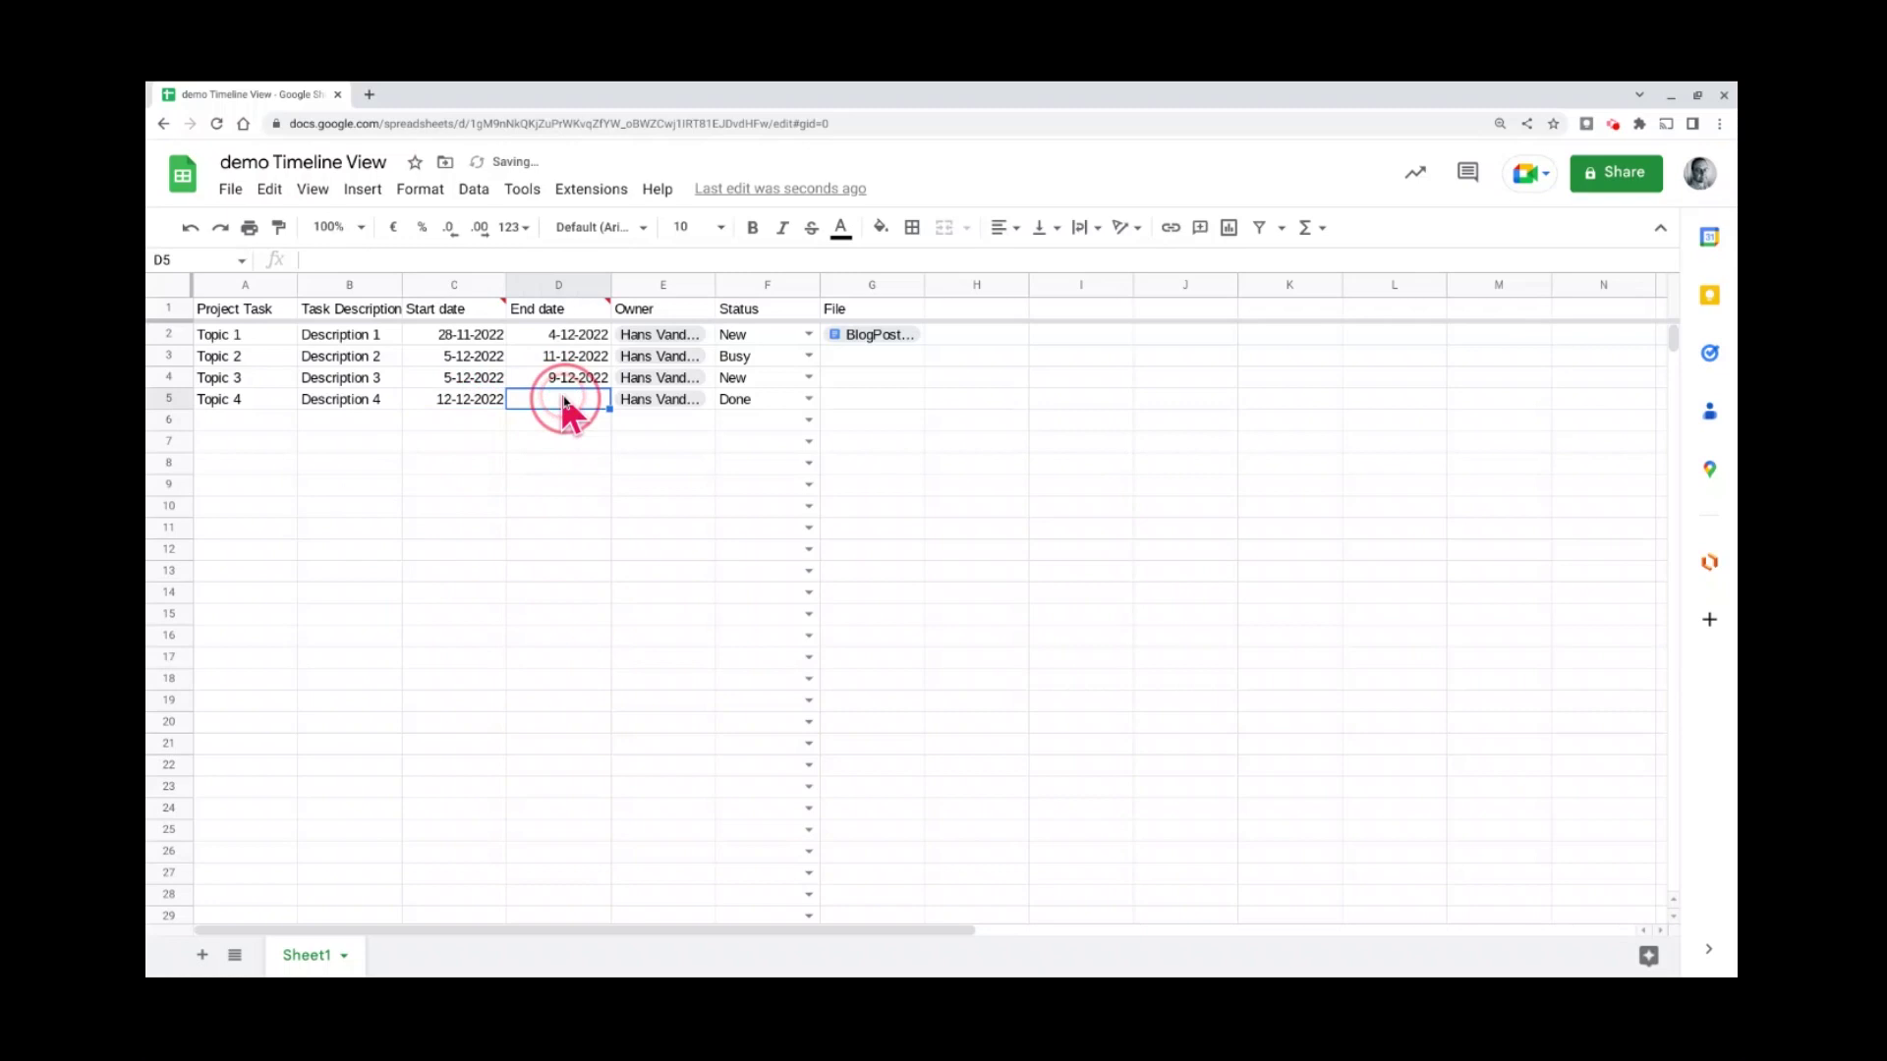
left_click(633, 525)
left_click(456, 344)
double_click(457, 339)
left_click(379, 476)
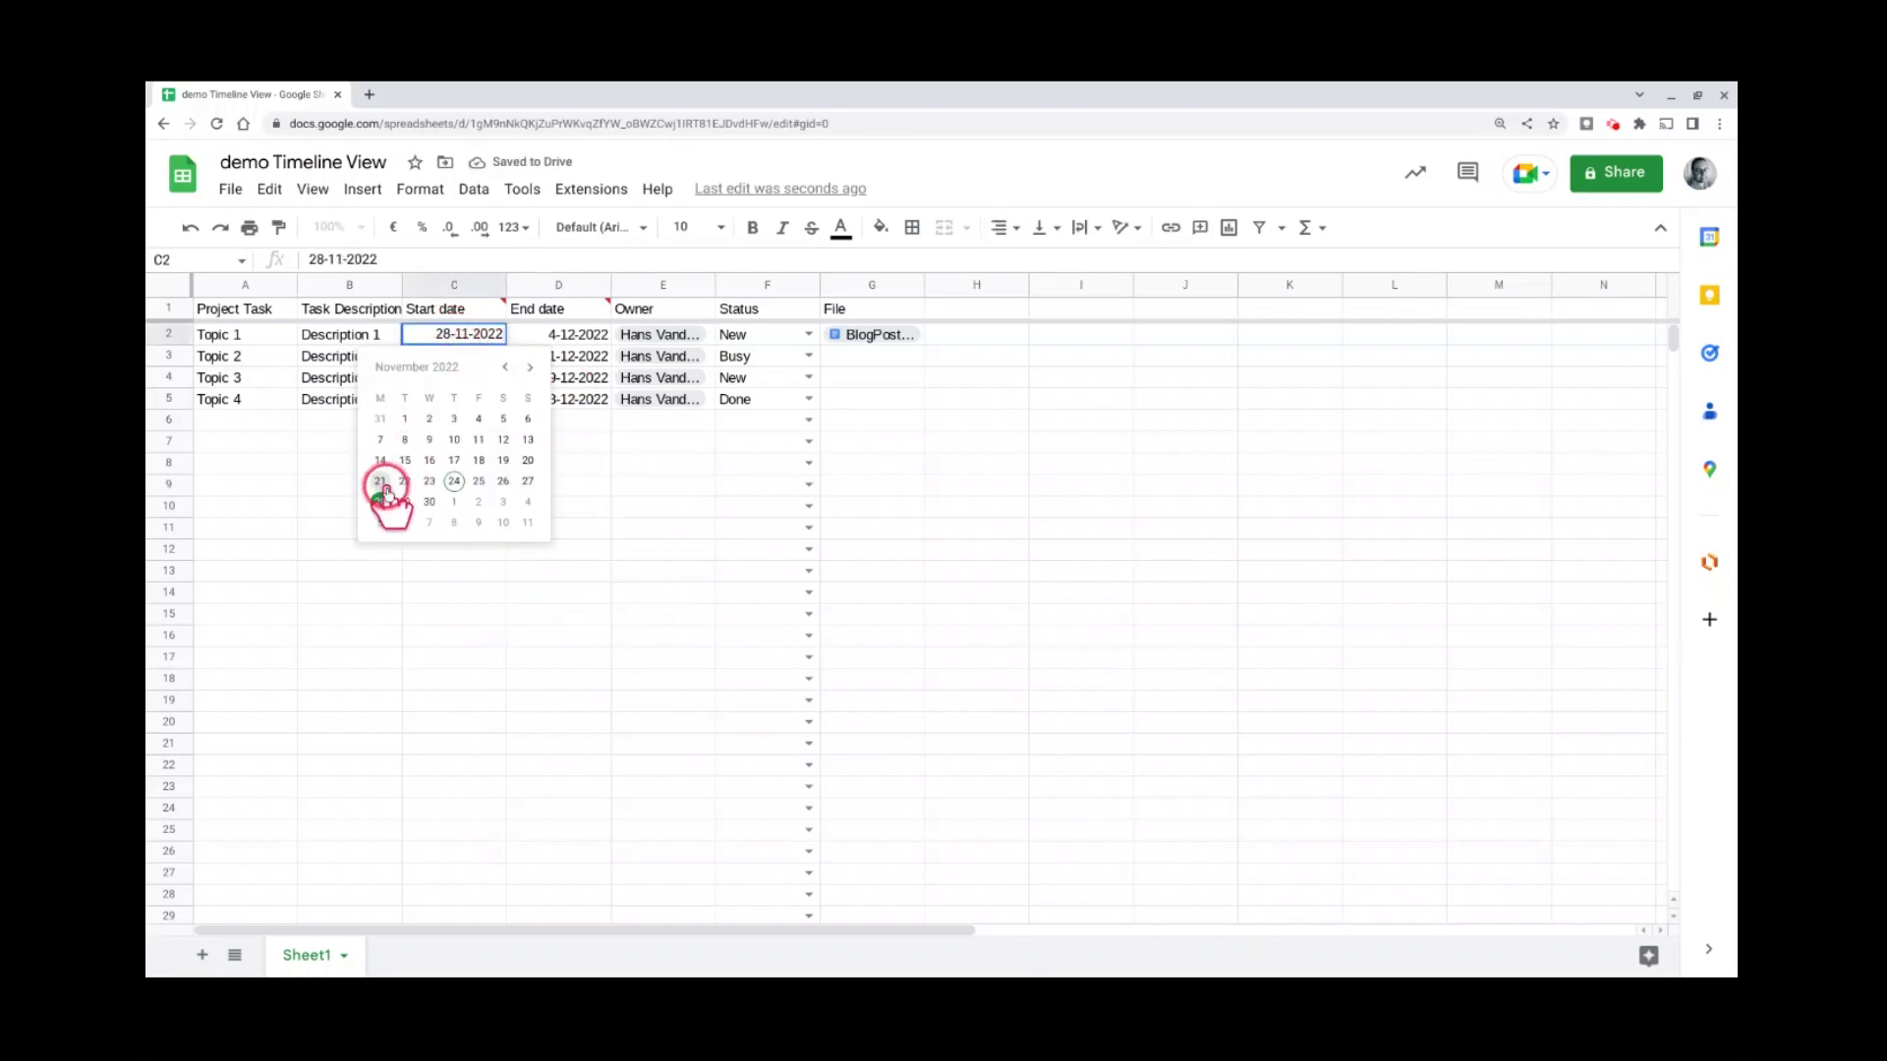
left_click(381, 460)
double_click(532, 332)
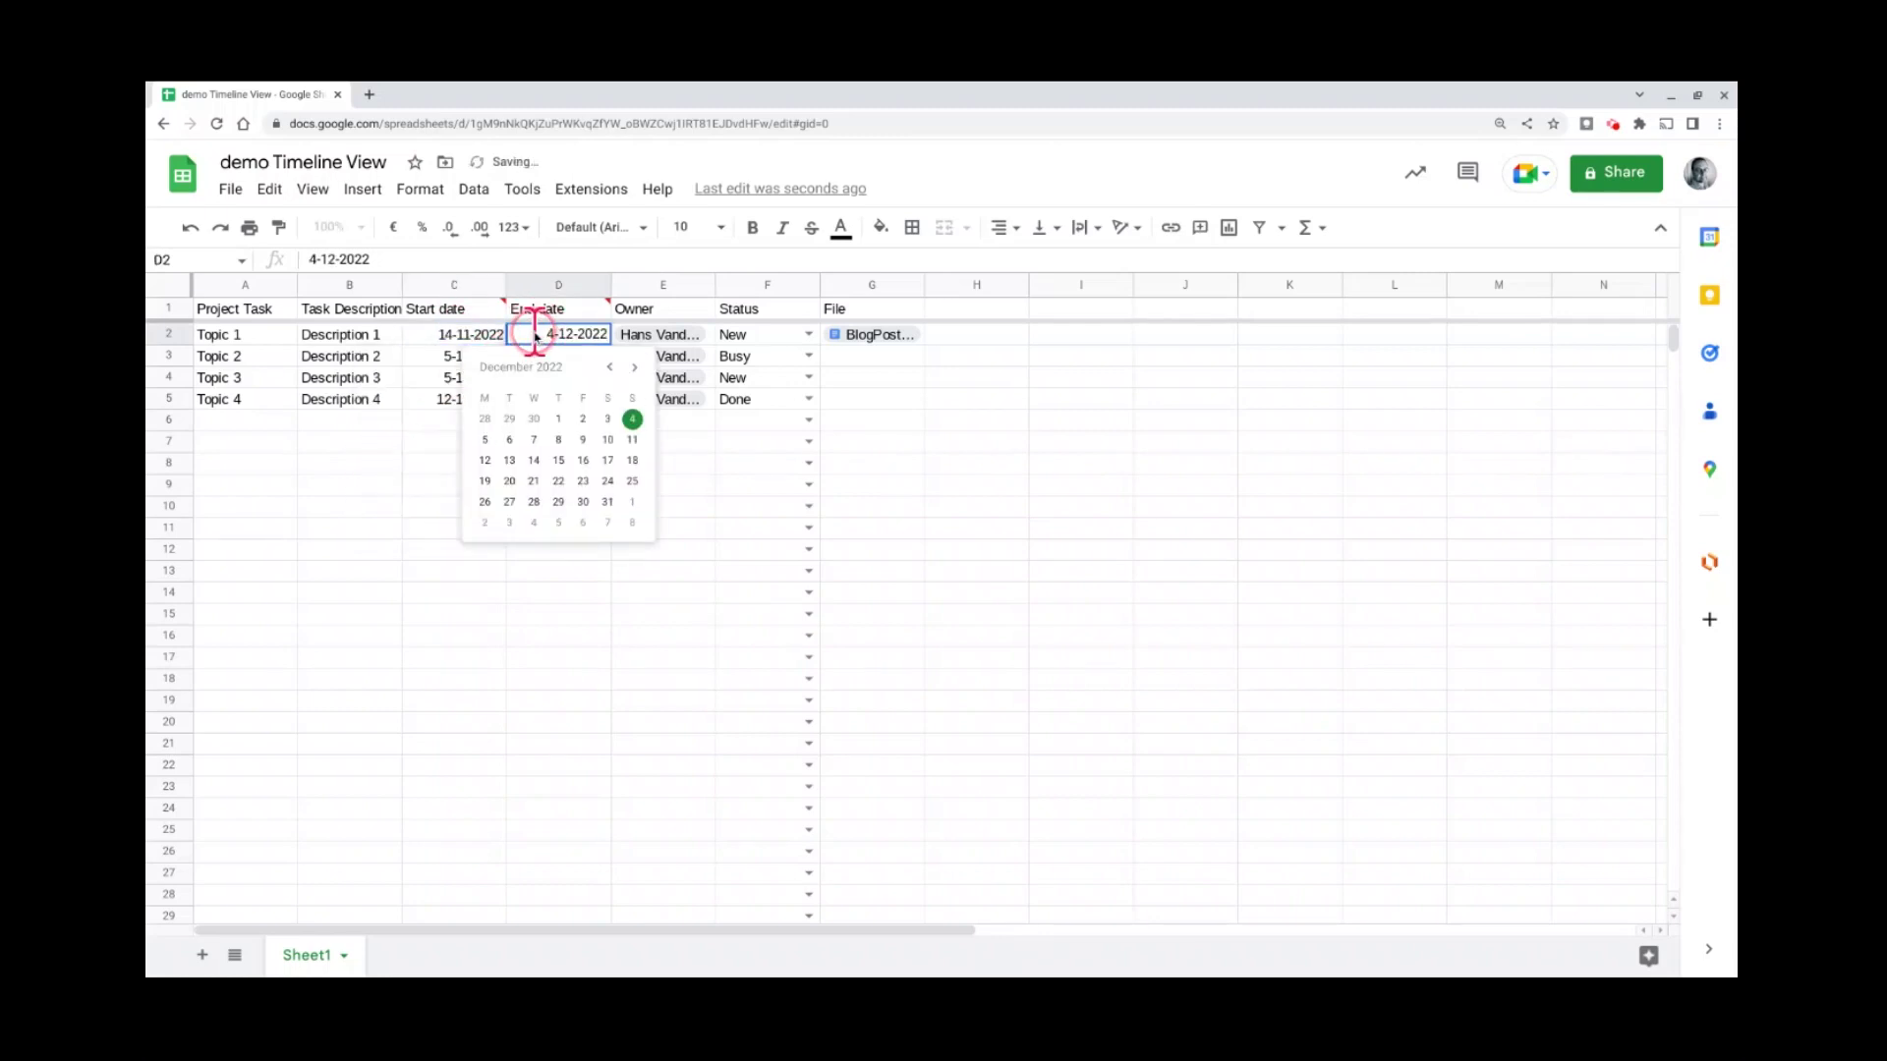
left_click(609, 366)
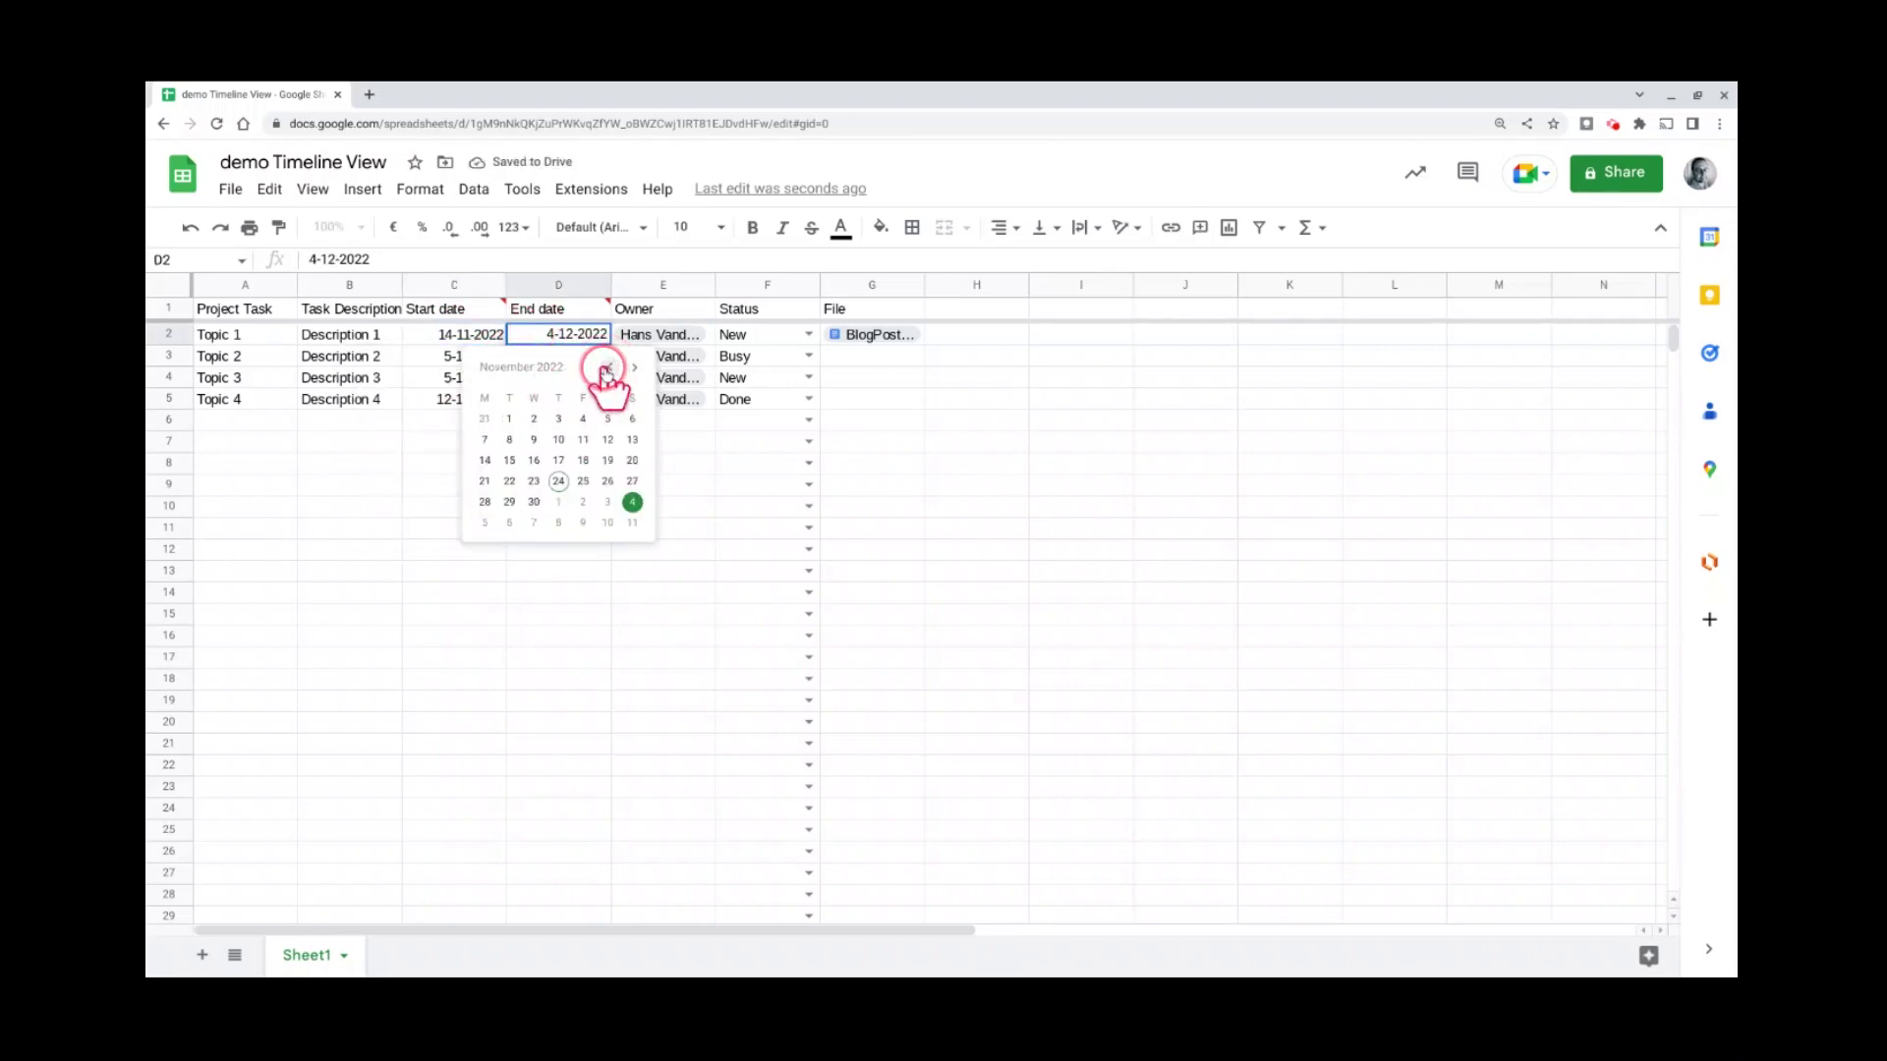
left_click(534, 480)
- Use the status dropdowns to mark Topic 1 Done and Topics 2 and 4 New
left_click(807, 335)
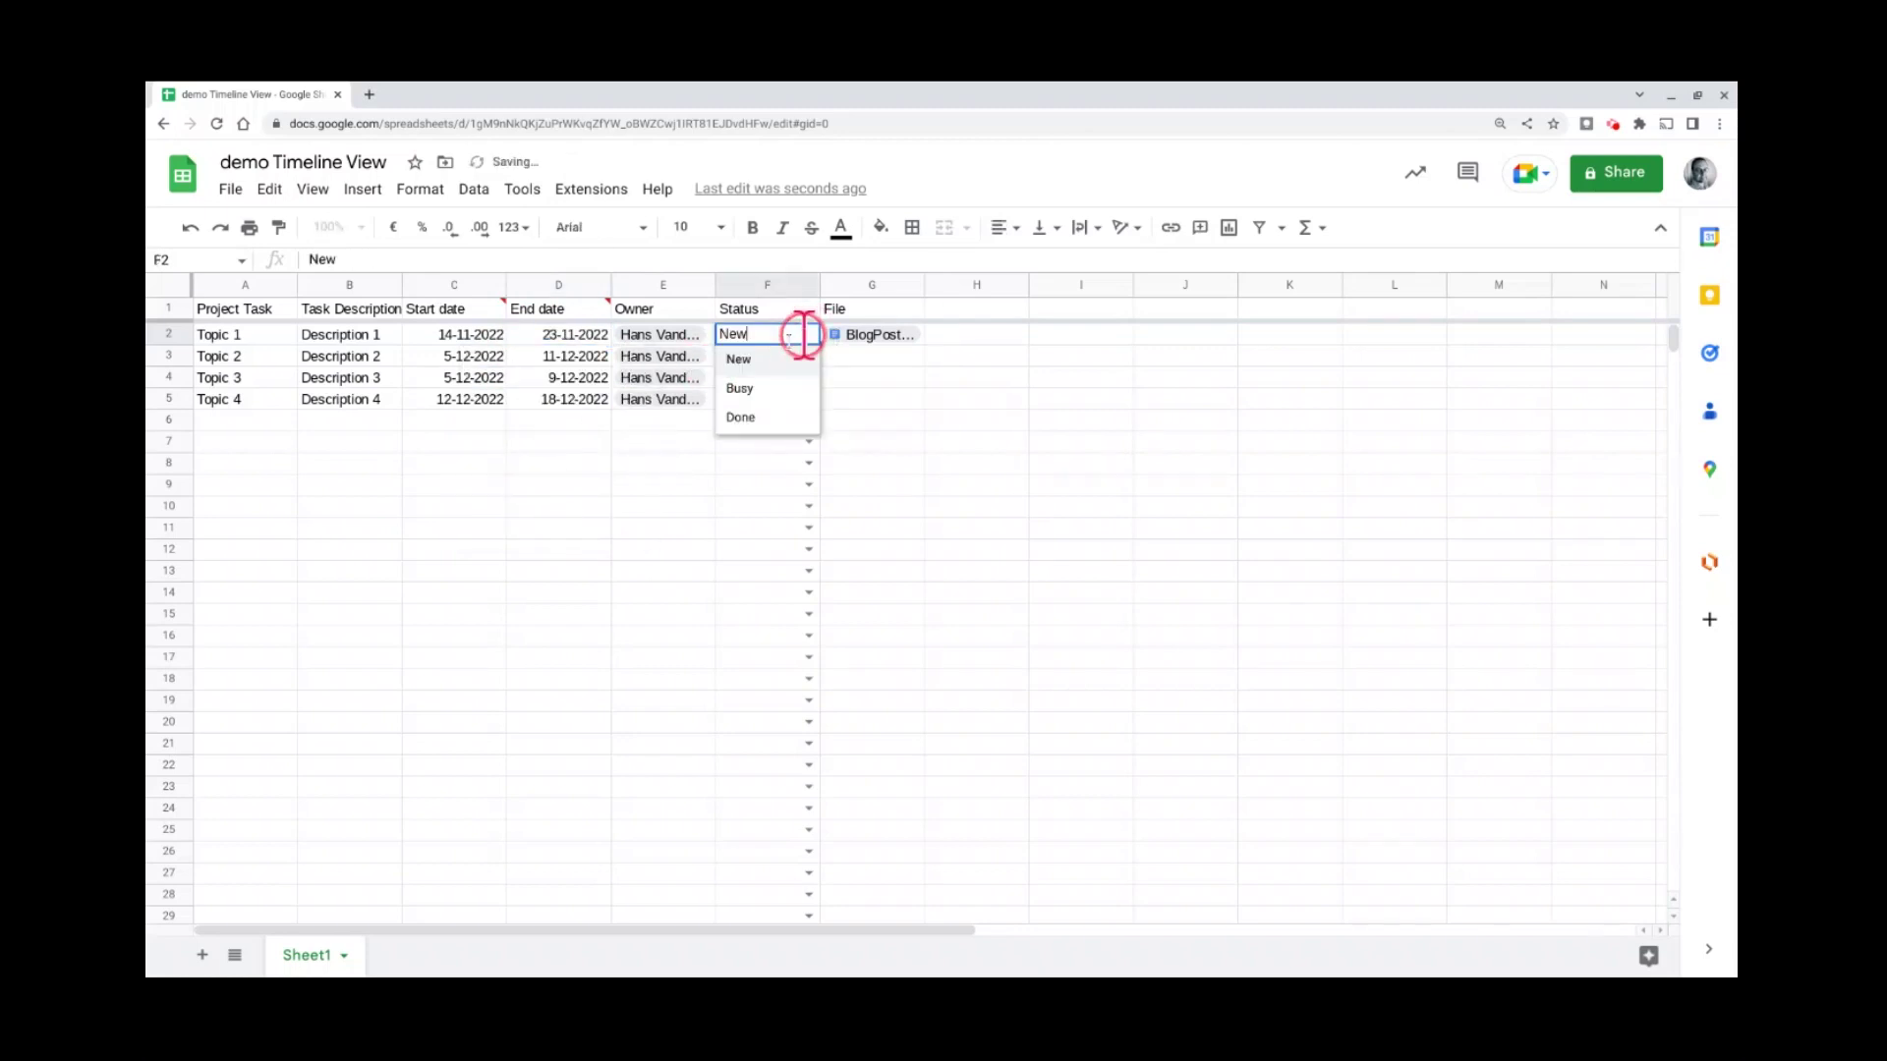
left_click(758, 420)
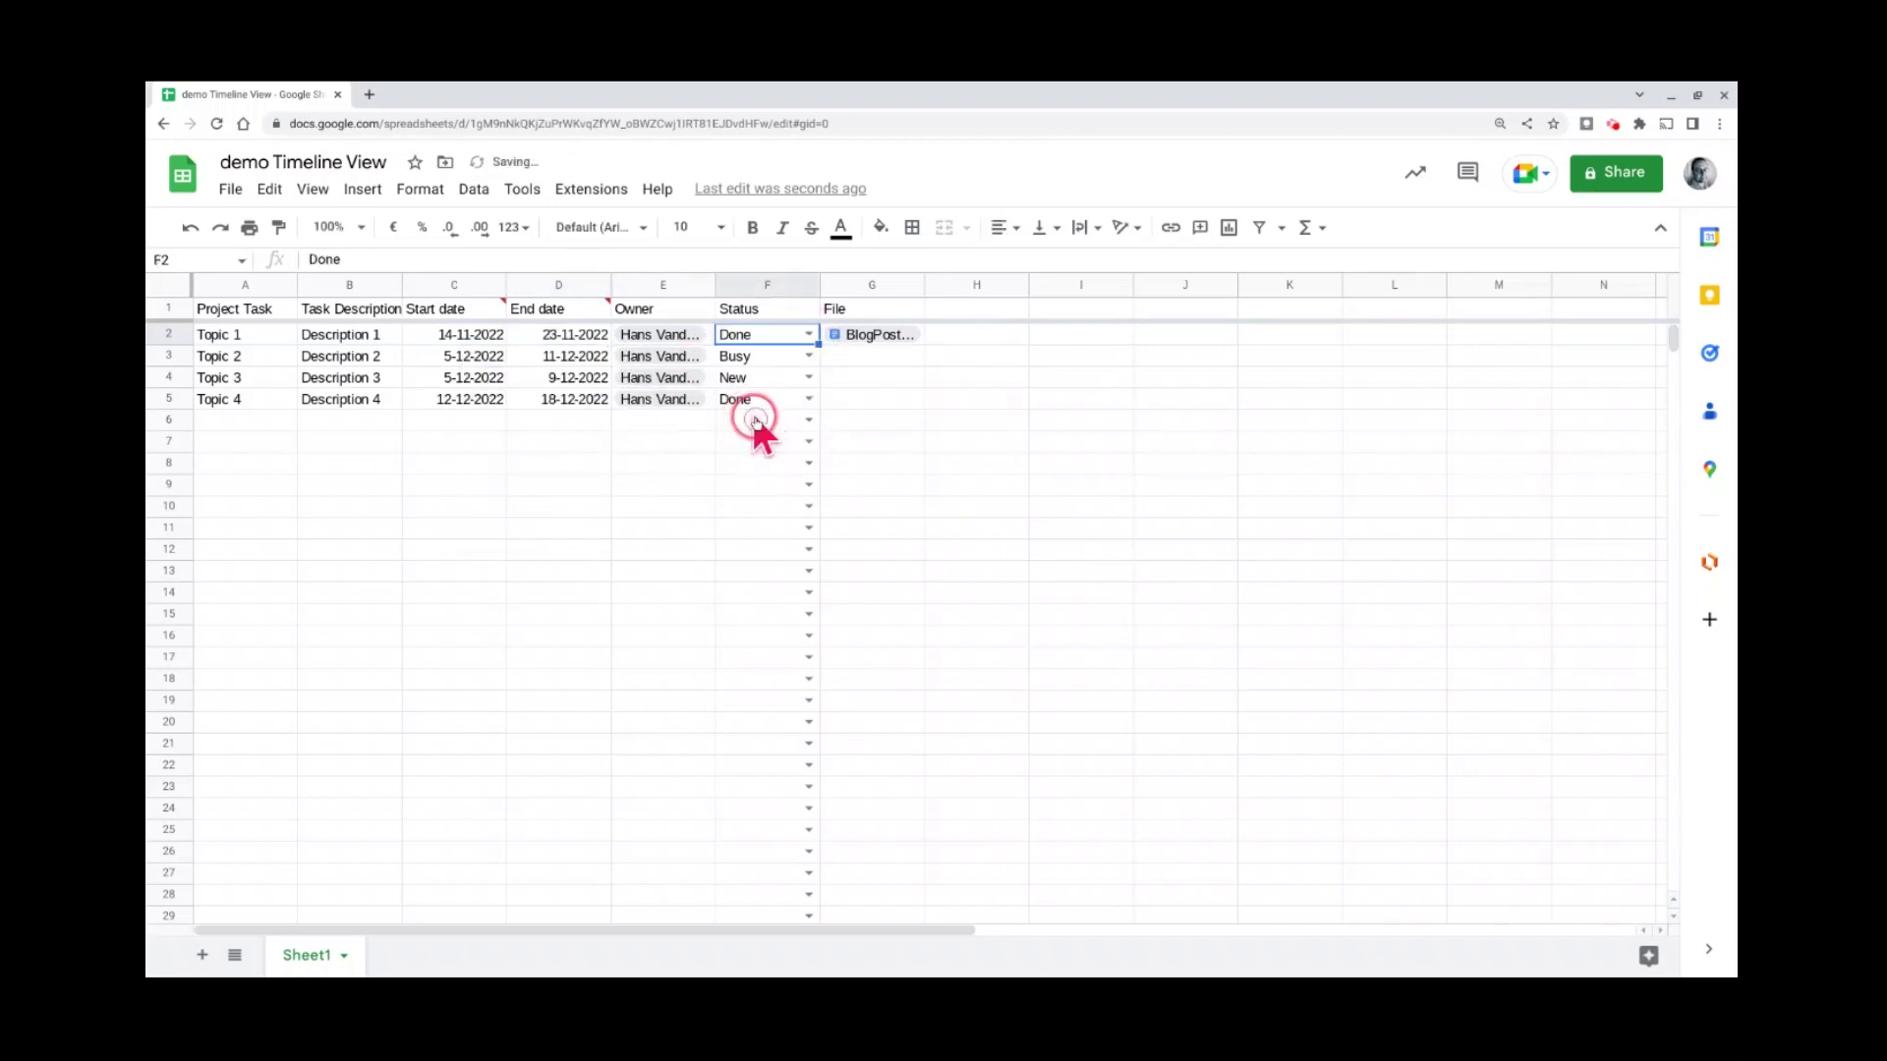
left_click(808, 355)
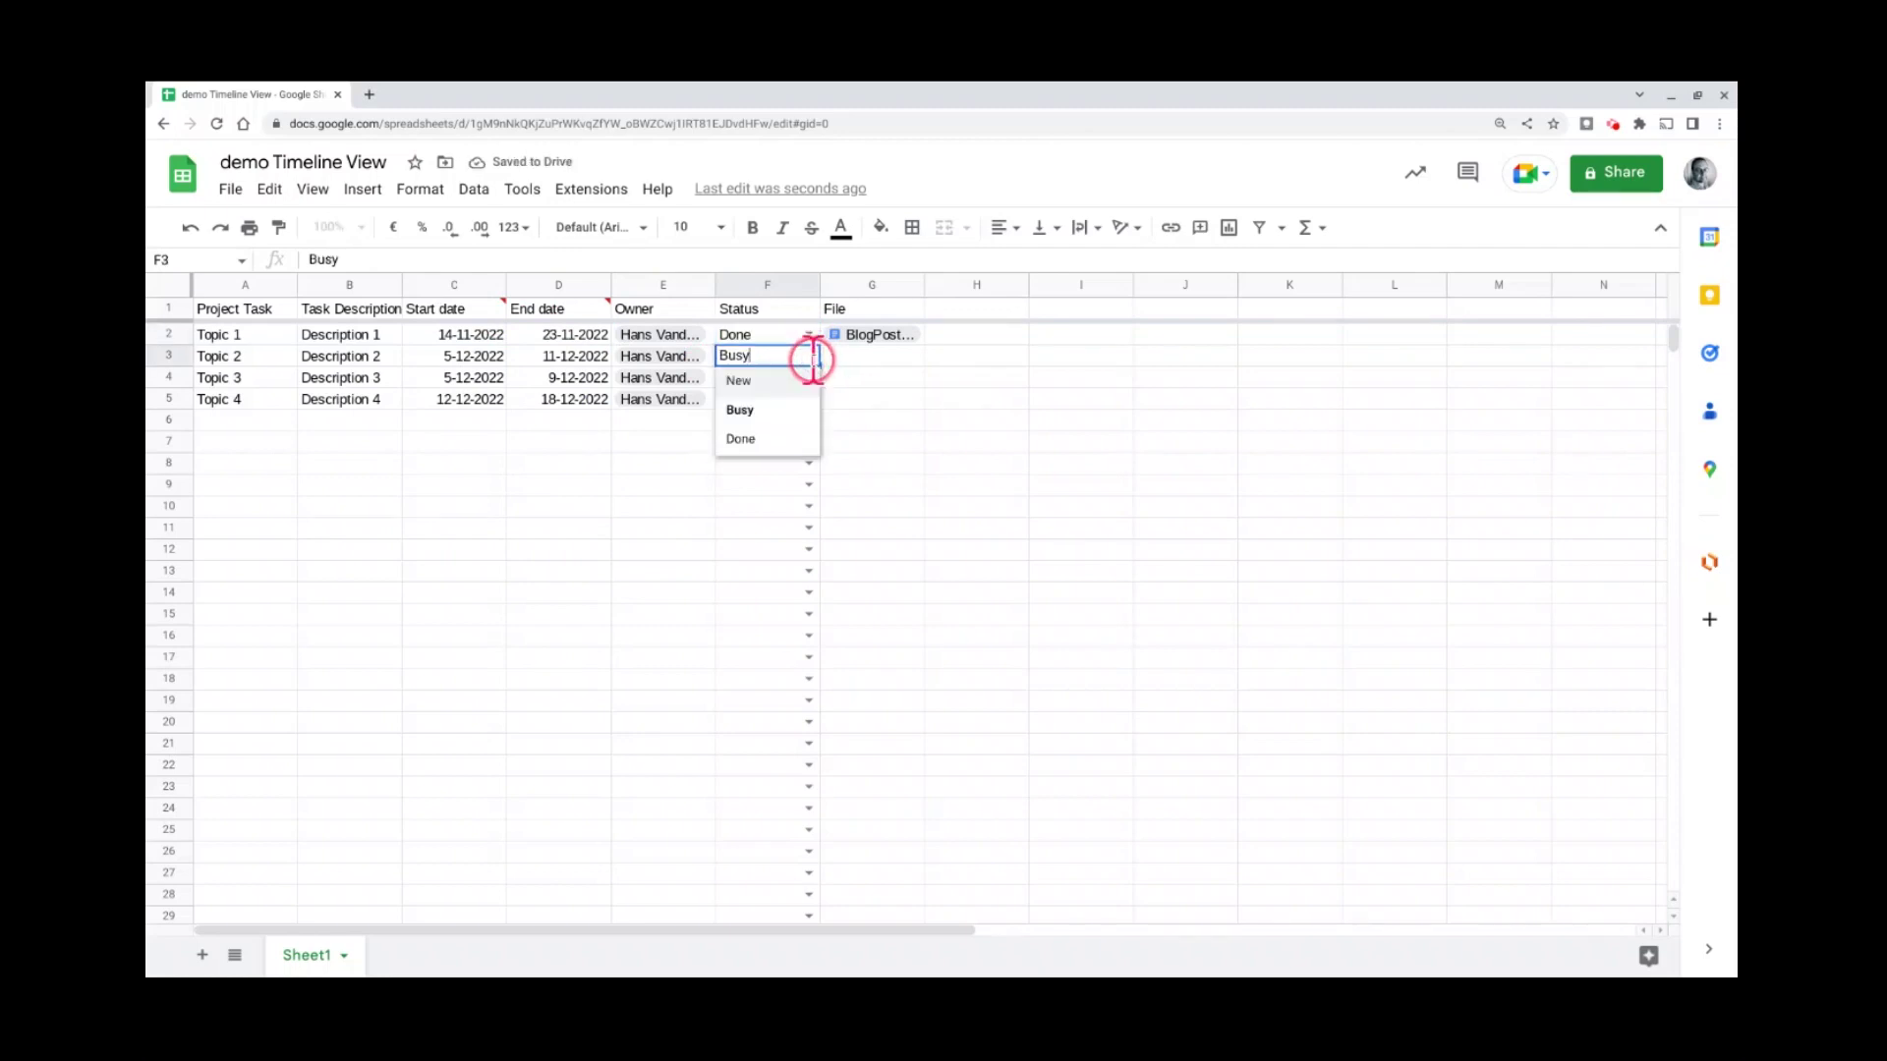
left_click(793, 384)
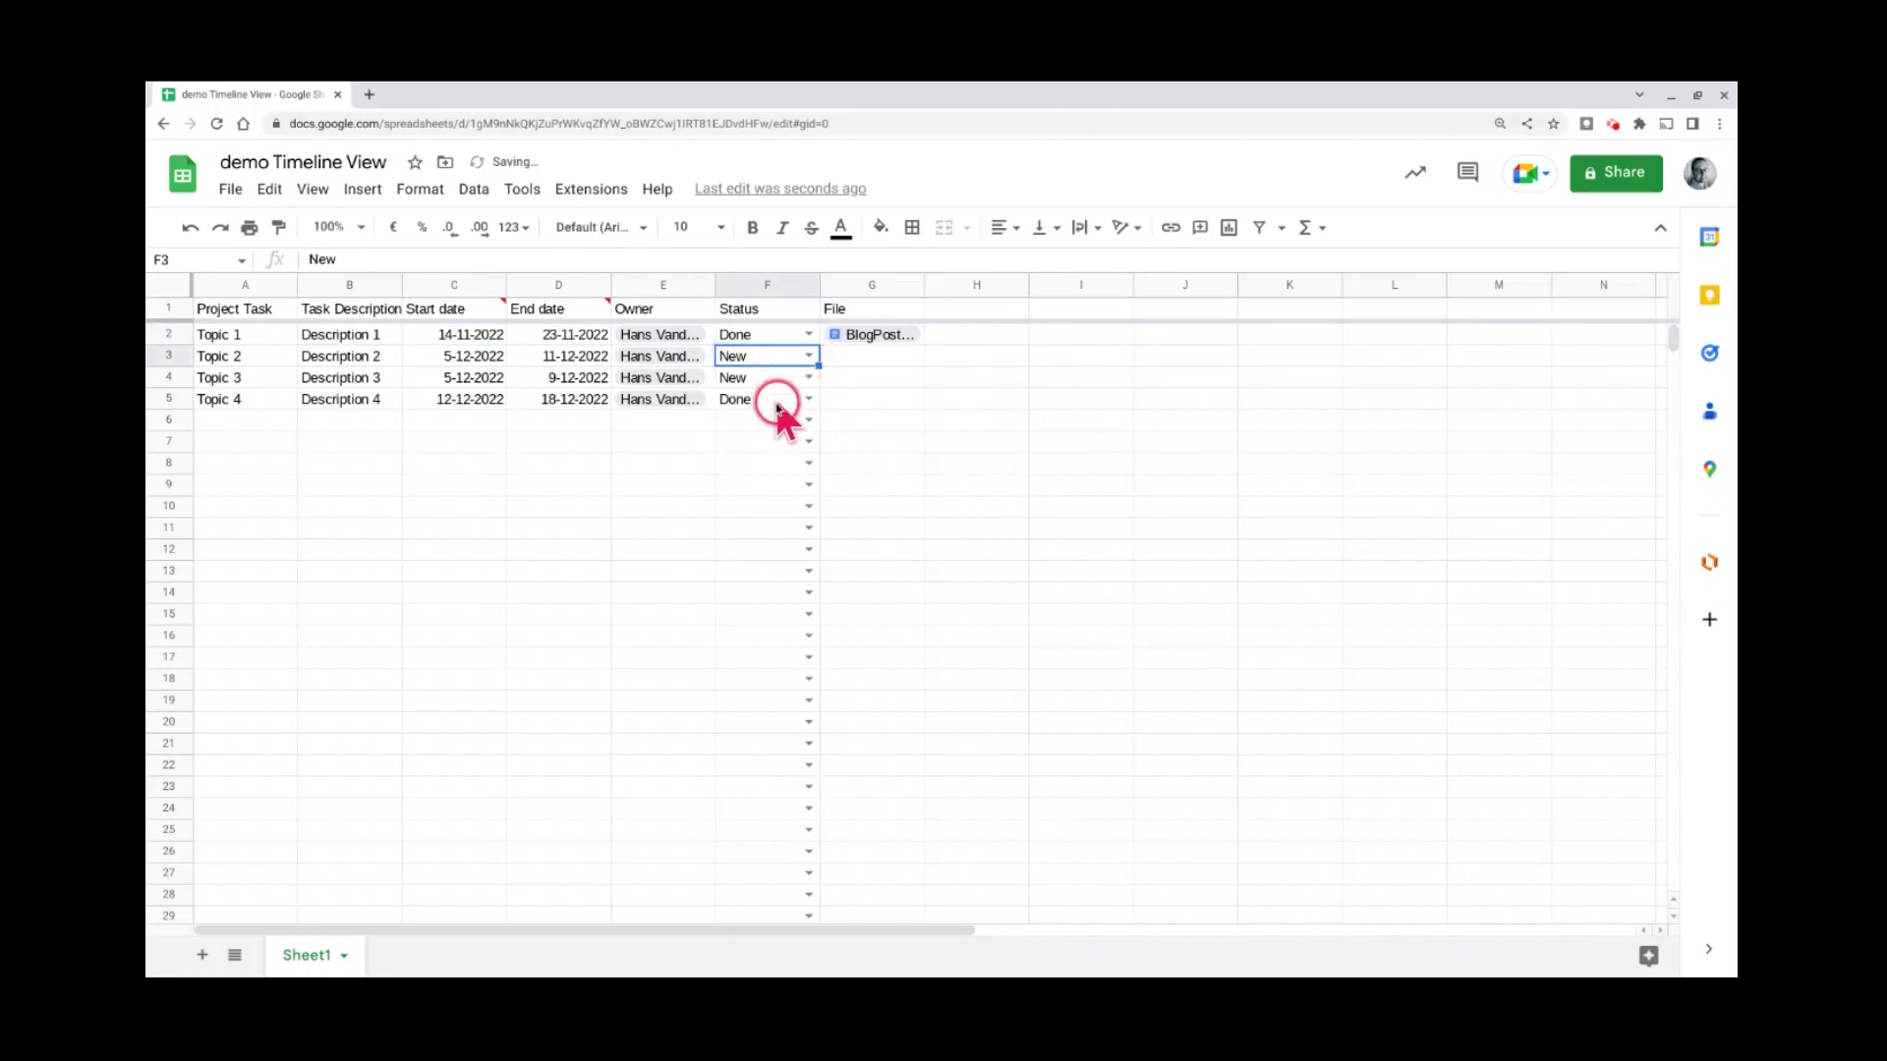
left_click(801, 399)
left_click(782, 433)
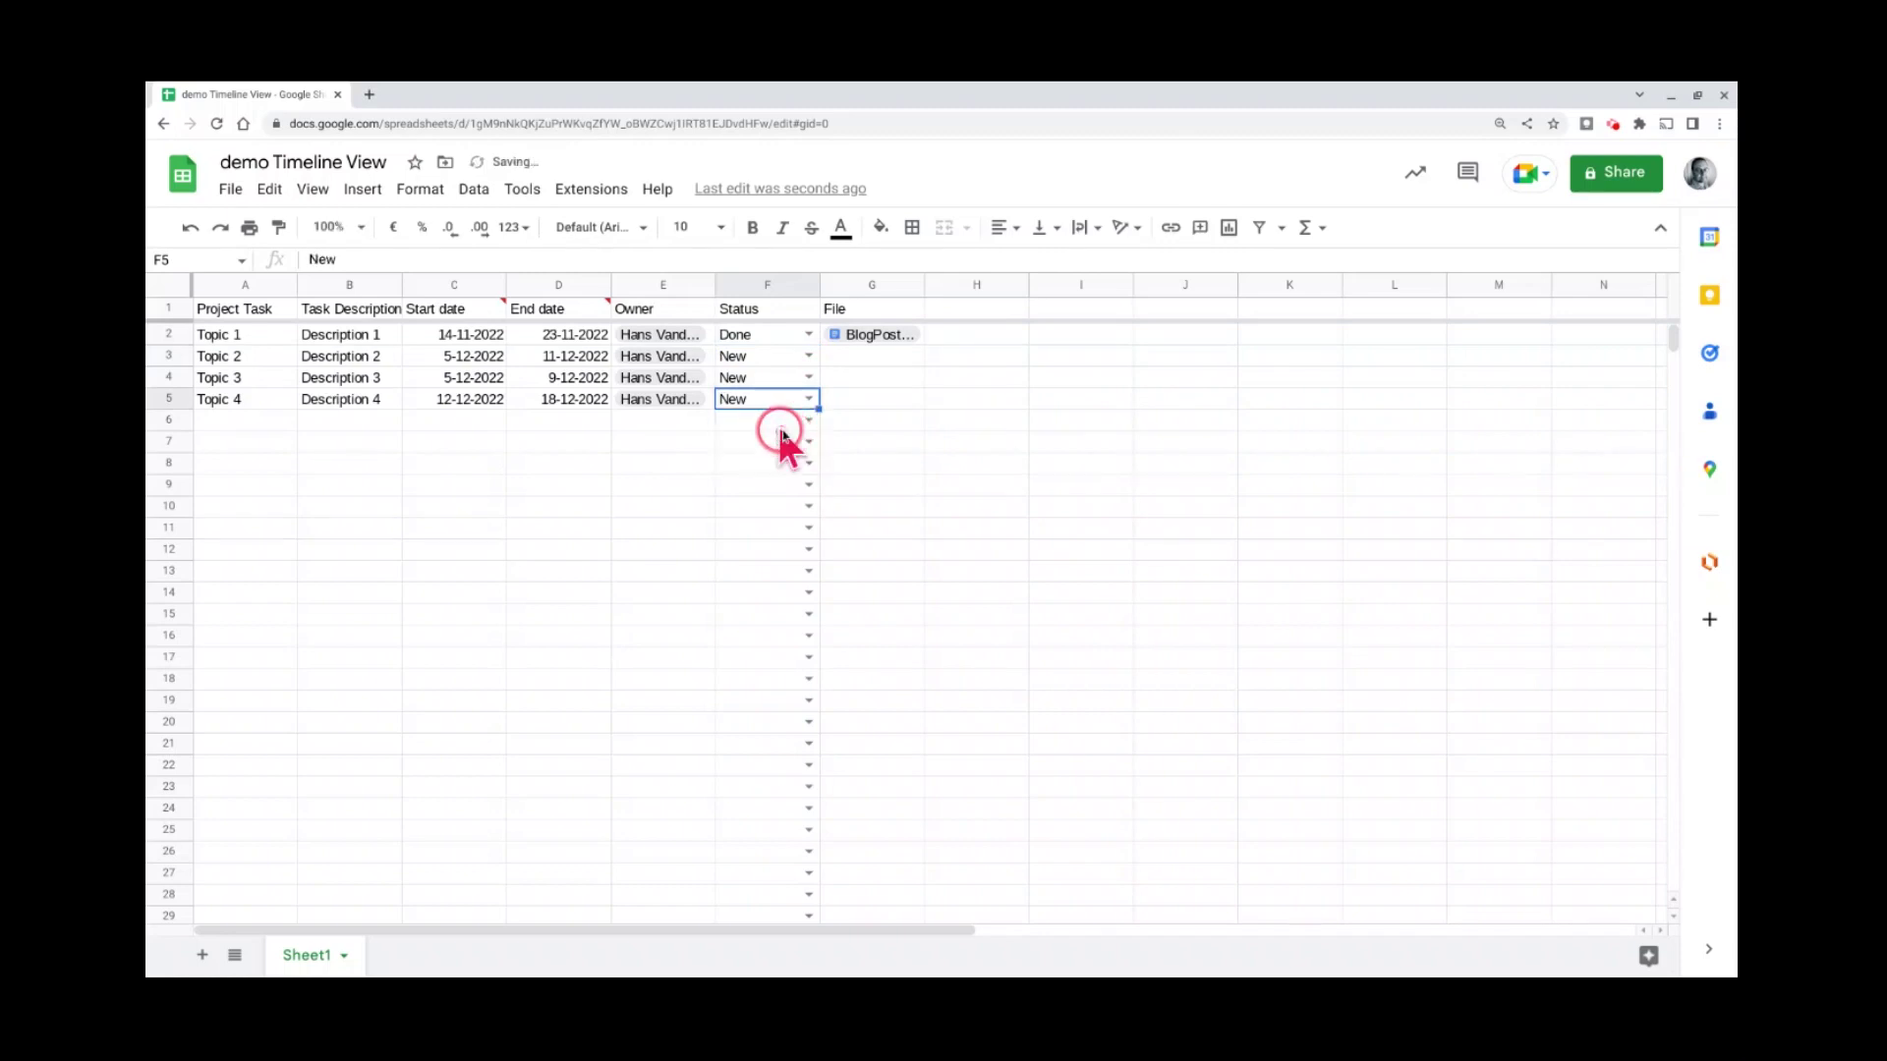
left_click(859, 401)
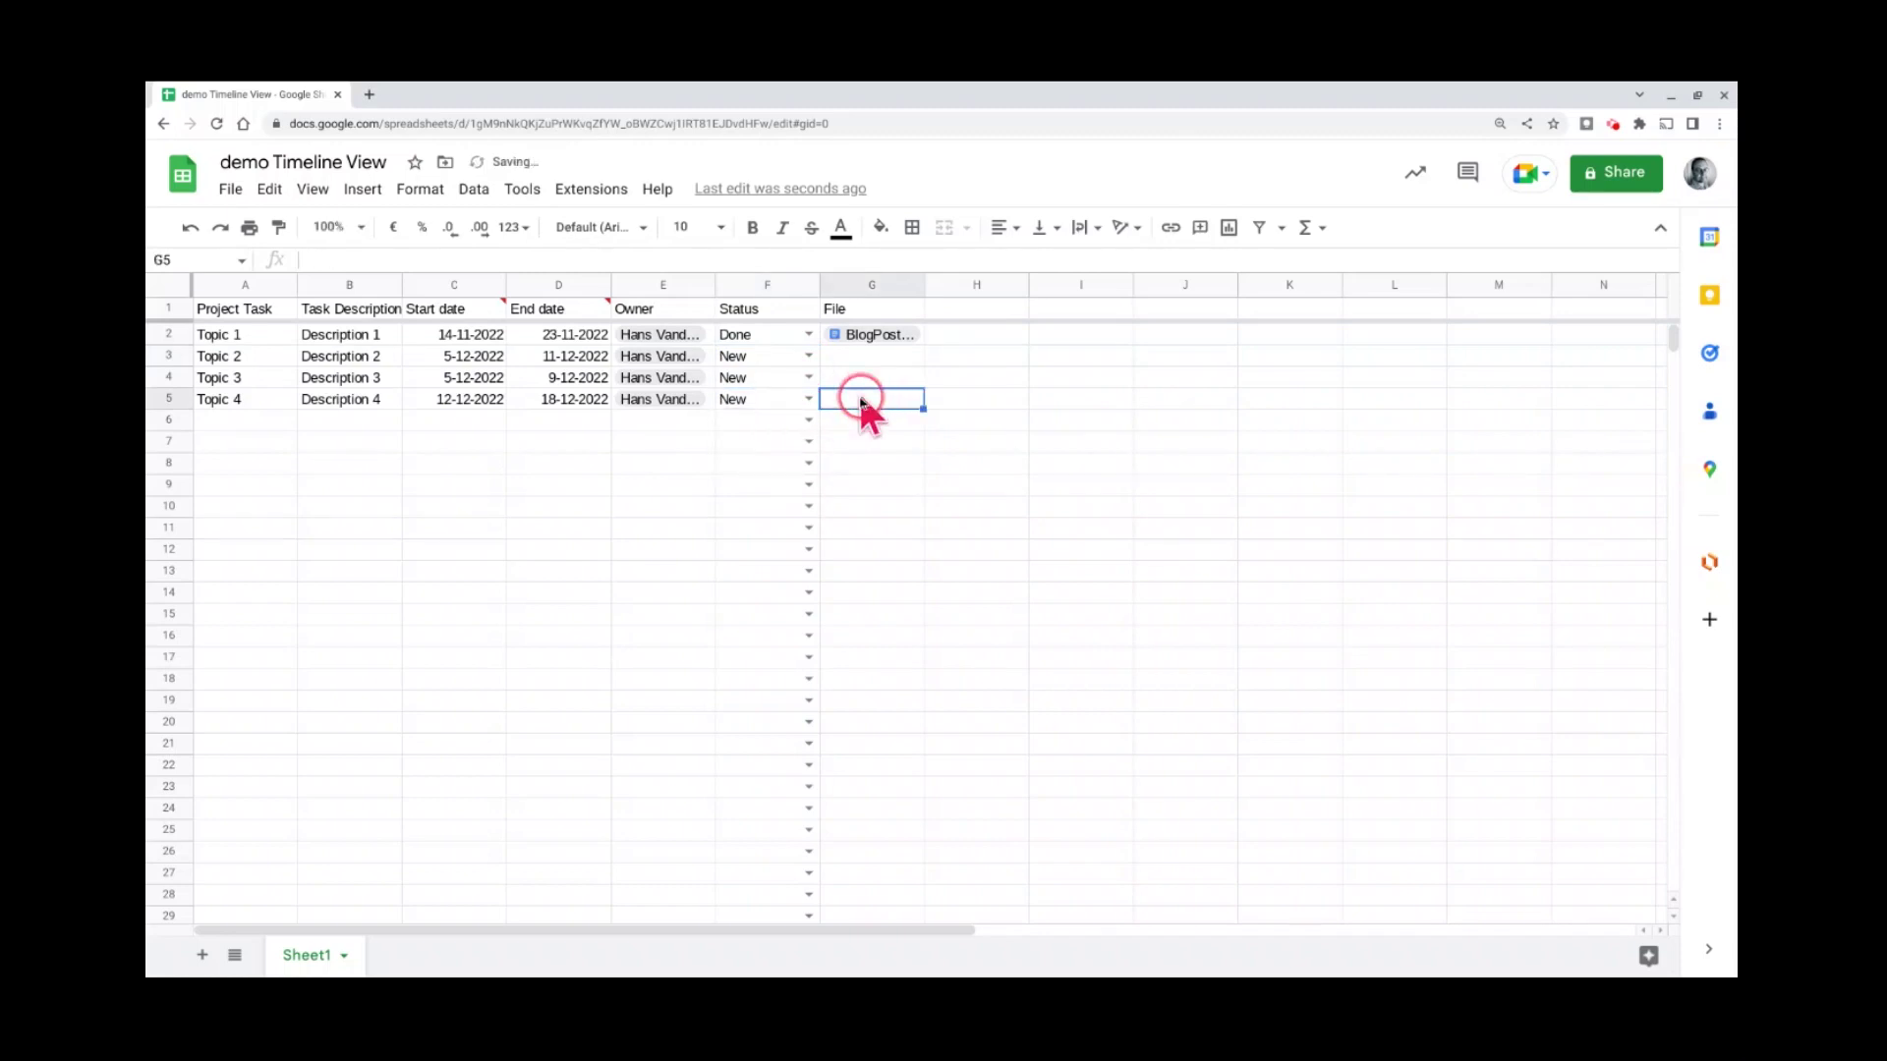
- Insert a timeline from range Sheet1!A1:G5, creating the Tijdlijn 1 sheet
left_click(266, 311)
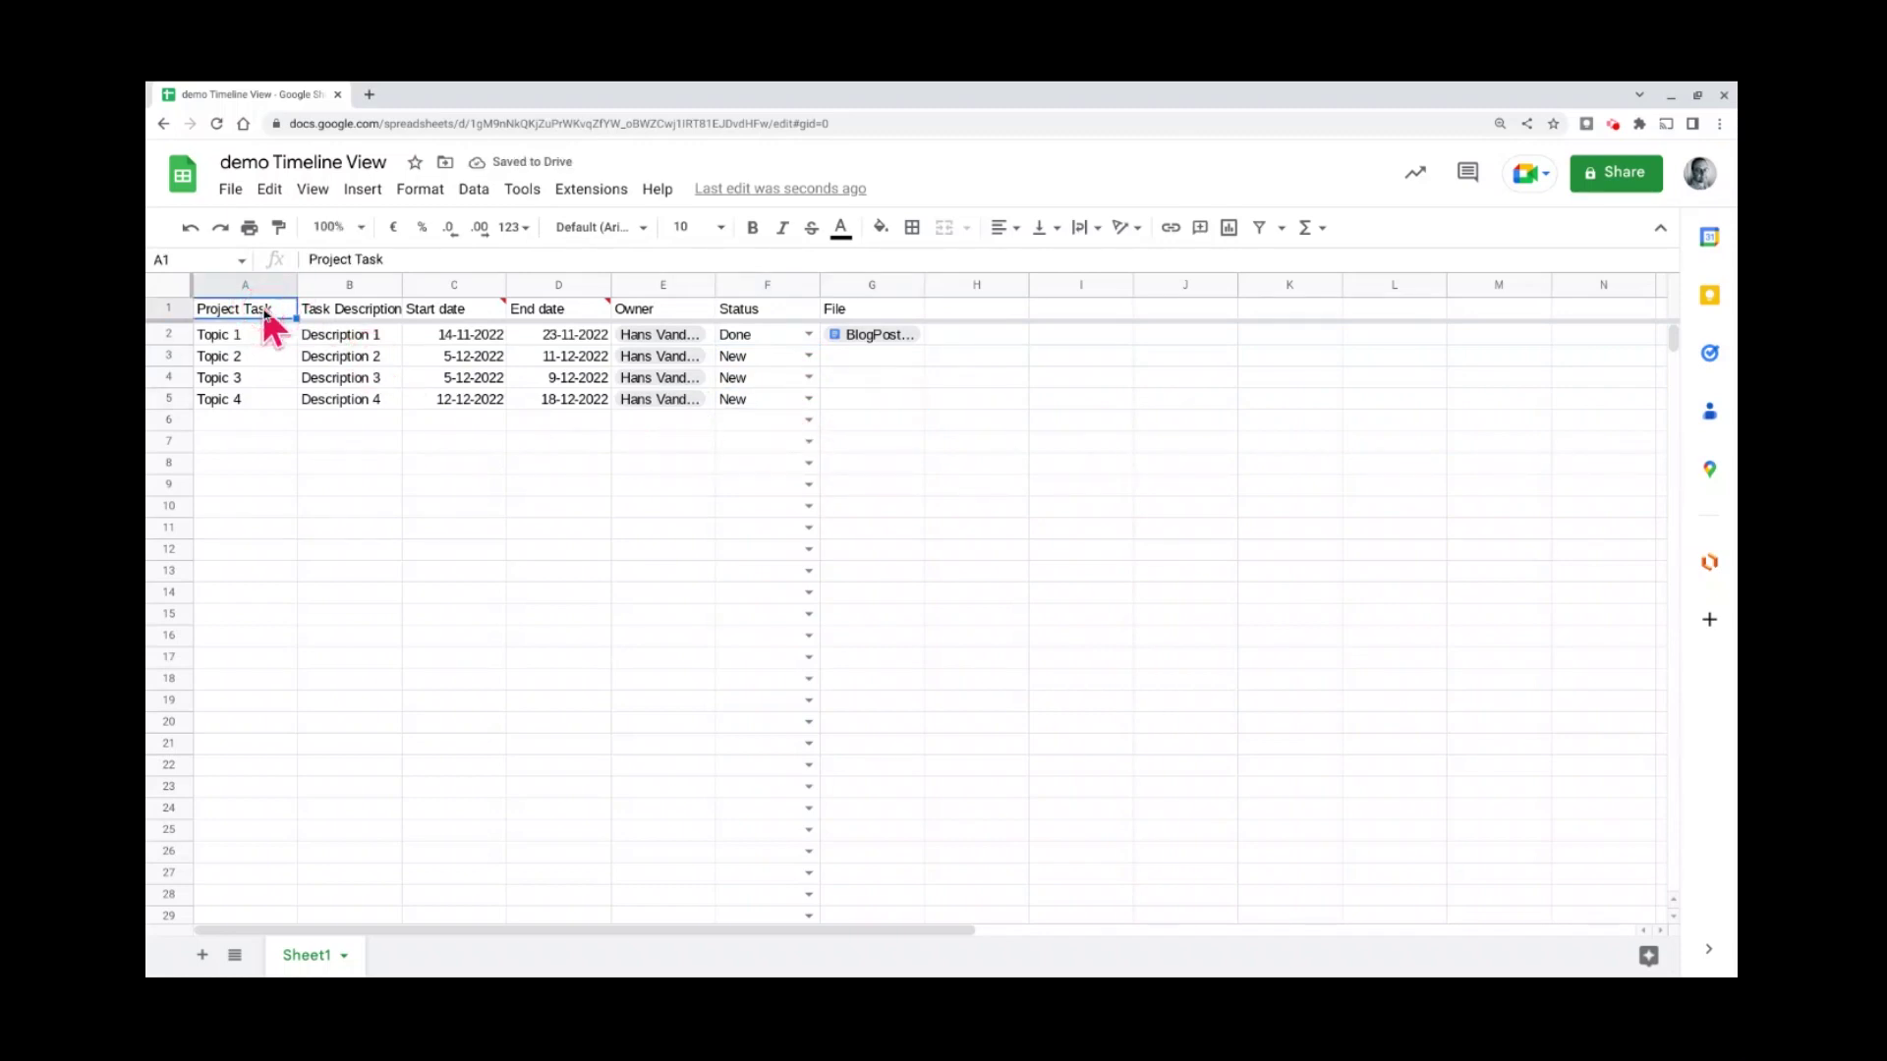
left_click(356, 193)
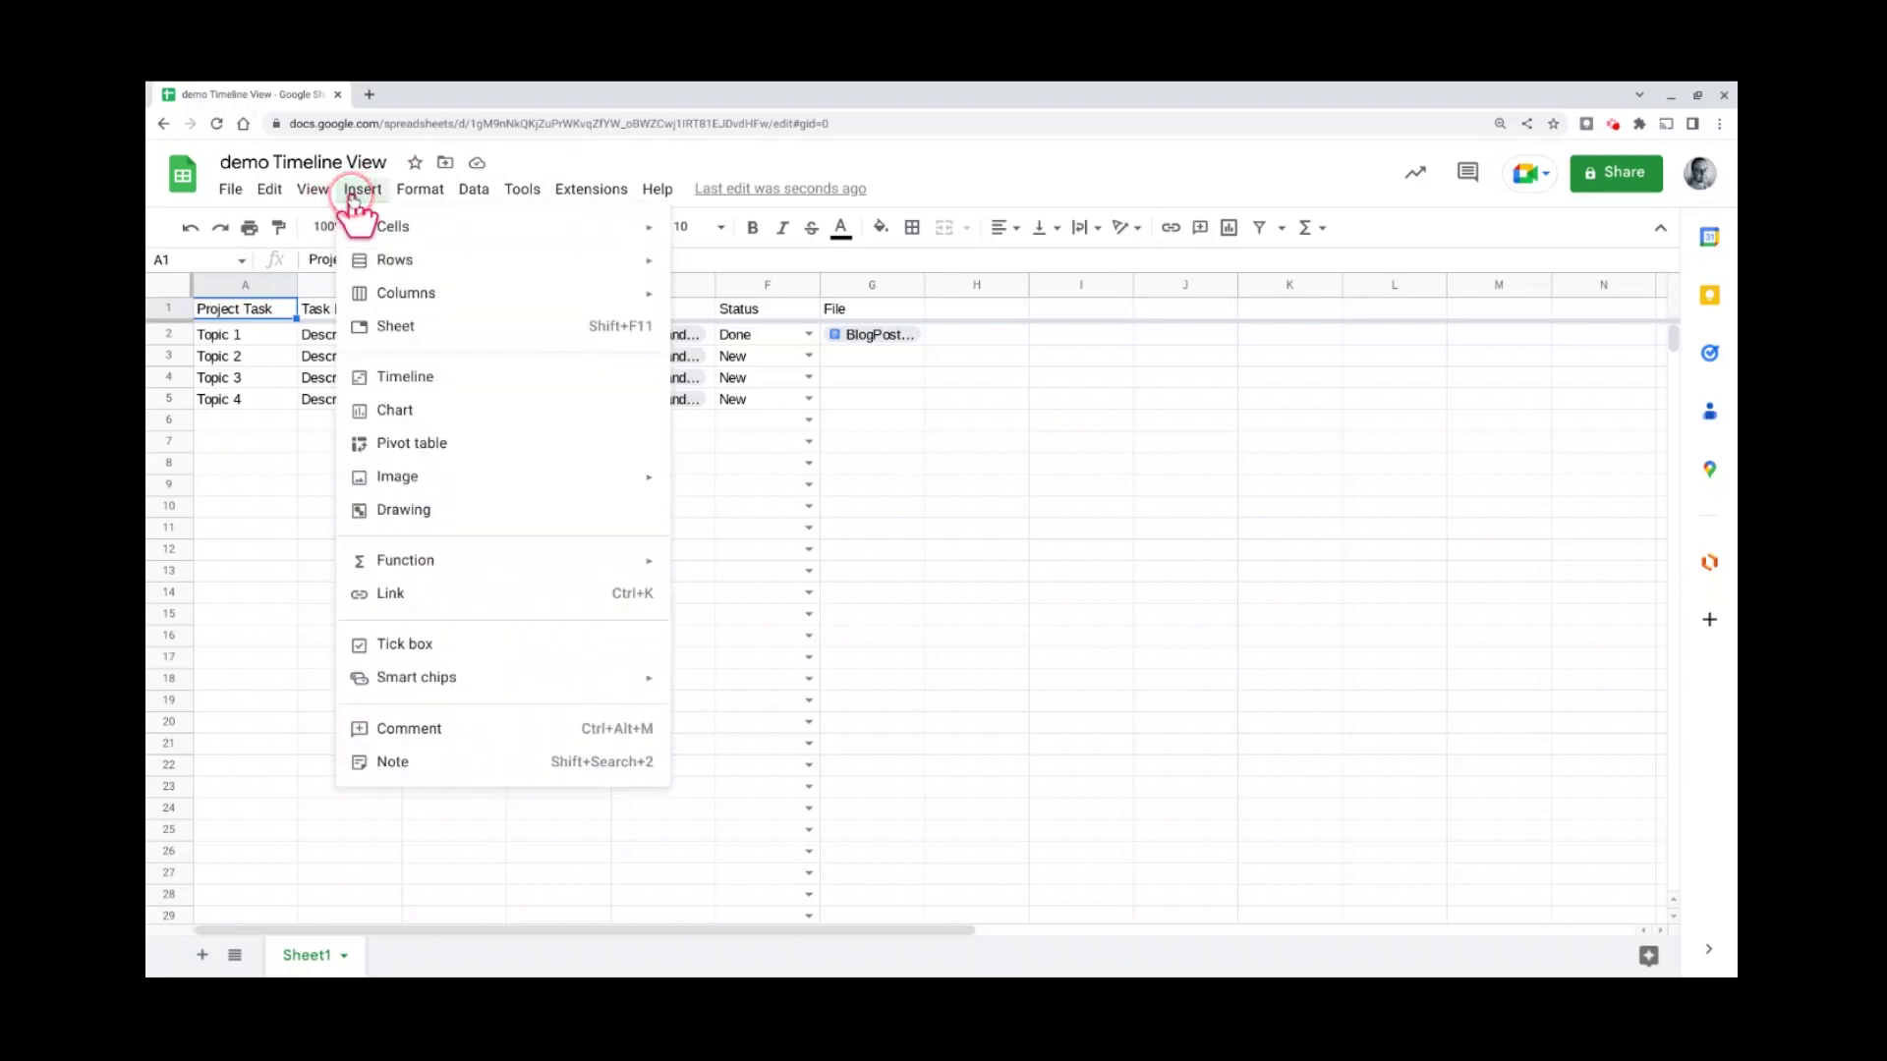
left_click(417, 376)
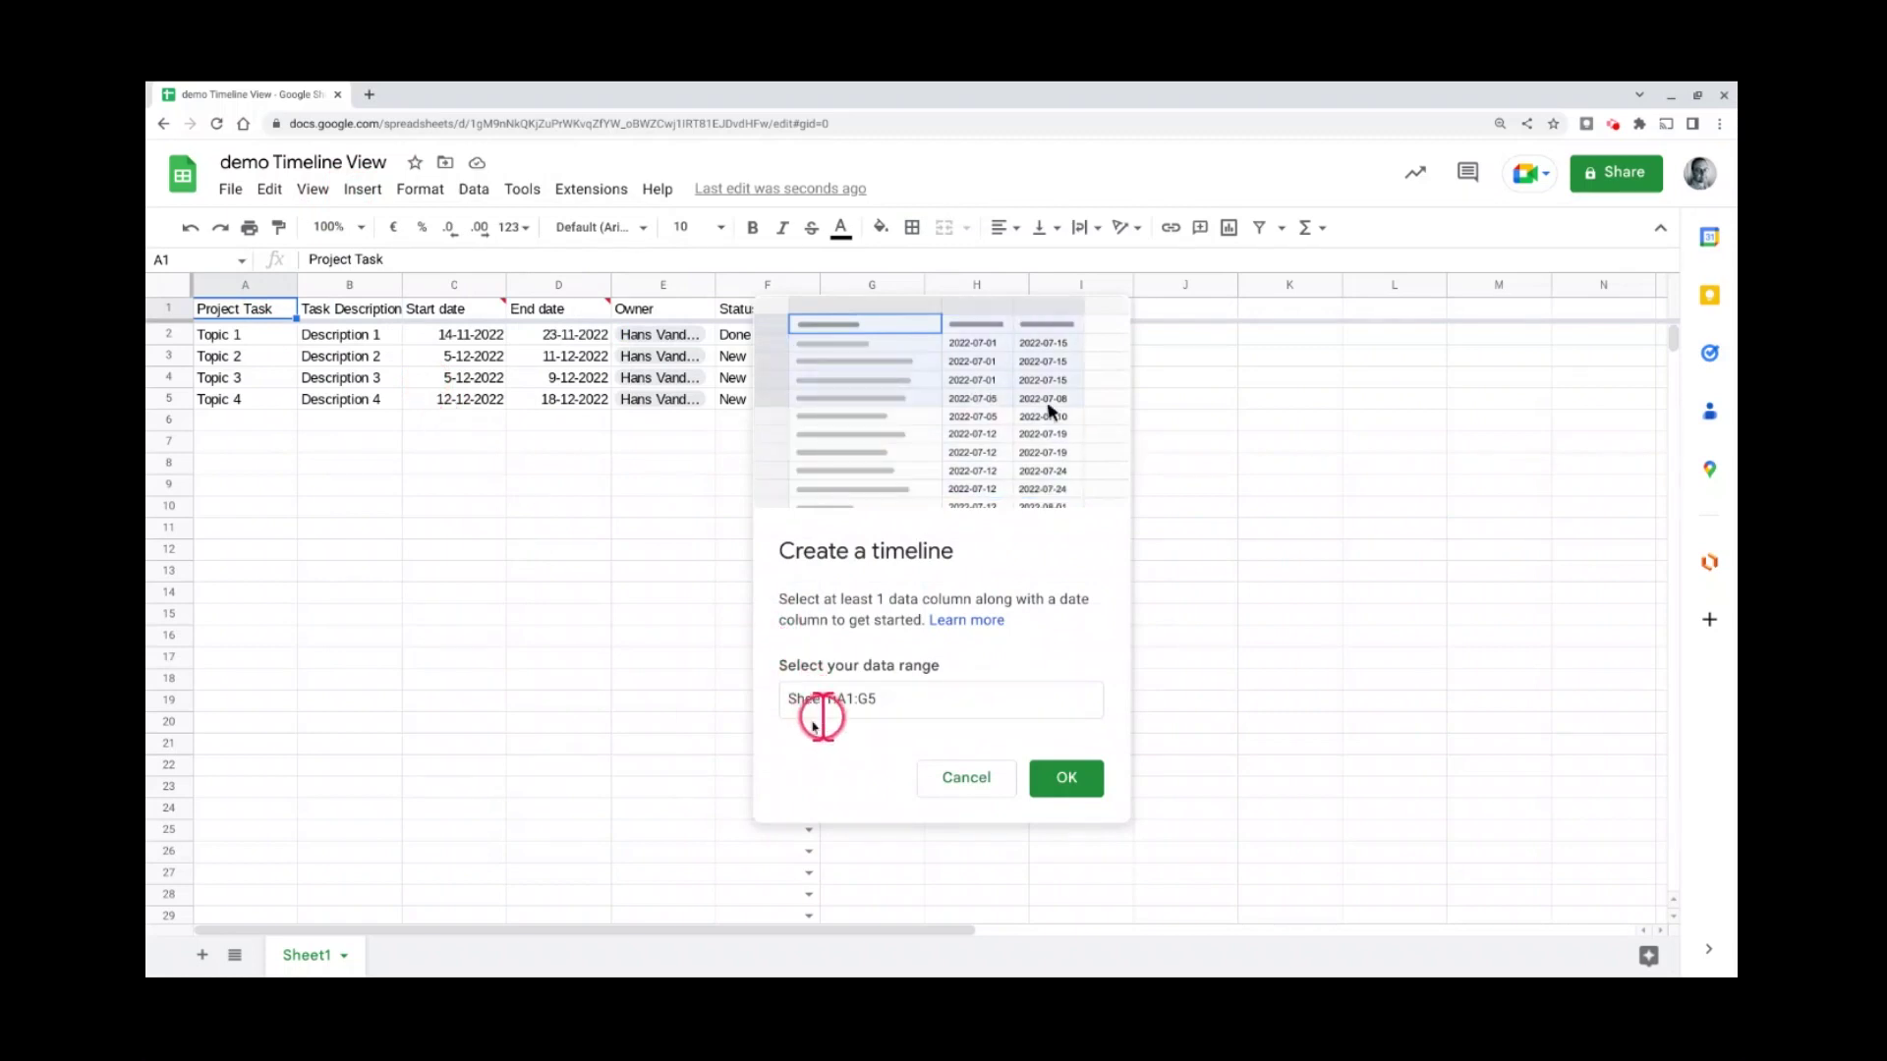
left_click(897, 707)
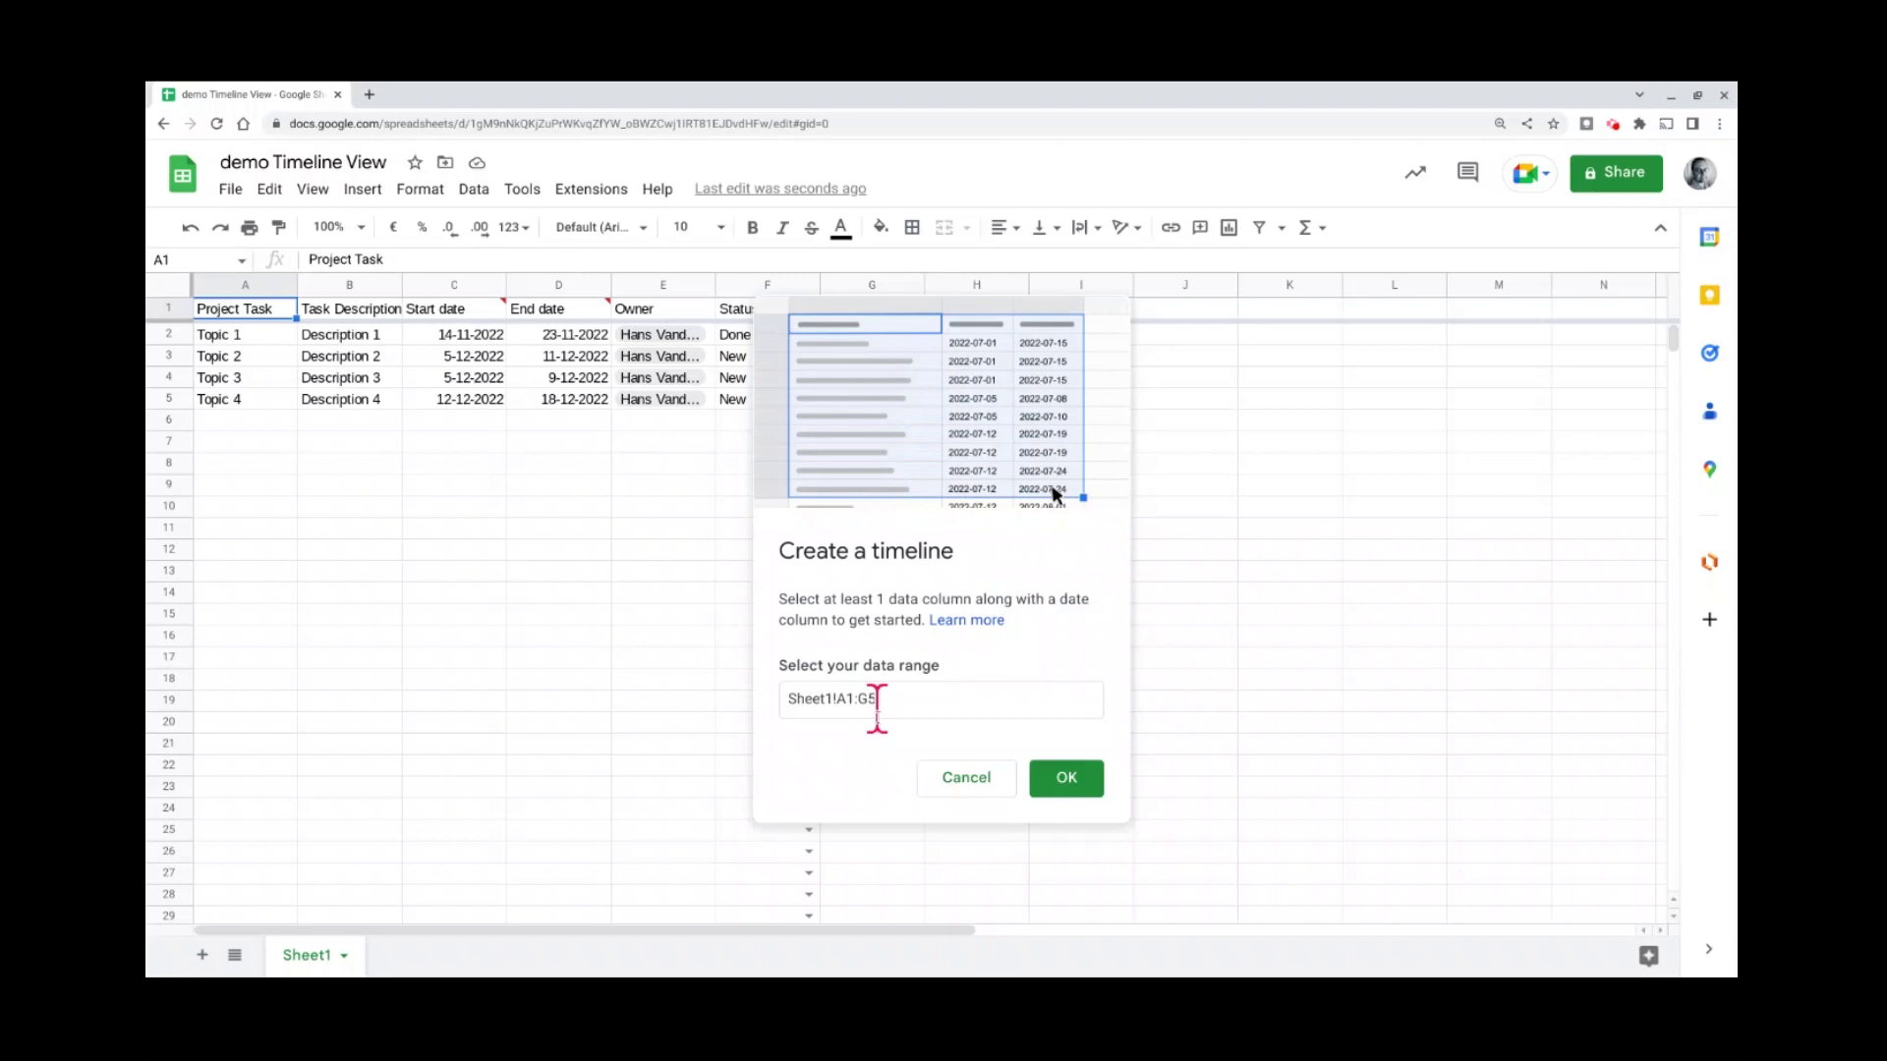
left_click(1069, 776)
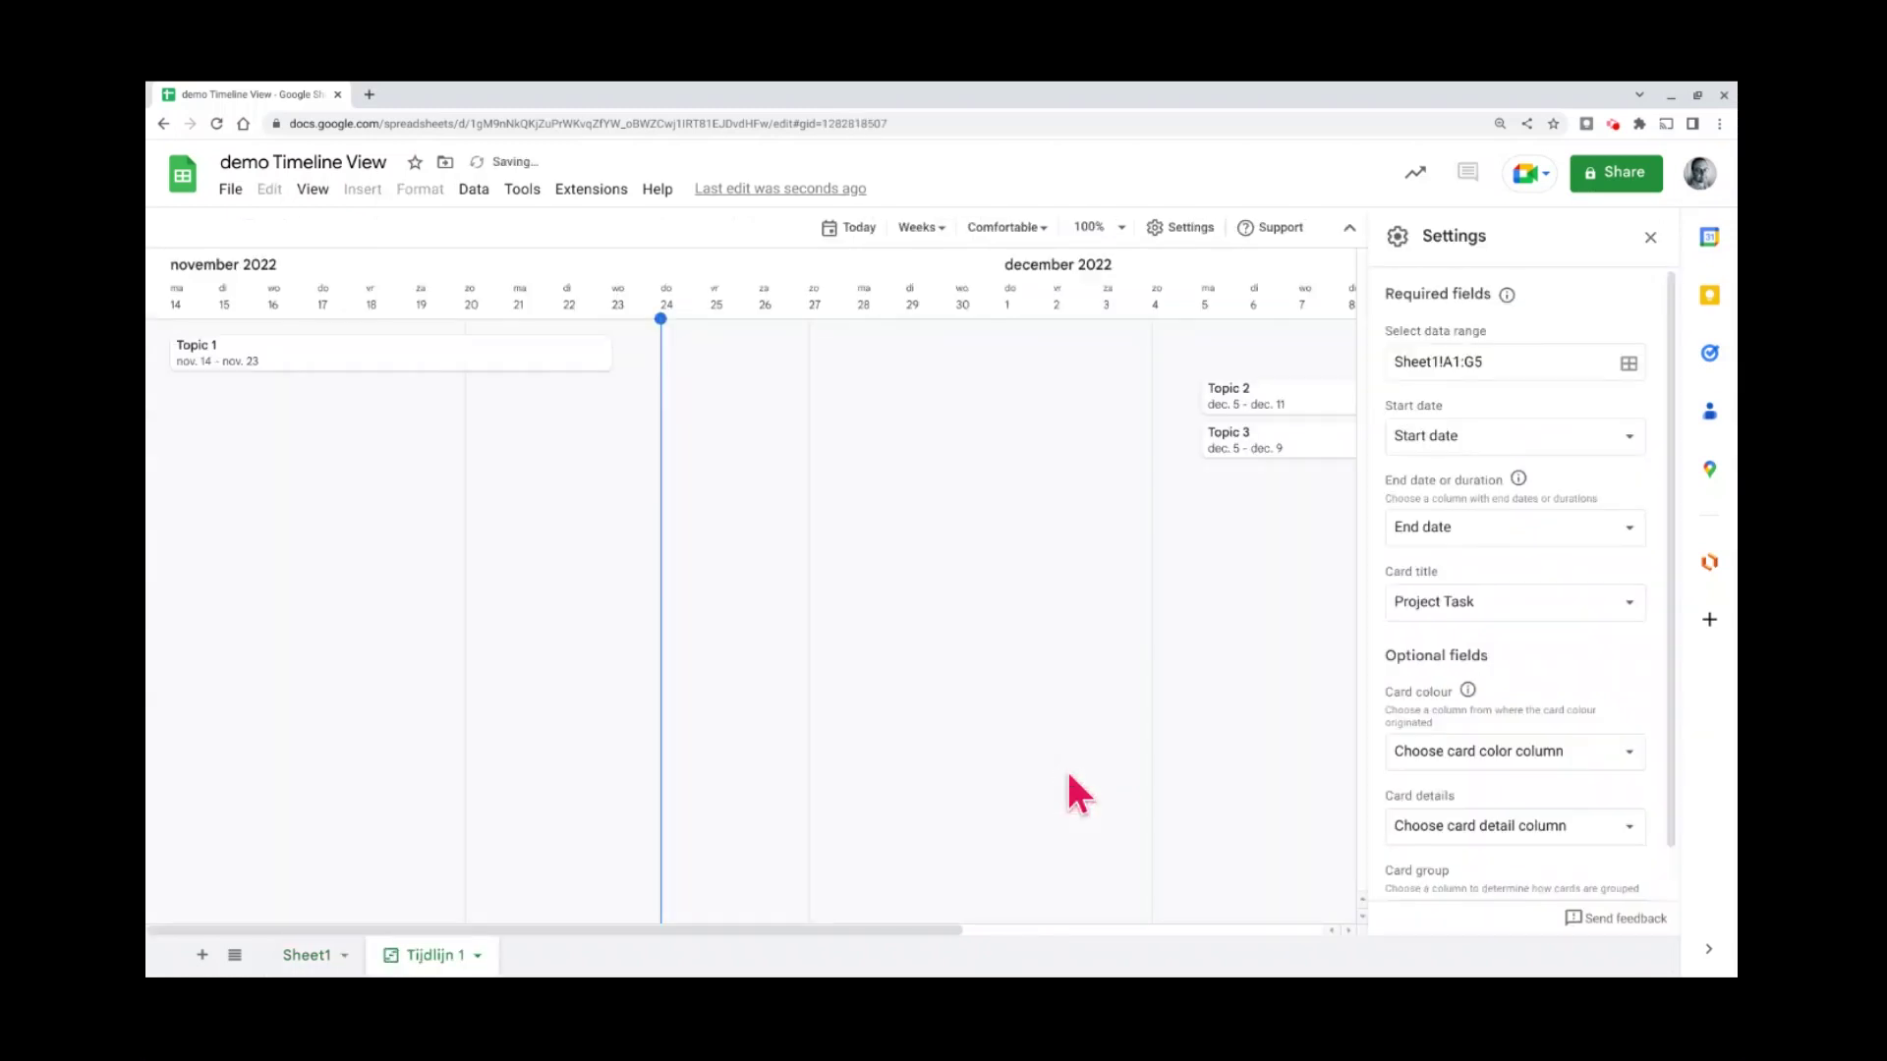
left_click(902, 526)
left_click(481, 506)
left_click(1474, 603)
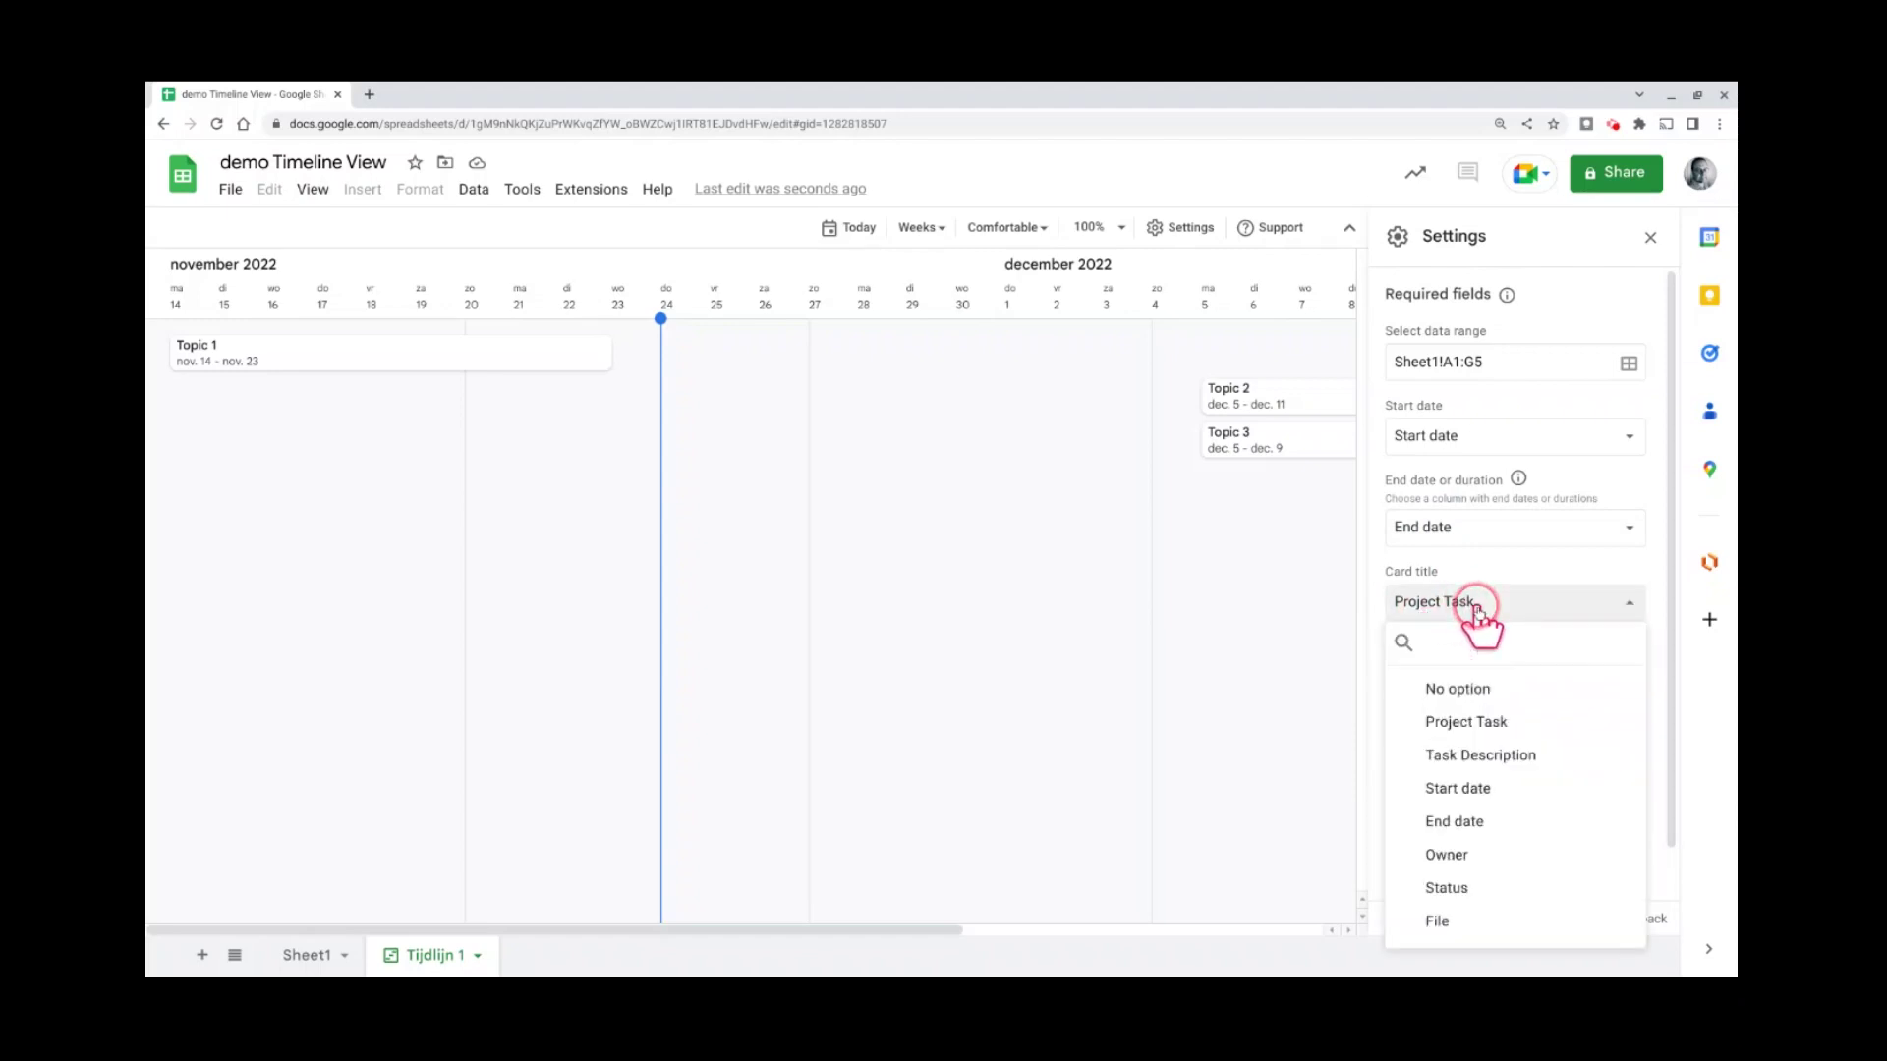
left_click(1503, 558)
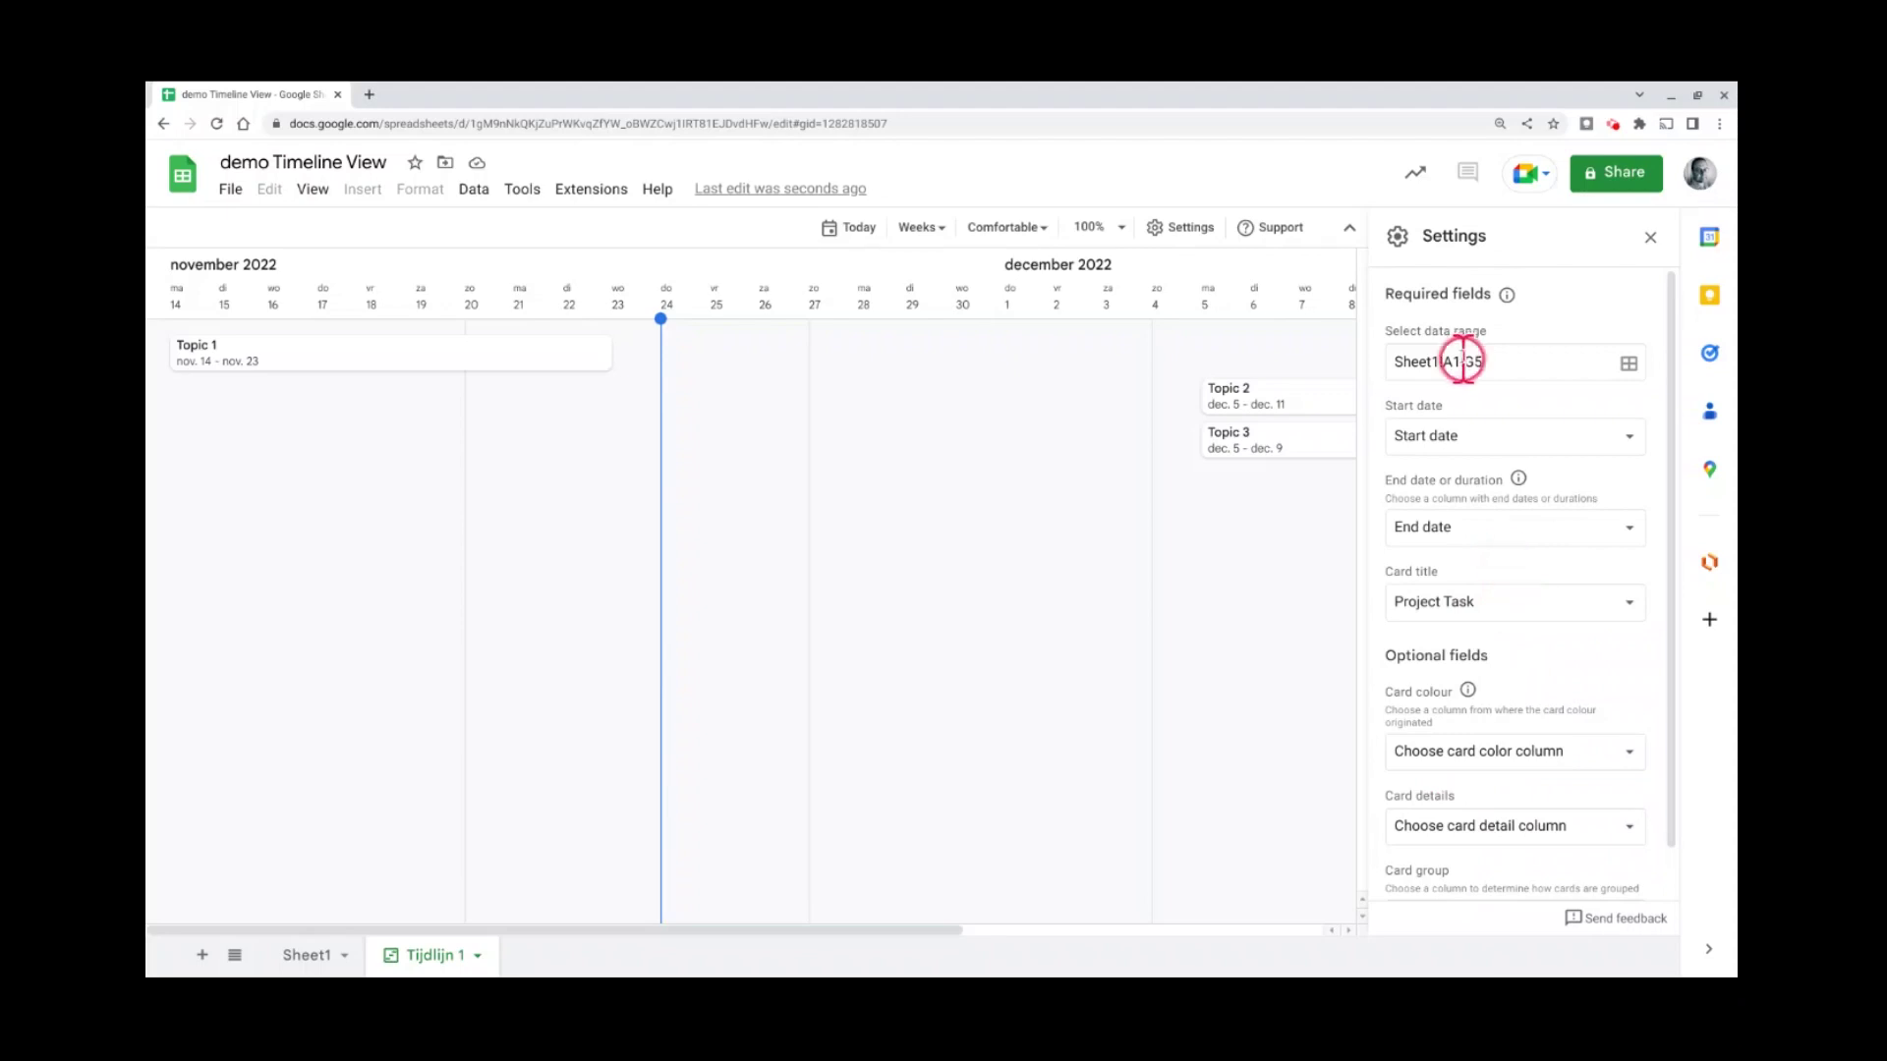
left_click(1459, 435)
left_click(1461, 360)
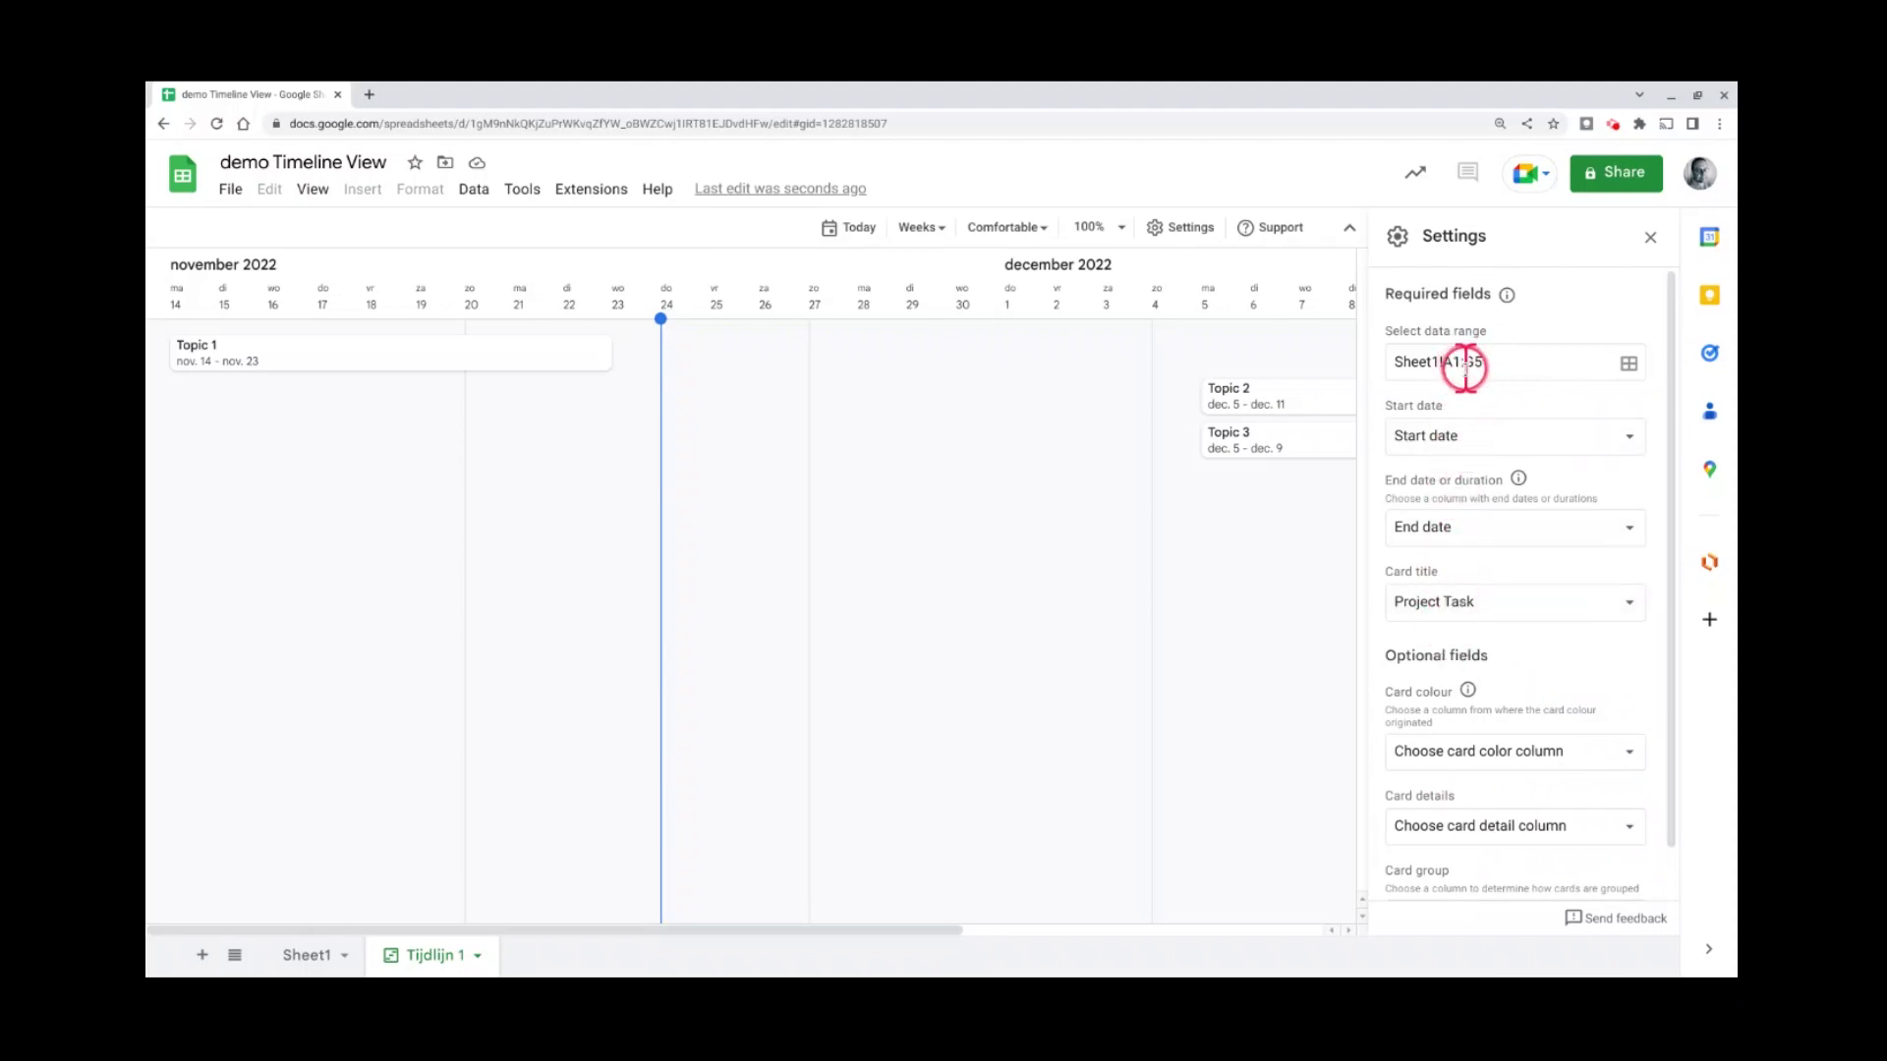
left_click(1502, 370)
- In the timeline settings, set Card colour to Status and Card details to Task Description
scroll(1474, 604, "down", 1)
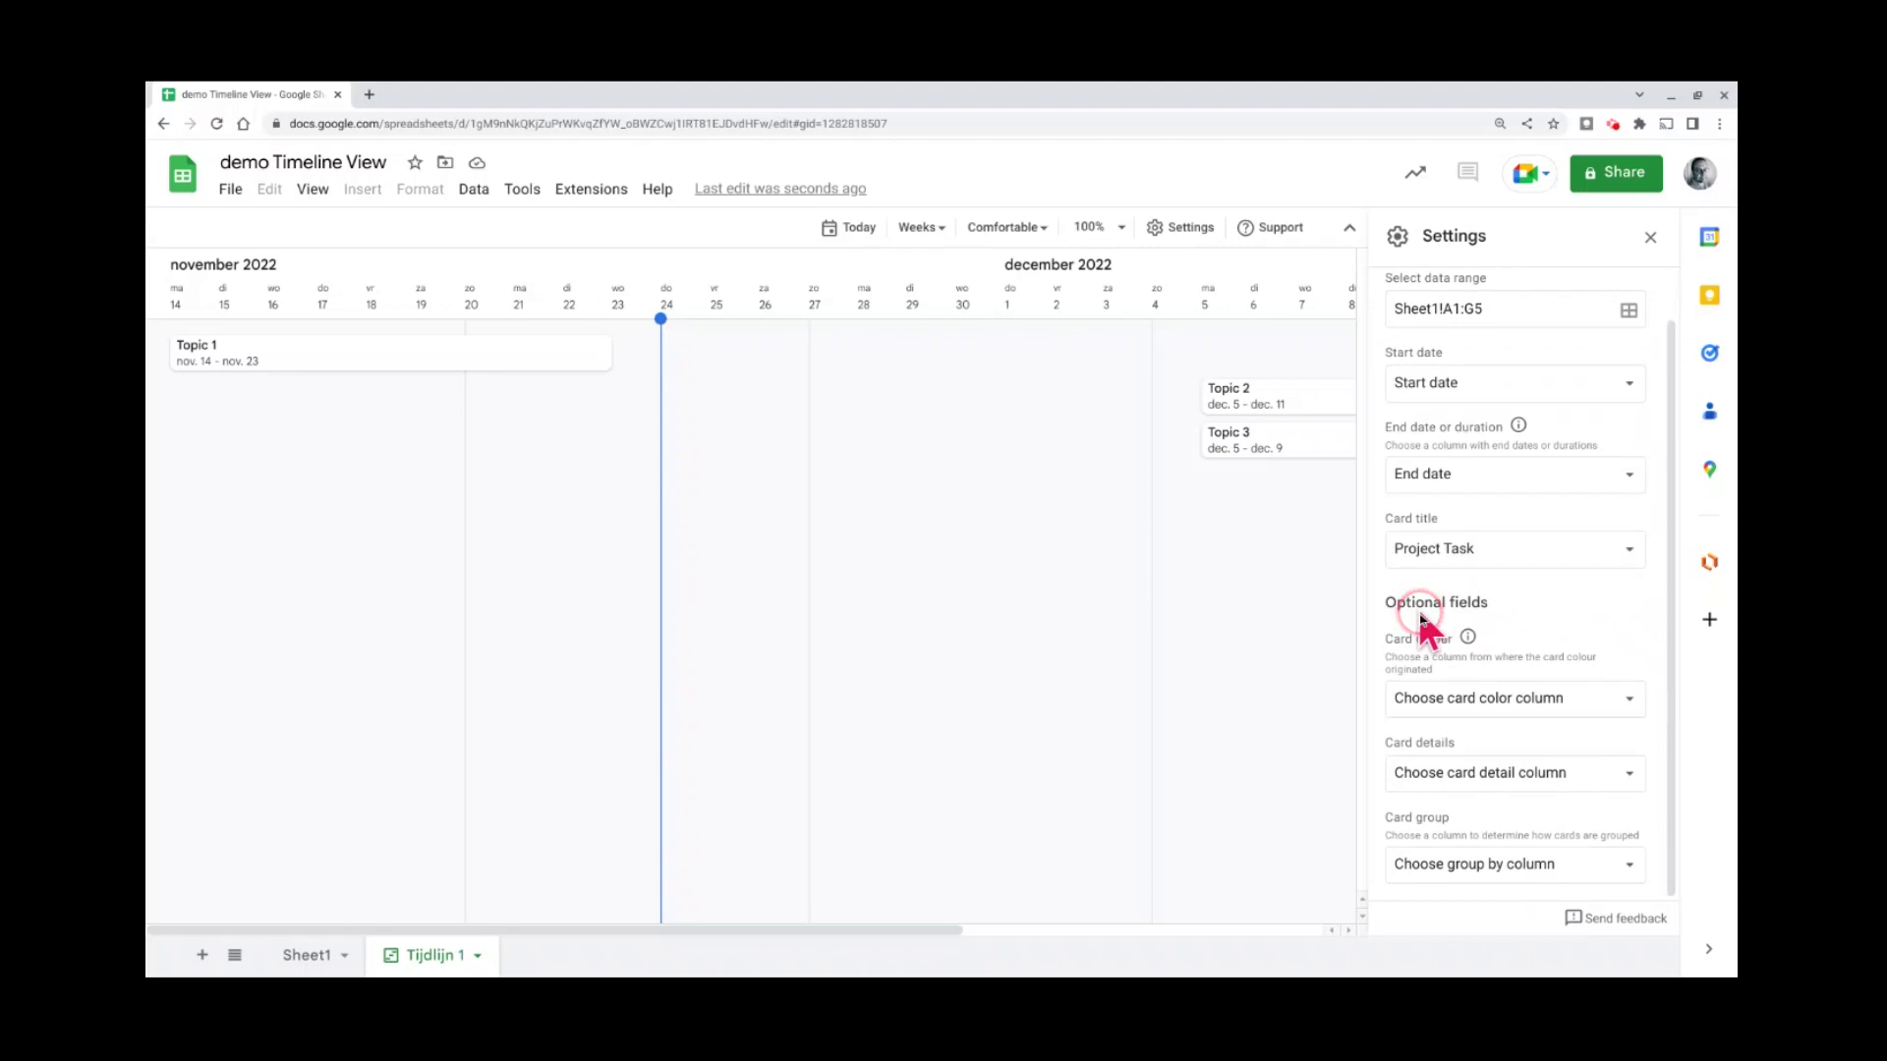
left_click(1543, 702)
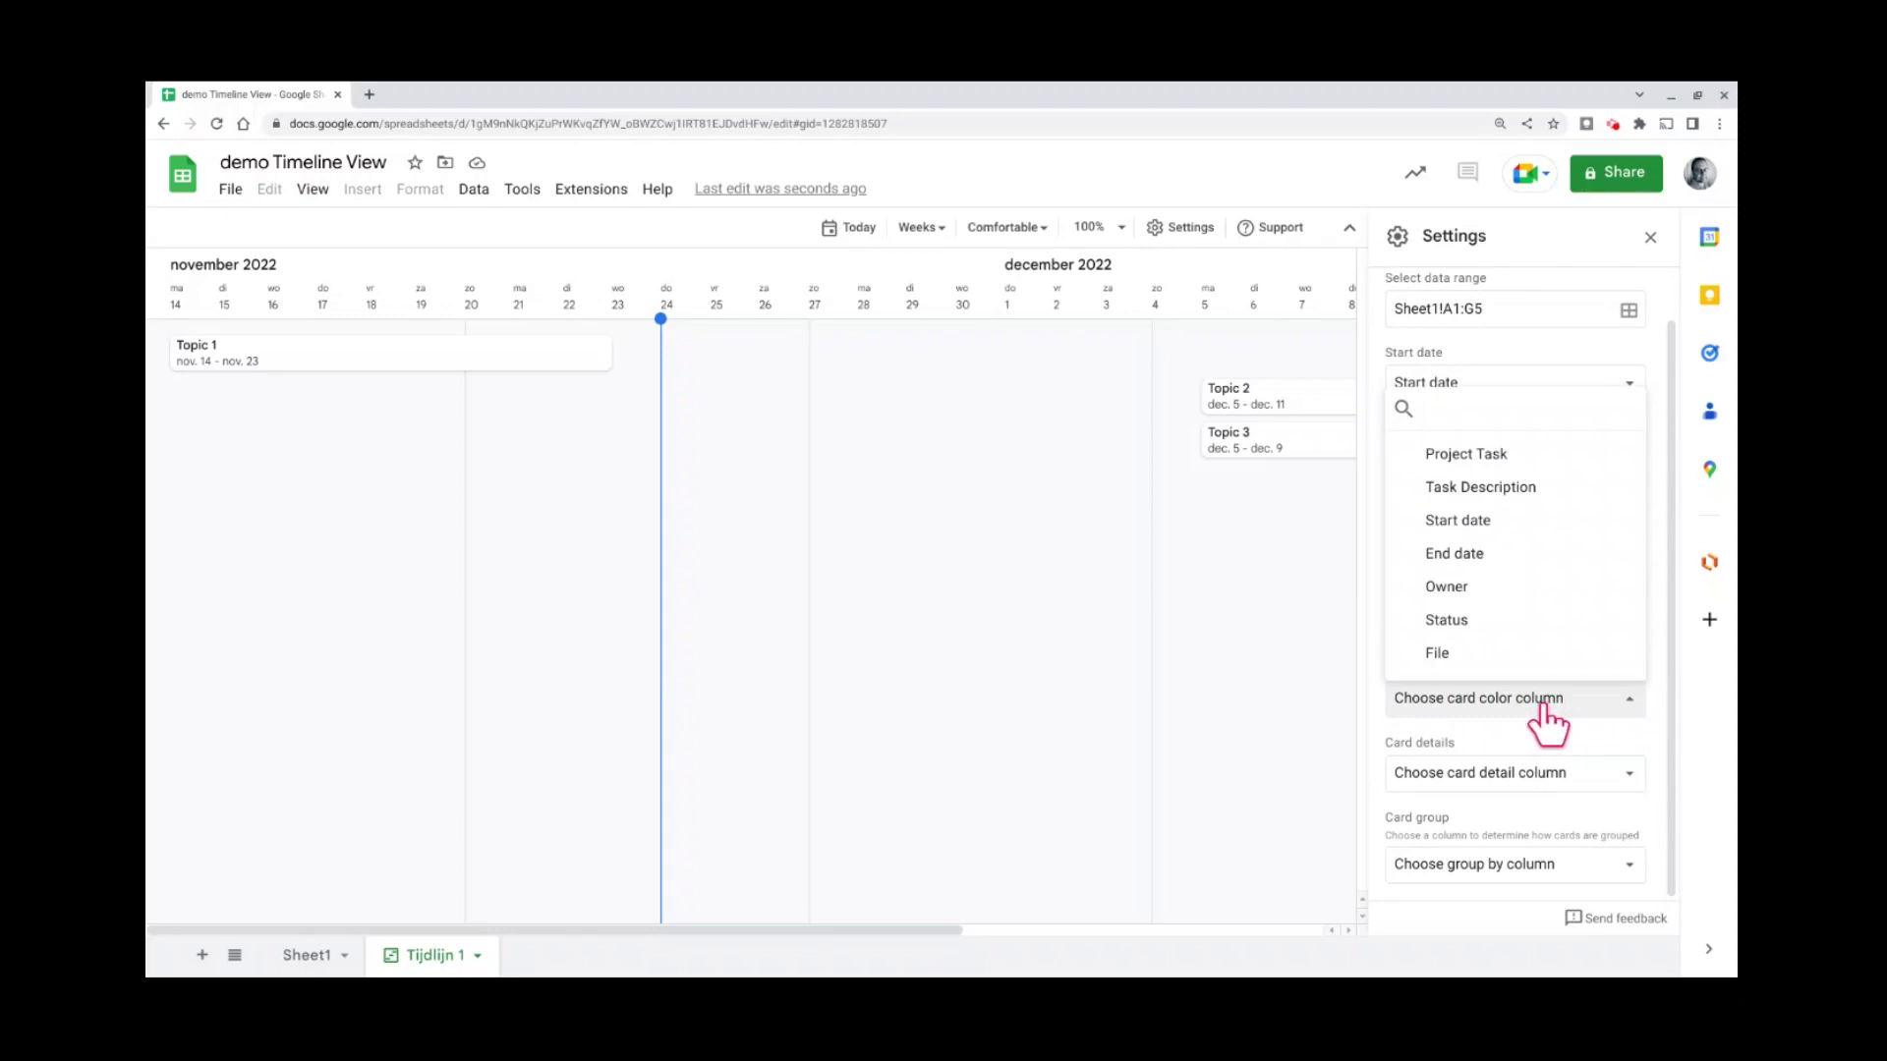
left_click(1492, 625)
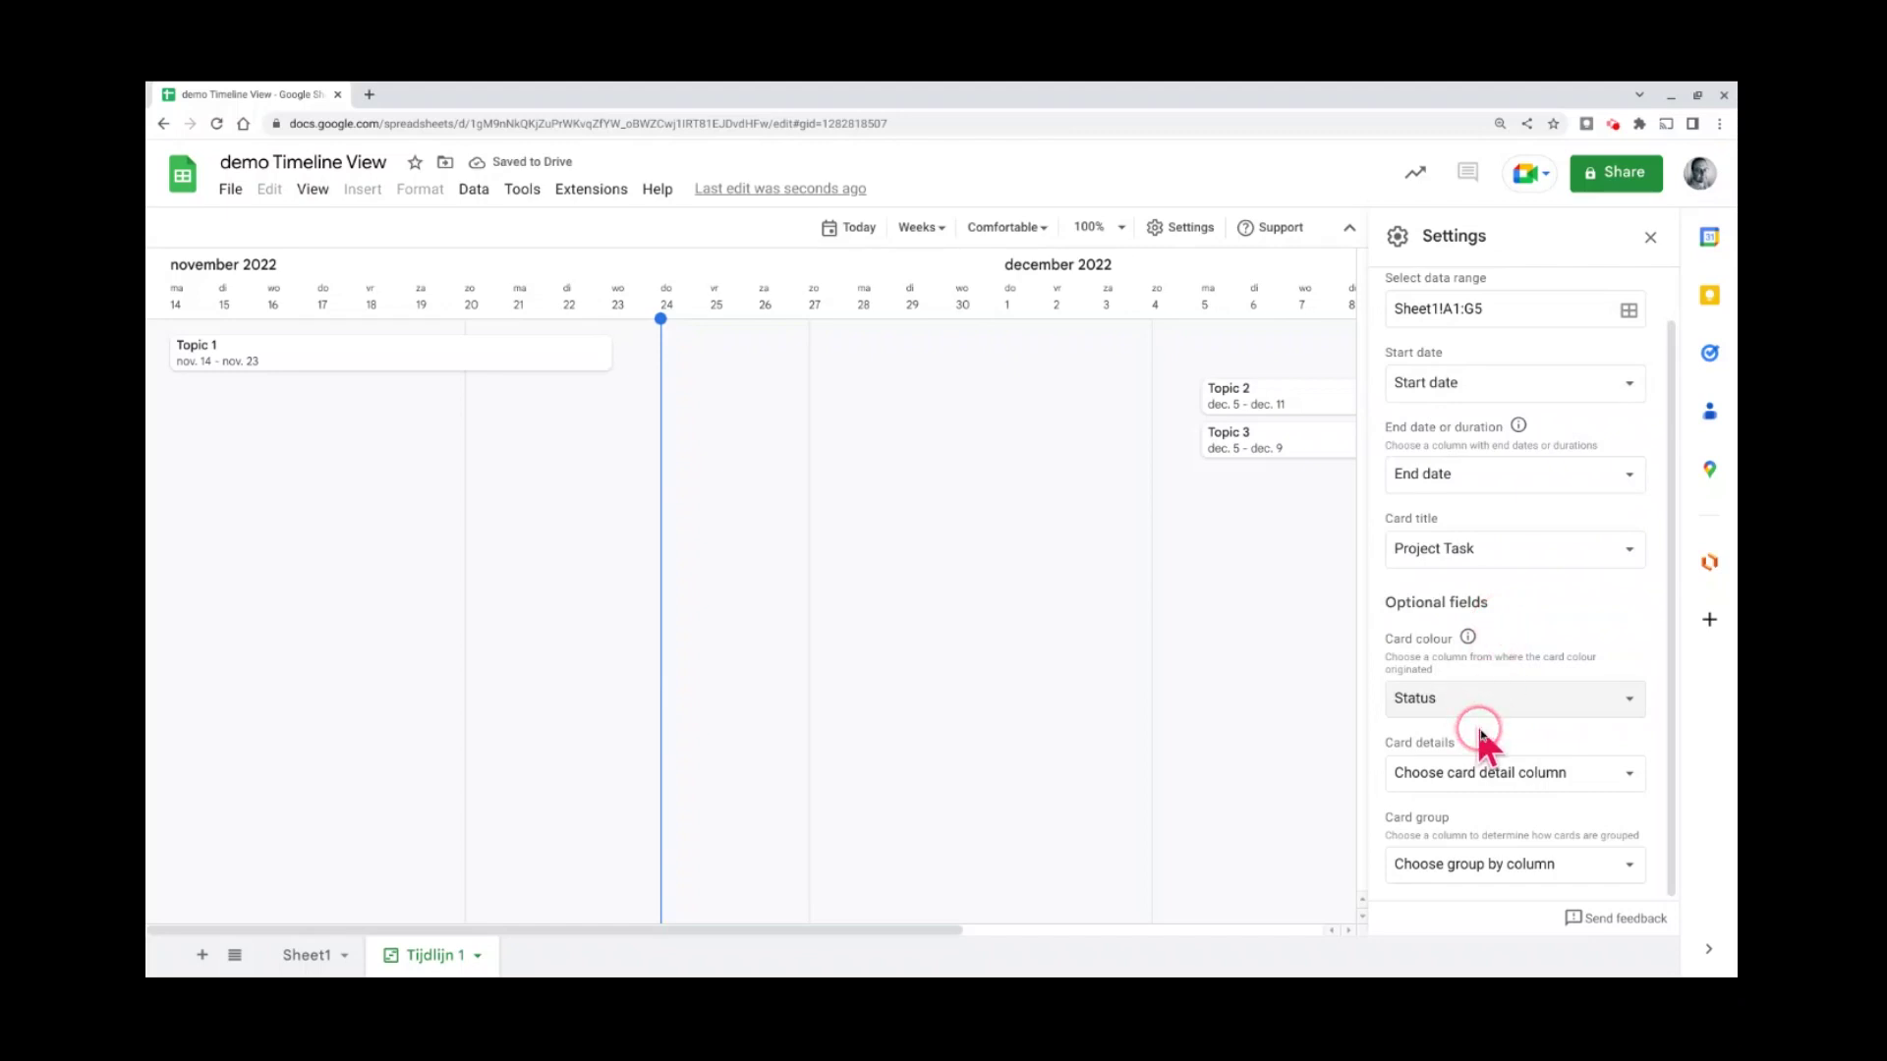
left_click(1490, 773)
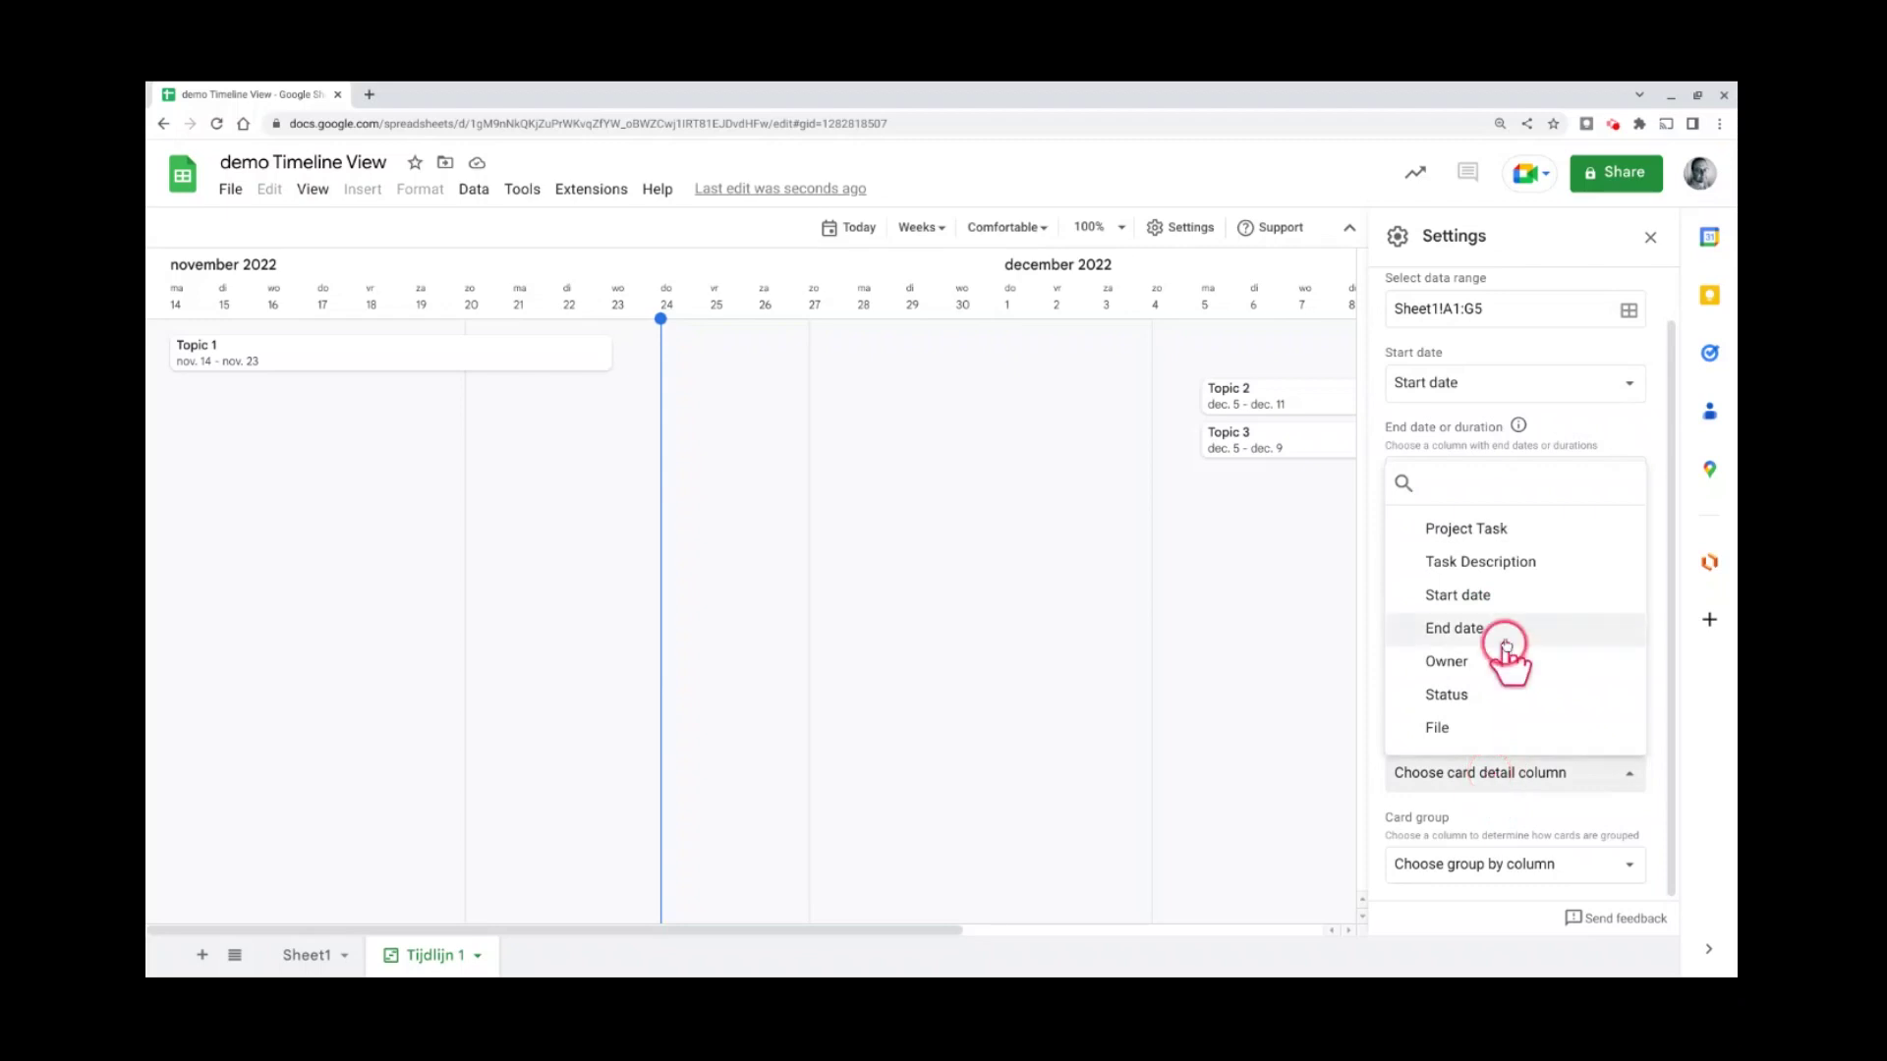
left_click(1494, 570)
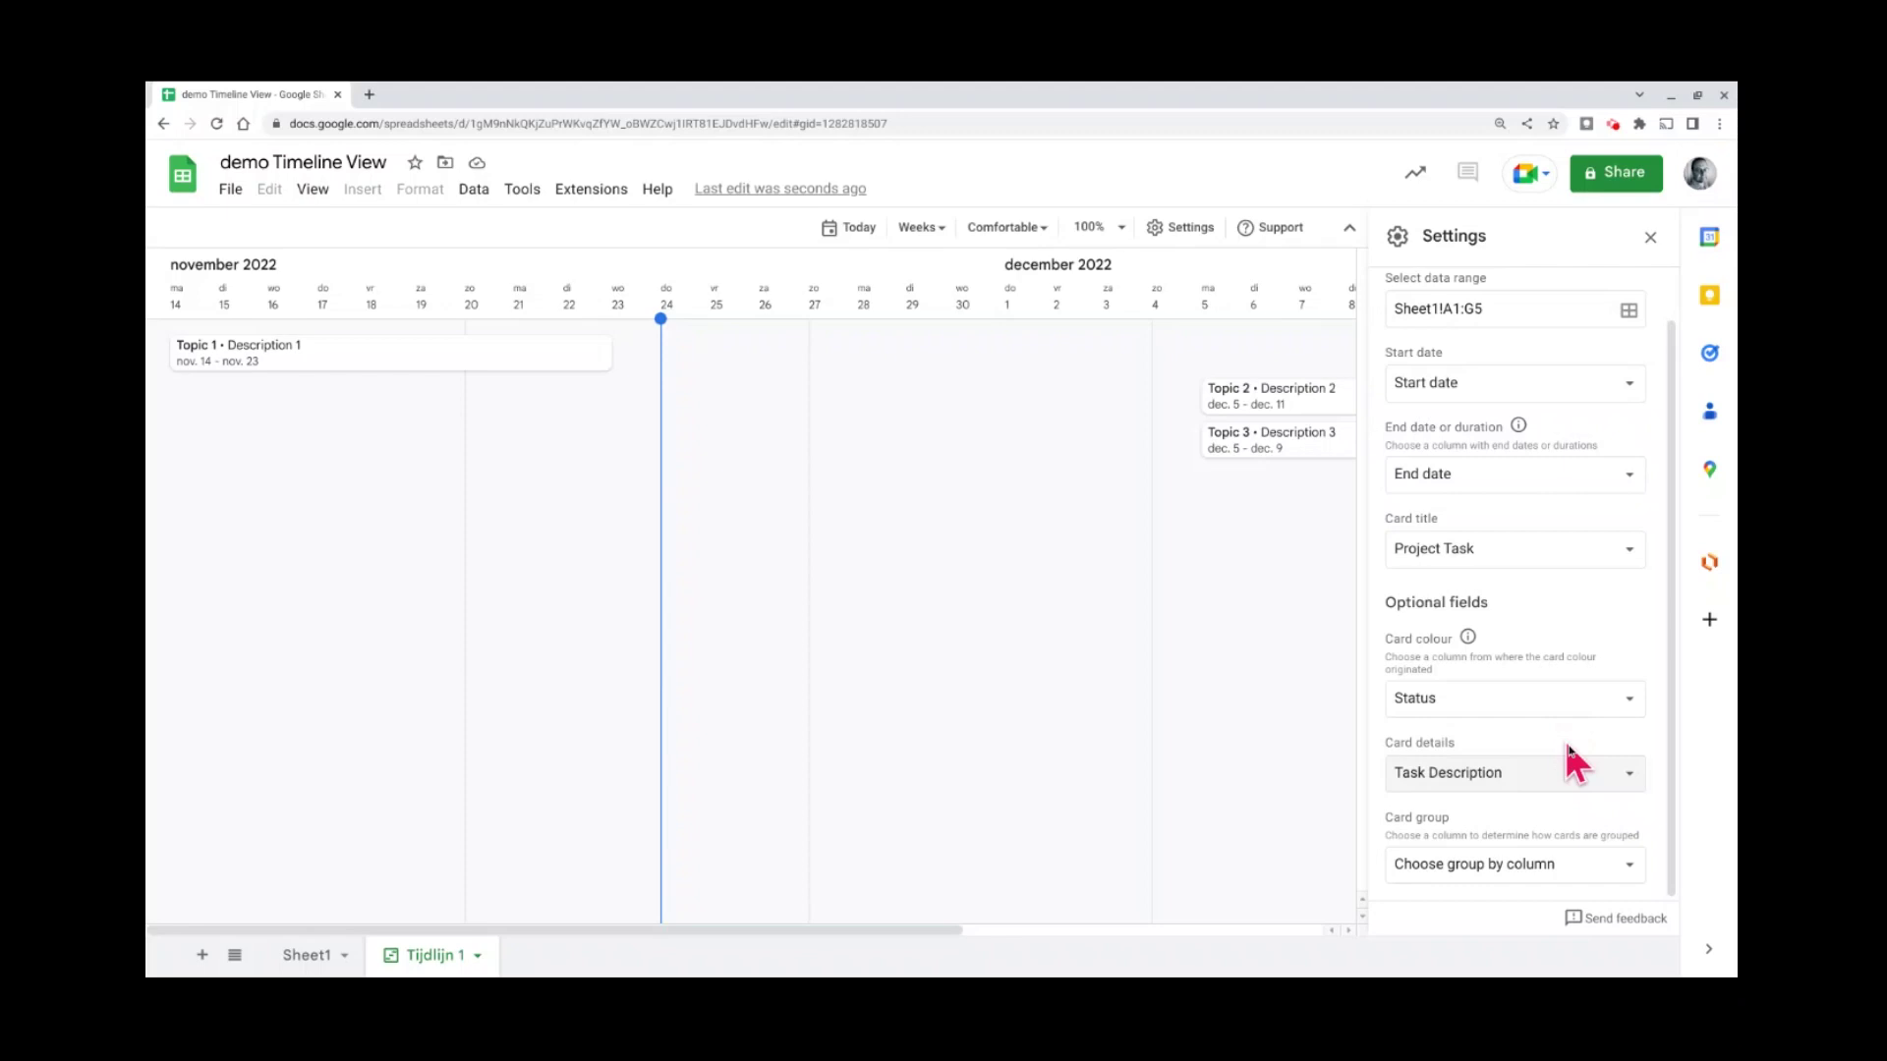
- Set Card group to Status so cards split into Done and New rows
left_click(1624, 867)
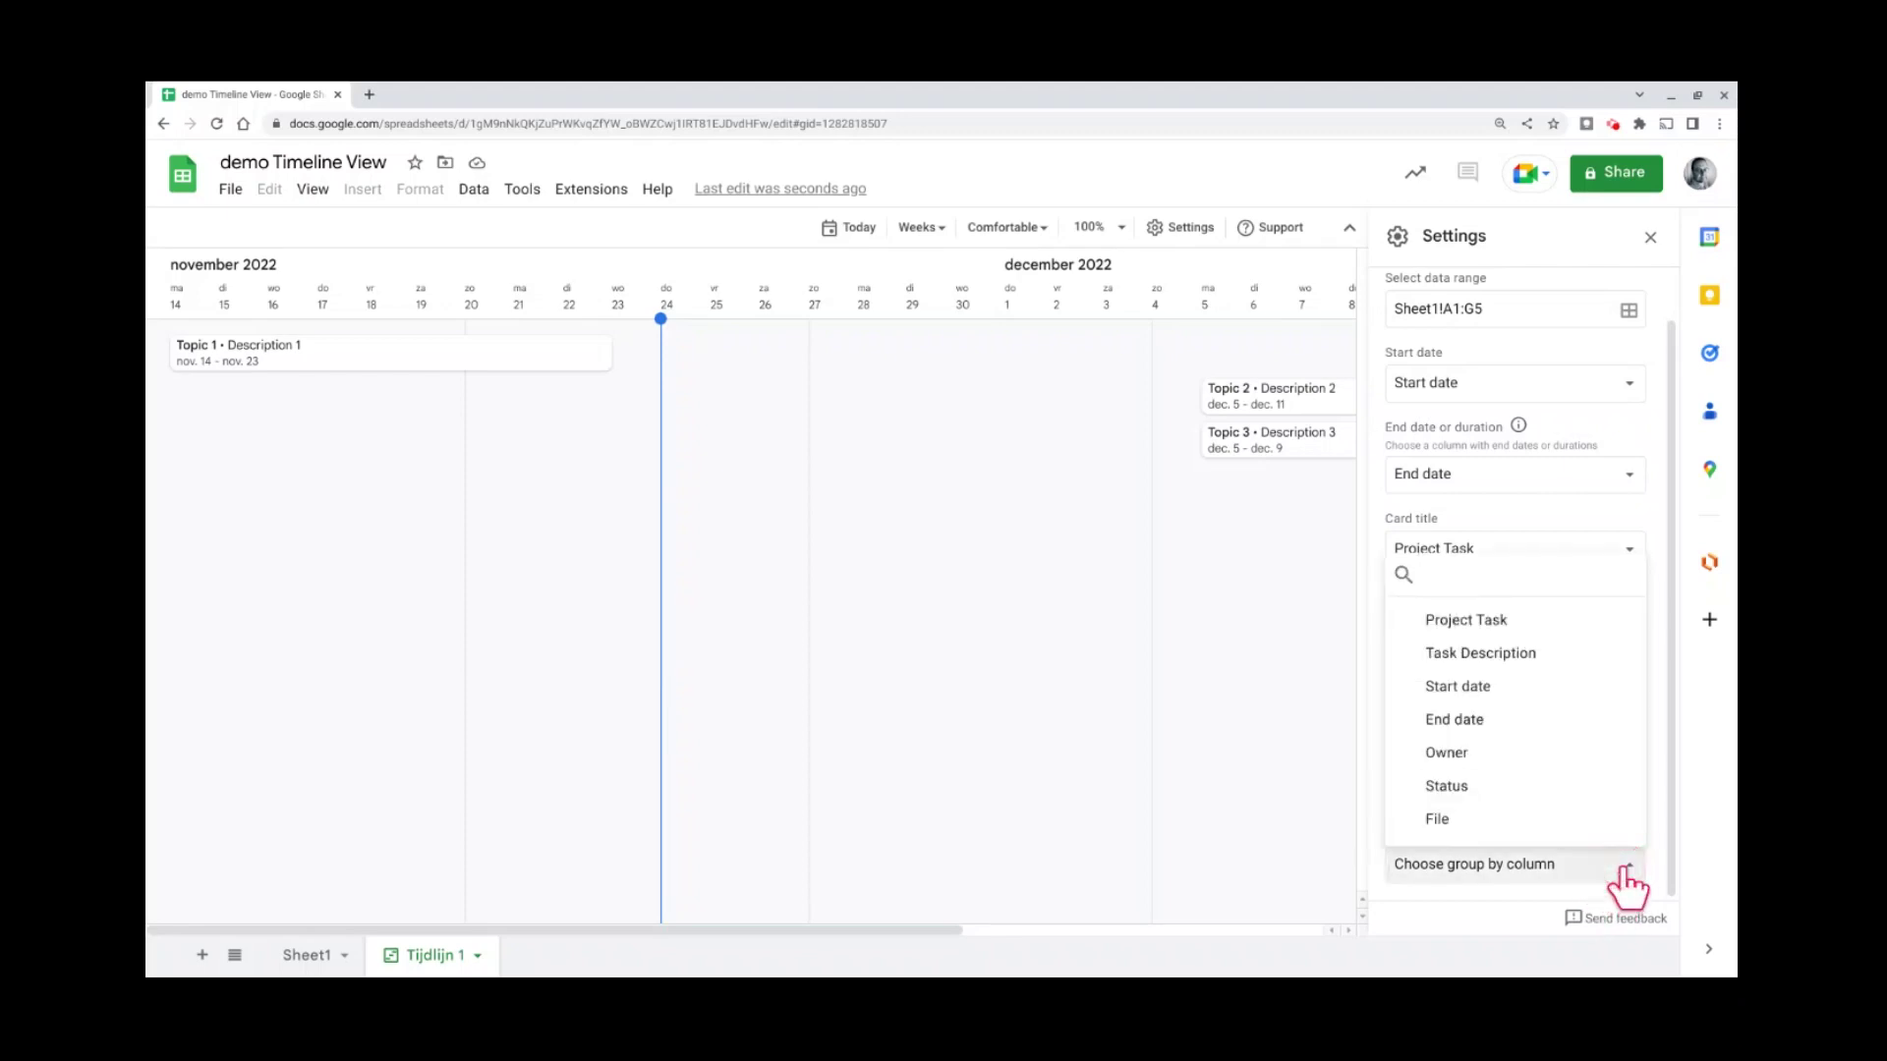
left_click(1482, 789)
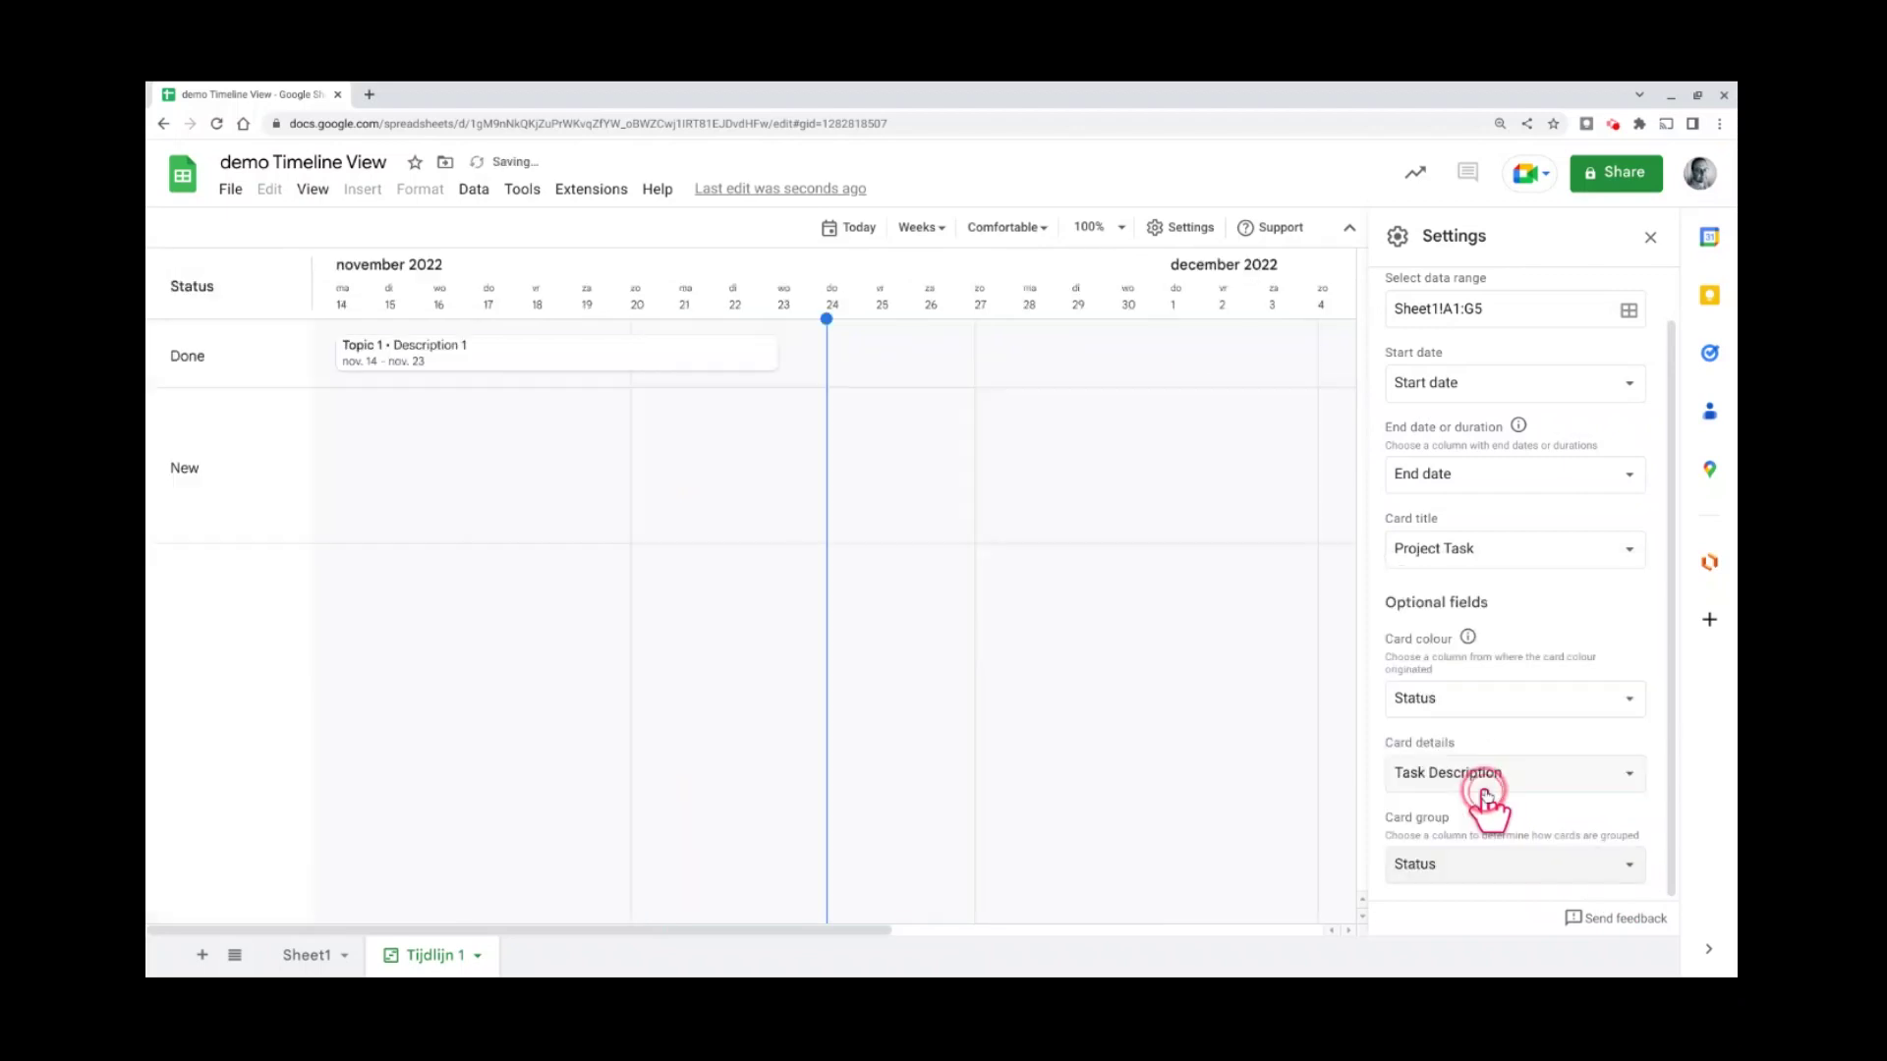
left_click(656, 655)
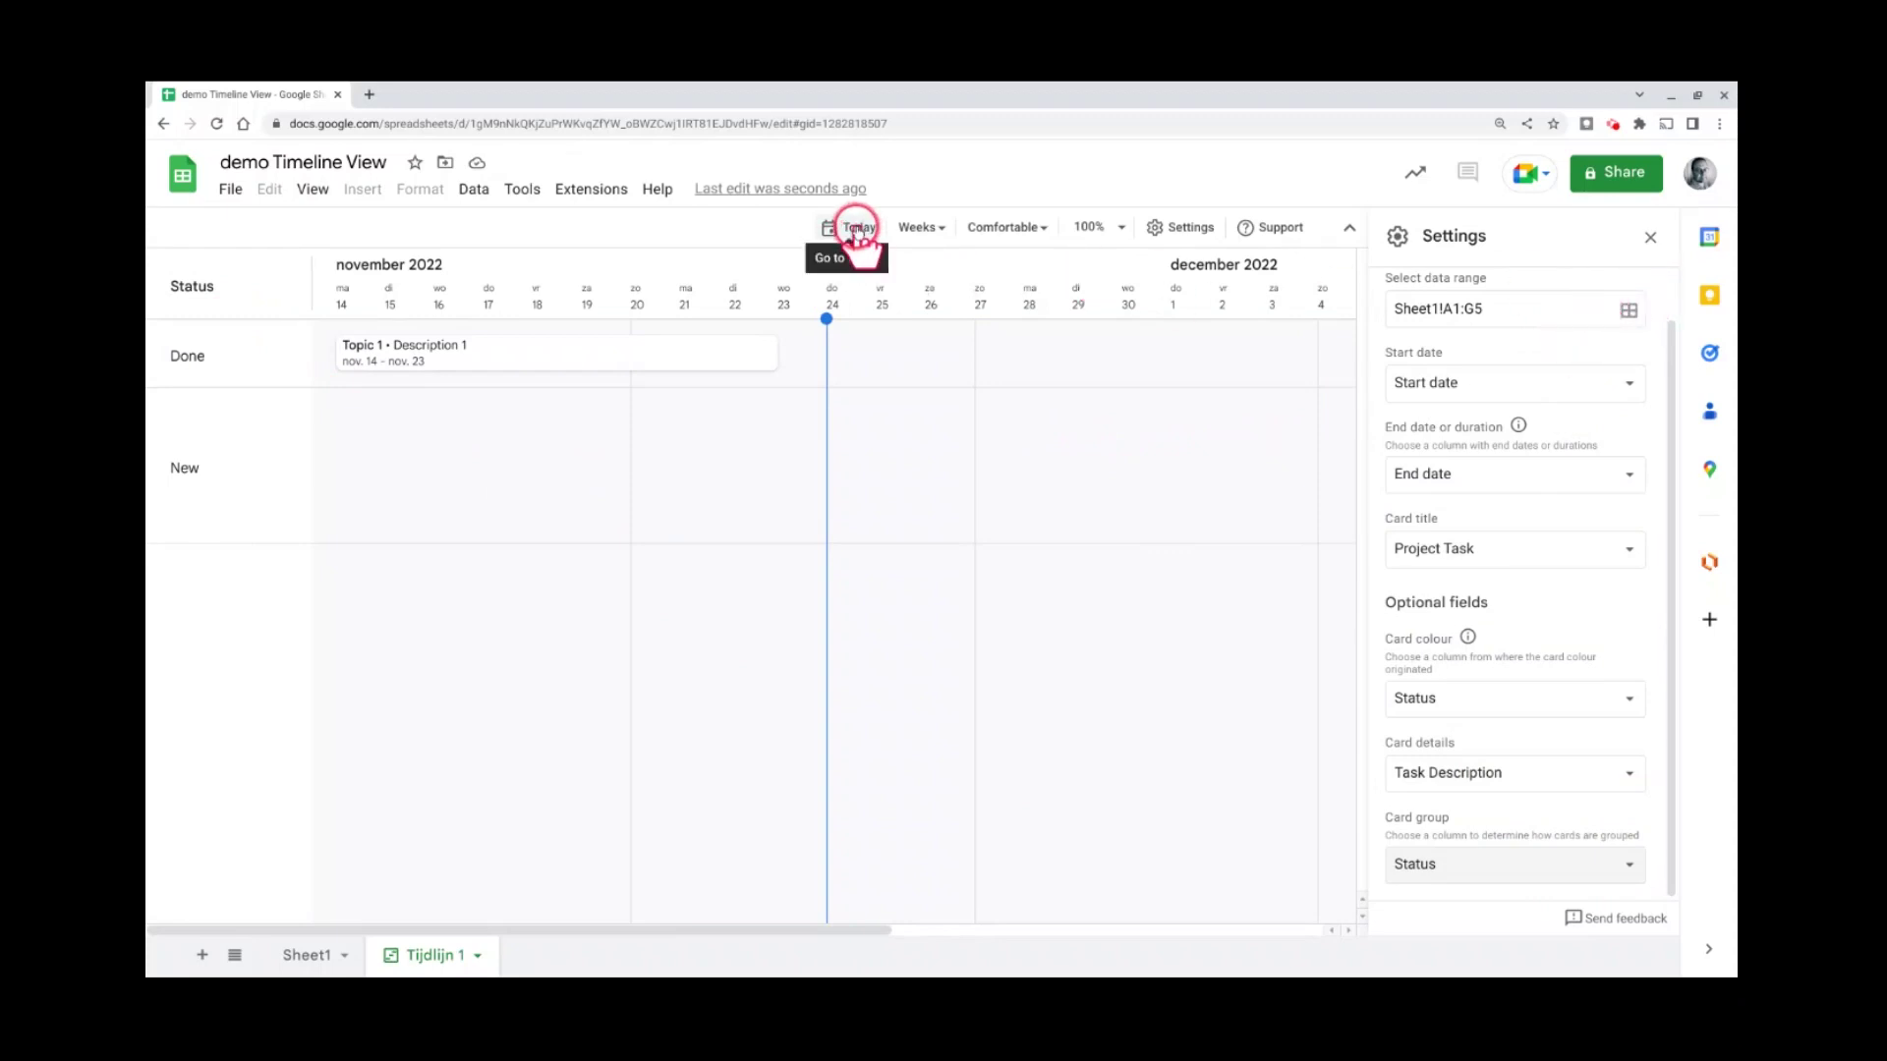
- Switch the timeline scale from Weeks to Months
left_click(928, 230)
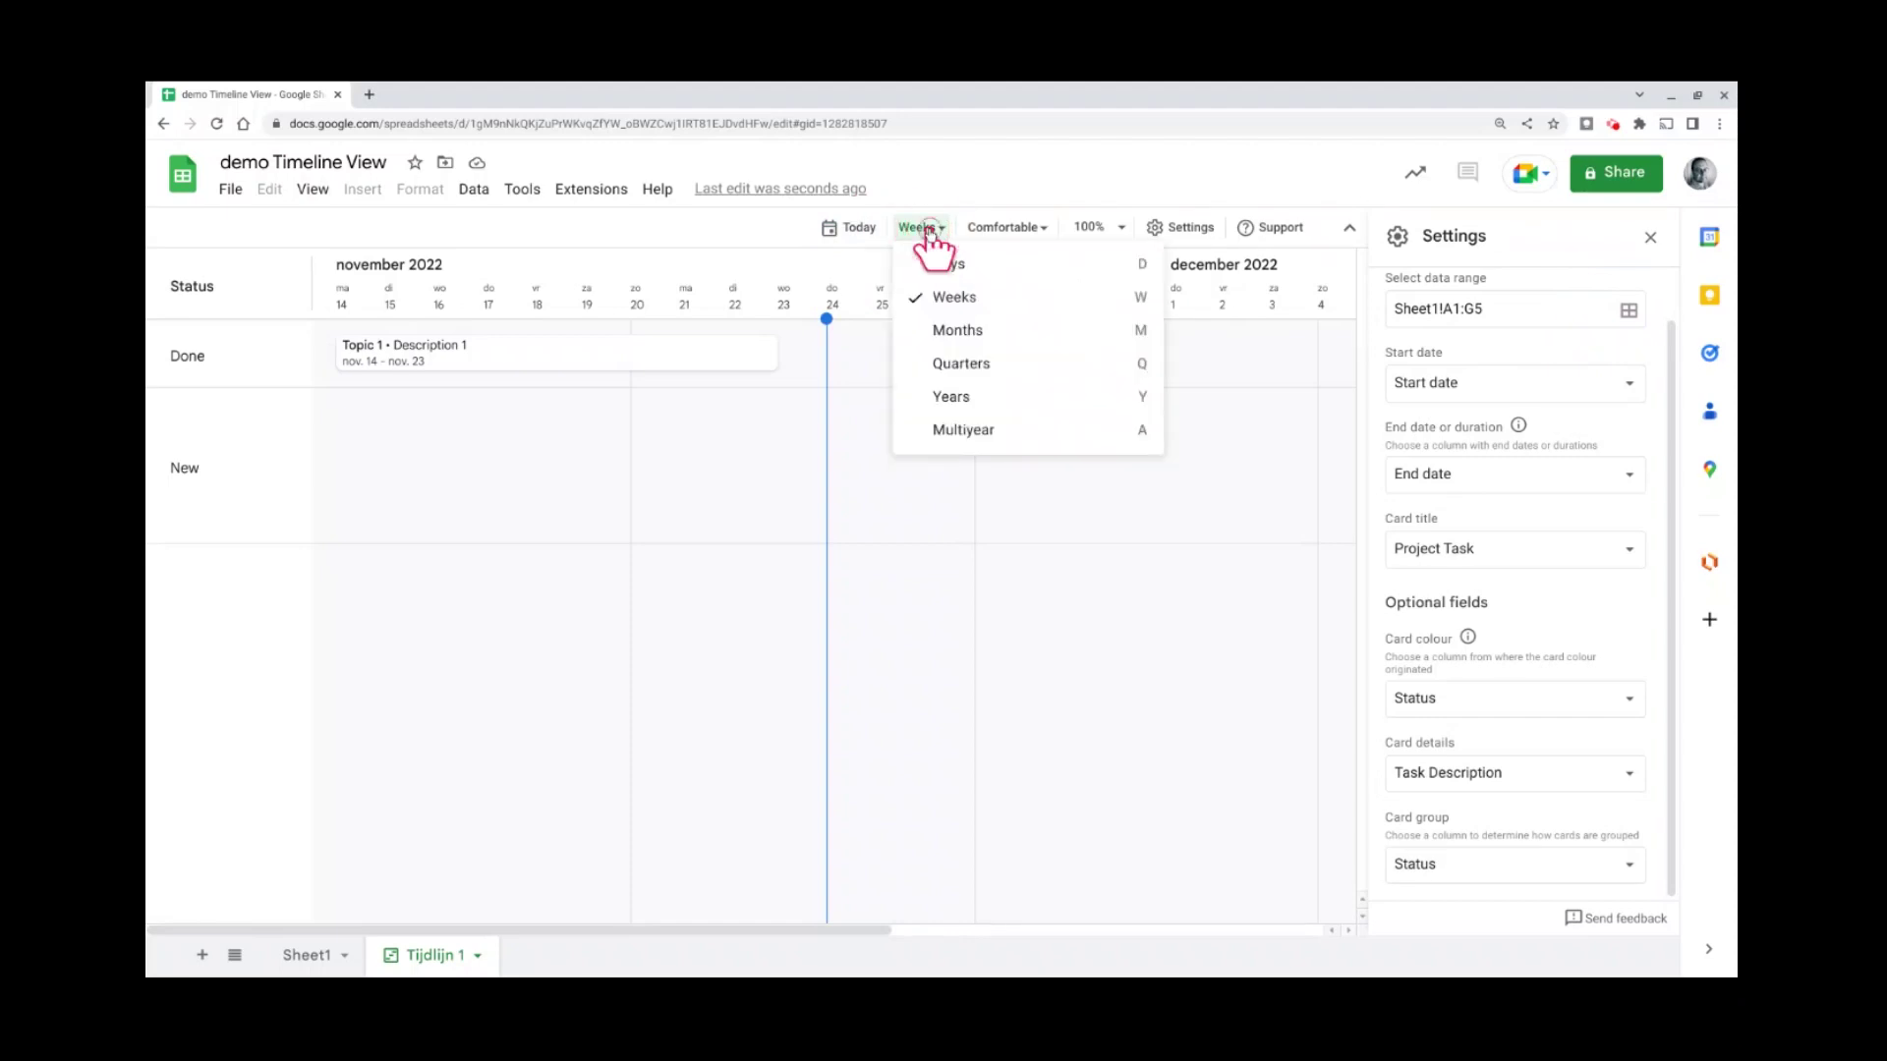
left_click(961, 334)
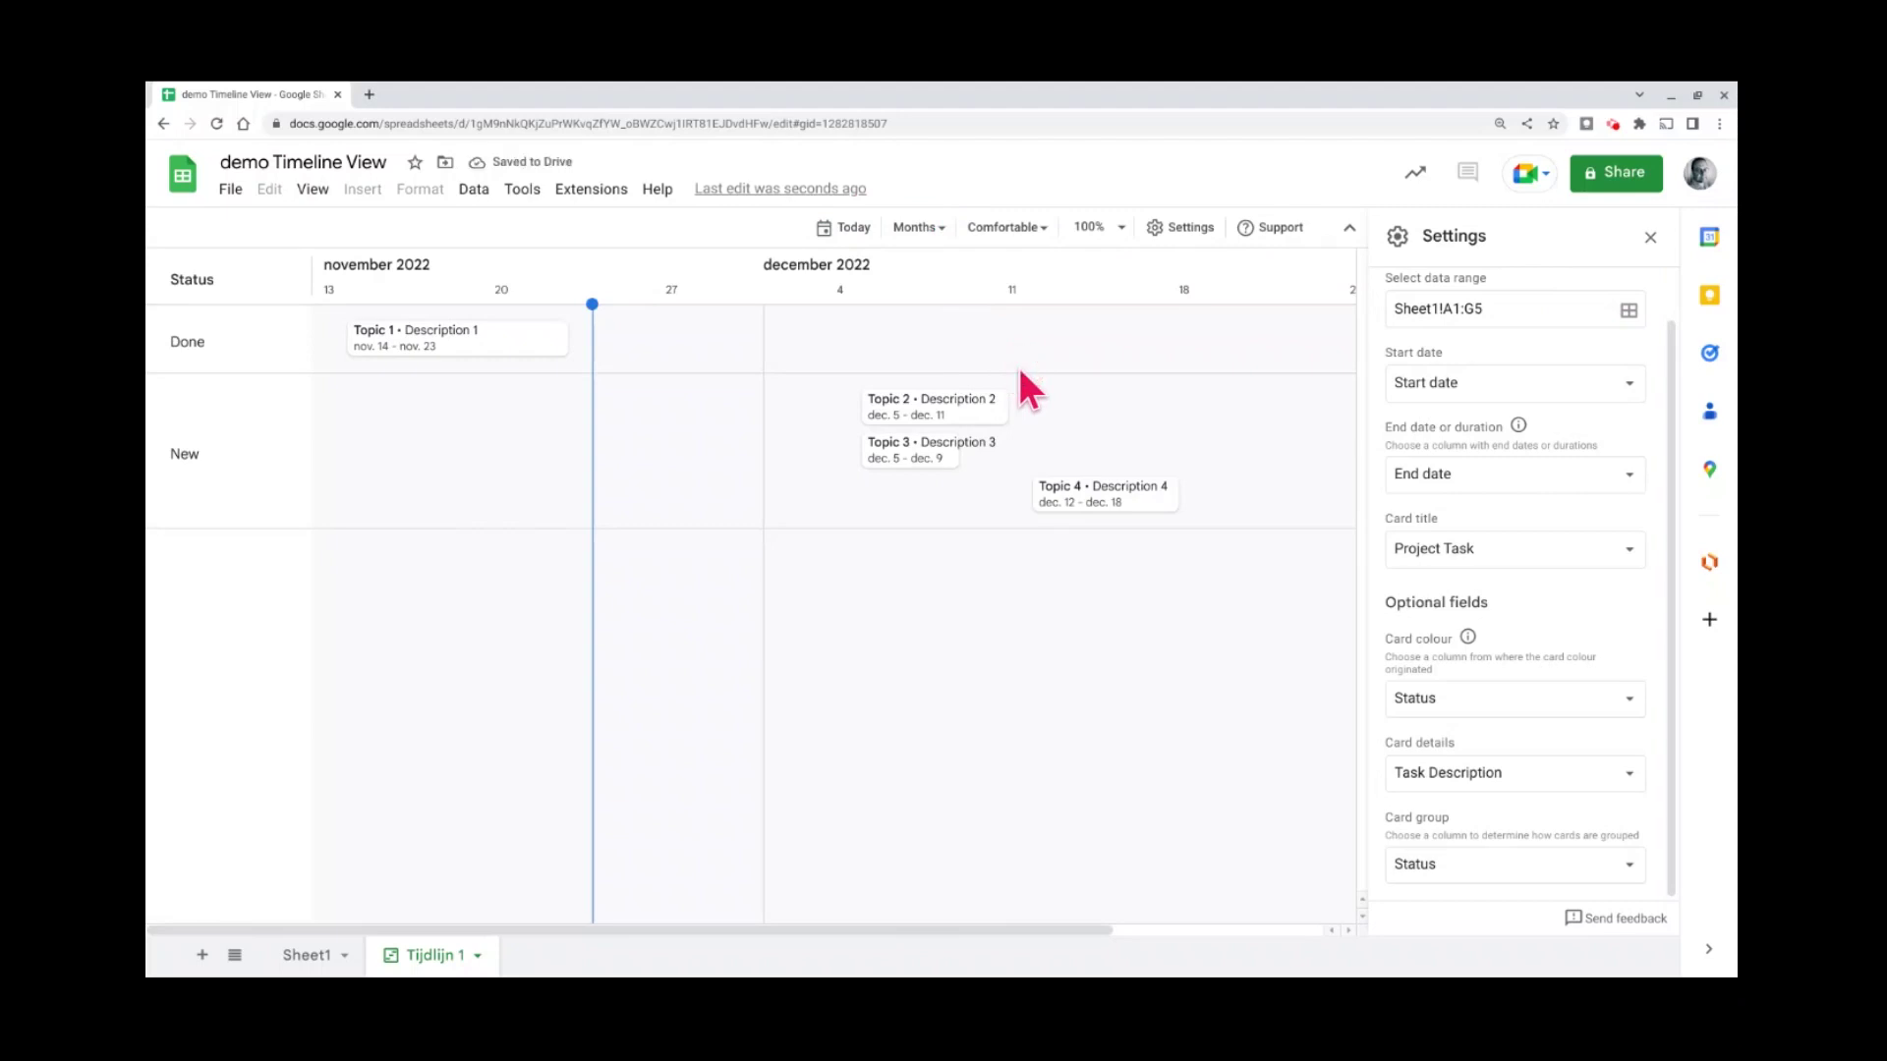
left_click(1043, 228)
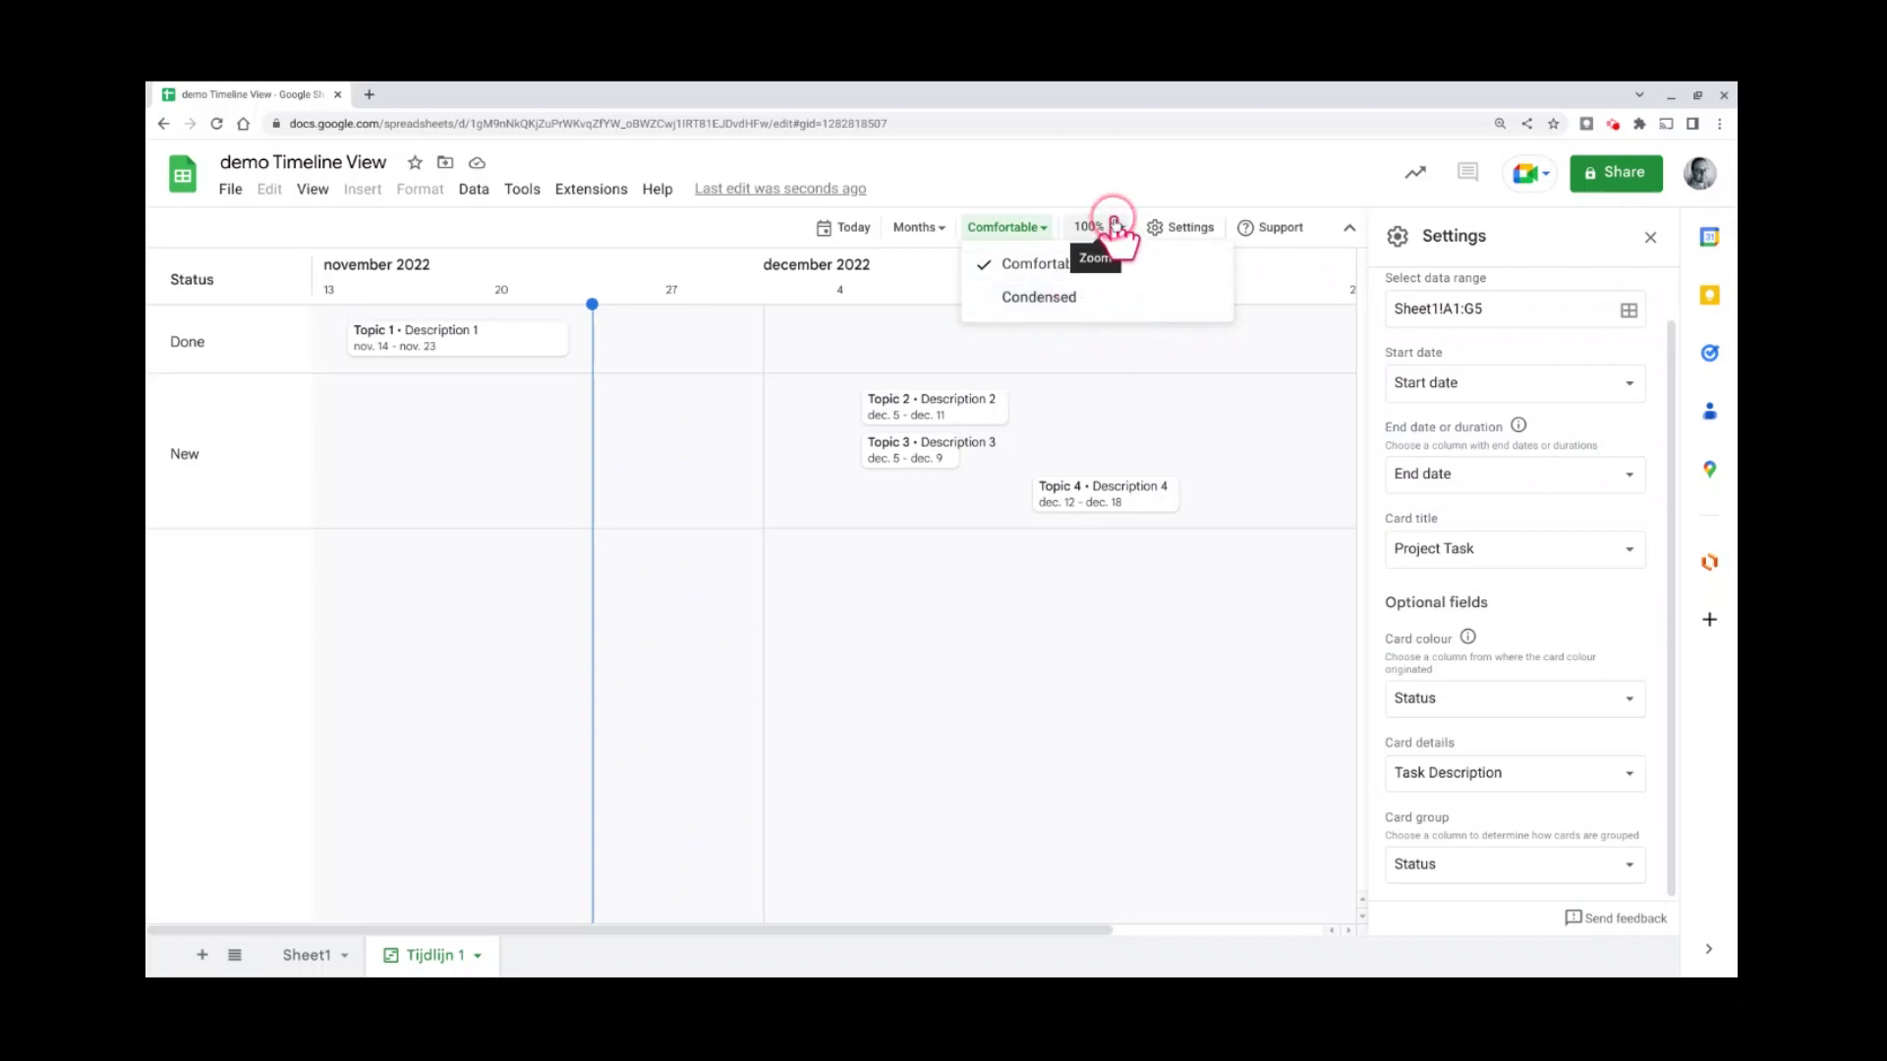
- Dismiss the density menu and open Topic 1's card details, showing 14-11-2022 to 23-11-2022, status Done
left_click(924, 282)
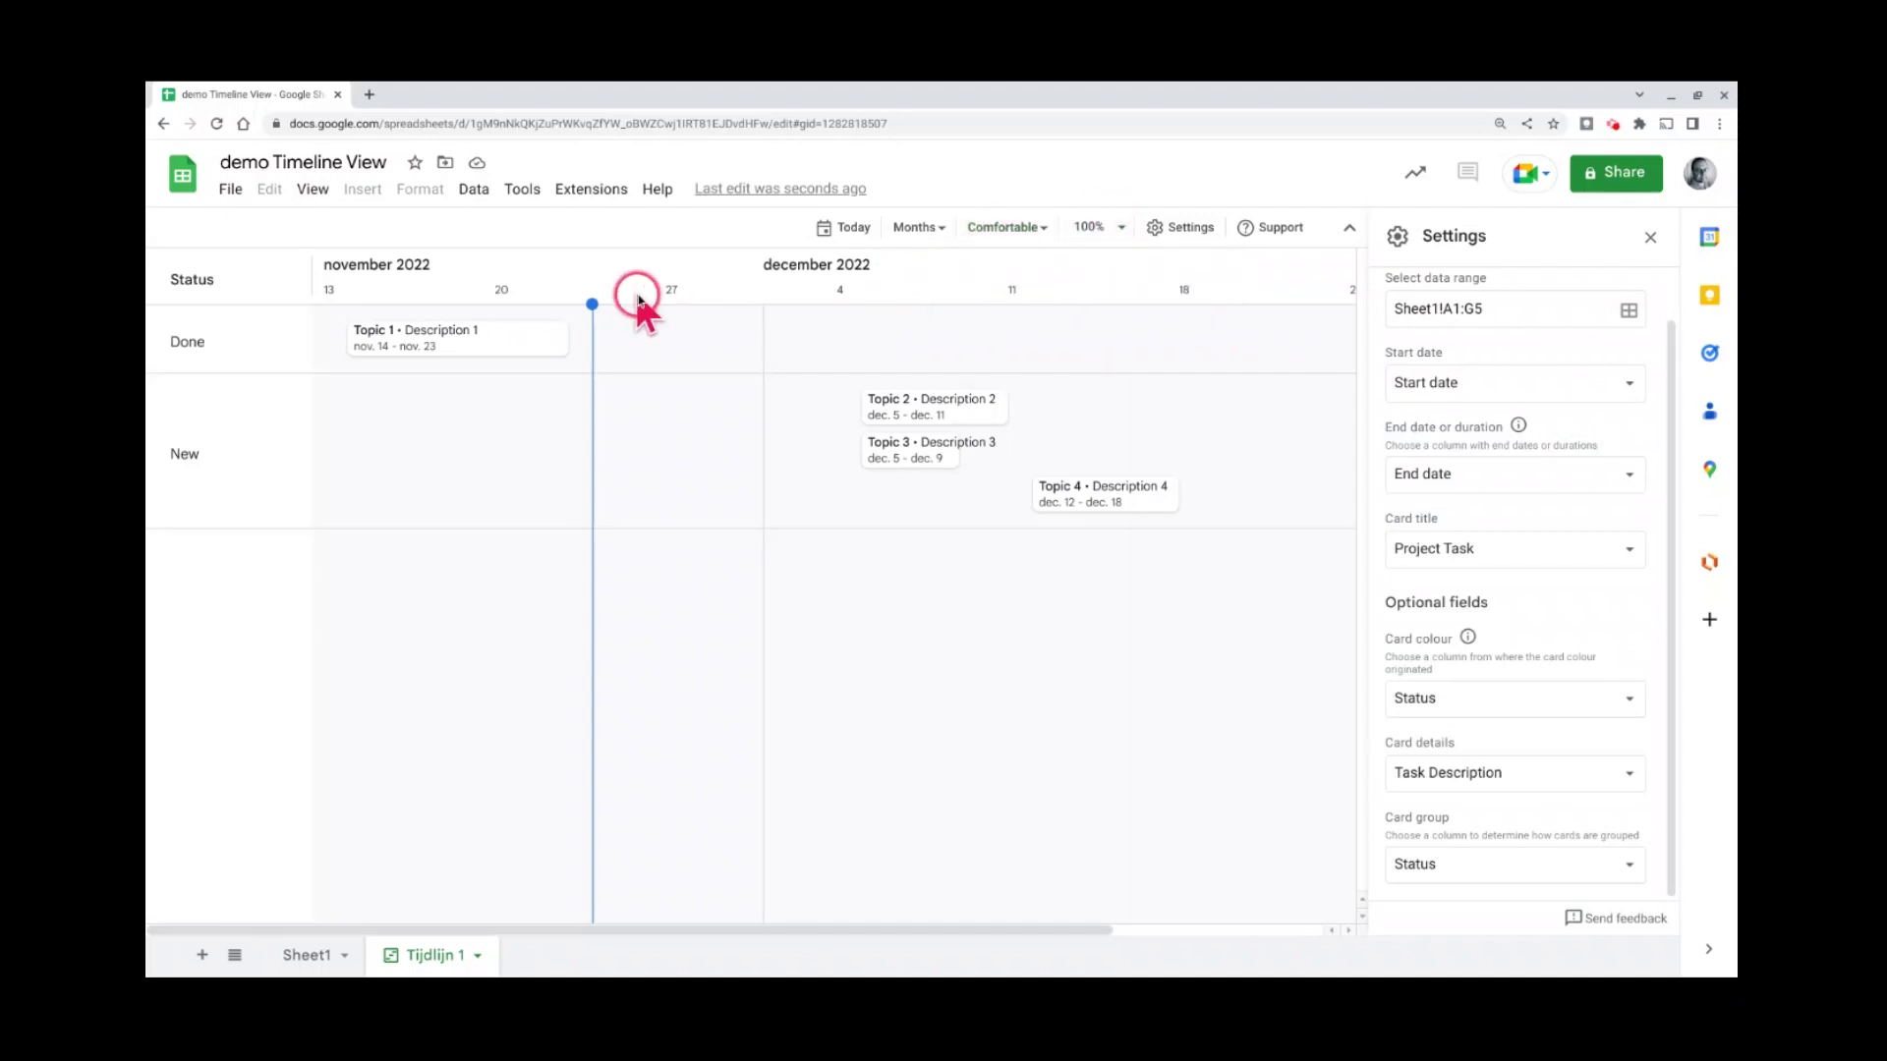
left_click(465, 339)
left_click(1462, 324)
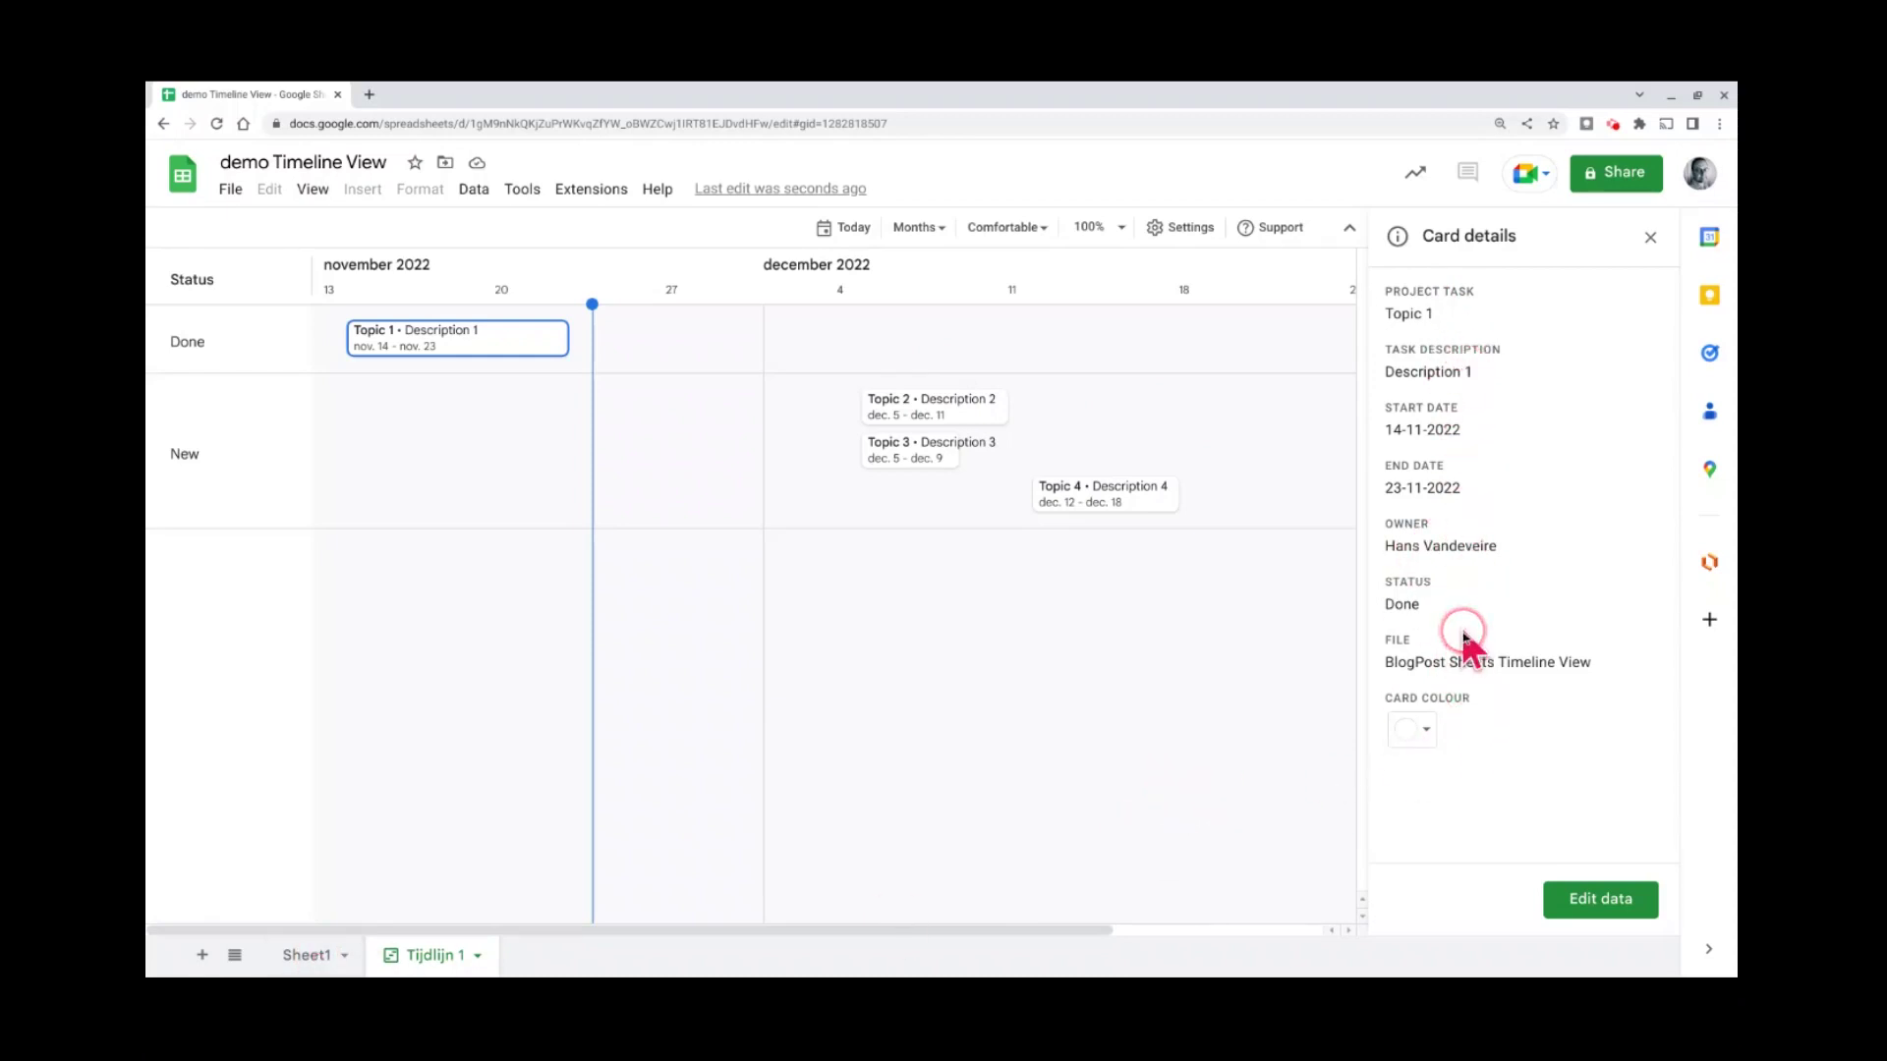
- View Topic 1's card colour choices, close them unchanged, and return to the Sheet1 task table
left_click(1425, 732)
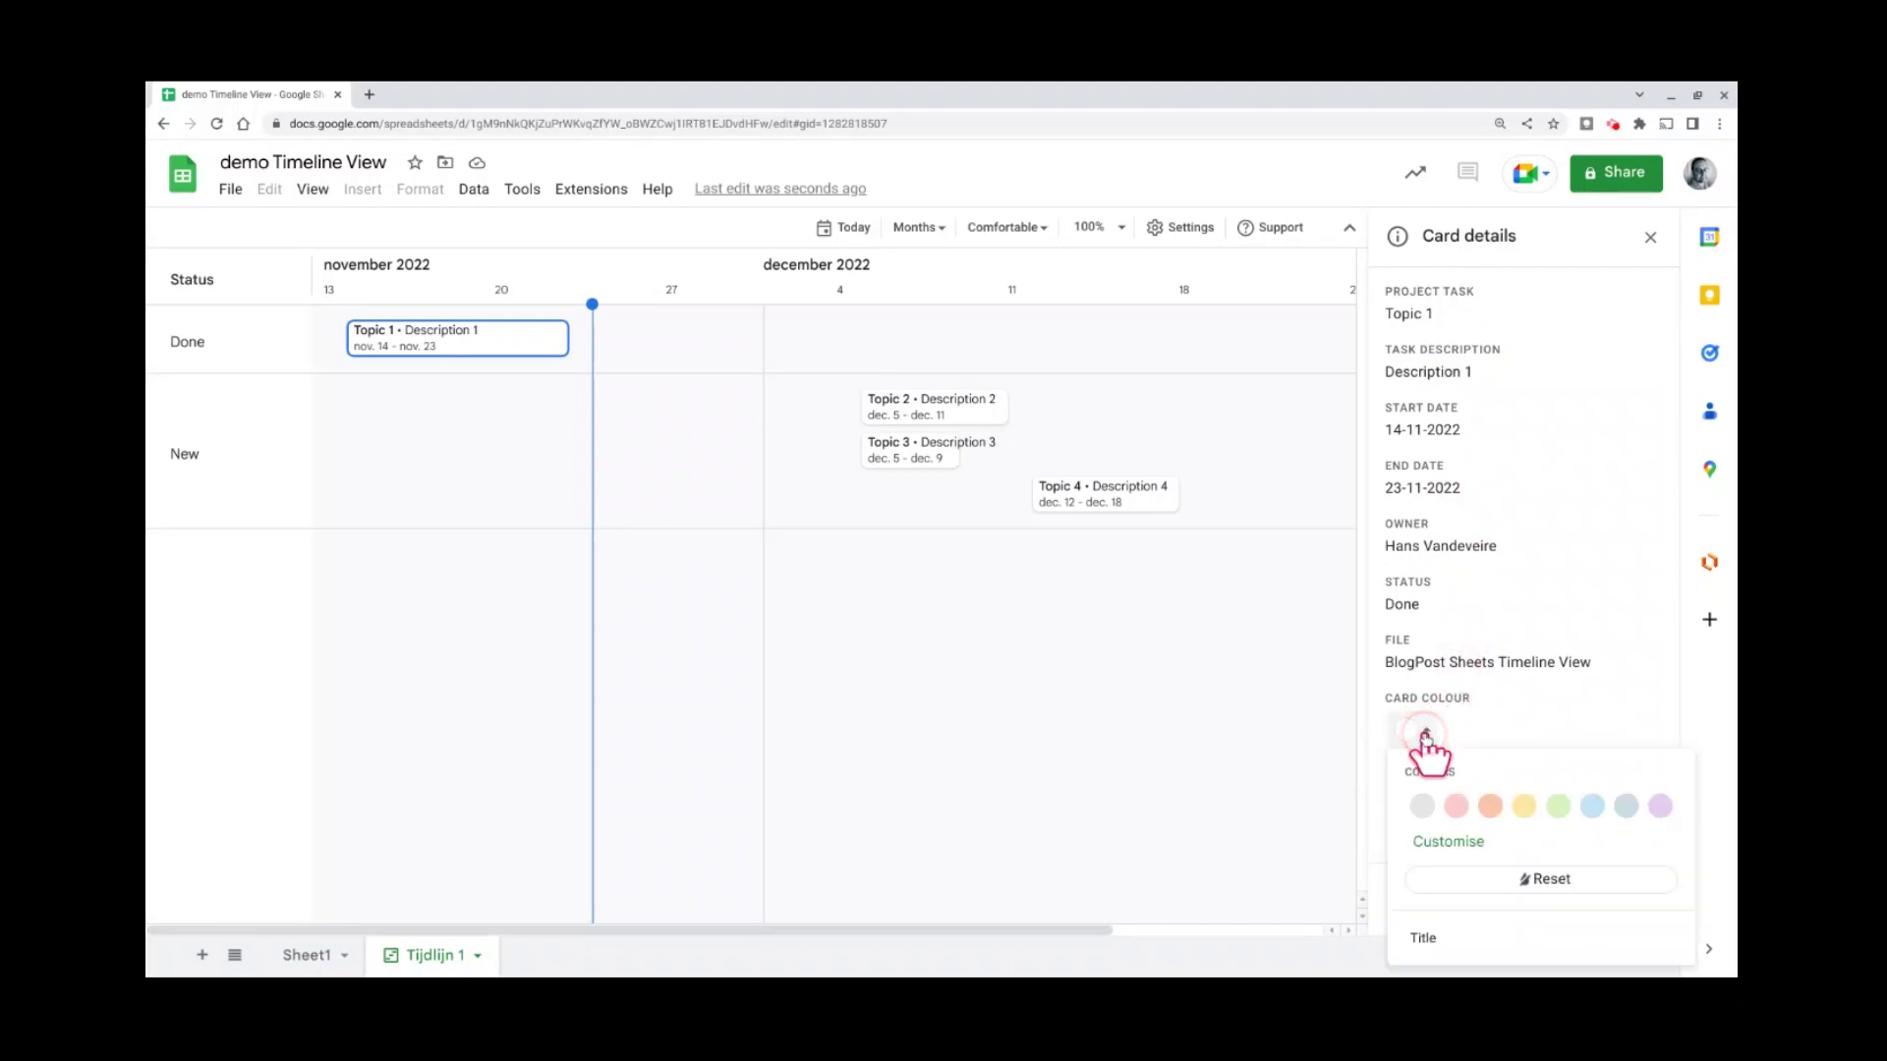
left_click(1489, 727)
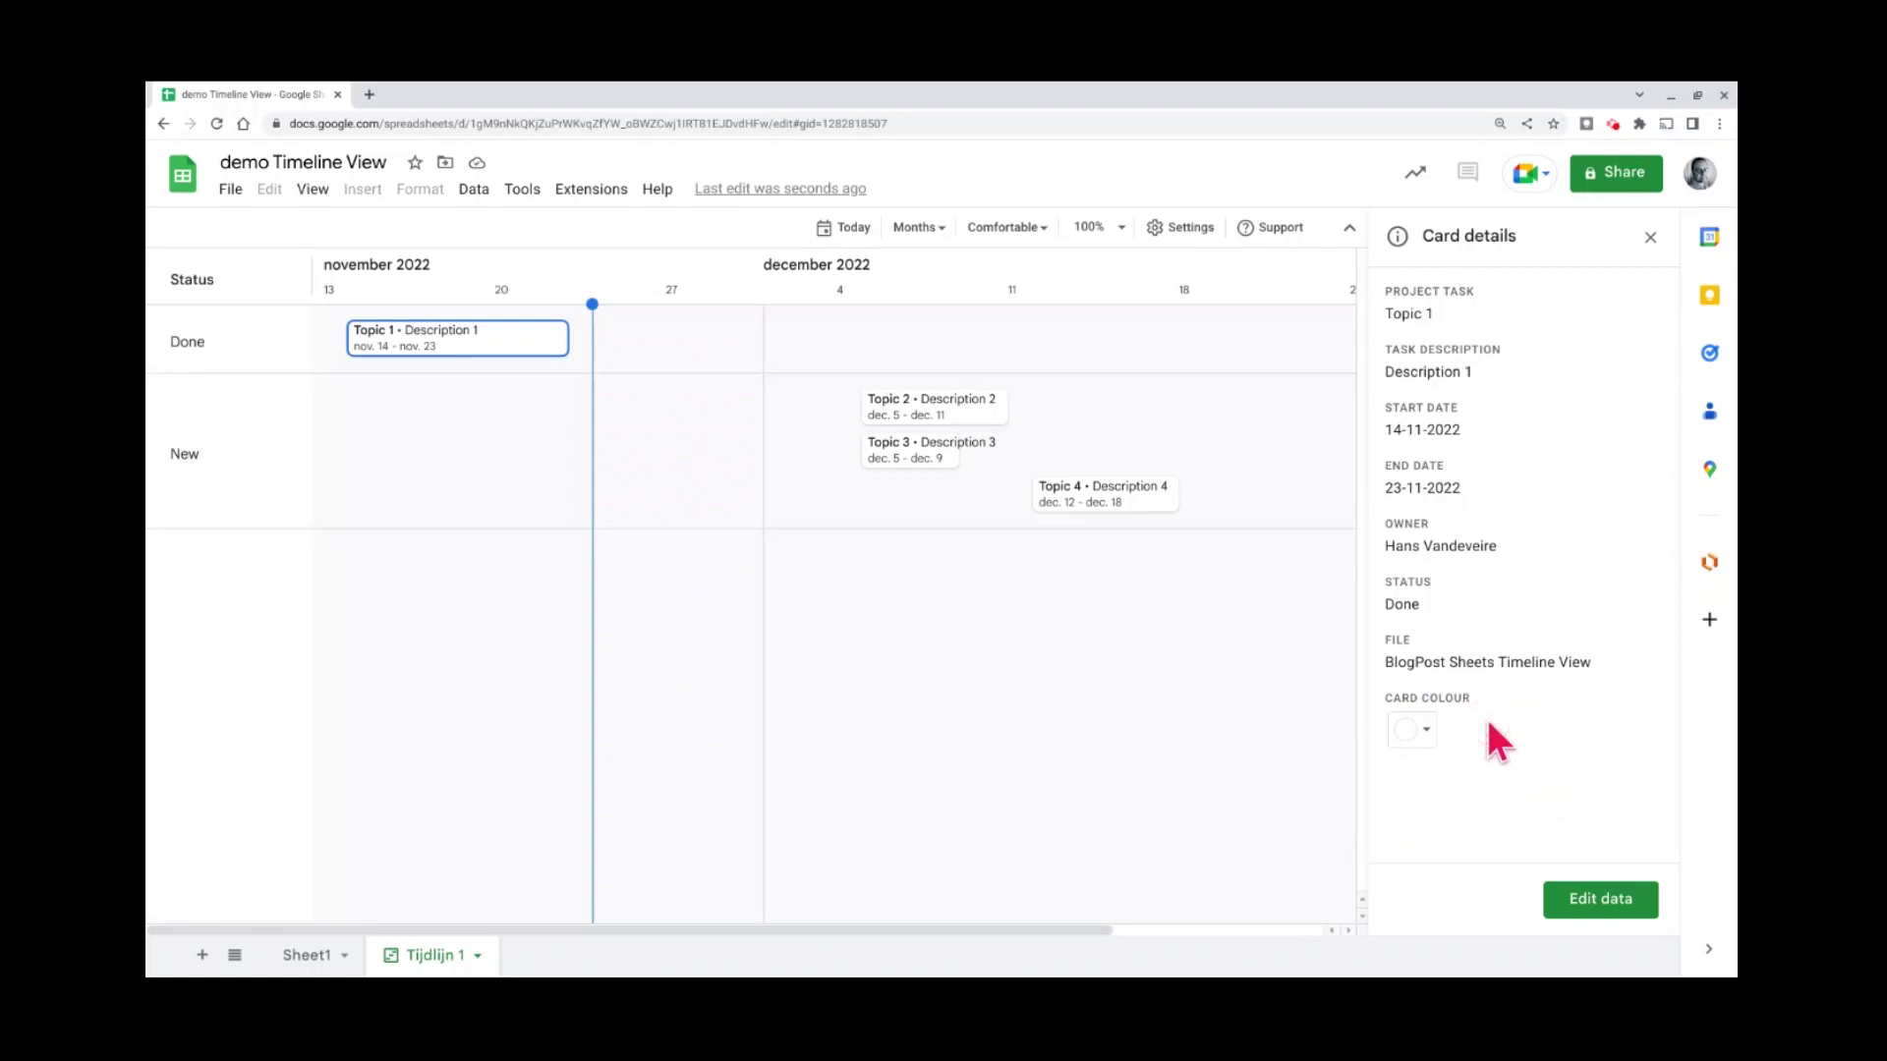
left_click(861, 844)
left_click(305, 956)
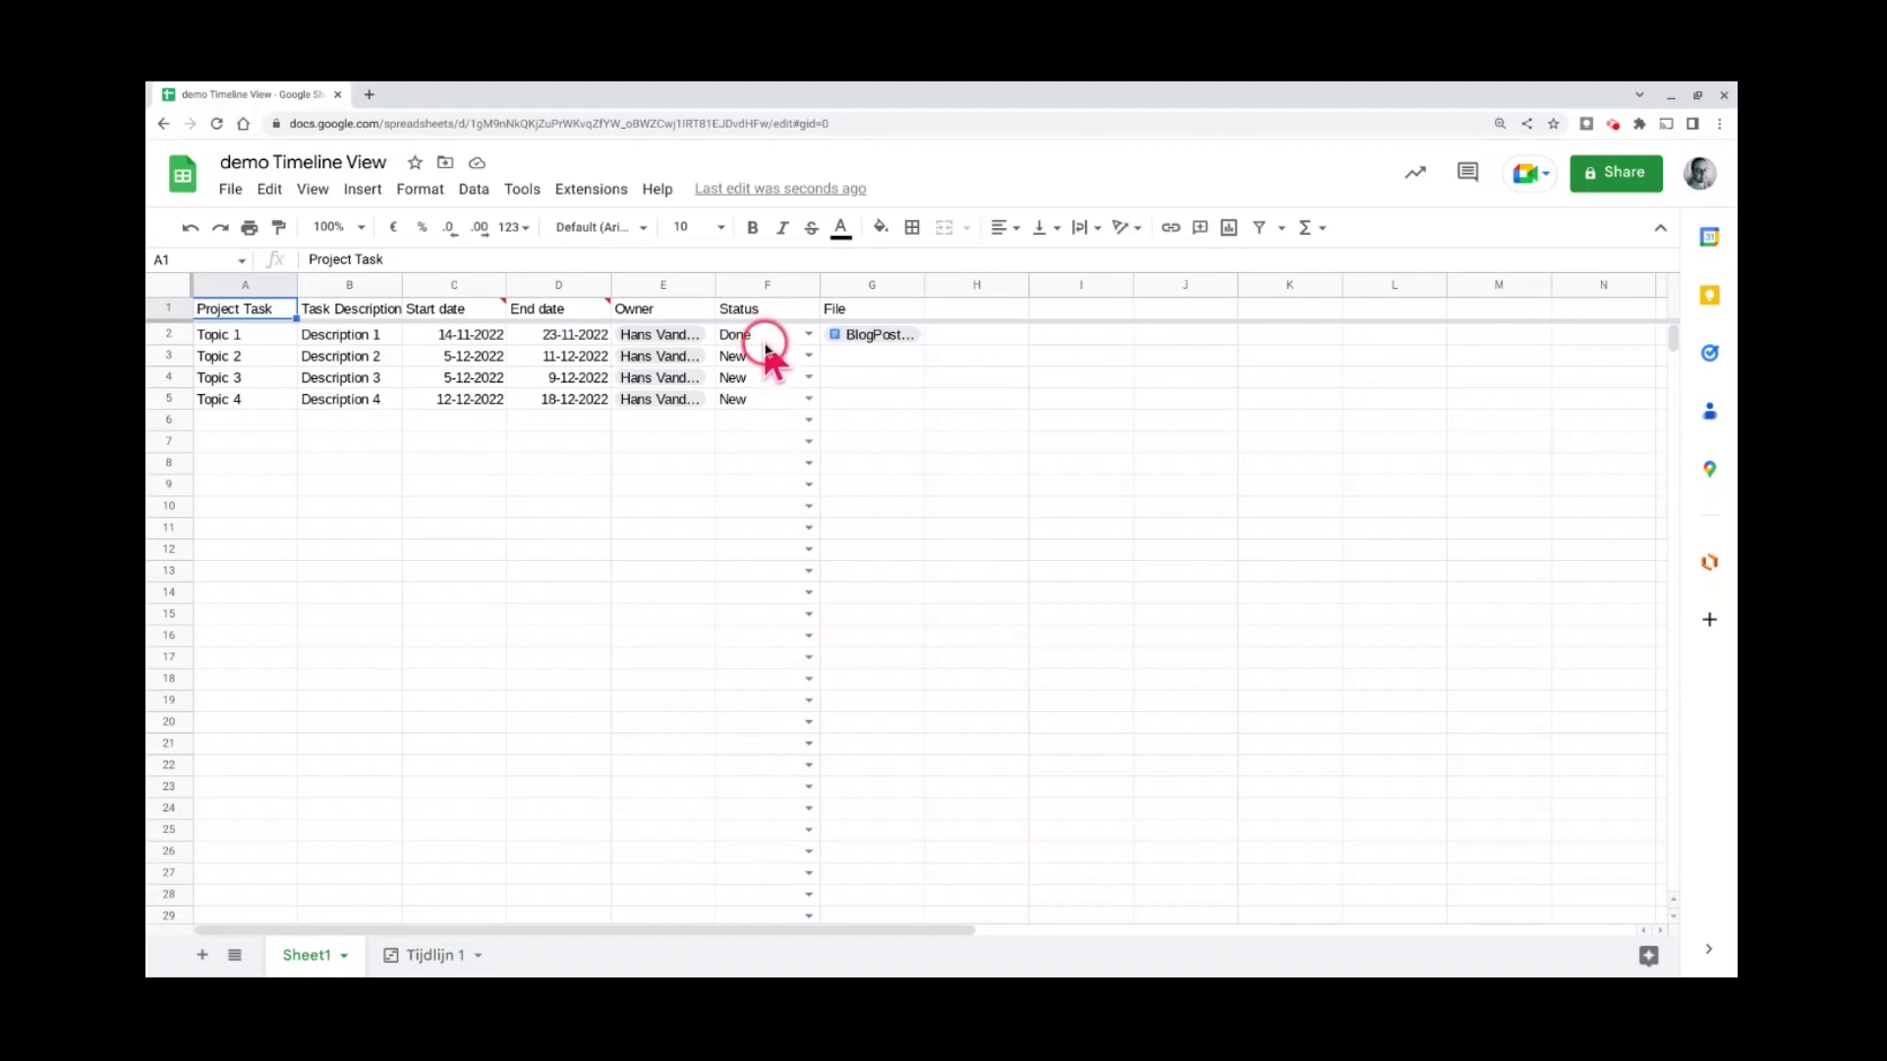
- Add a conditional format rule on Status column F: text is exactly 'New' fills yellow
left_click(750, 283)
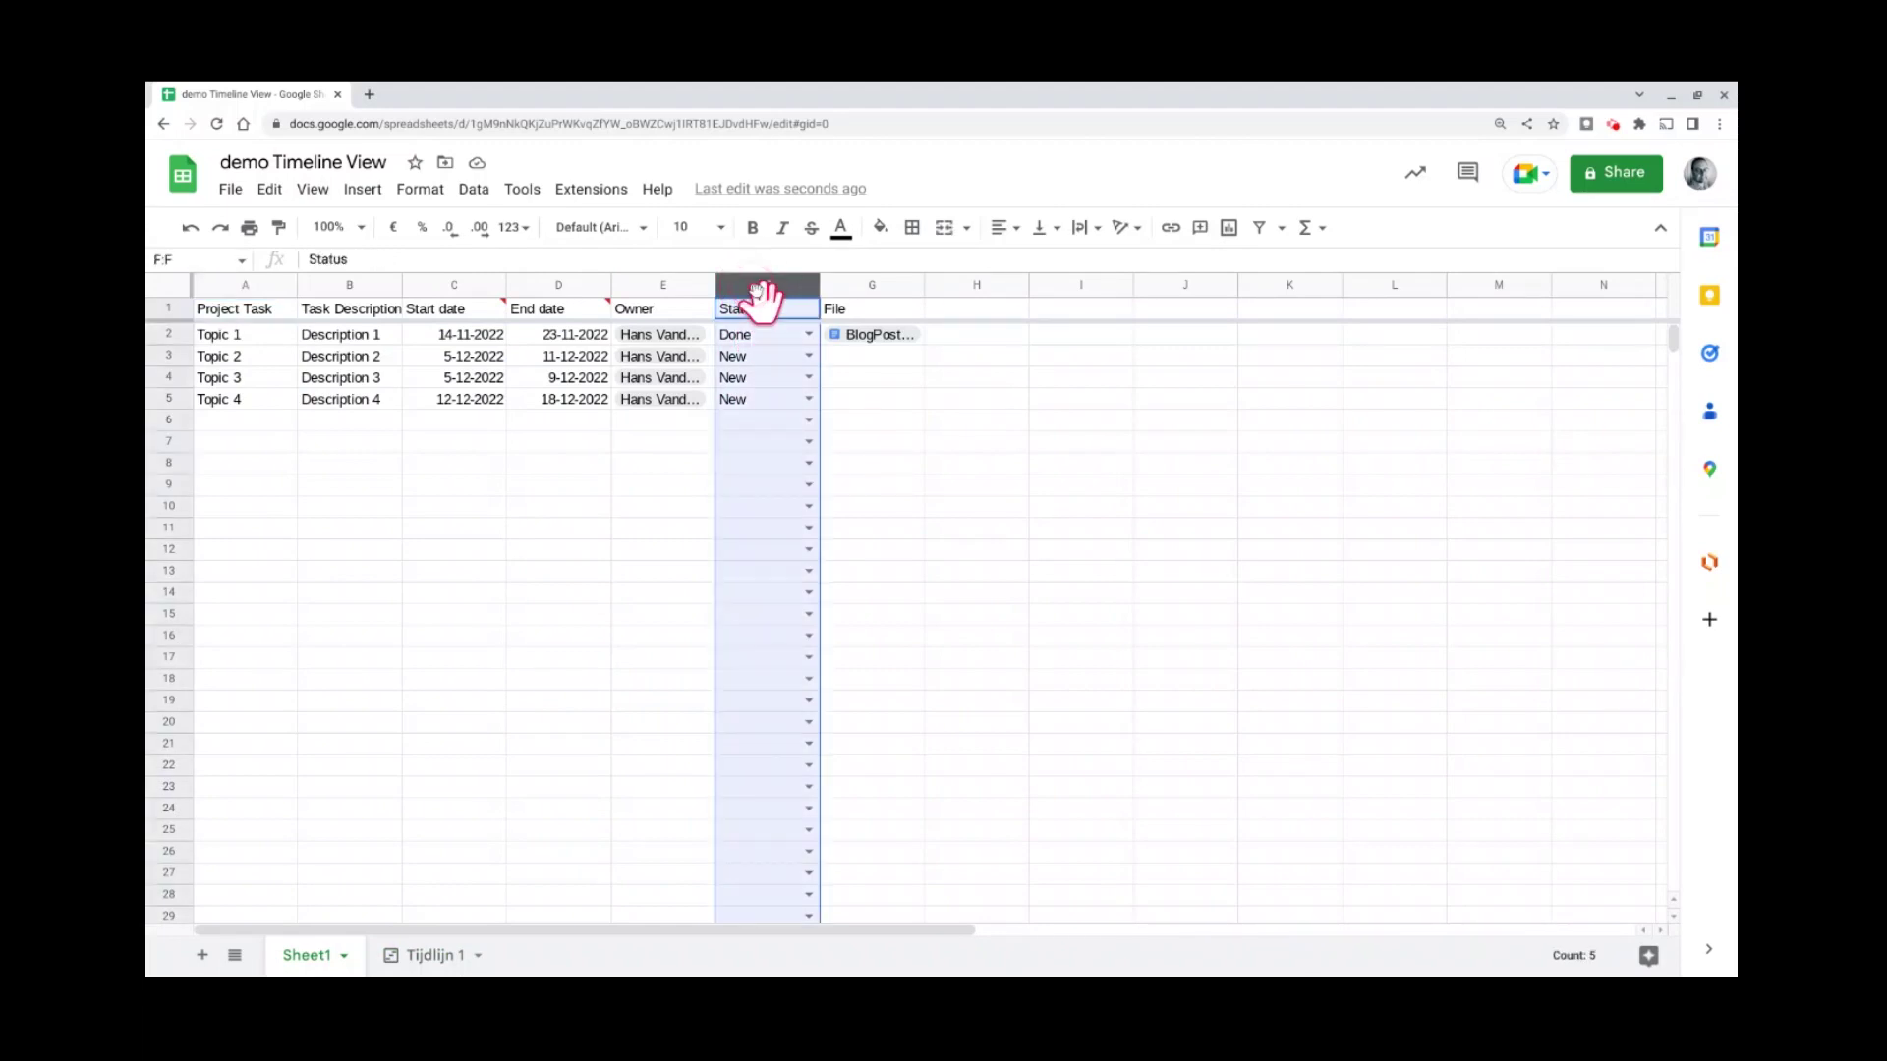
left_click(419, 189)
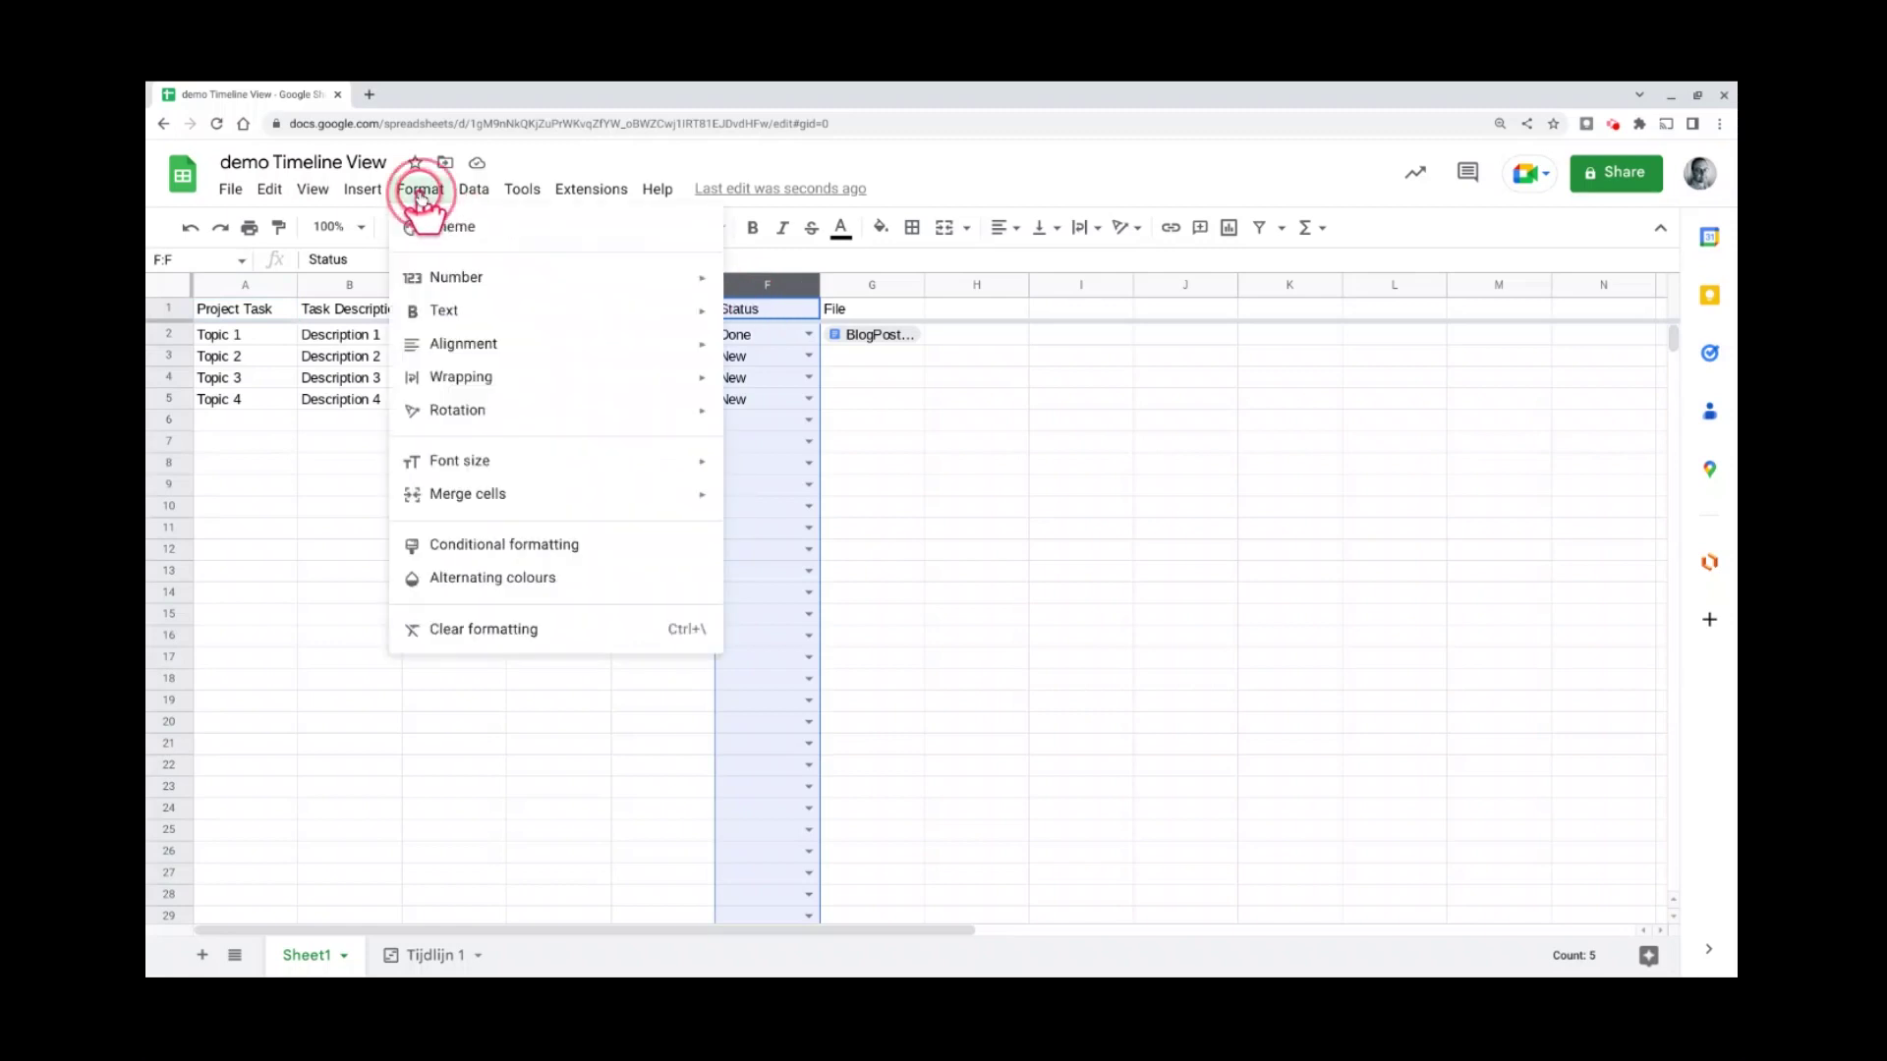
left_click(515, 549)
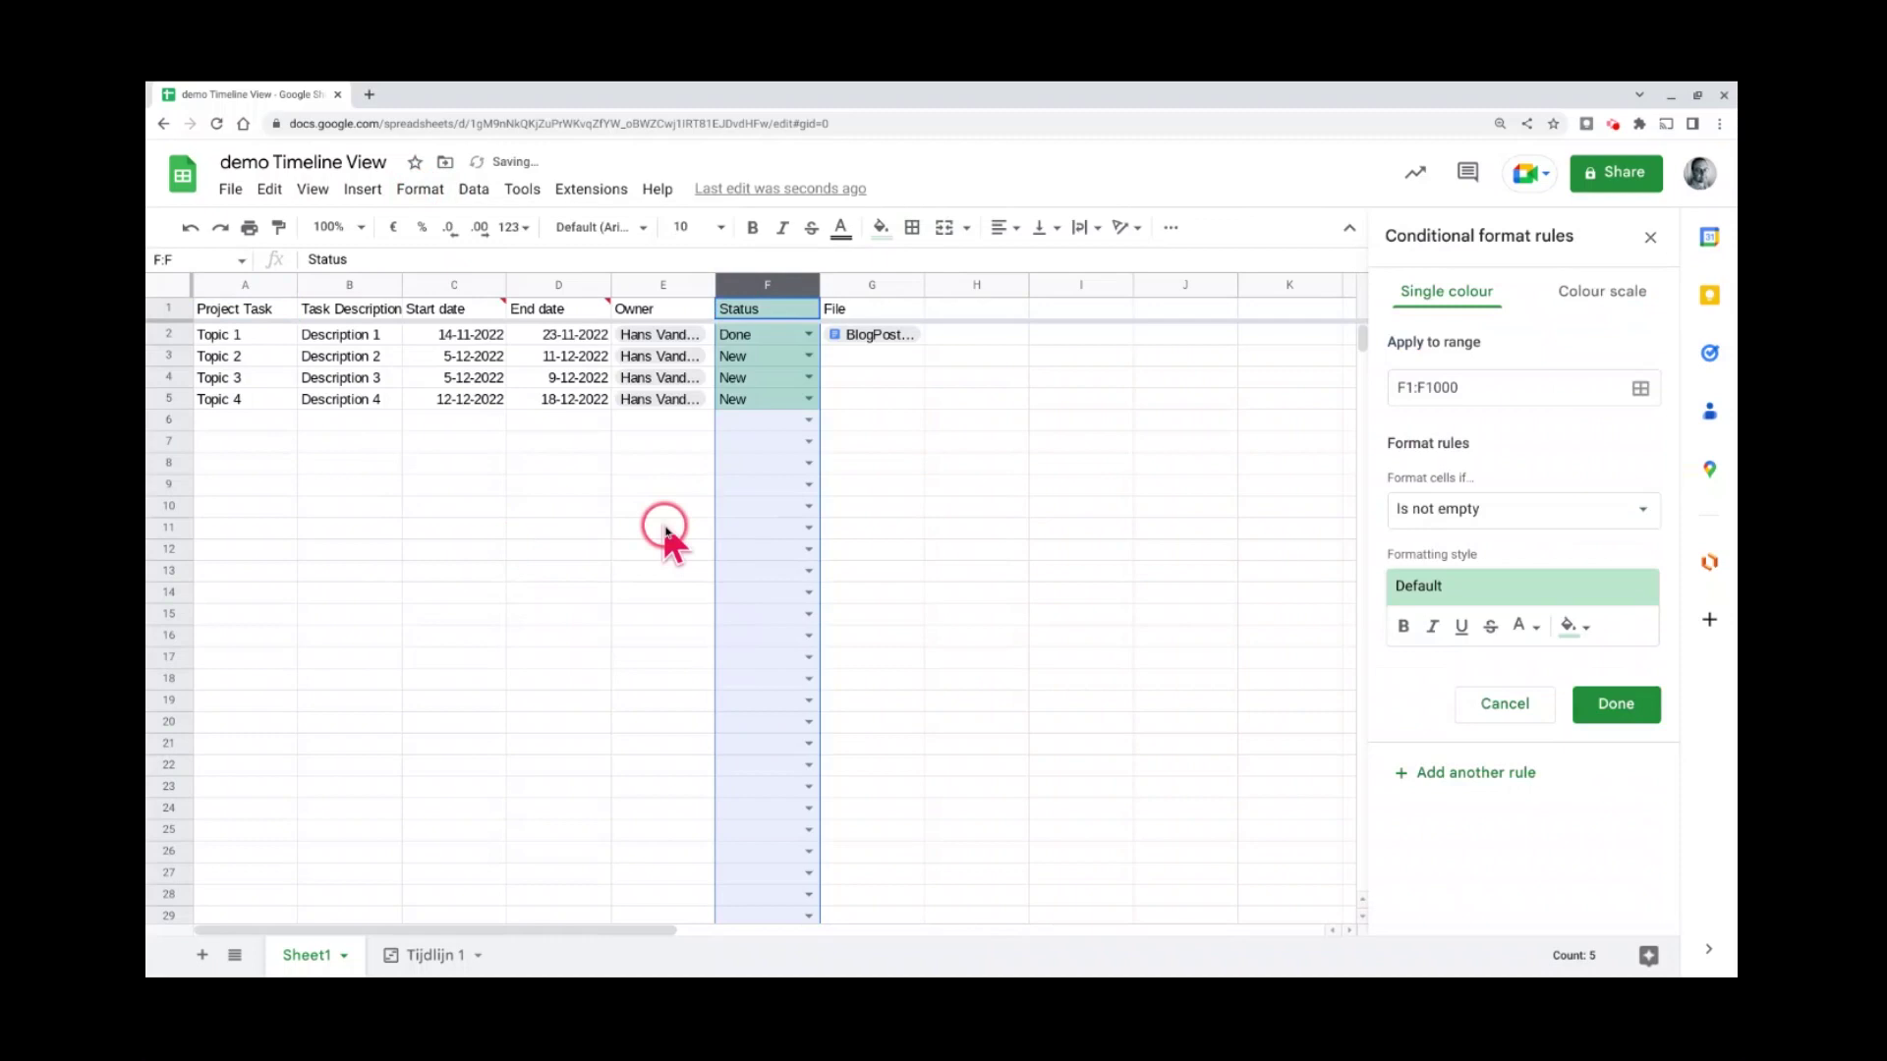
left_click(1521, 519)
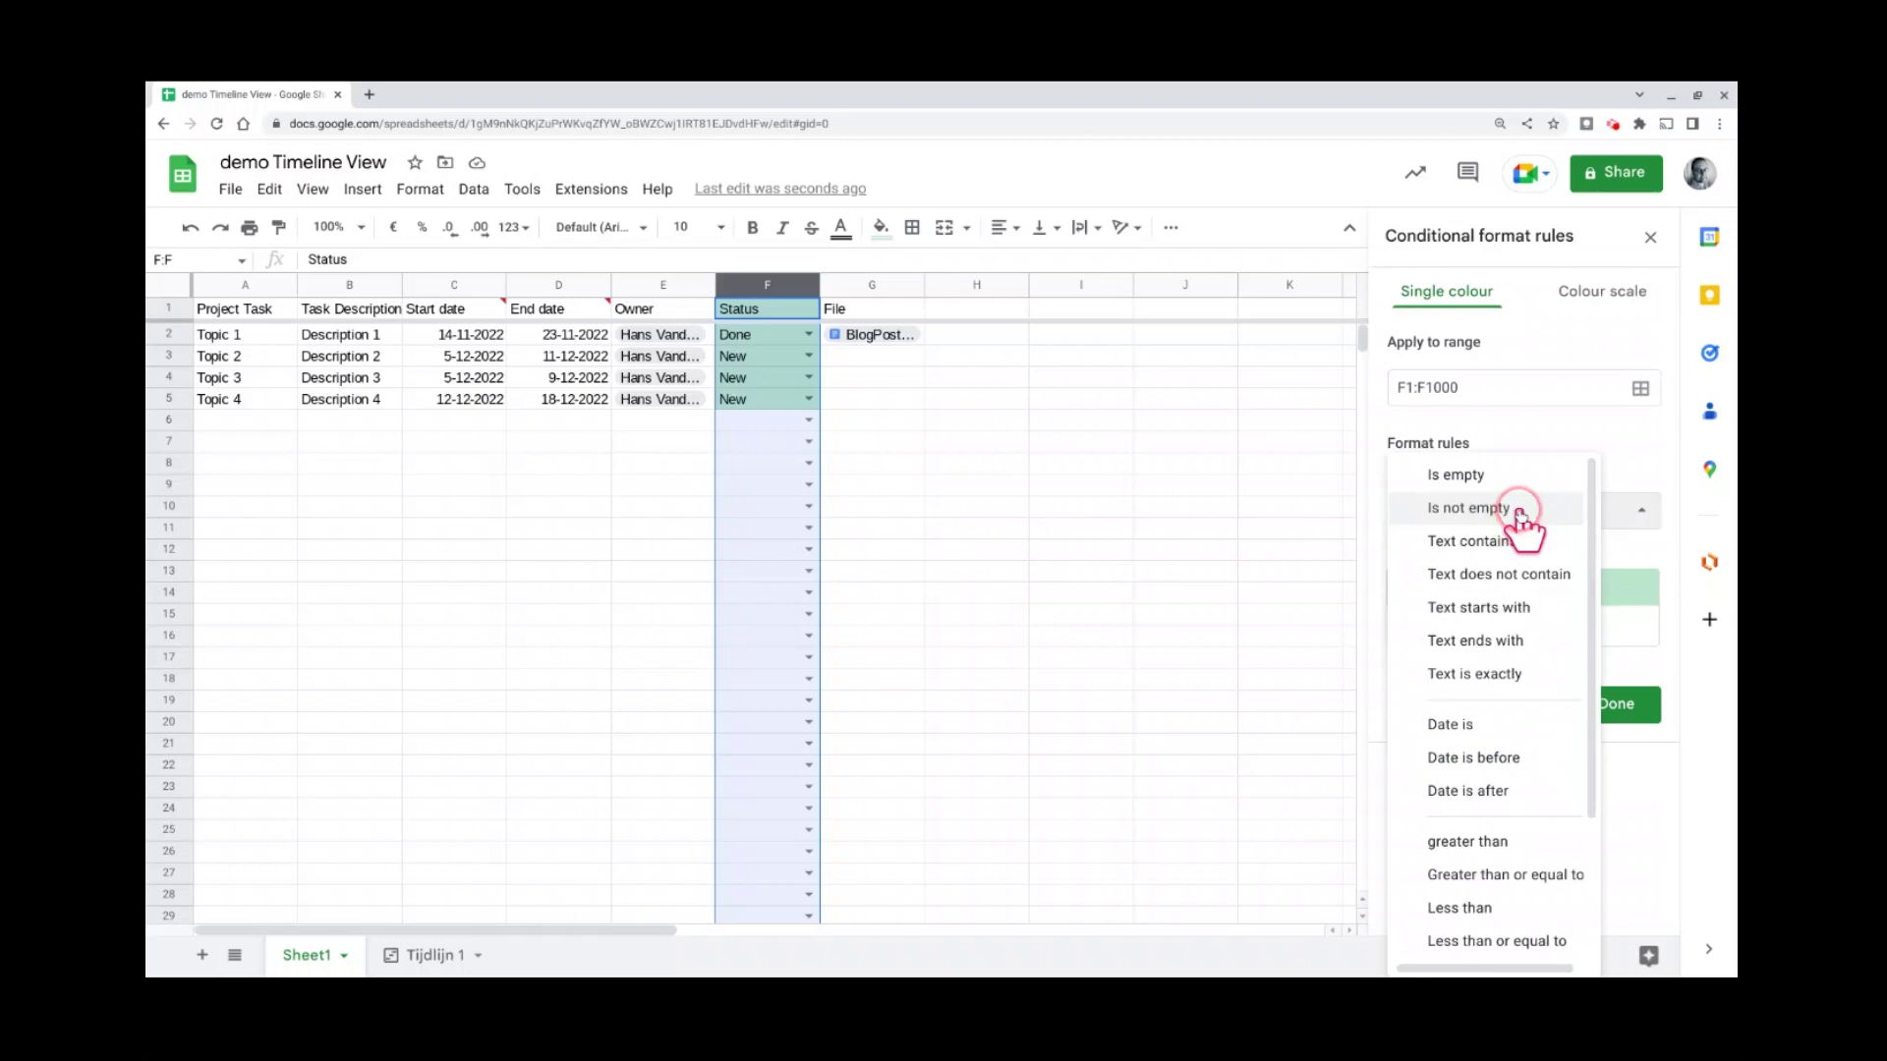
left_click(1479, 546)
left_click(1474, 673)
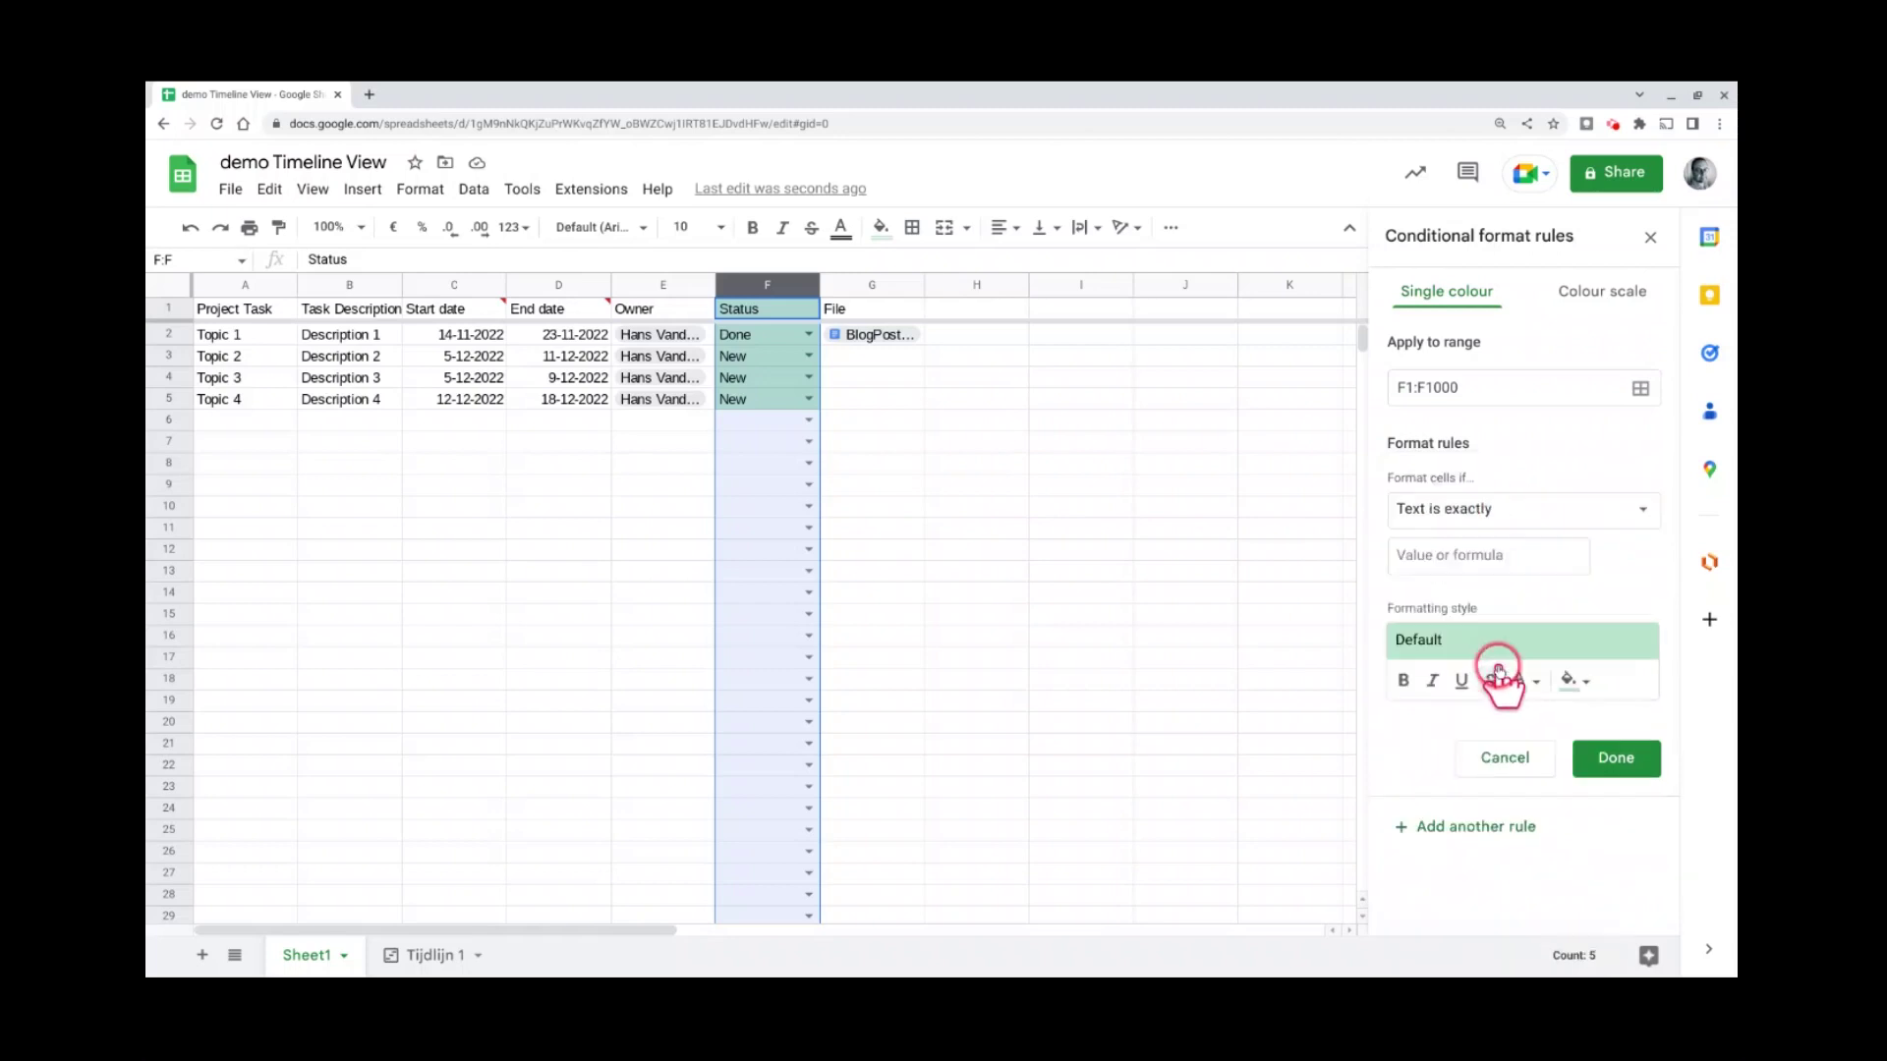
left_click(1463, 565)
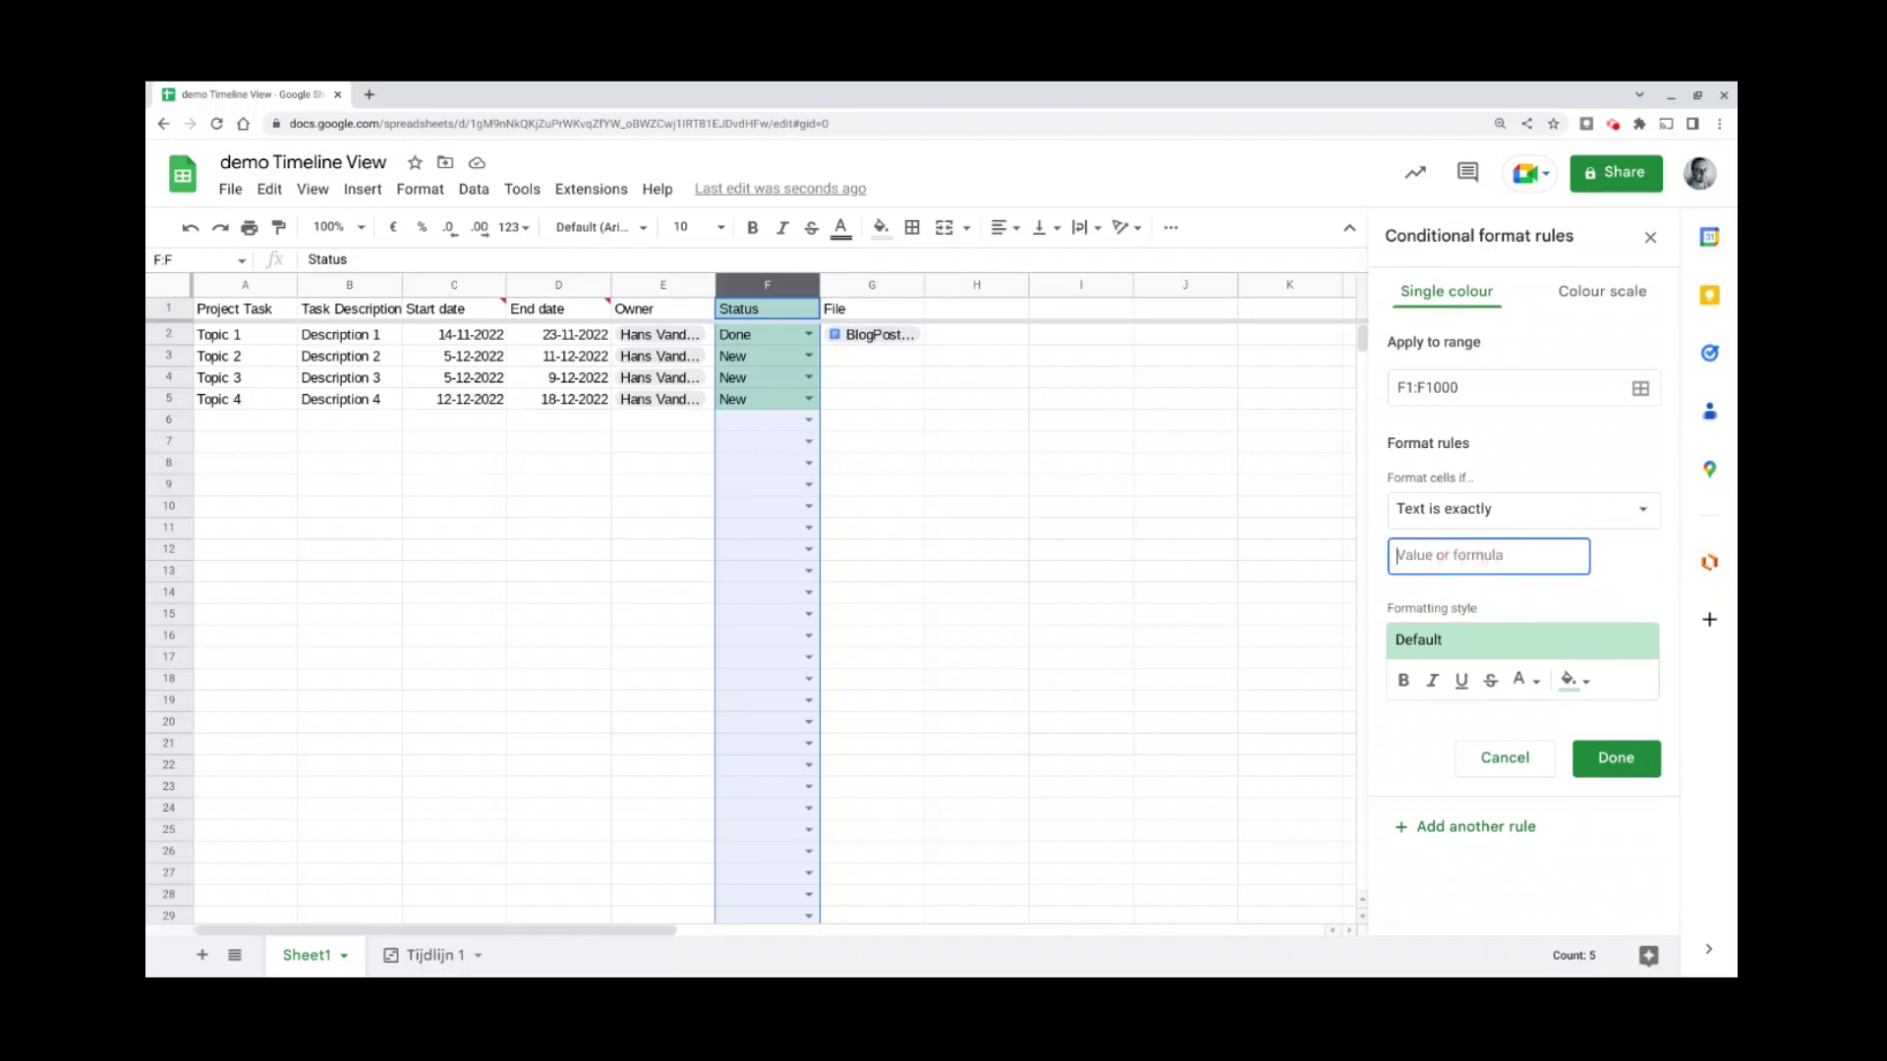
type("New")
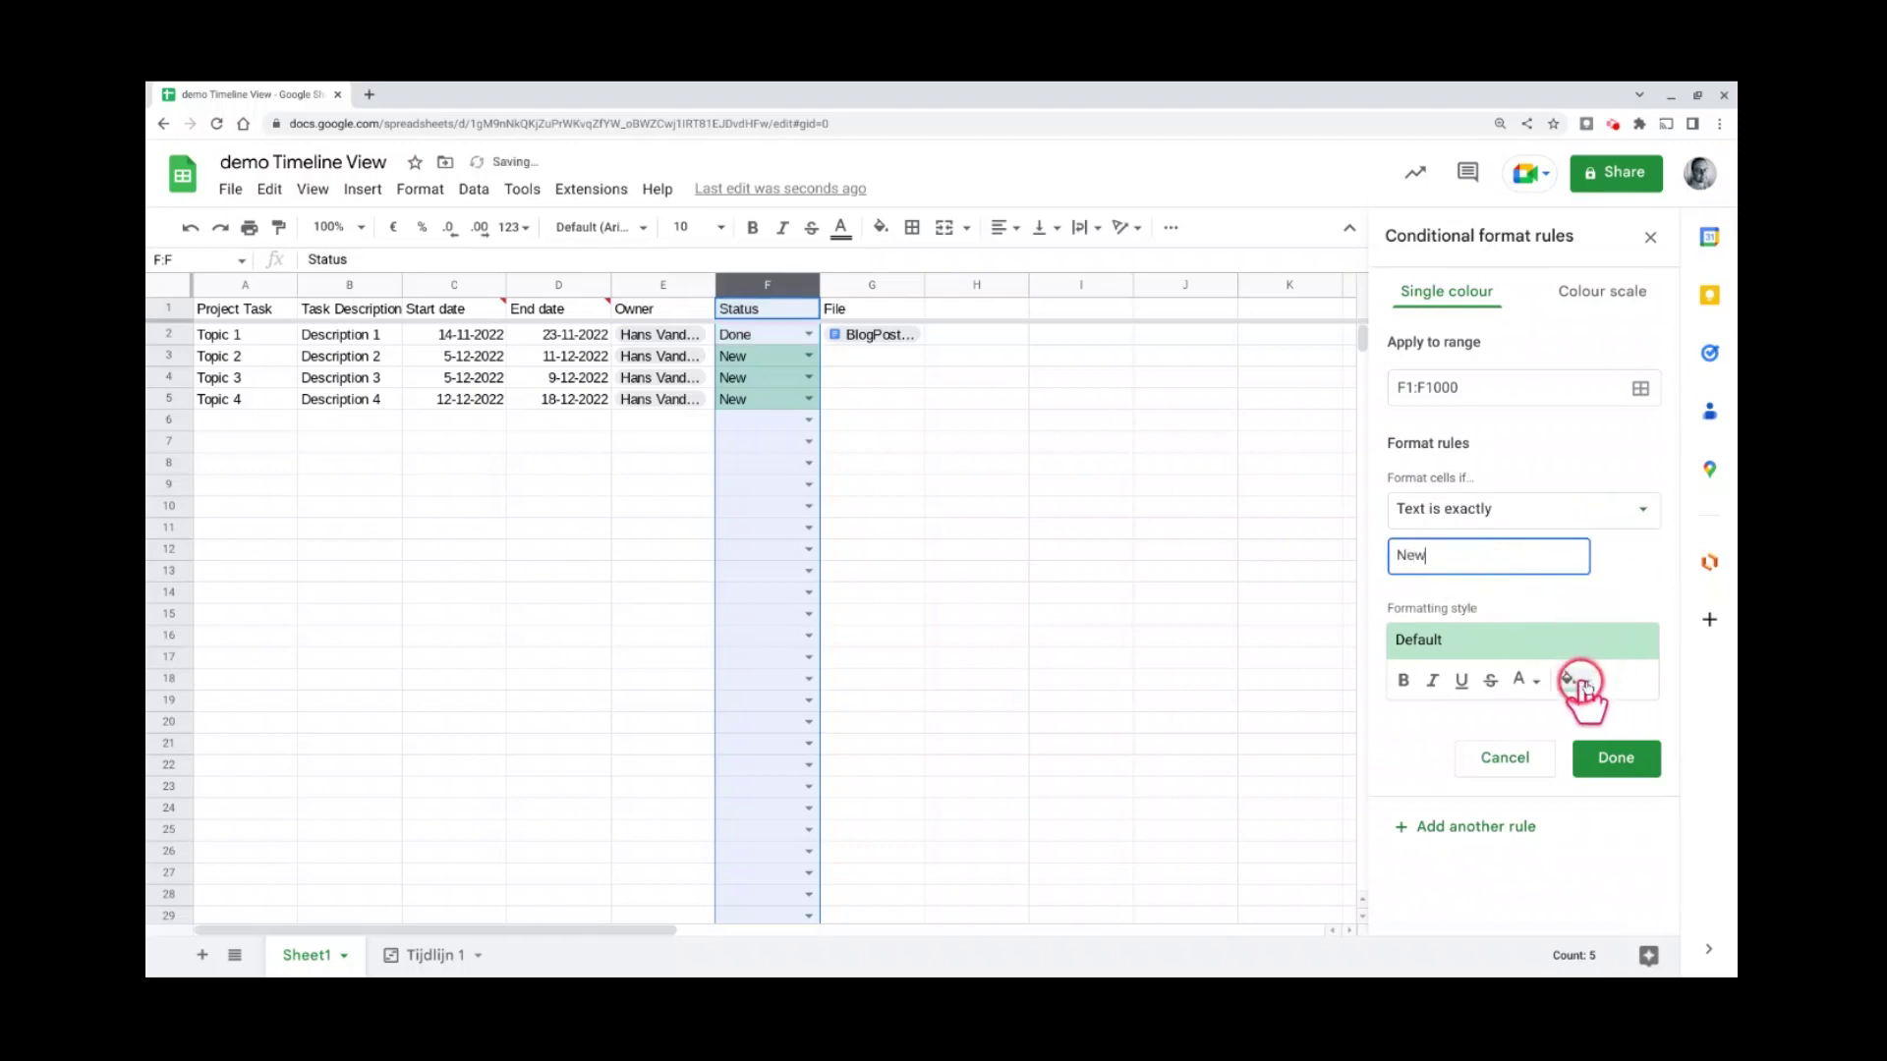
left_click(1573, 679)
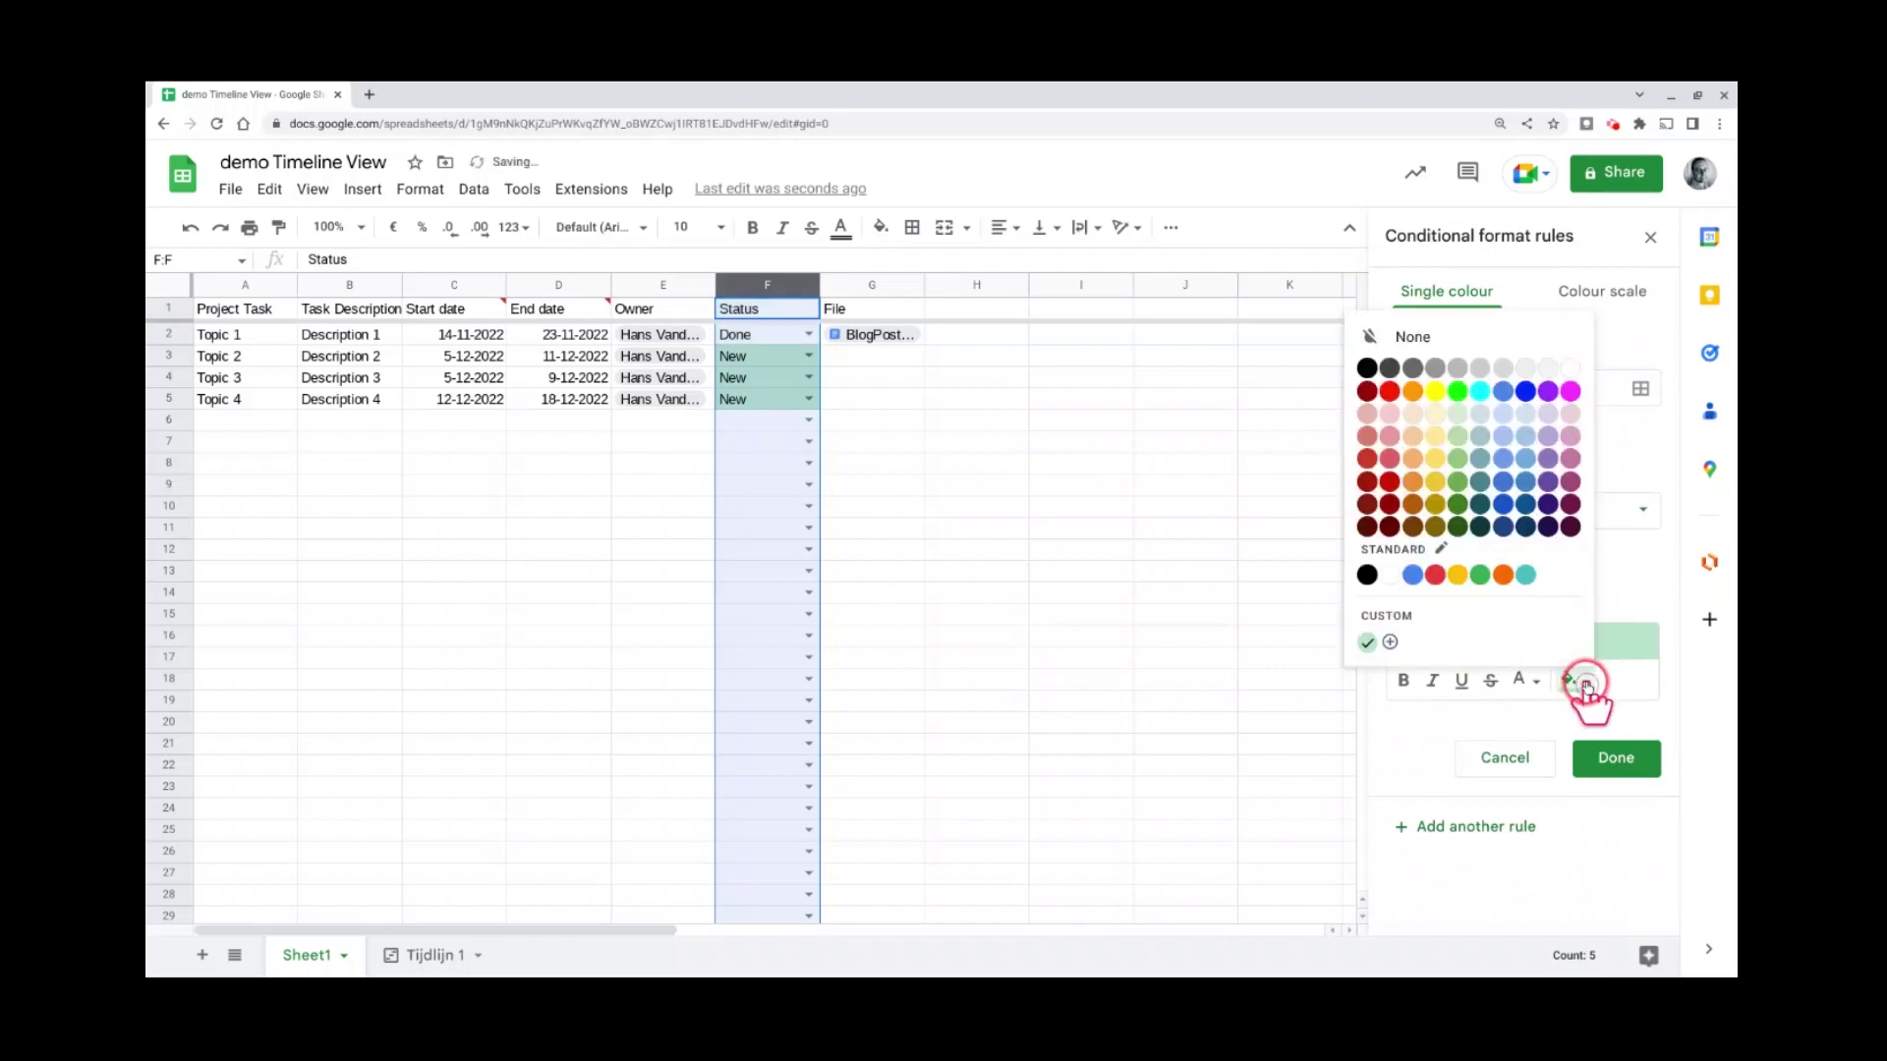
left_click(1434, 391)
left_click(1582, 759)
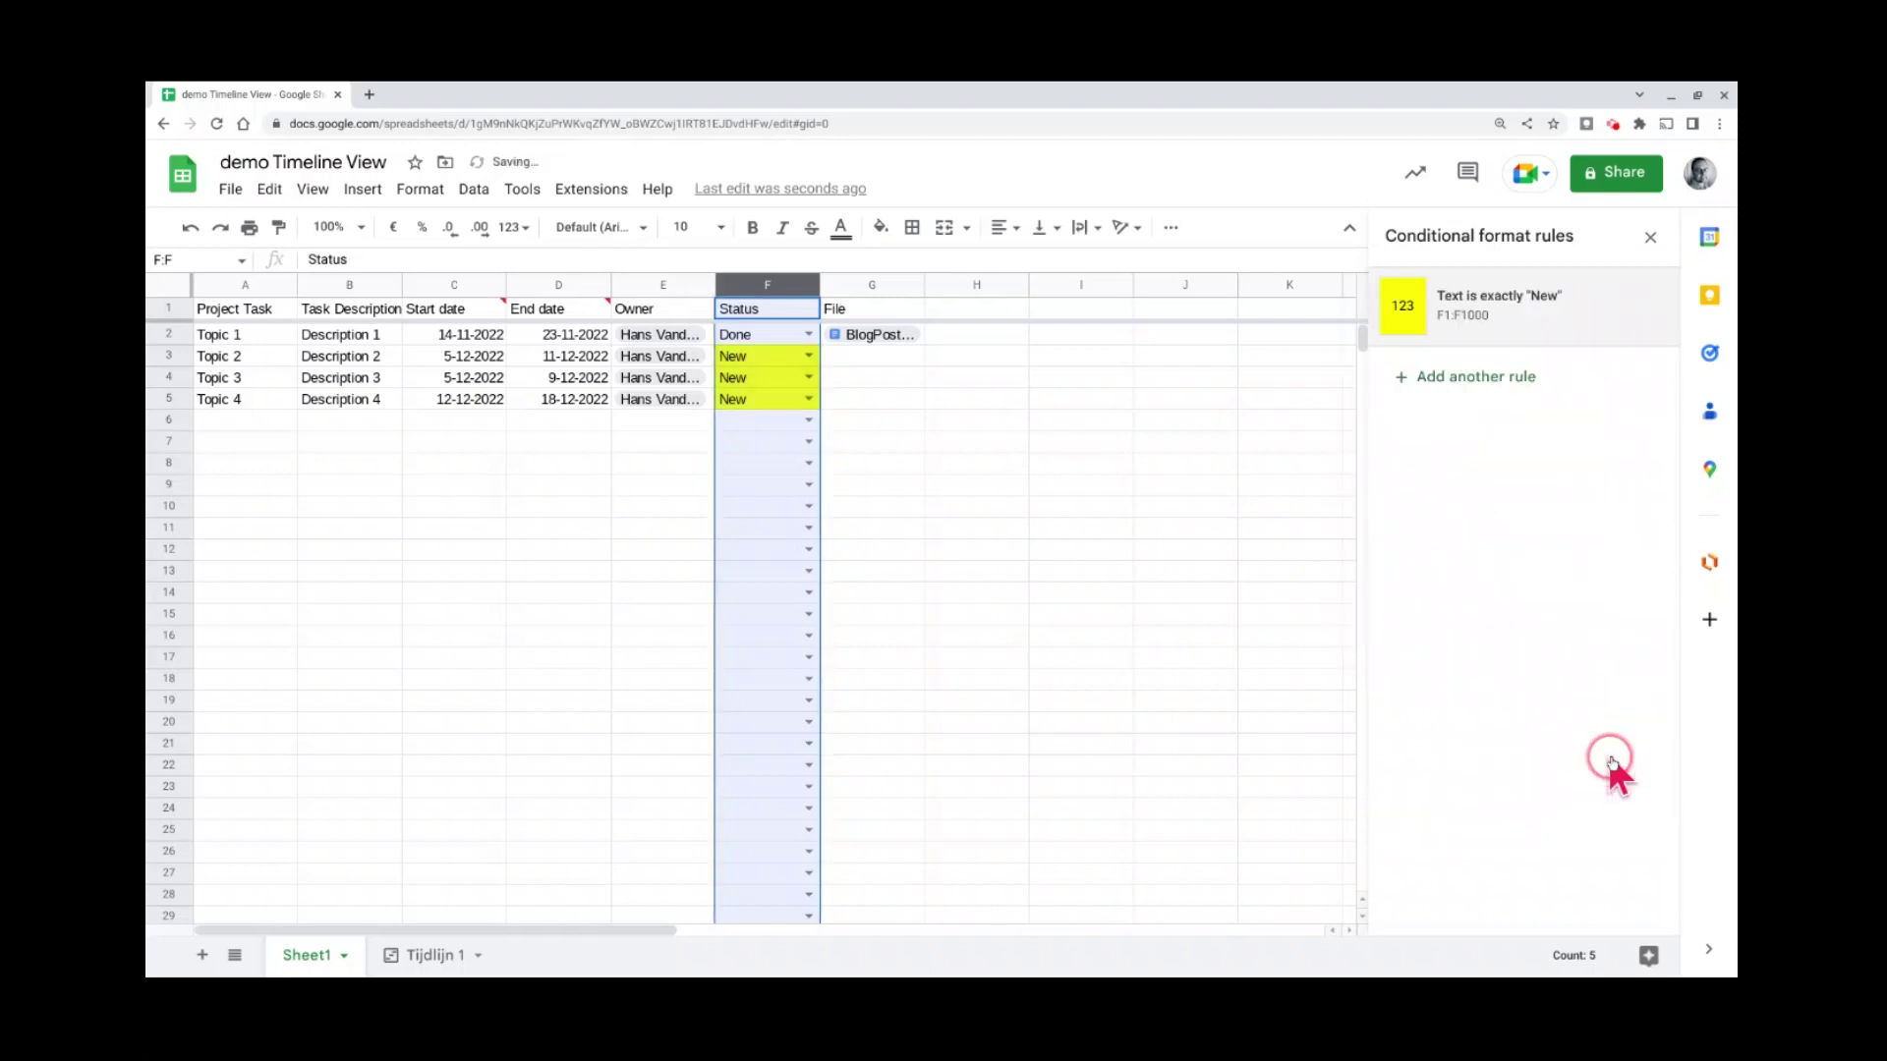
- Add a second Status rule: text is exactly 'Busy' fills orange
left_click(1449, 380)
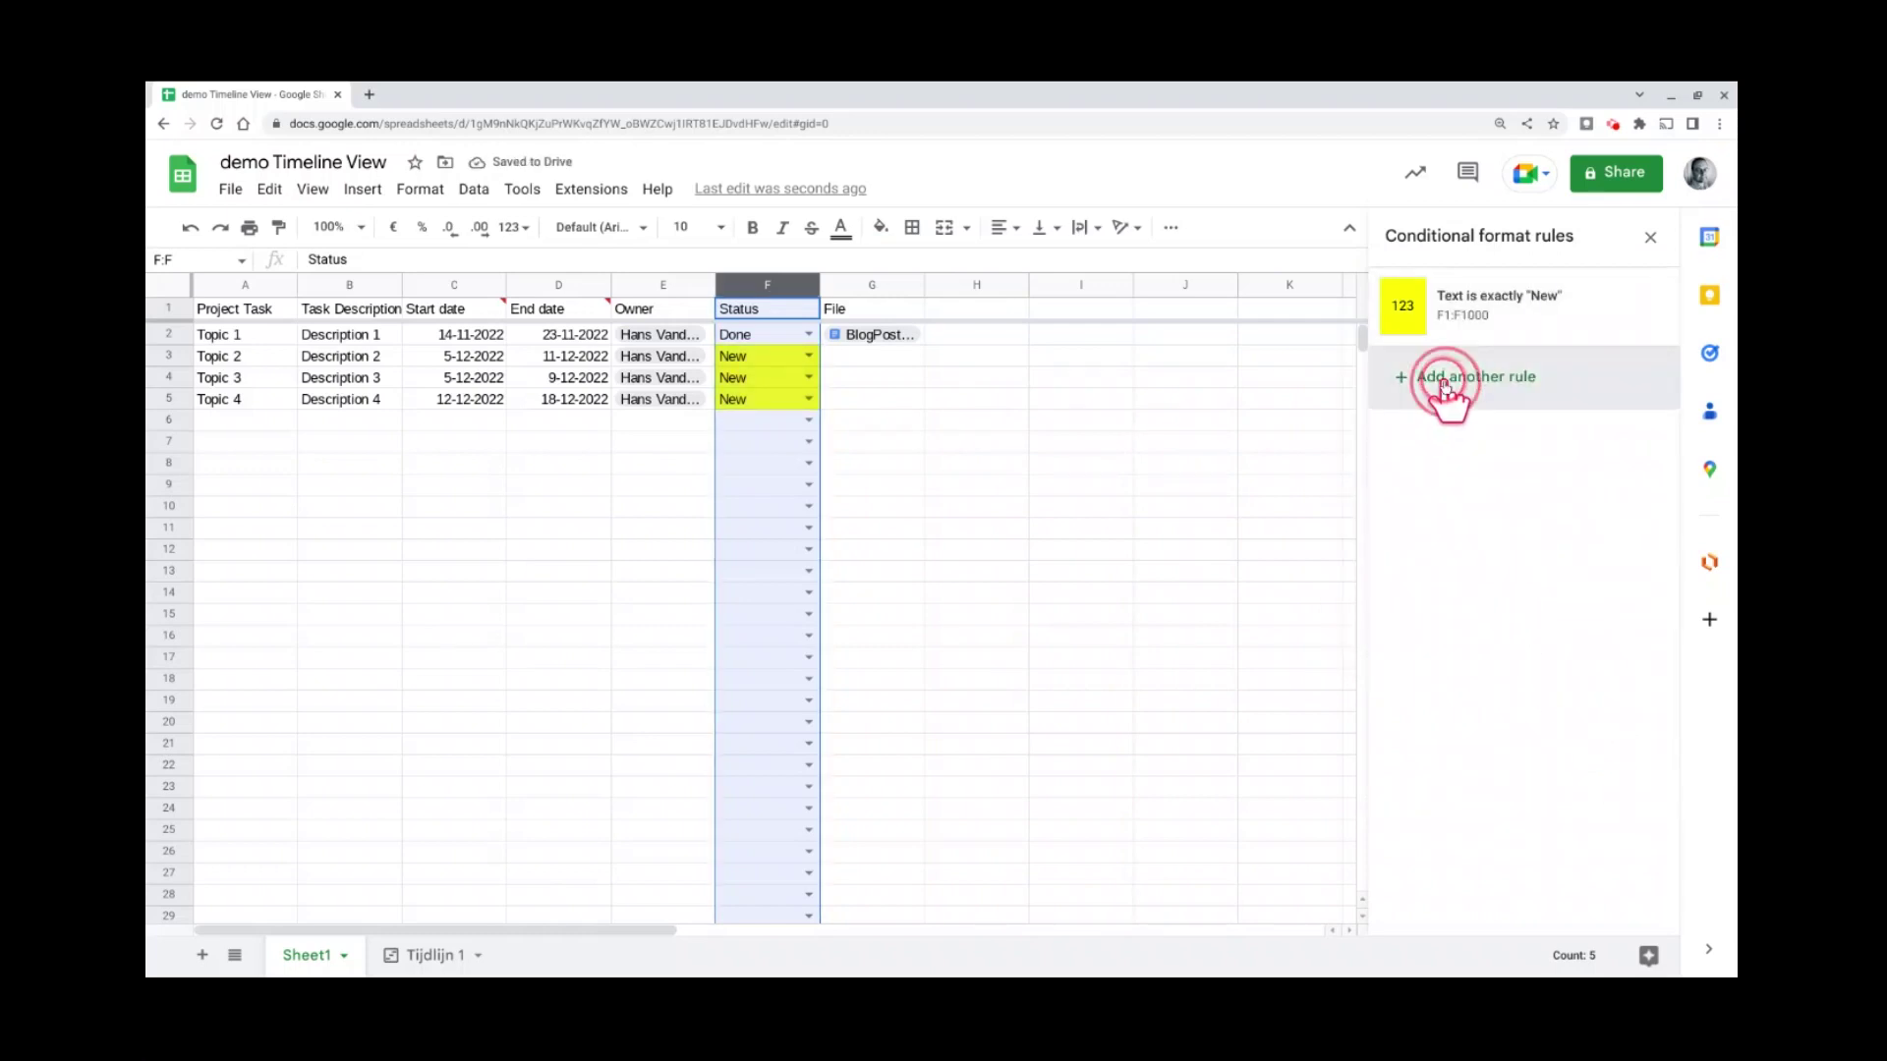
left_click(1457, 503)
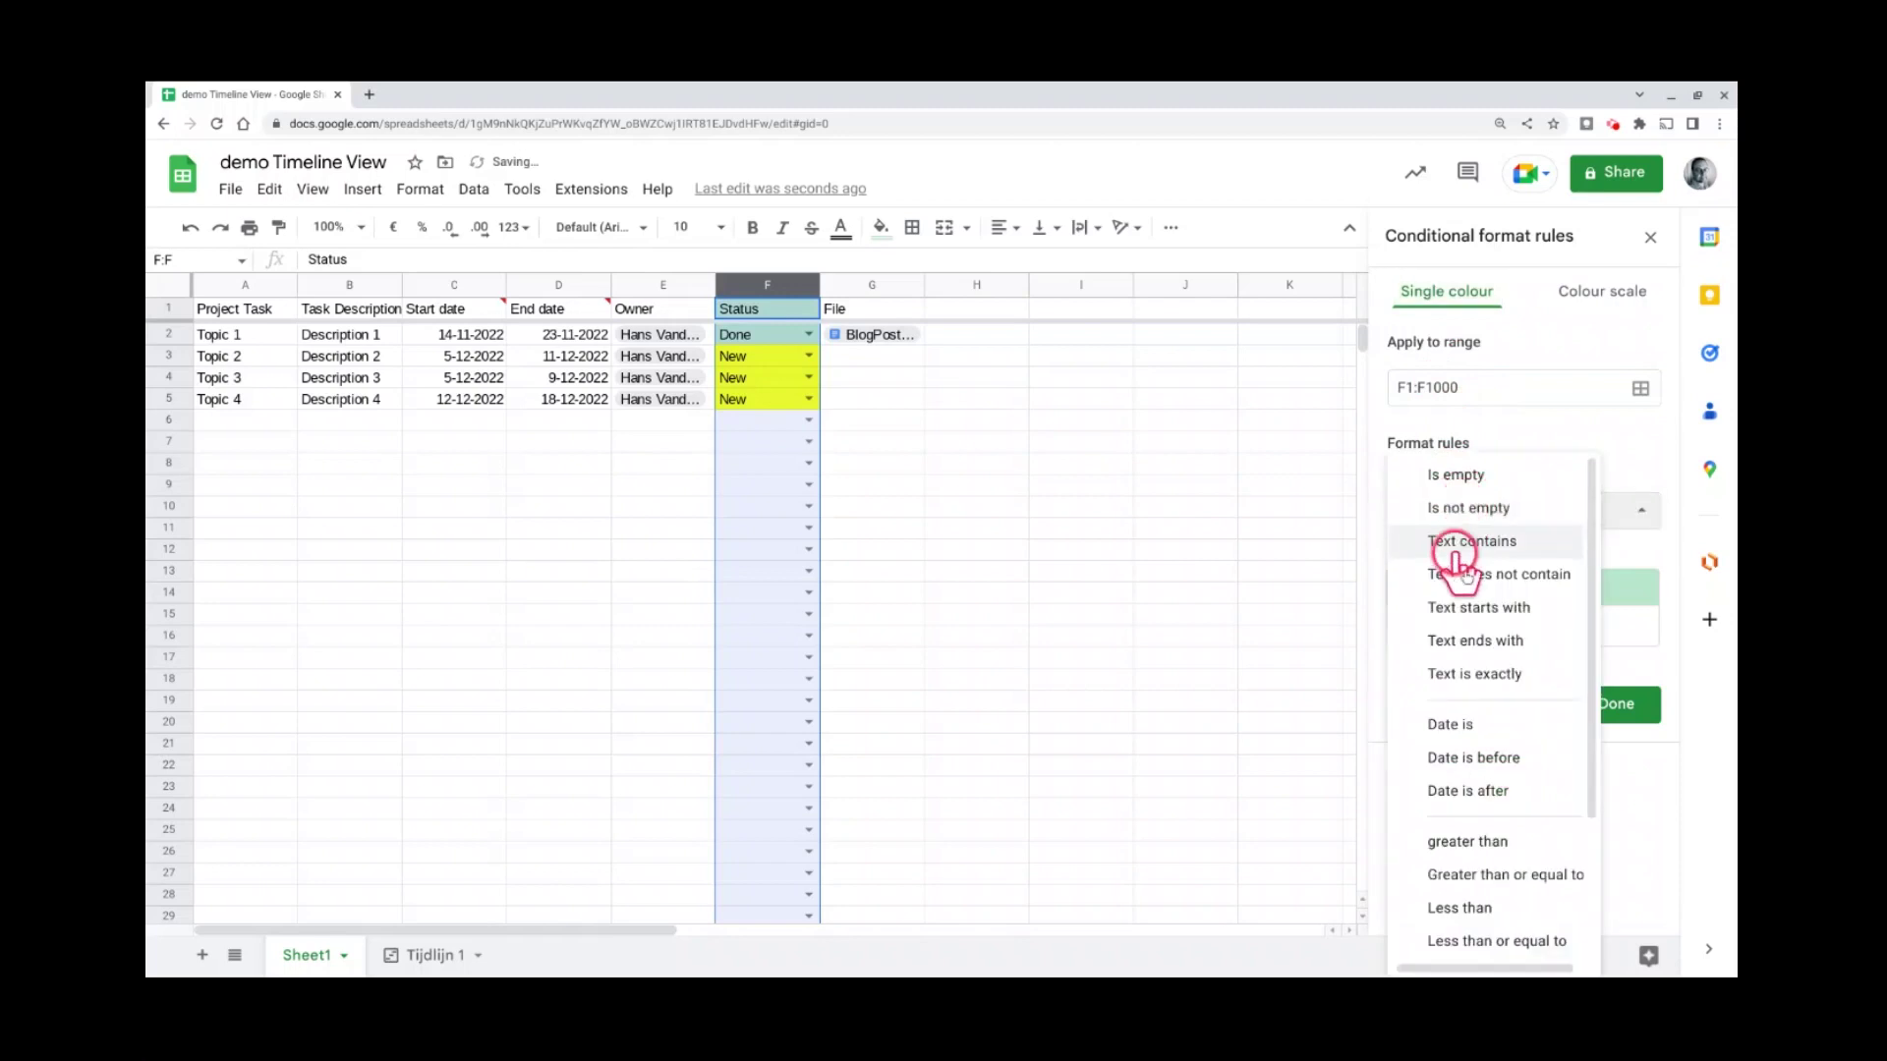
left_click(1485, 675)
left_click(1467, 555)
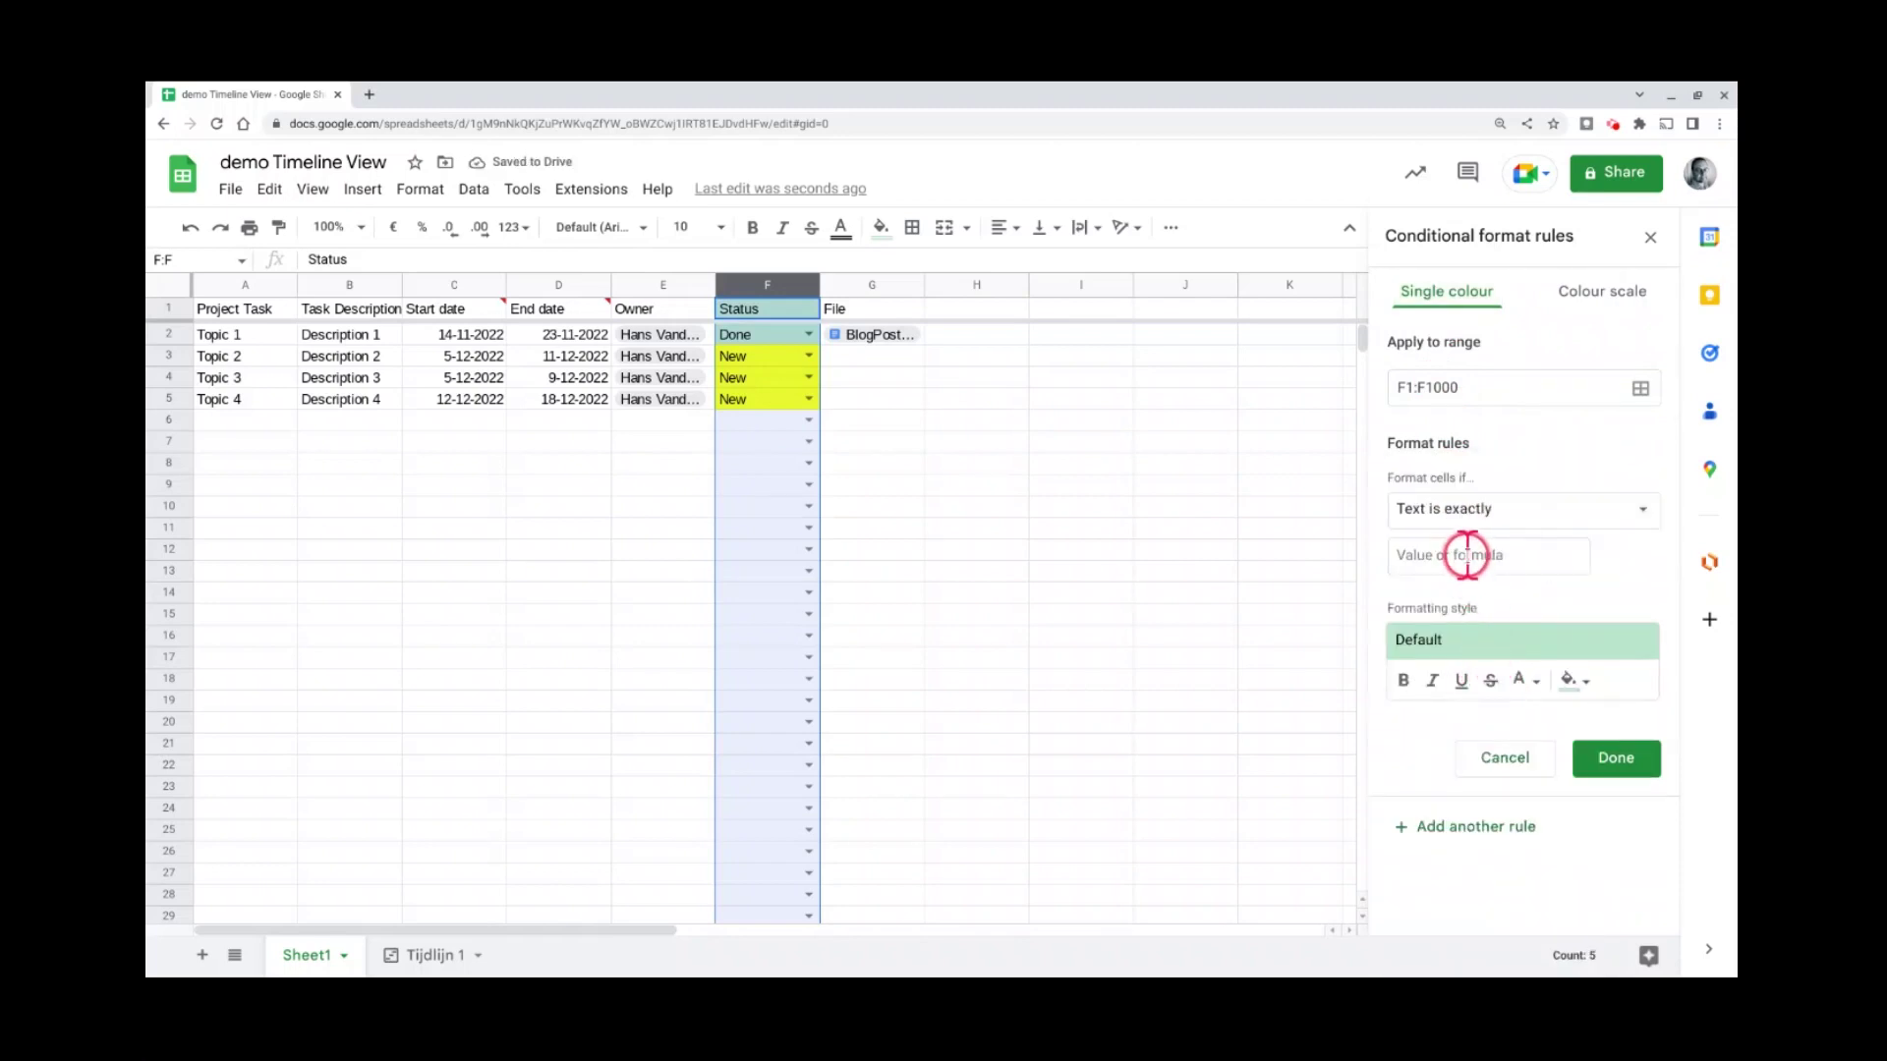
type("Busy")
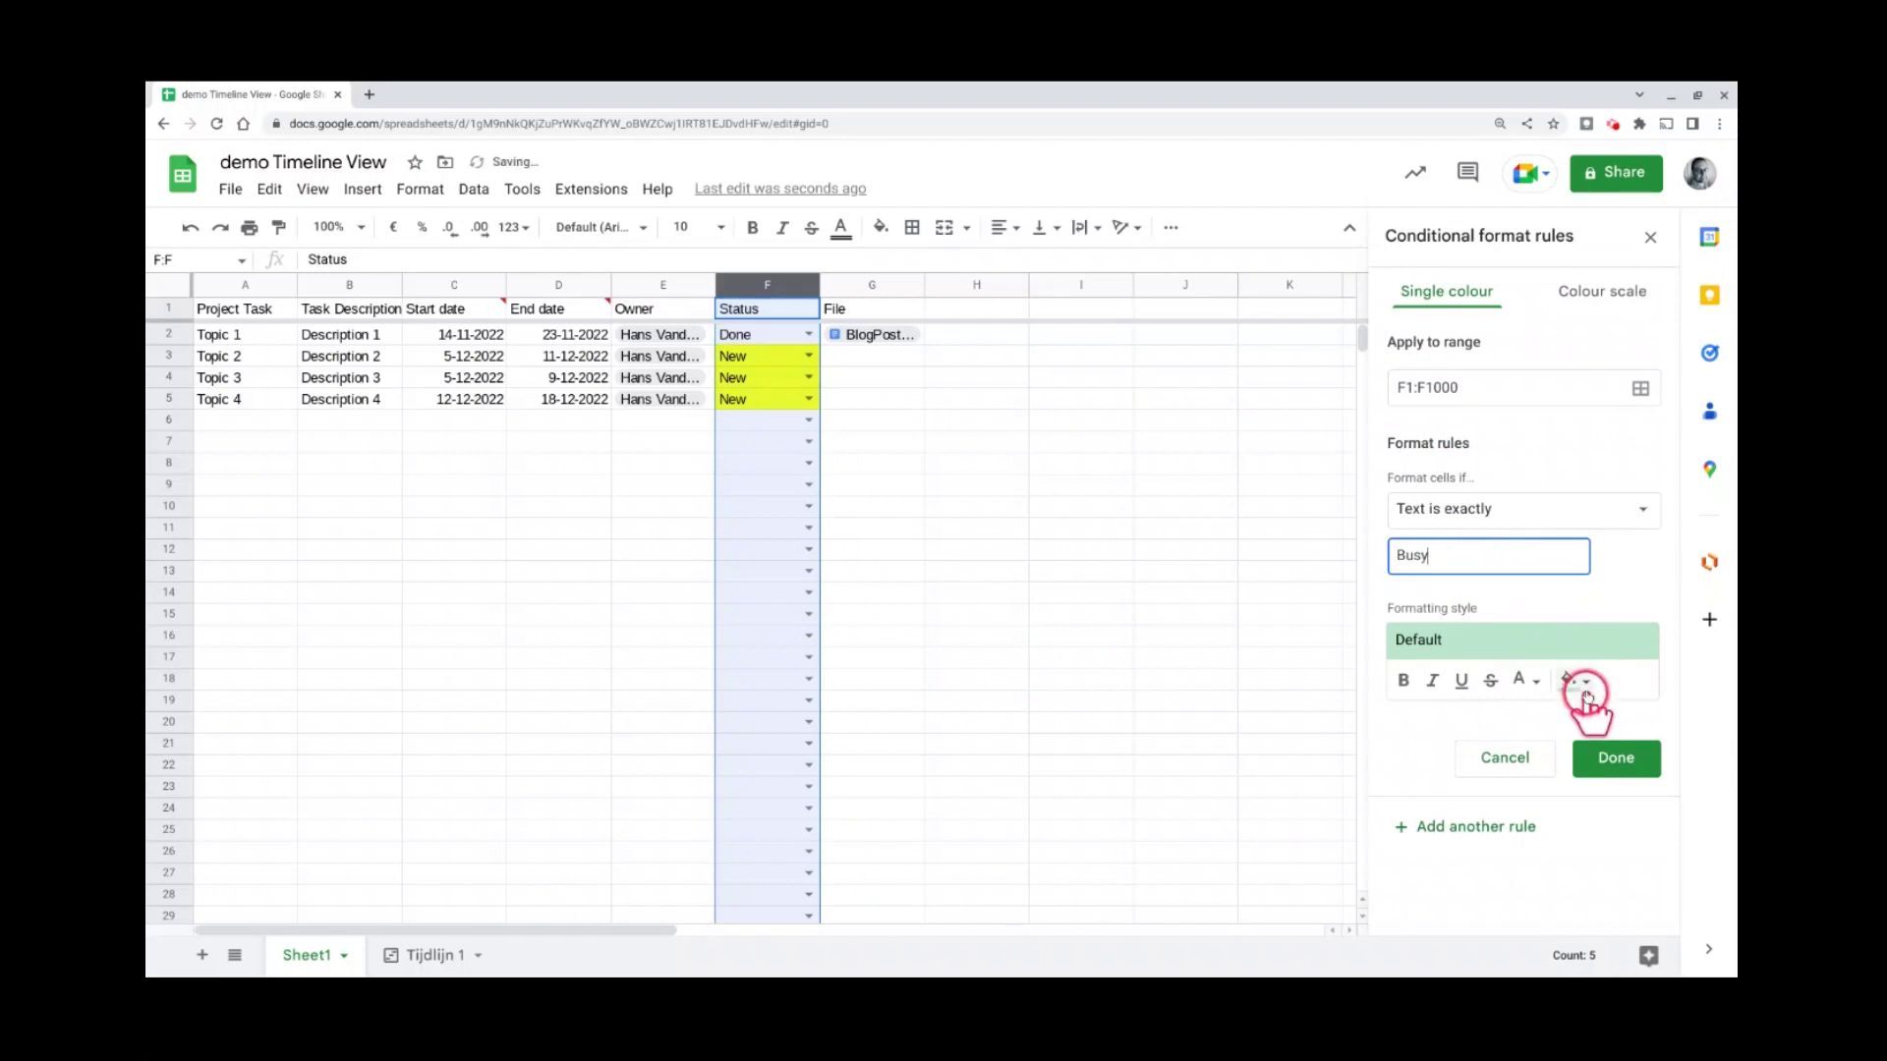
left_click(1572, 680)
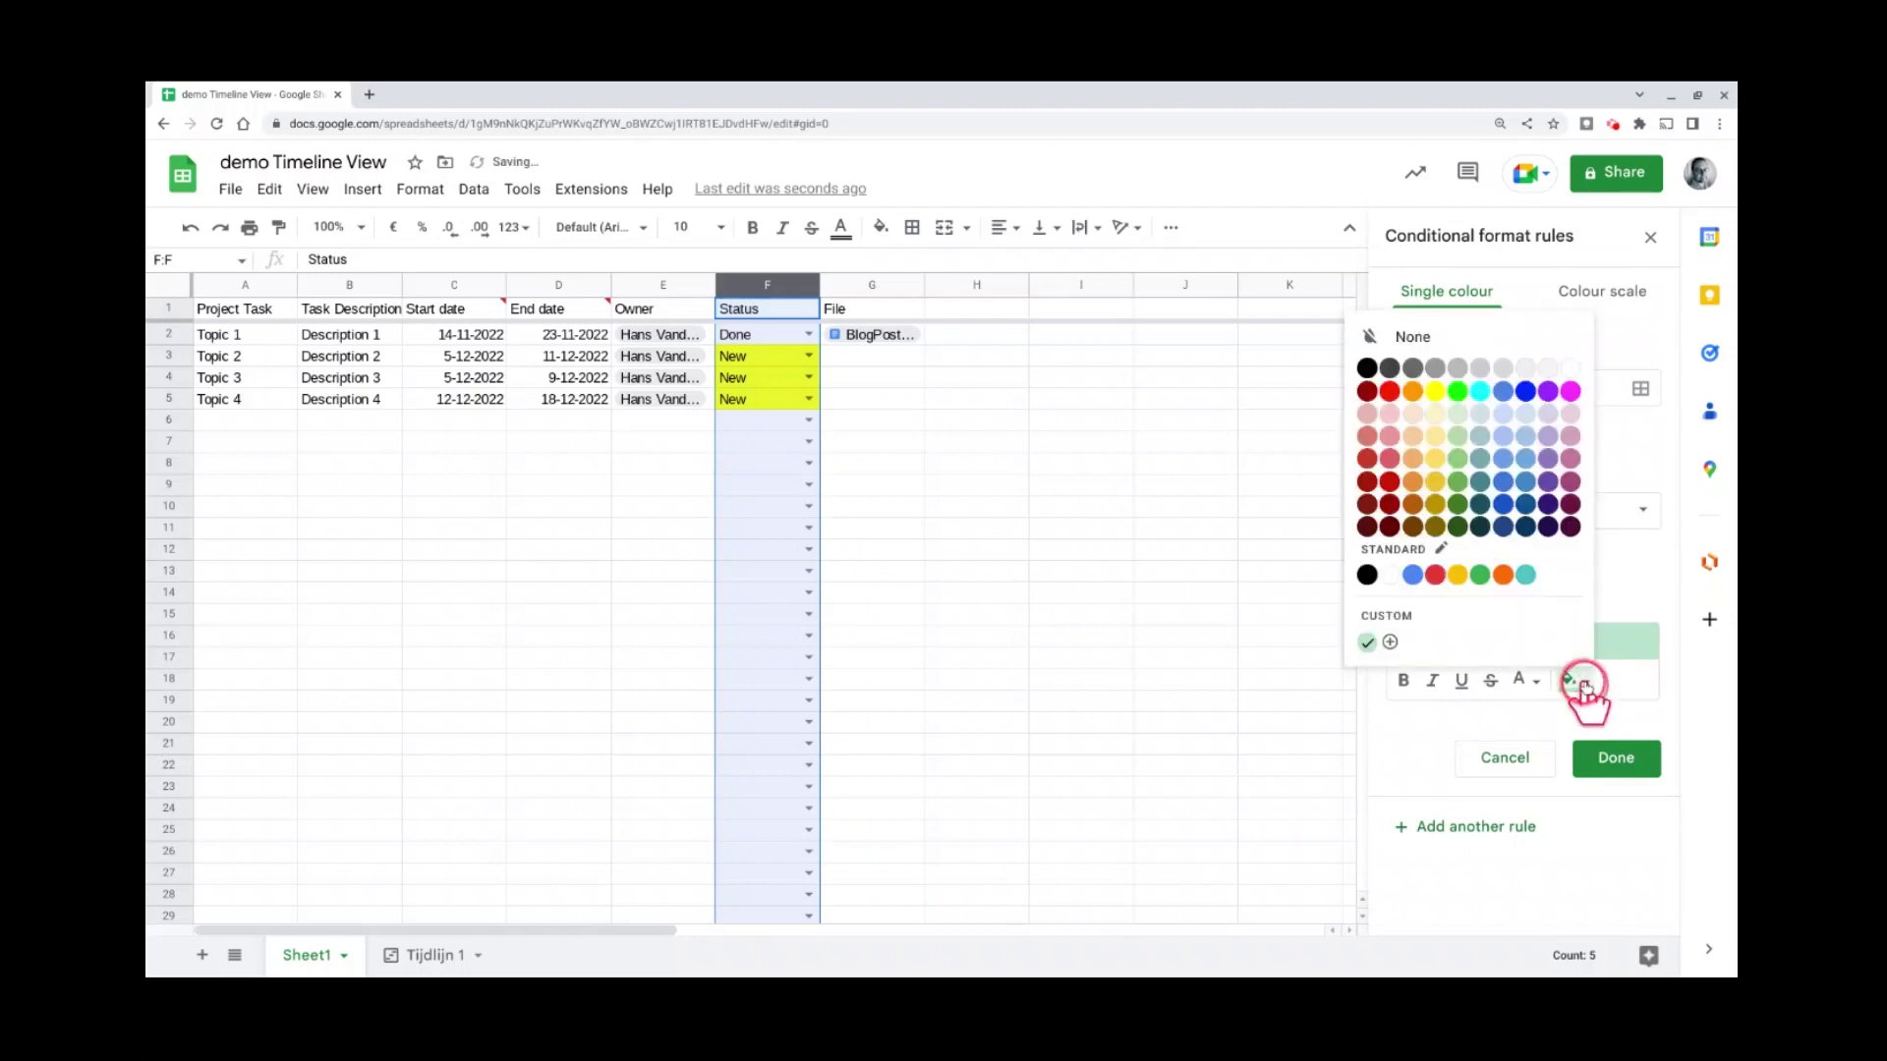
left_click(1412, 390)
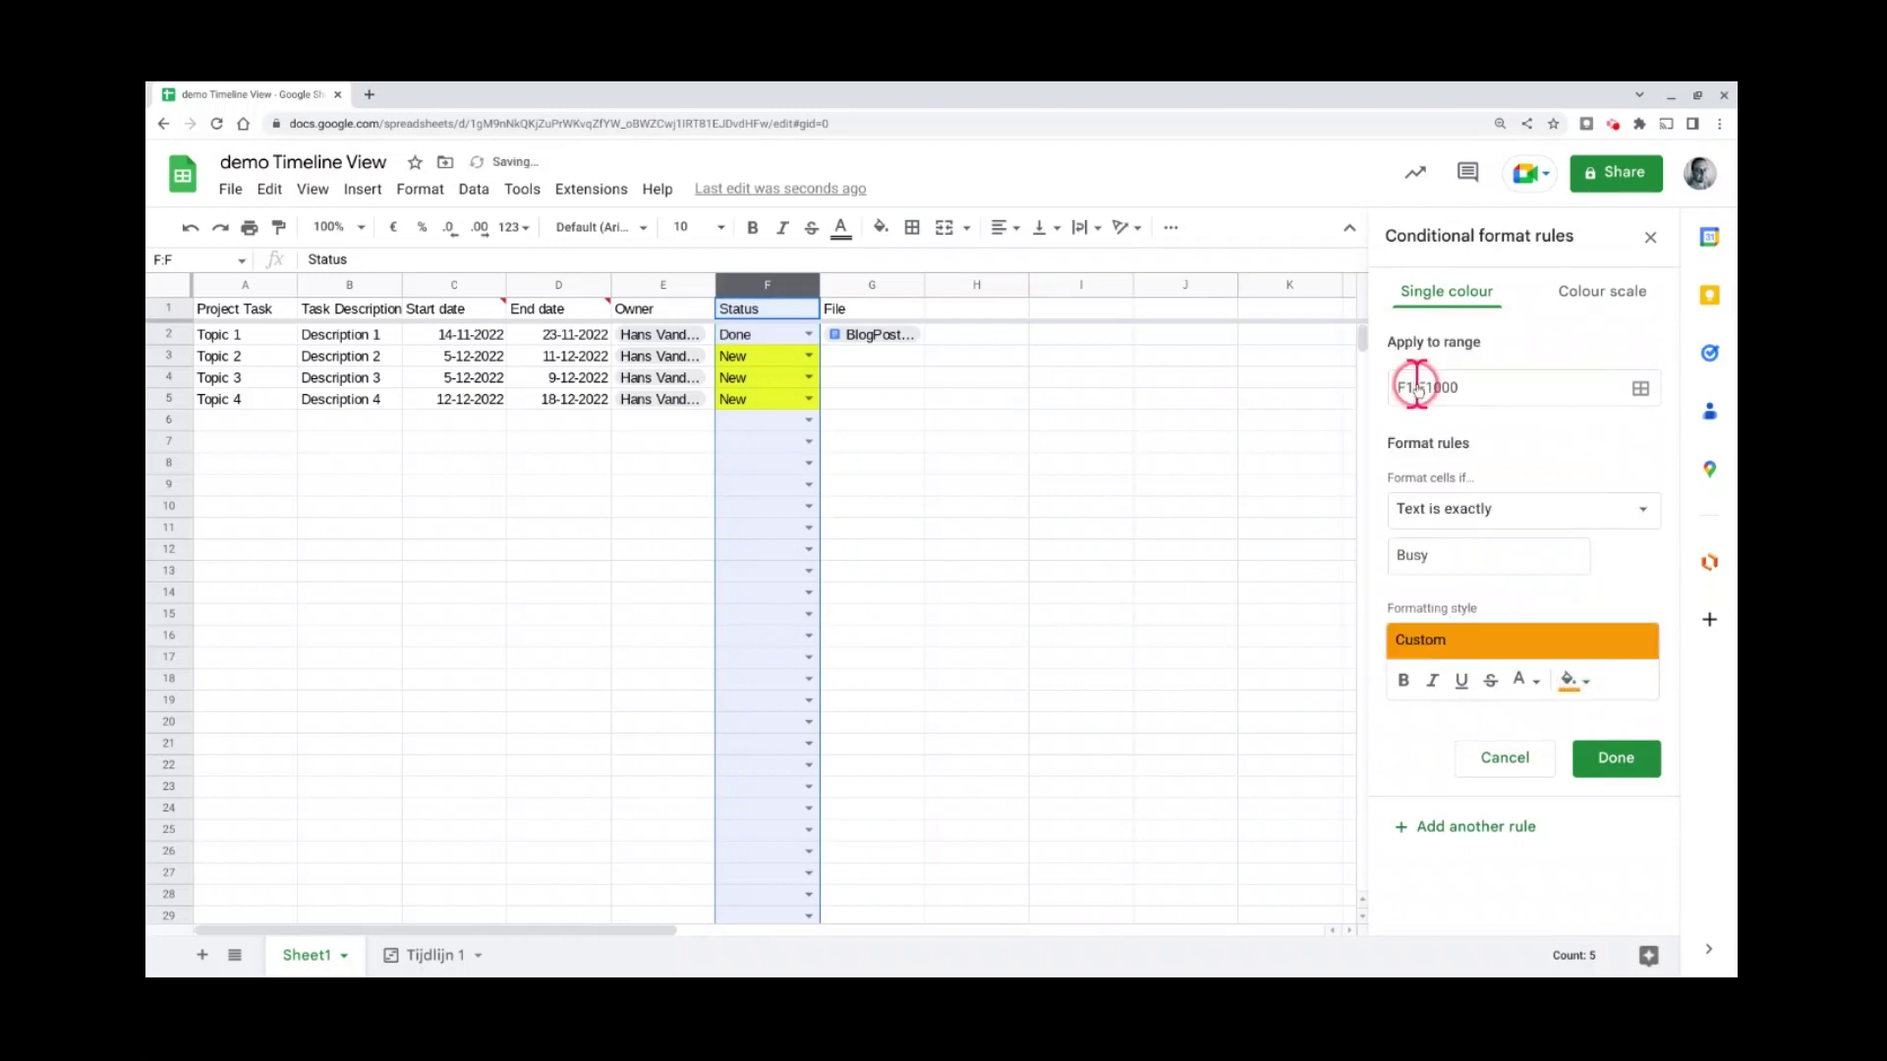
left_click(1611, 764)
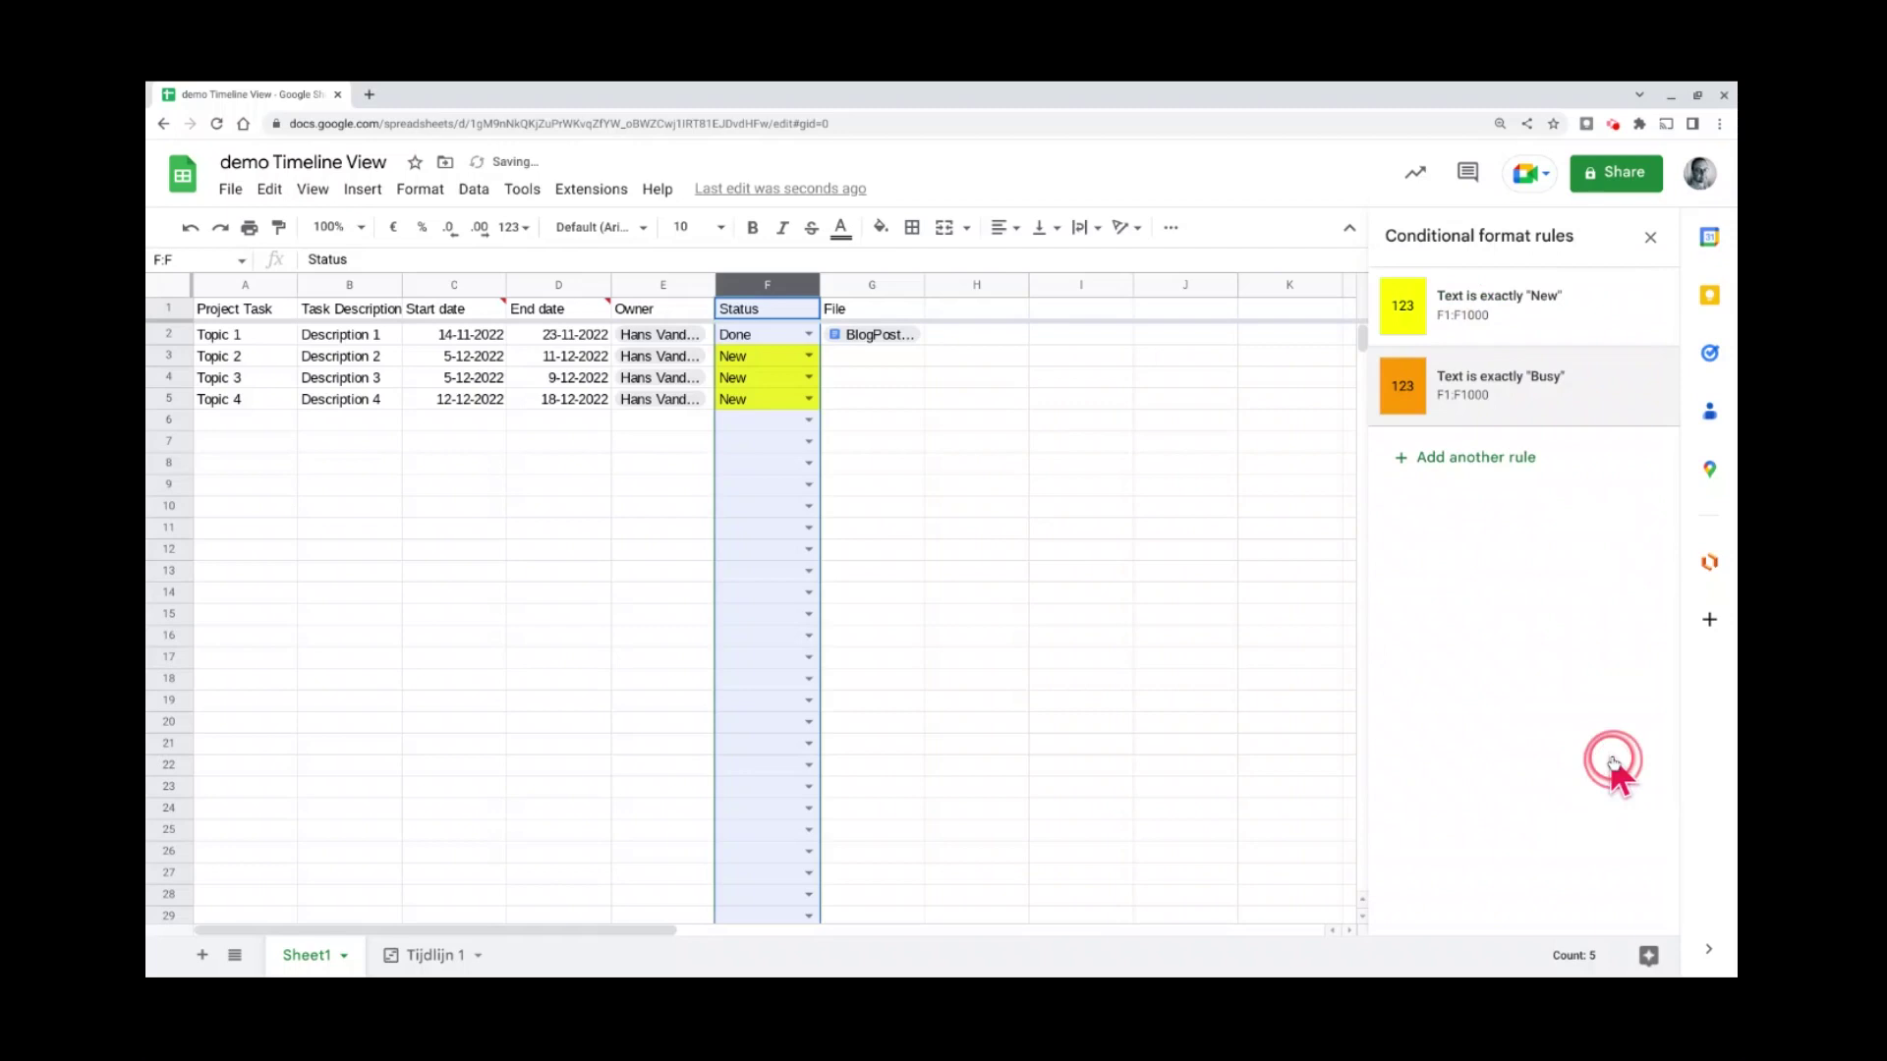
- Add a third Status rule: text is exactly 'Done' fills grey
left_click(1468, 458)
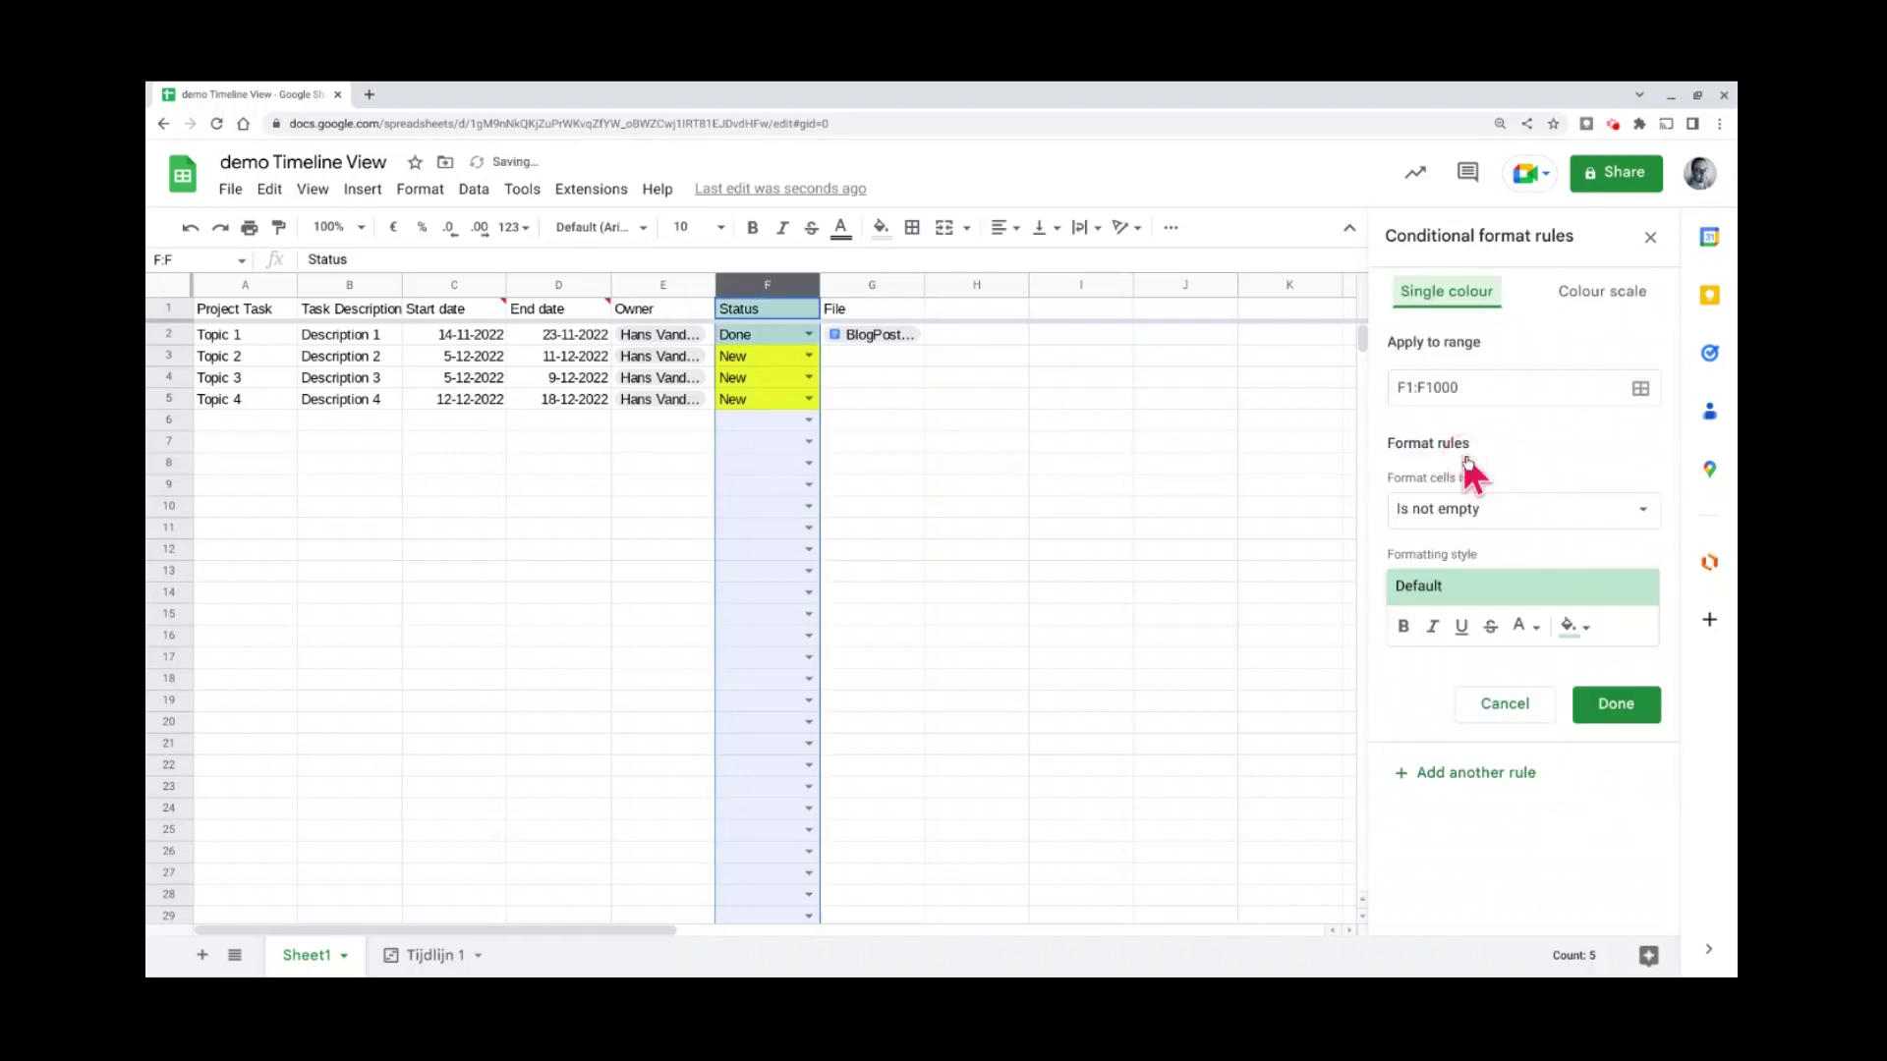
left_click(1464, 516)
left_click(1494, 674)
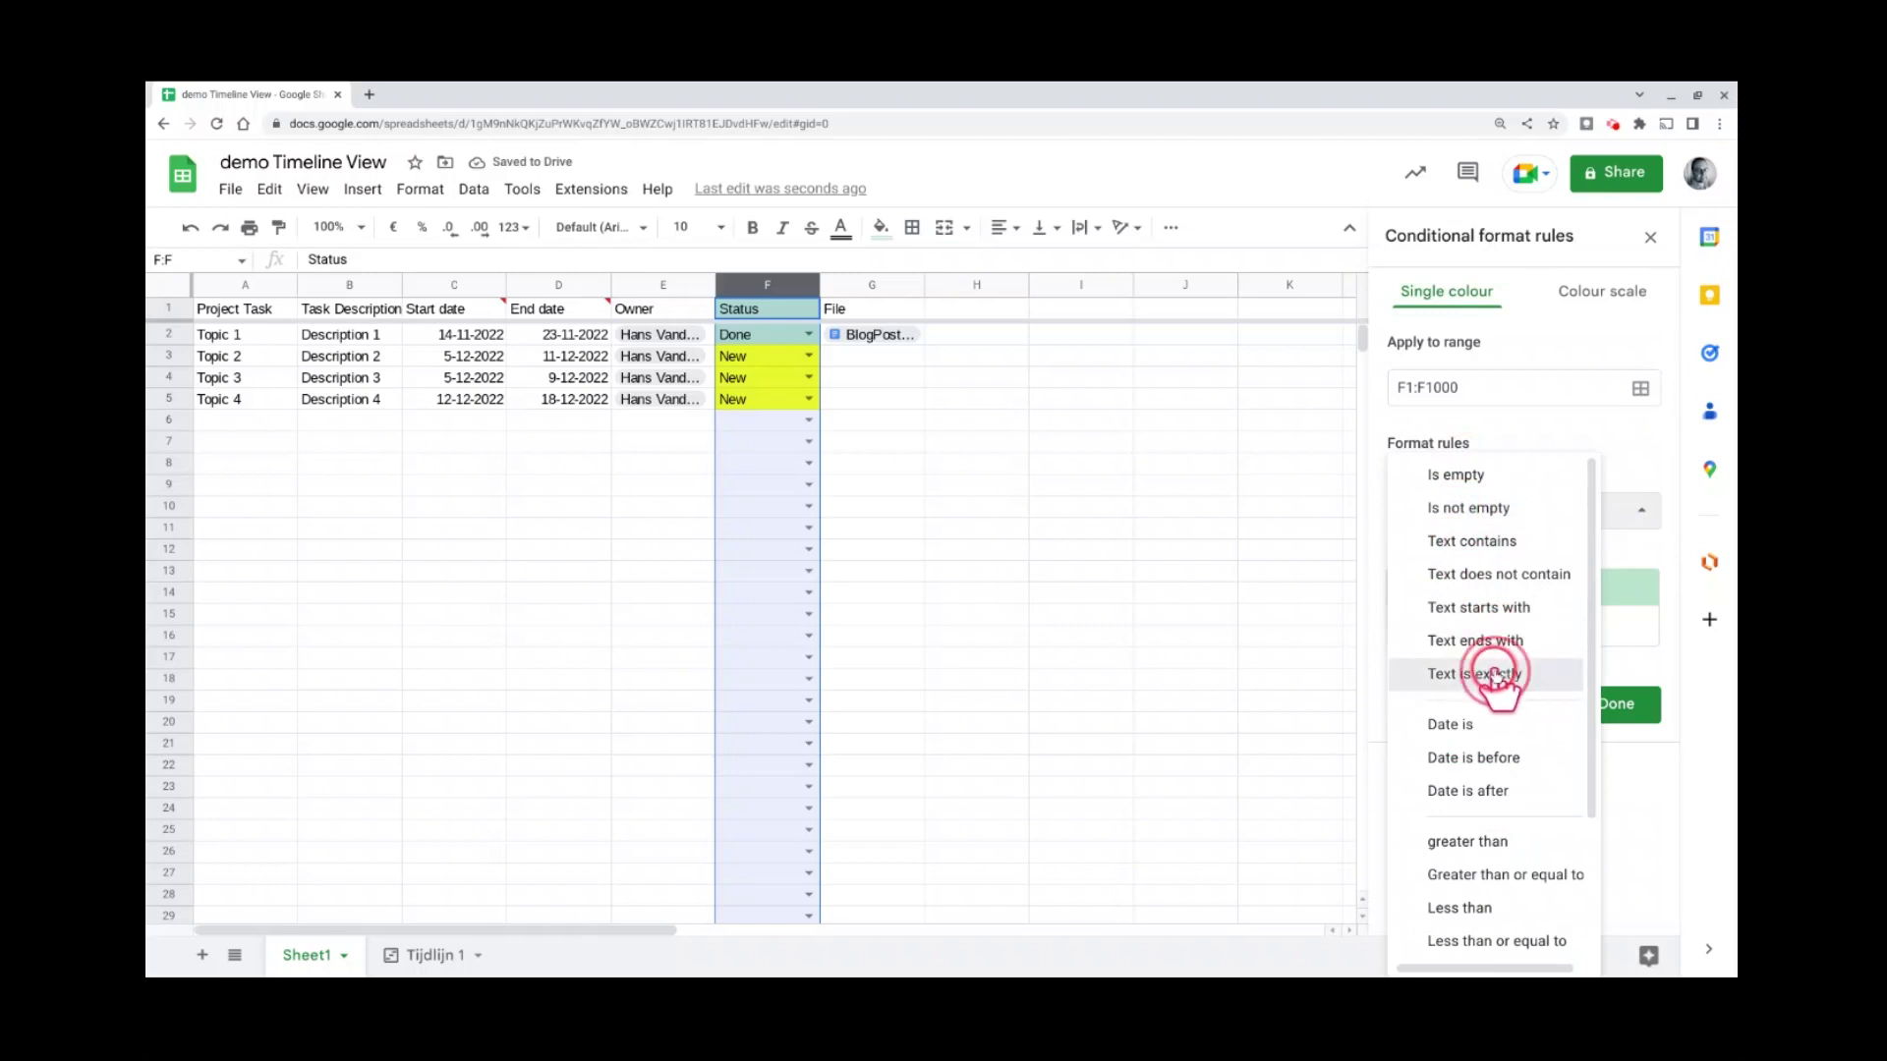
left_click(1474, 556)
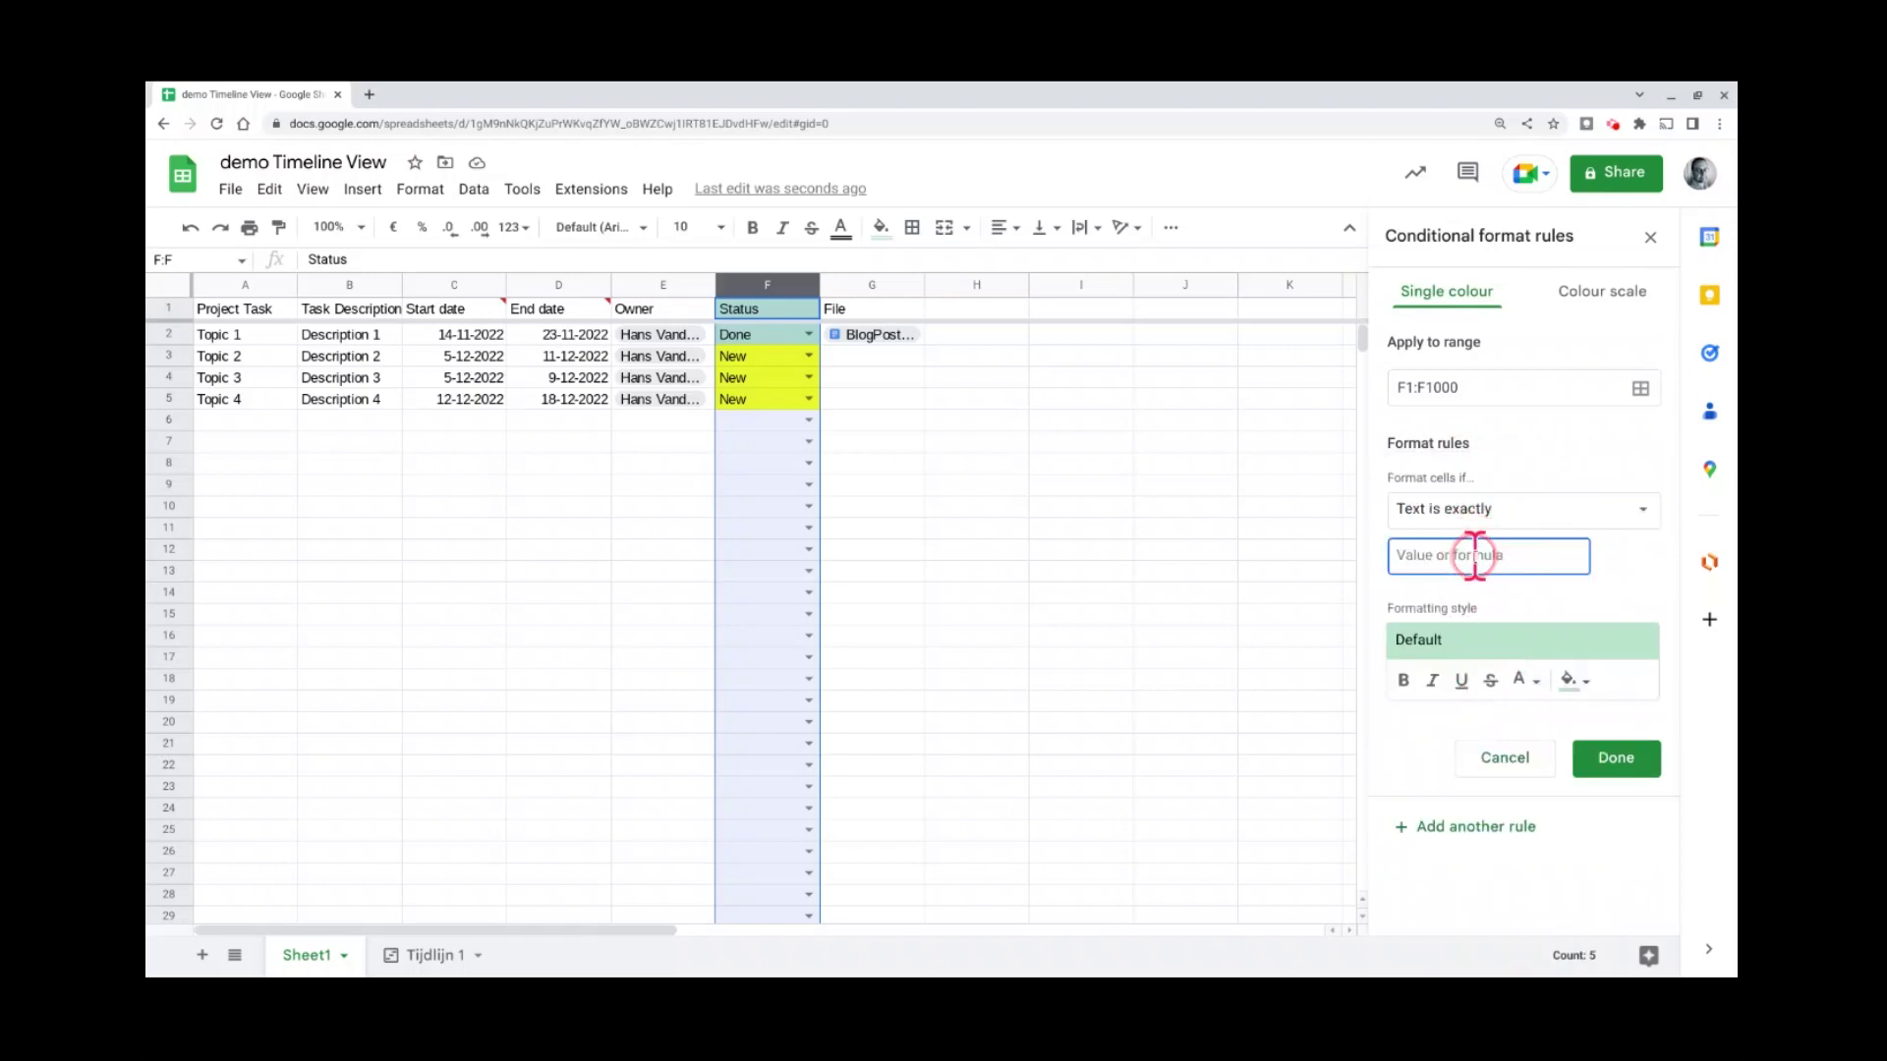
type("Done")
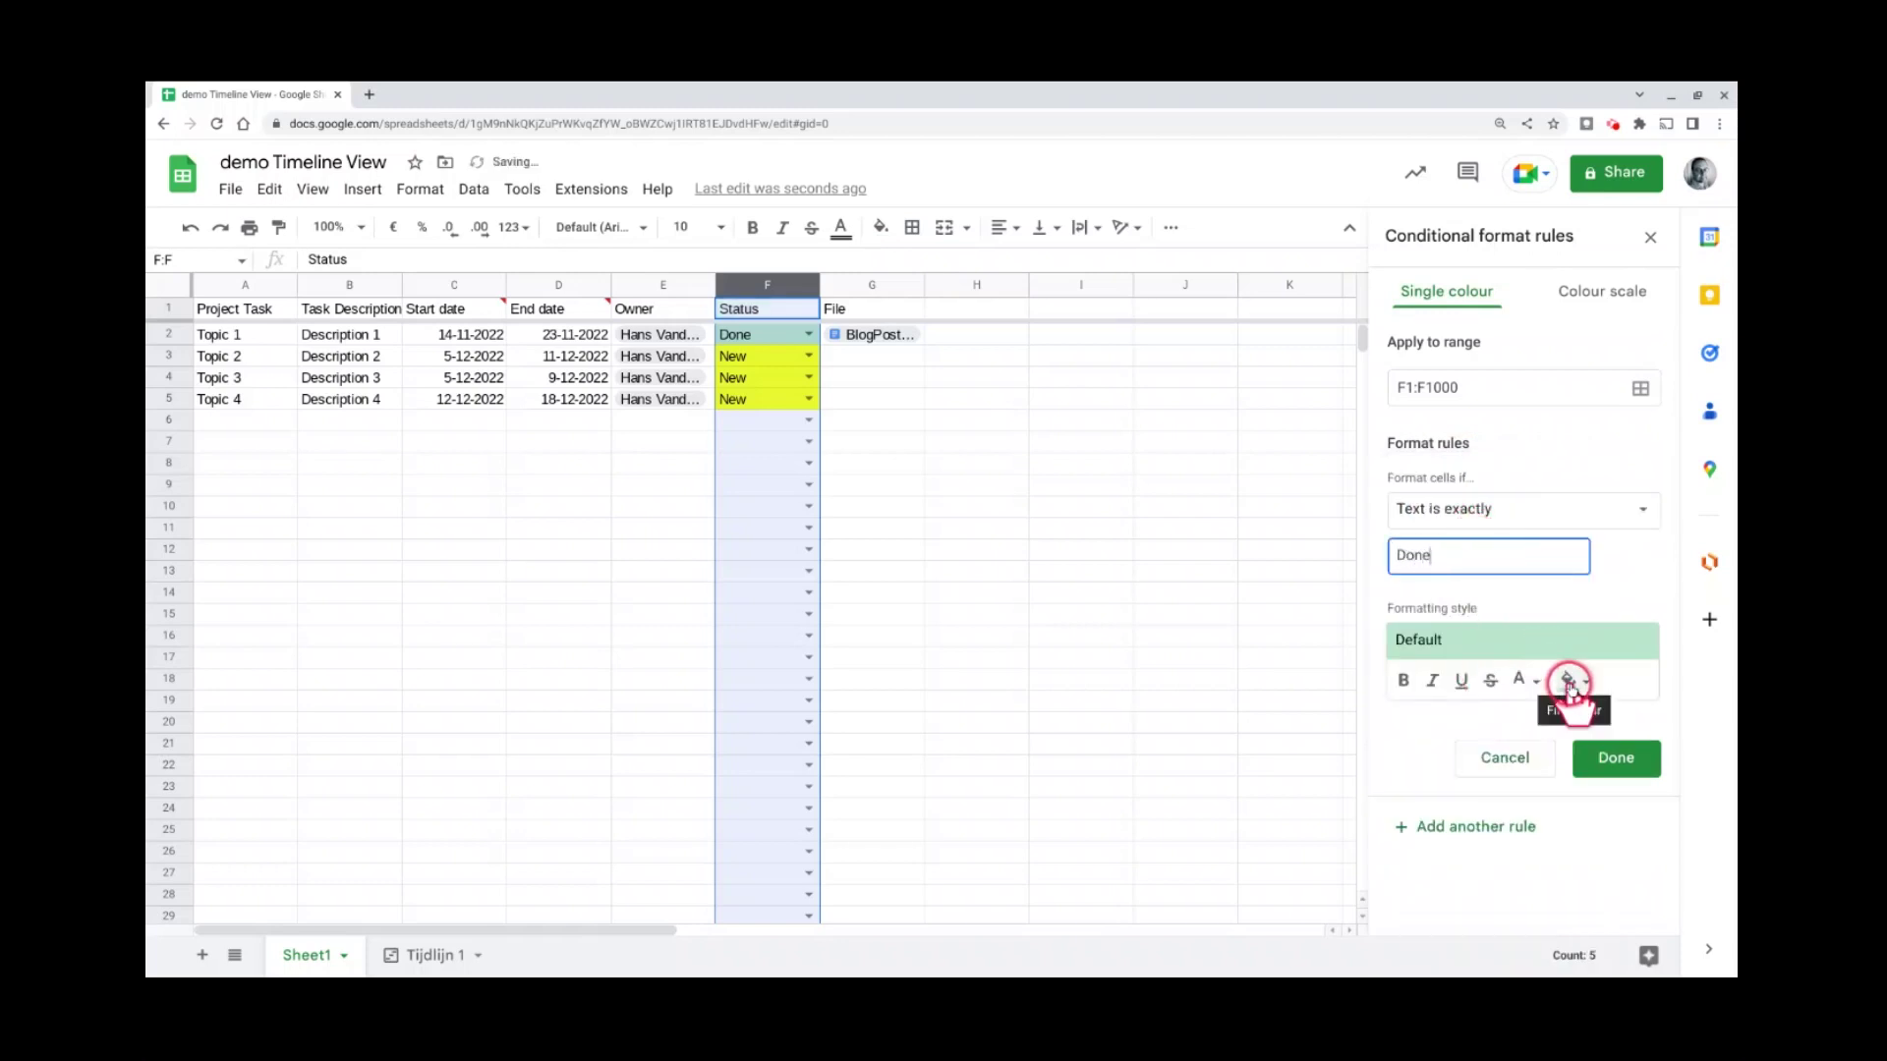
left_click(1570, 680)
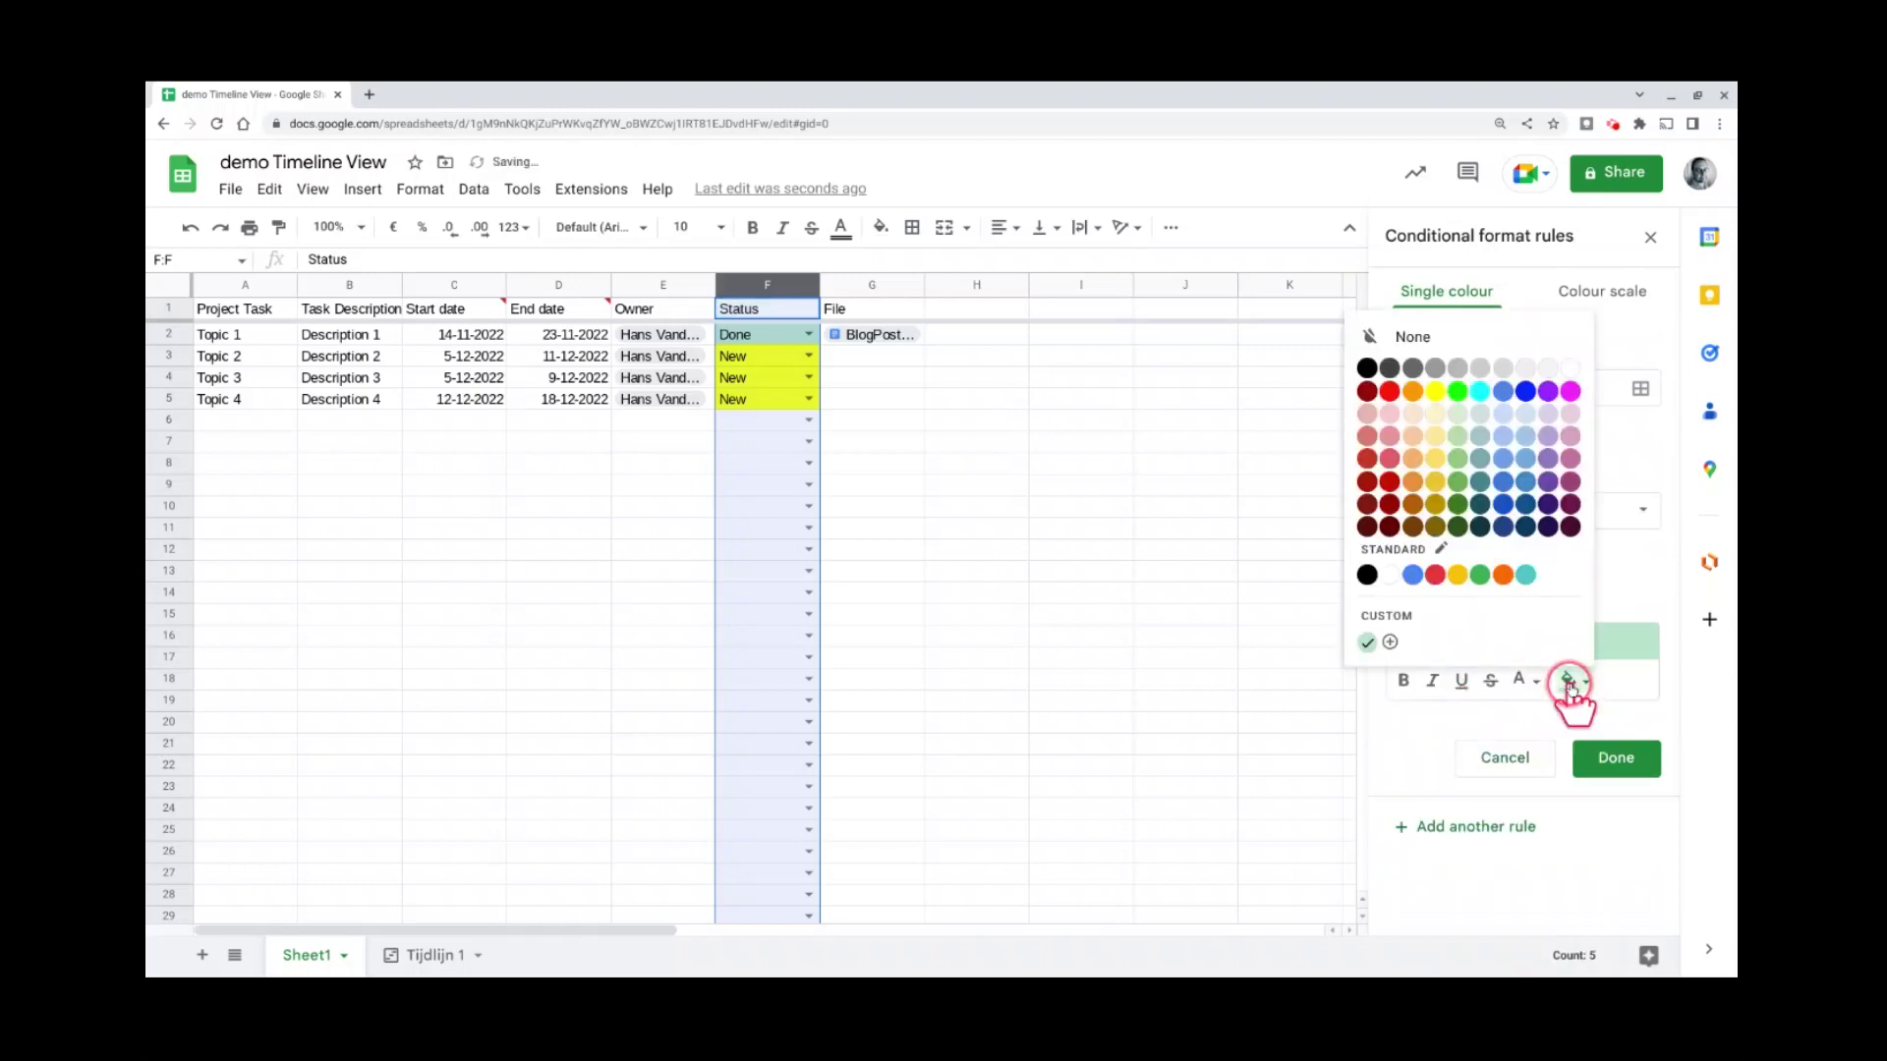
left_click(1457, 368)
left_click(1613, 762)
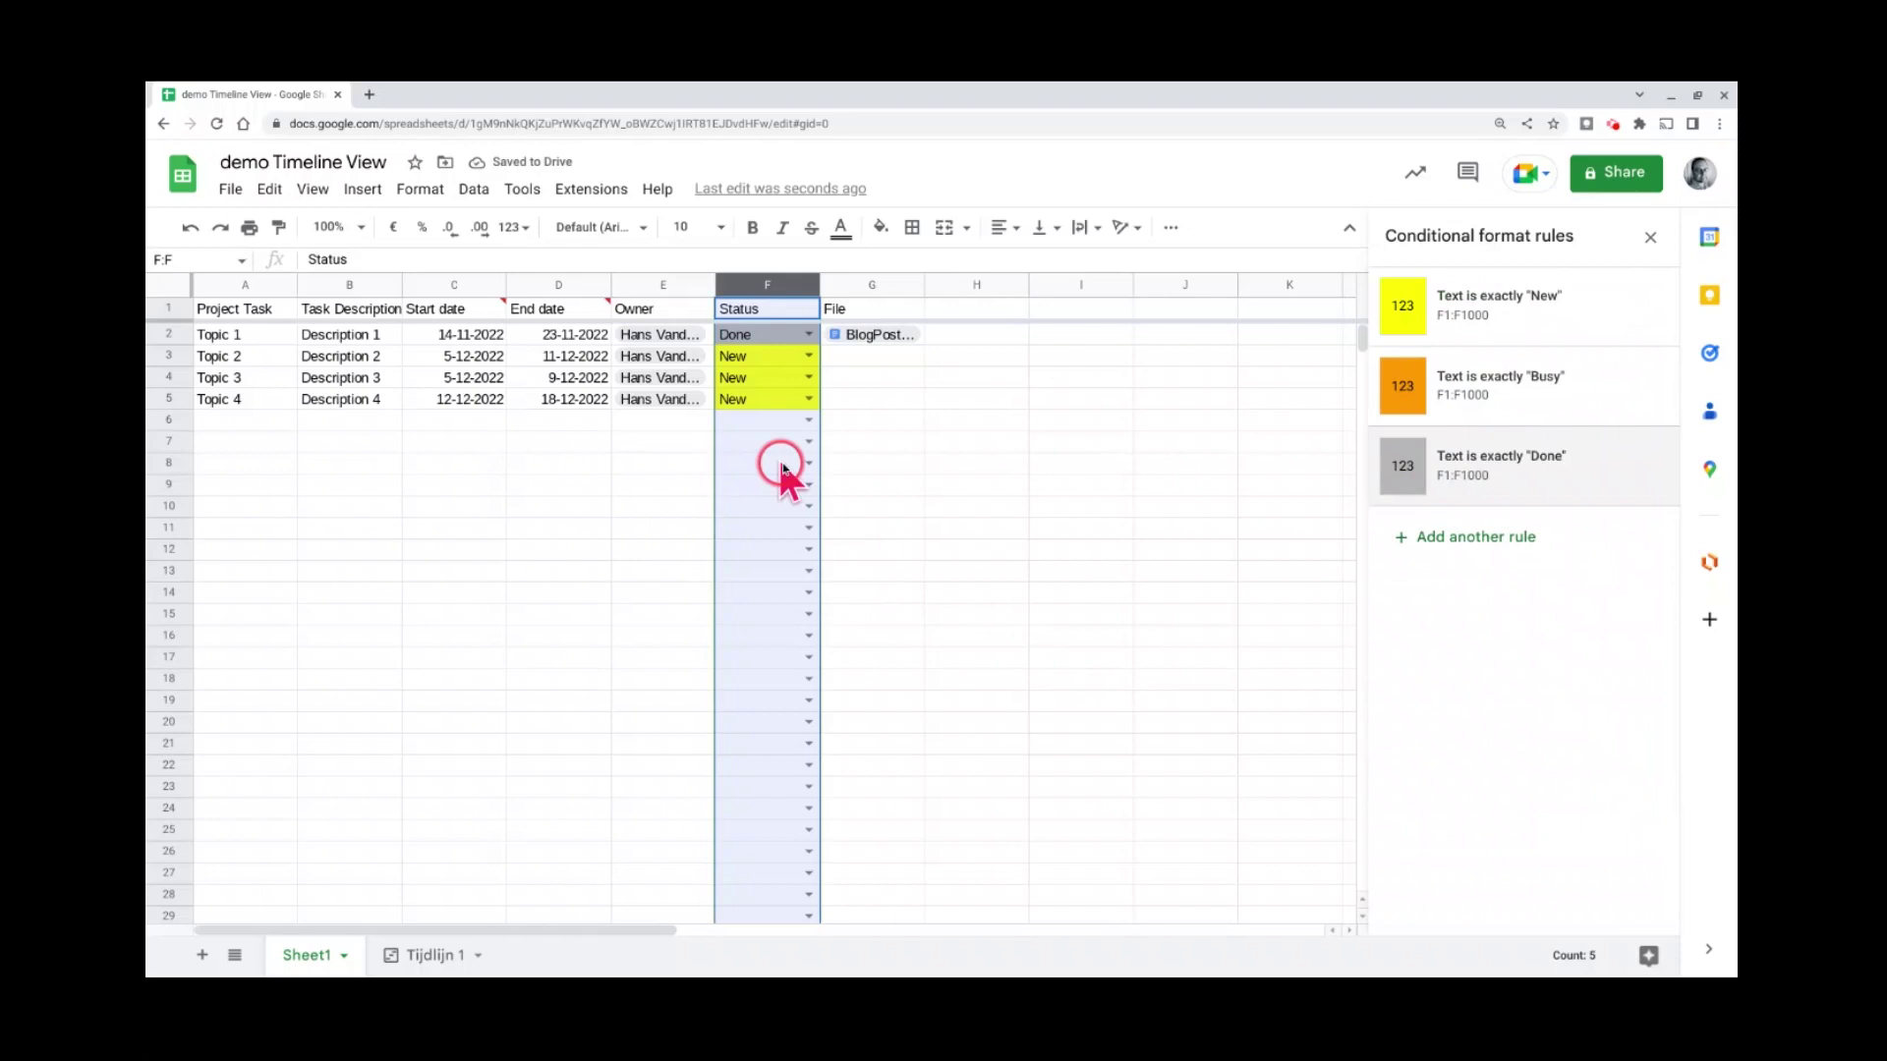
- Set Topic 3's status in F4 to Busy and switch to the Tijdlijn 1 timeline
left_click(806, 375)
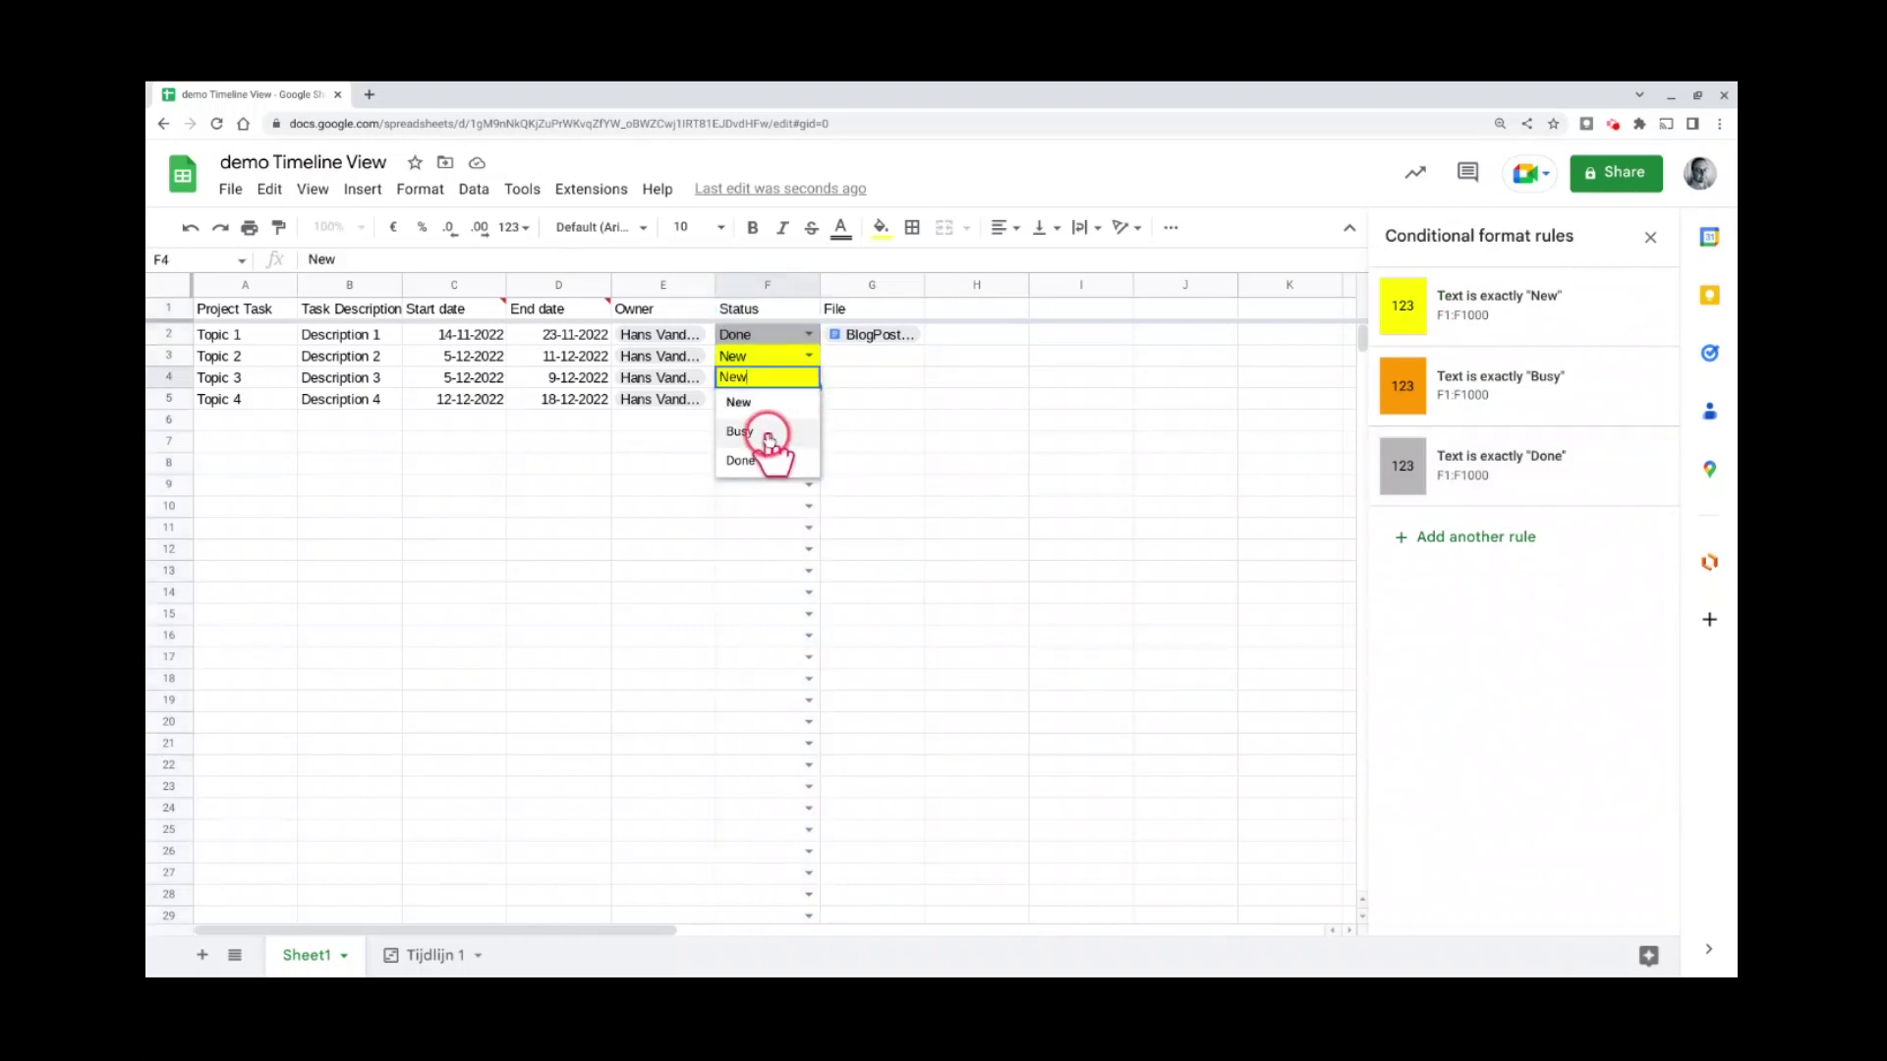
left_click(786, 438)
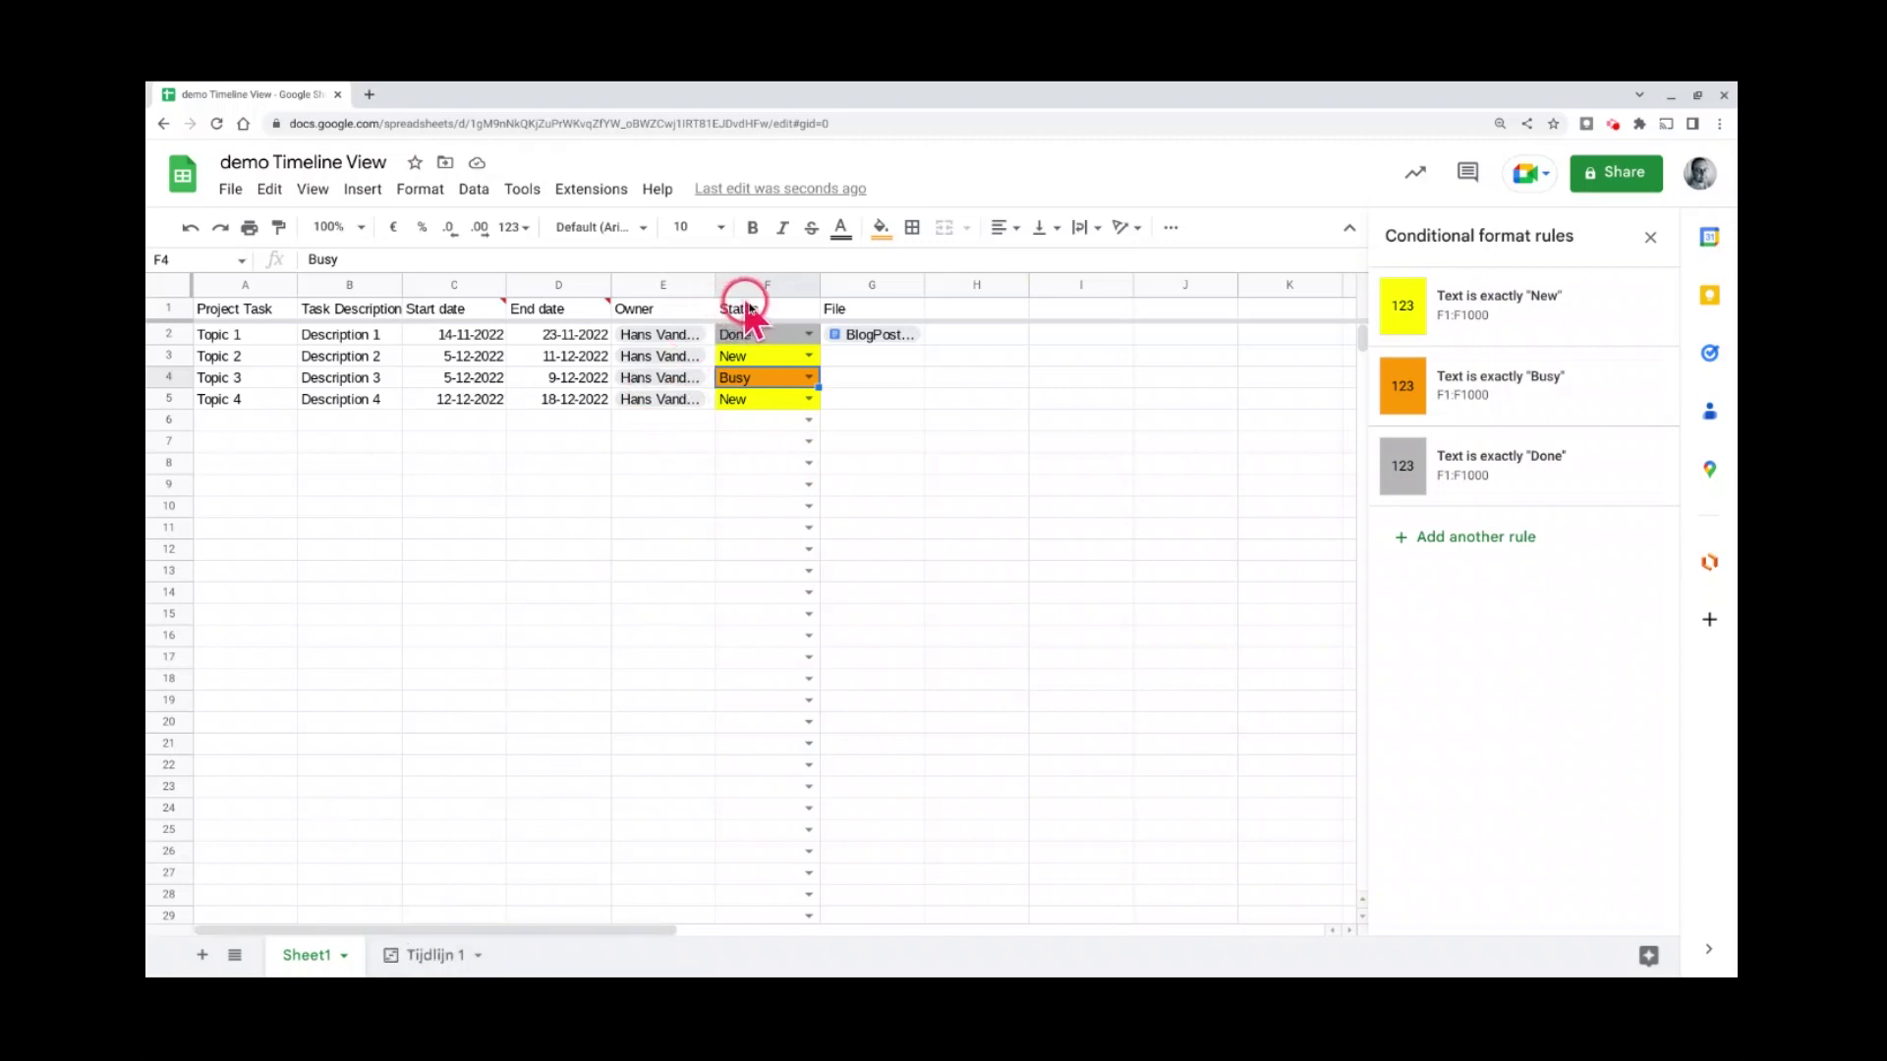
left_click(428, 958)
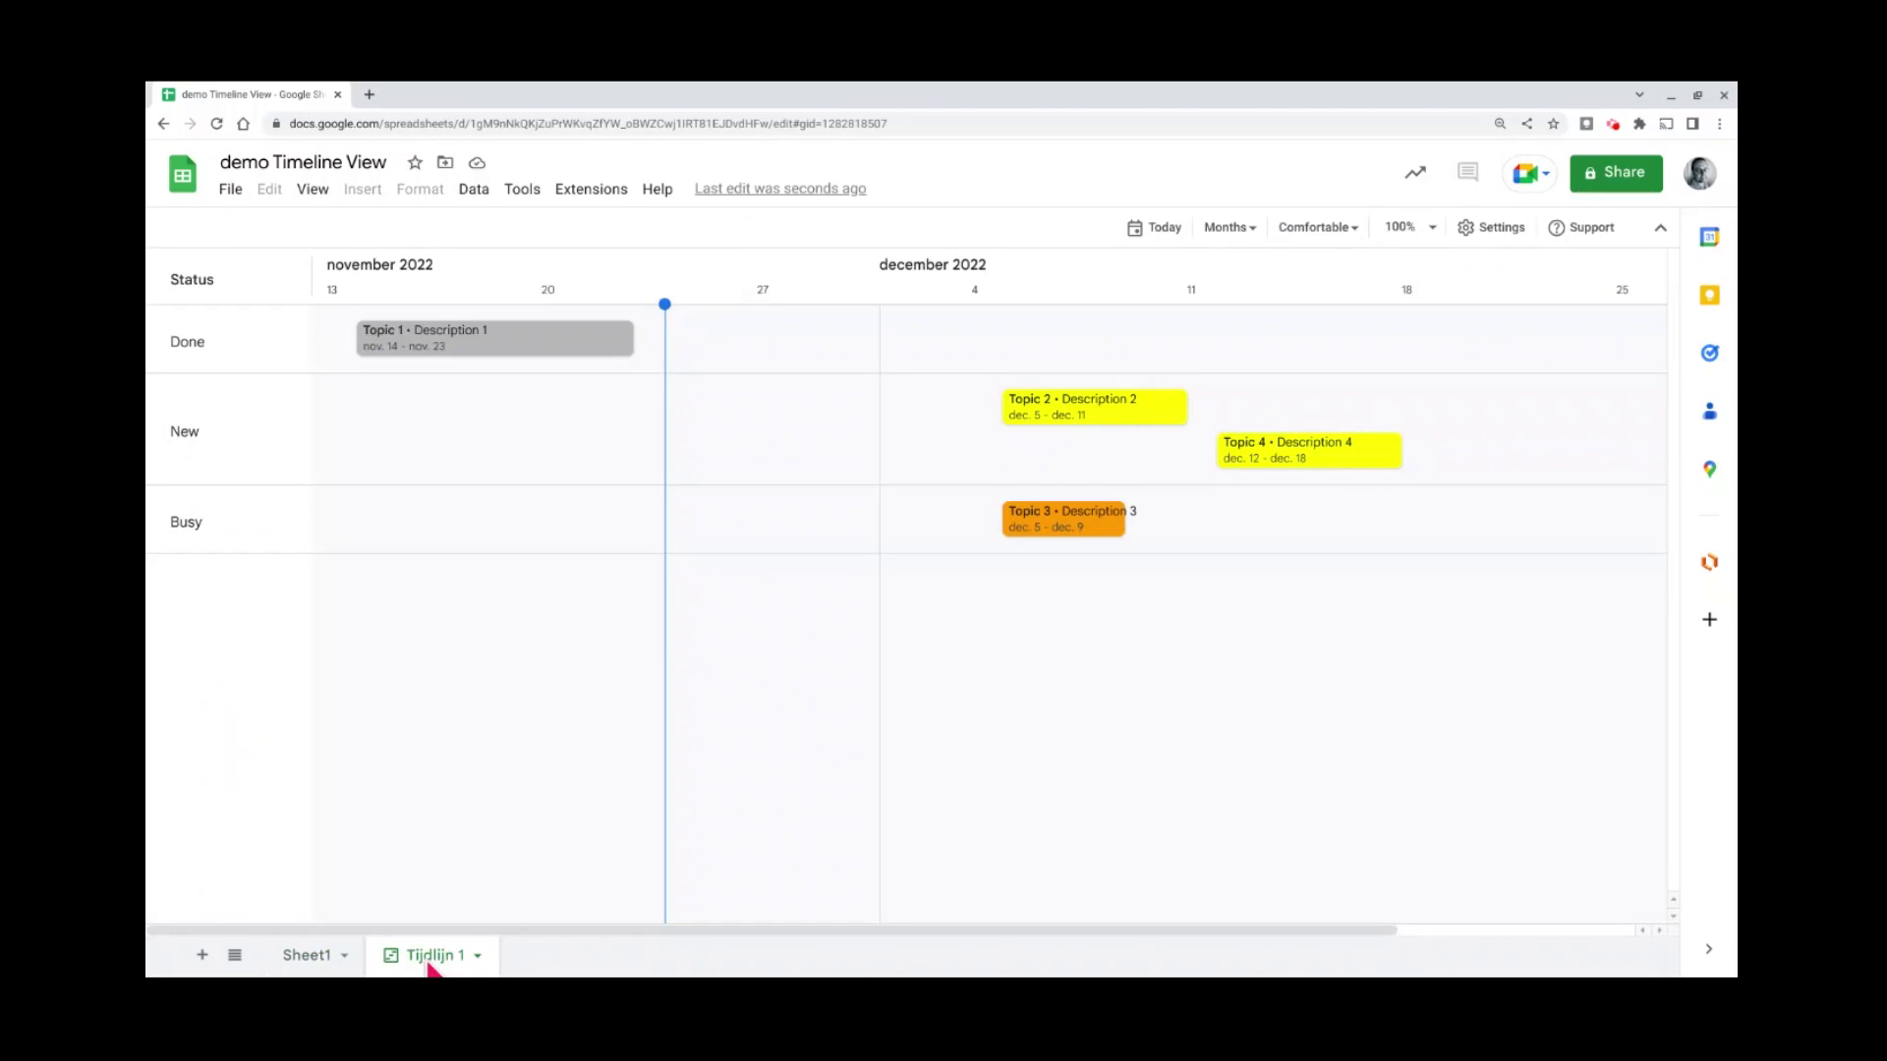
- Review the timeline Settings to confirm Card colour is taken from Status
left_click(1485, 234)
scroll(1532, 602, "down", 1)
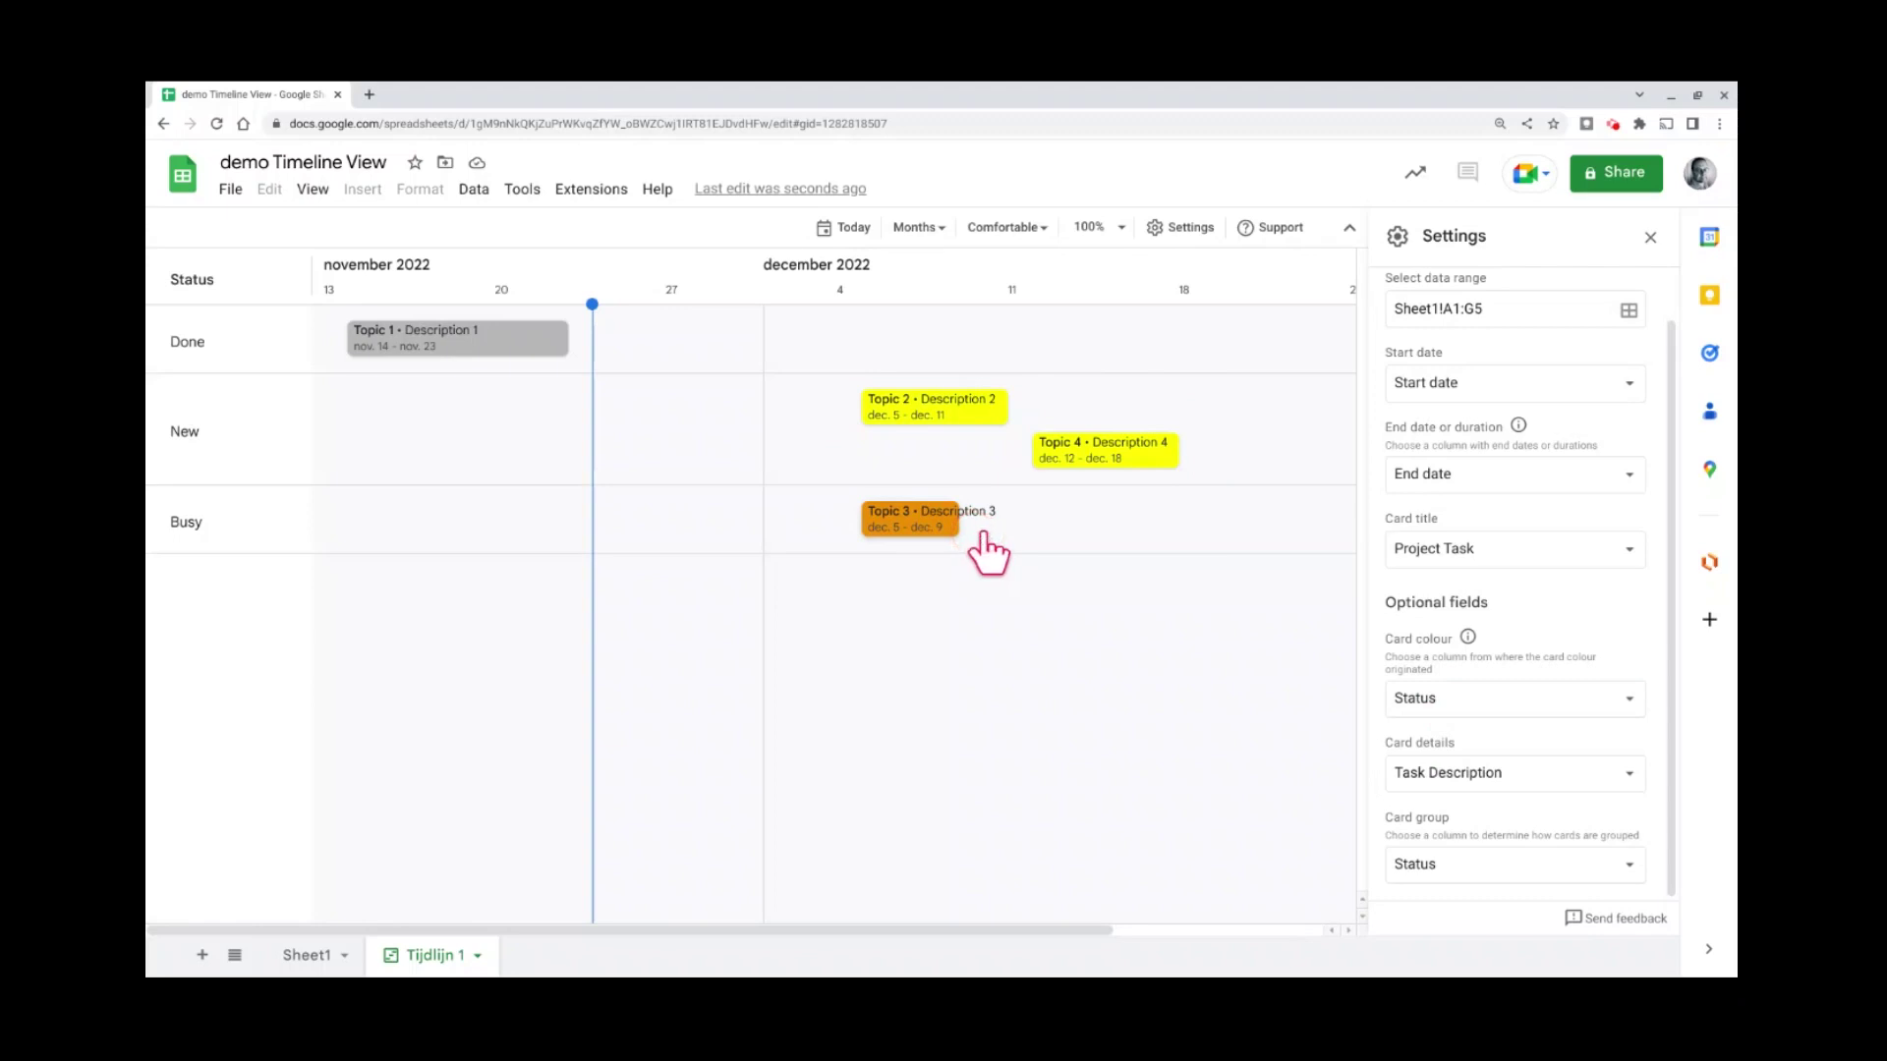
left_click(442, 331)
left_click(440, 334)
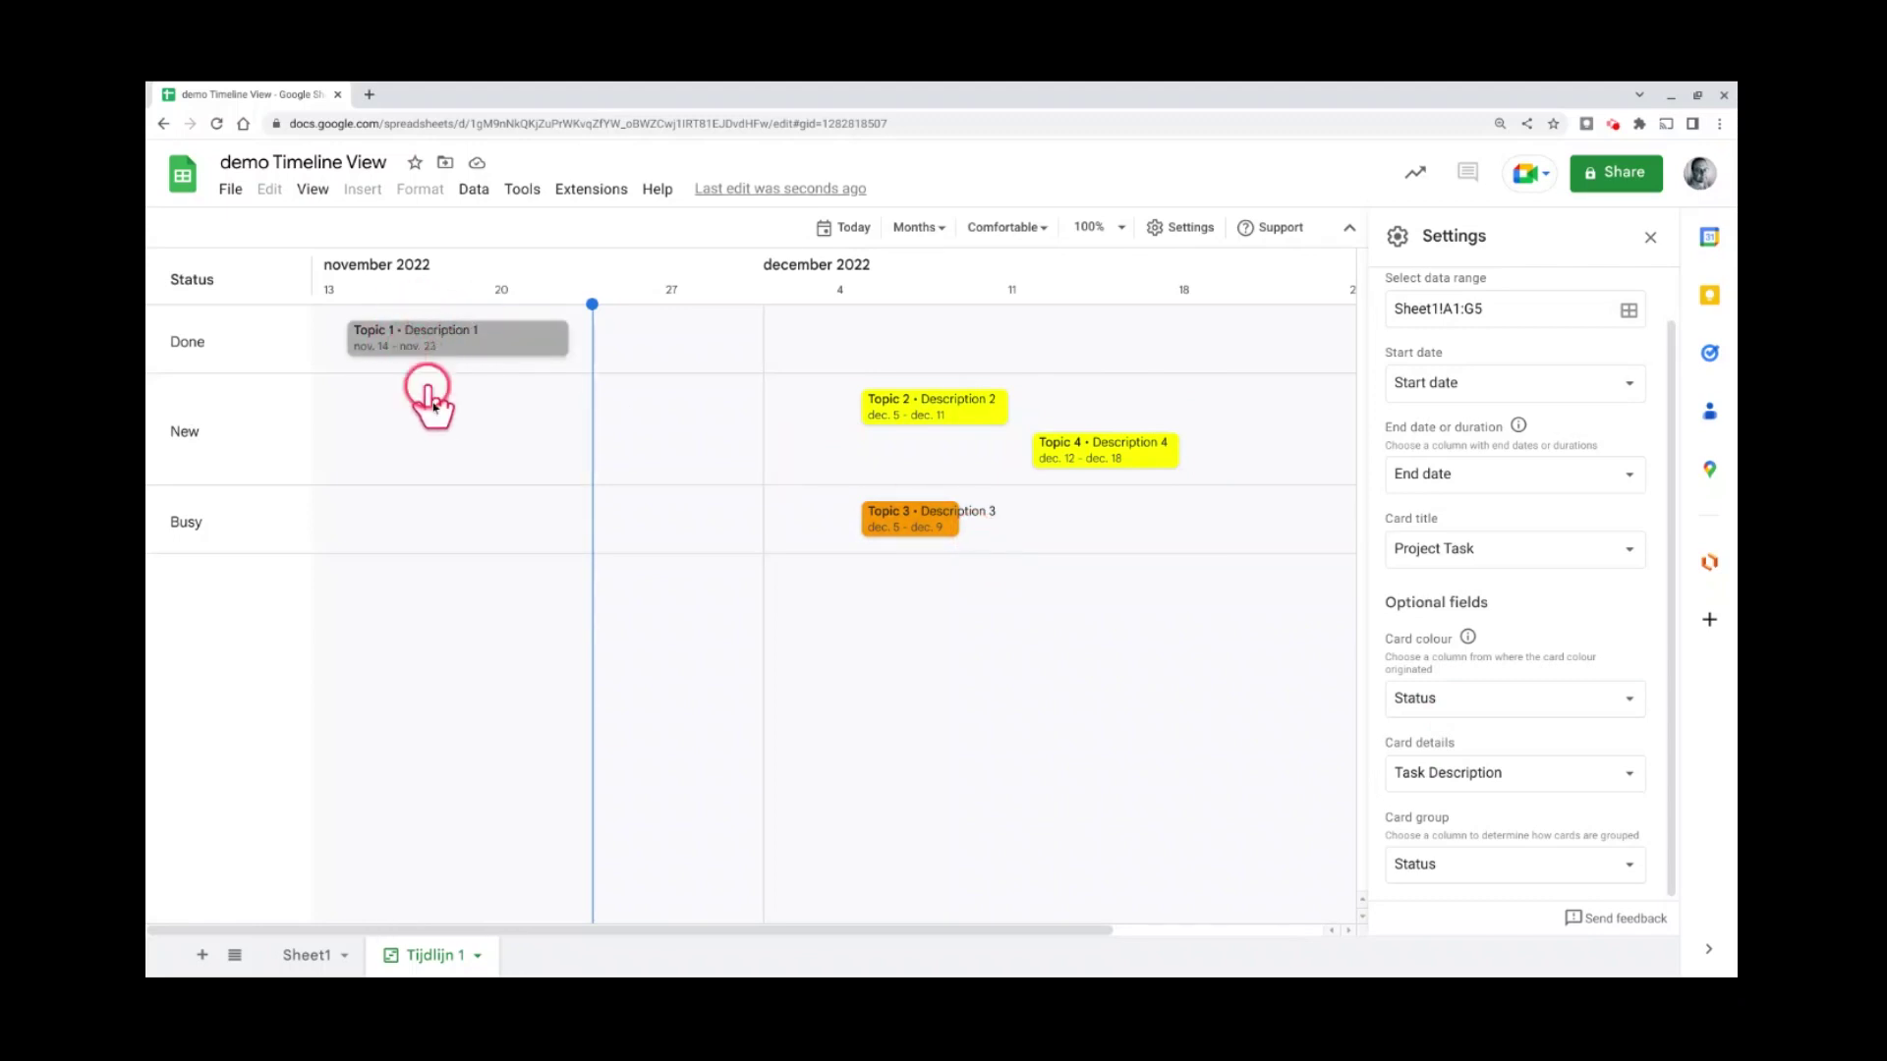
- On Sheet1, change Topic 1's status in F2 to Busy, then return to the Tijdlijn 1 timeline
left_click(306, 963)
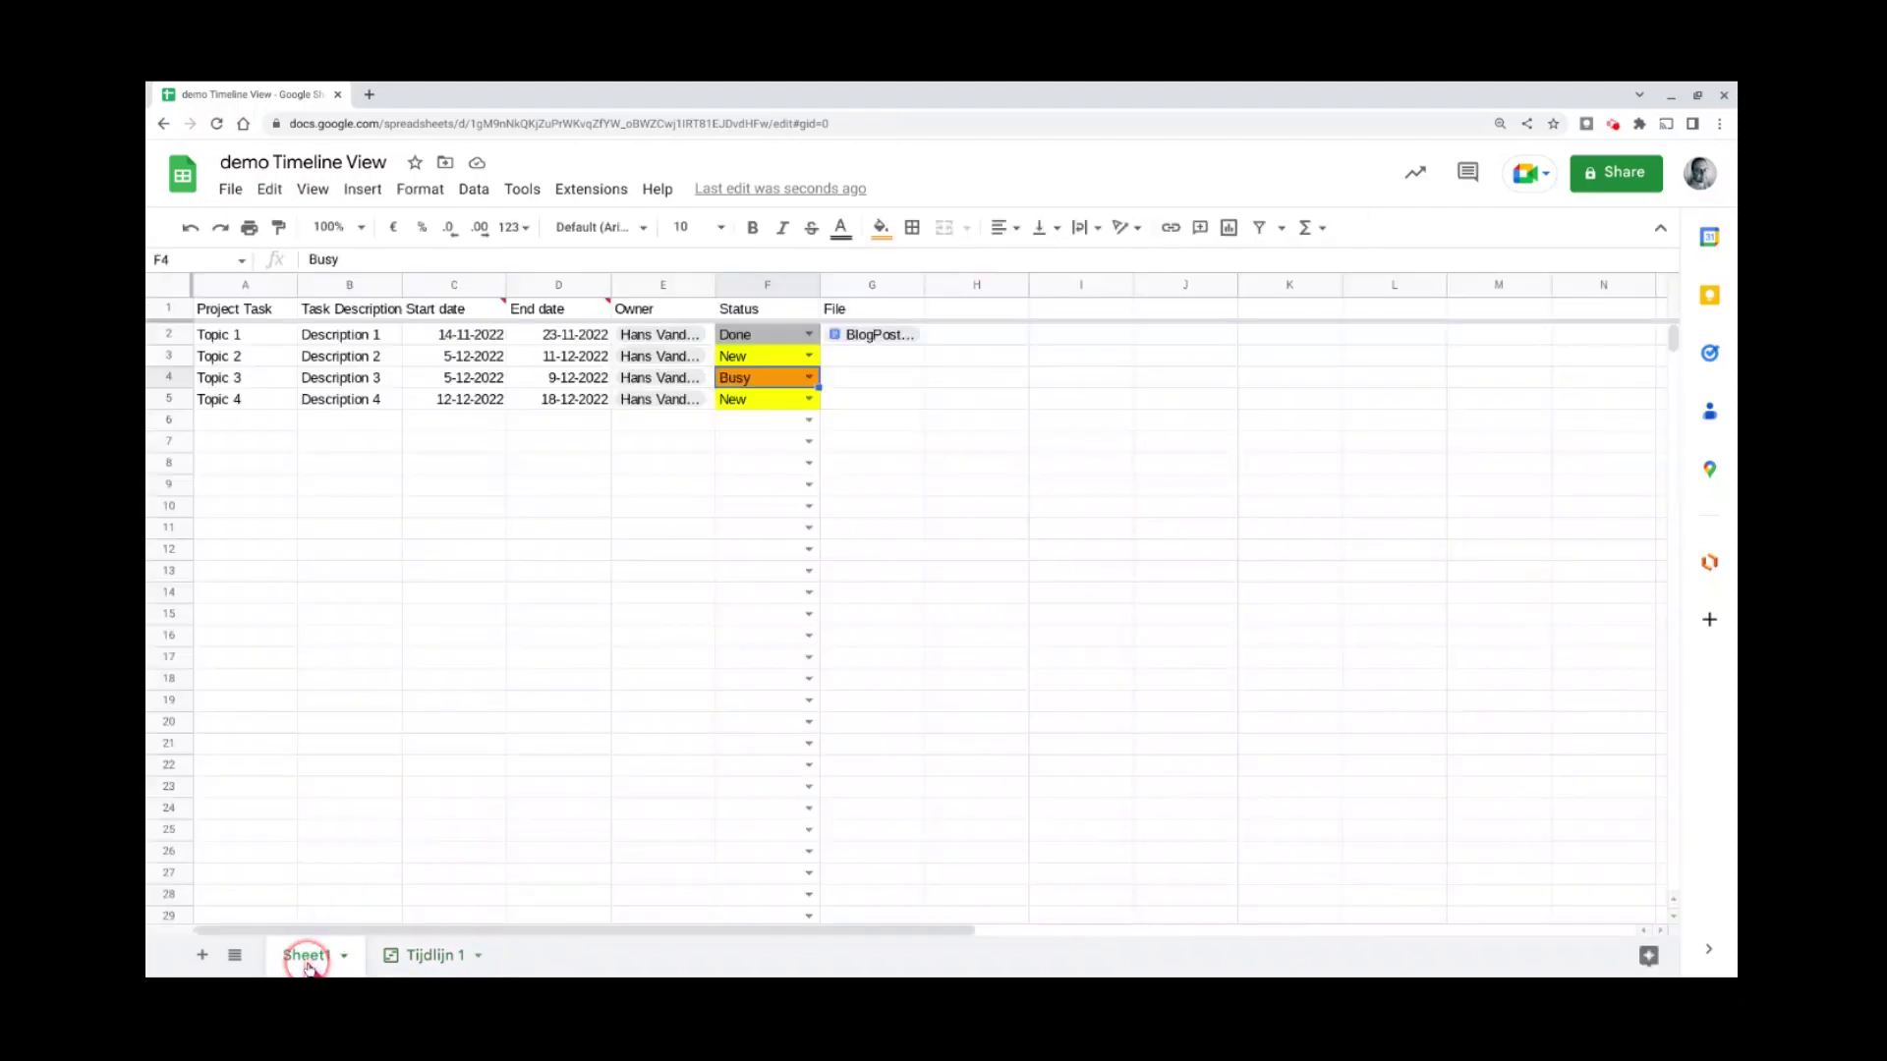
left_click(764, 384)
left_click(808, 336)
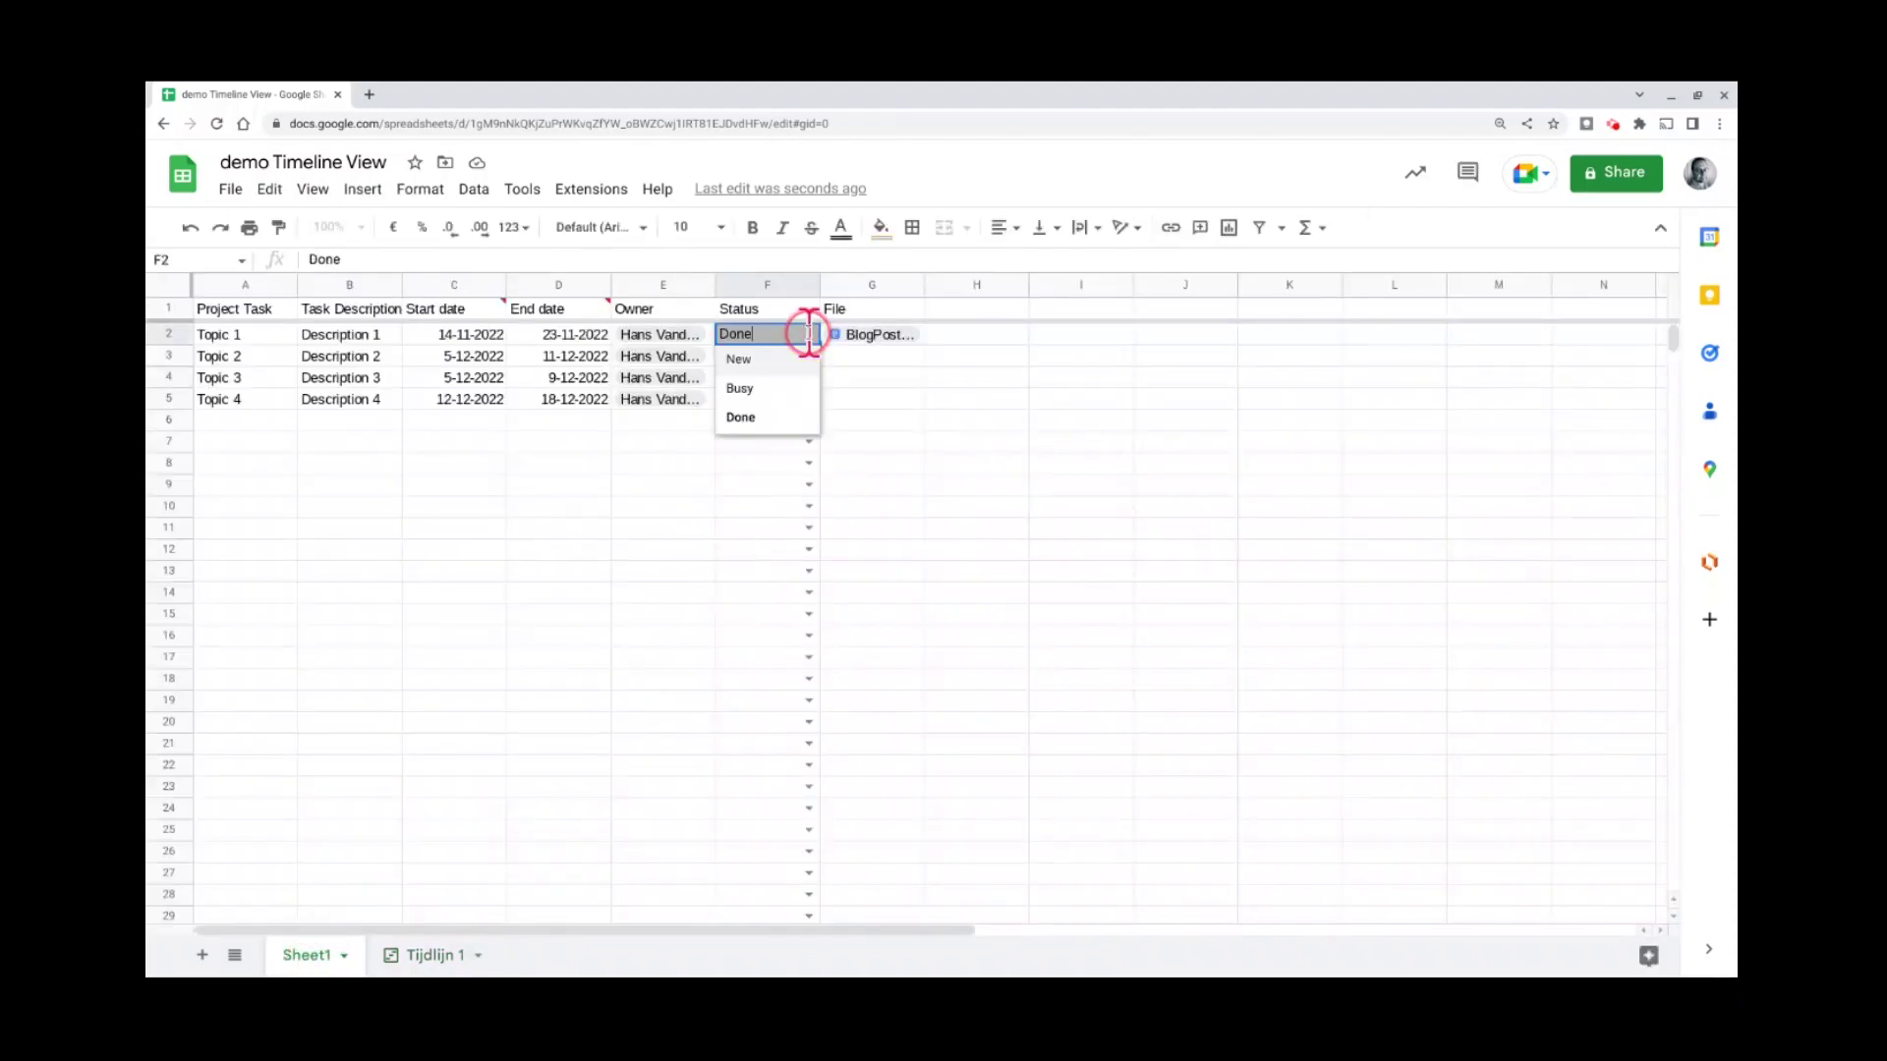
left_click(782, 388)
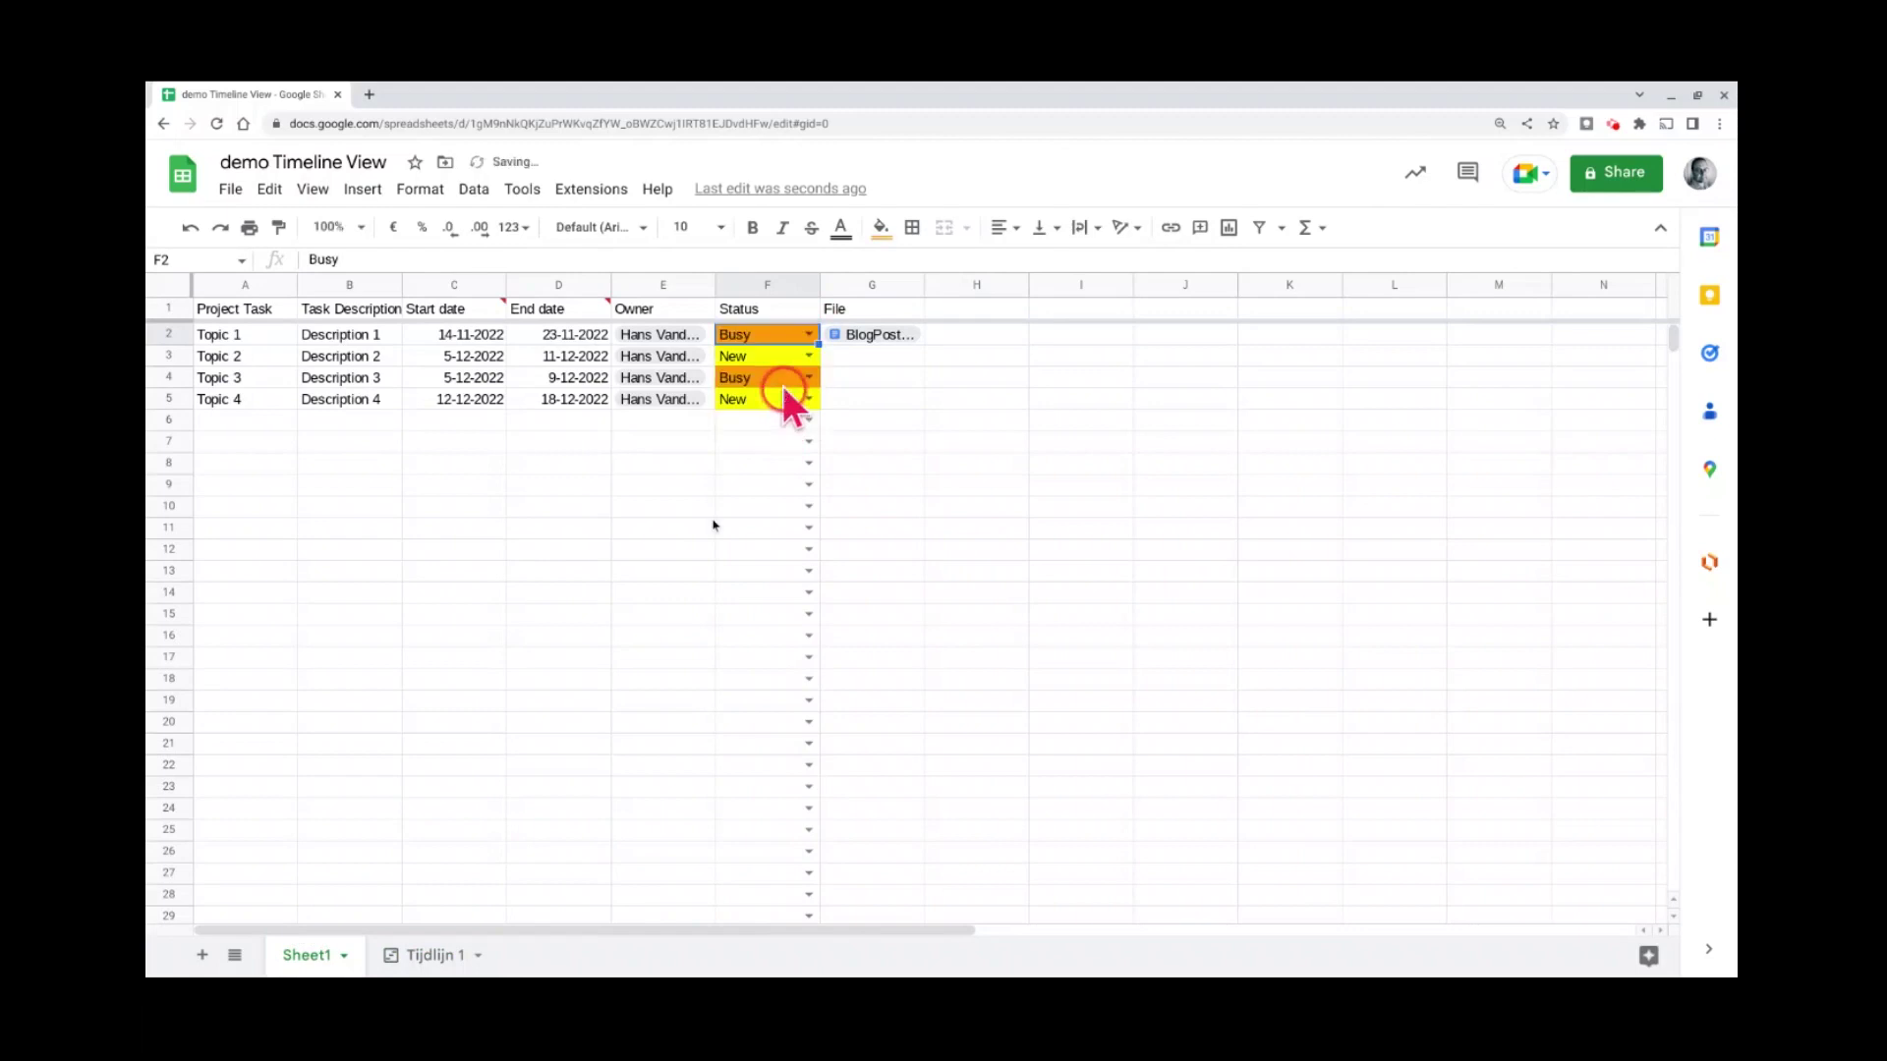
left_click(442, 955)
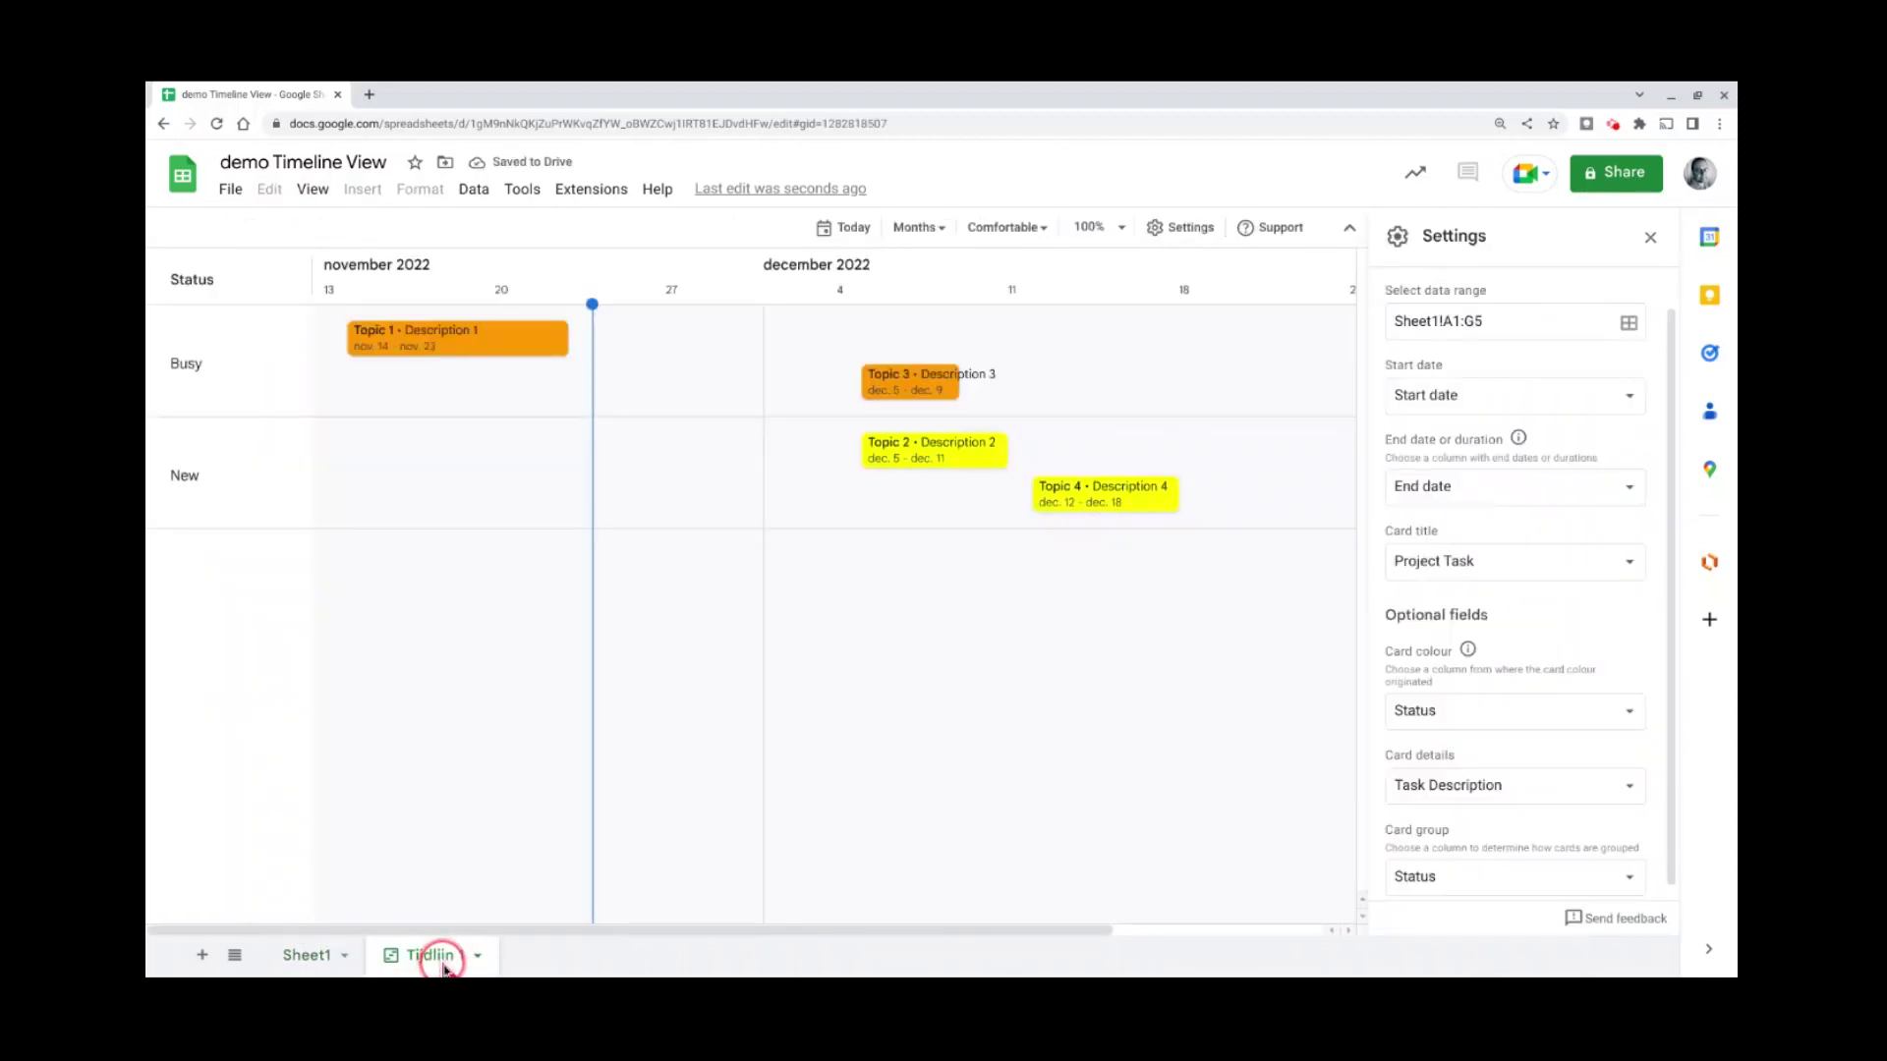